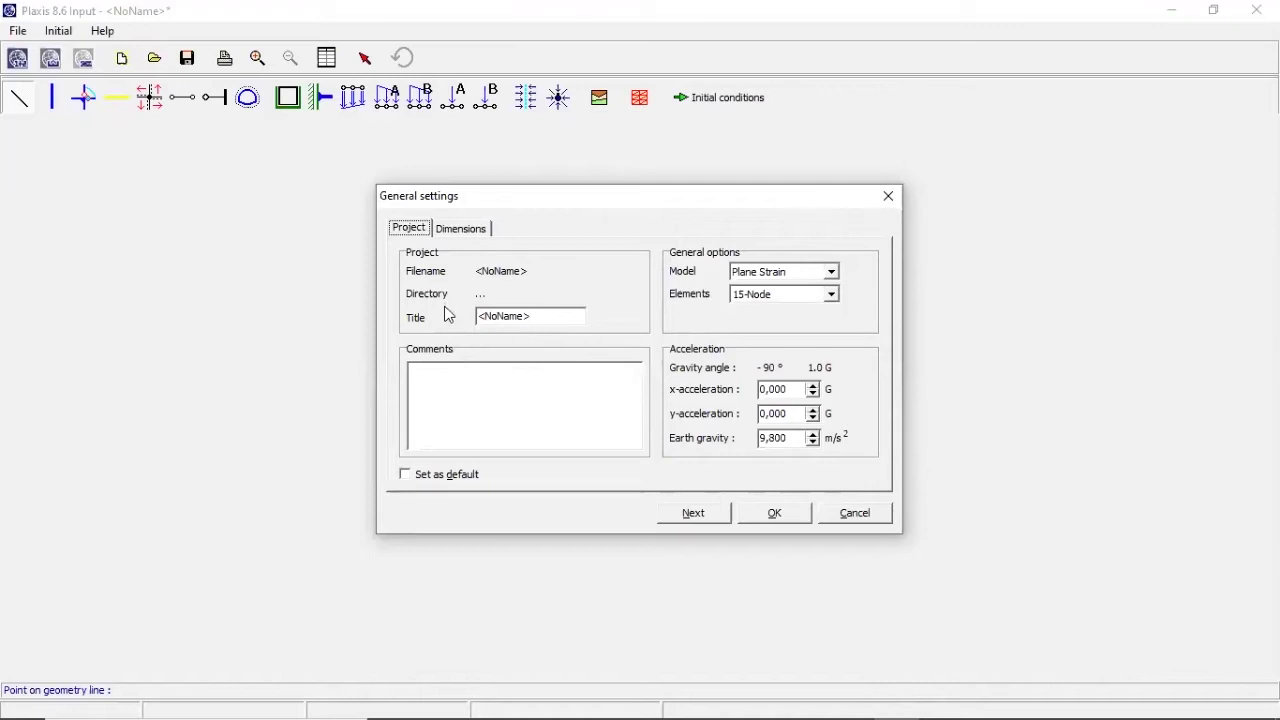
# Title the project "latihan" and set the general options to the Plane Strain model with 15-Node elements.
pyautogui.click(531, 317)
pyautogui.moveTo(531, 317); pyautogui.dragTo(466, 332)
pyautogui.write('latihan')
pyautogui.click(757, 284)
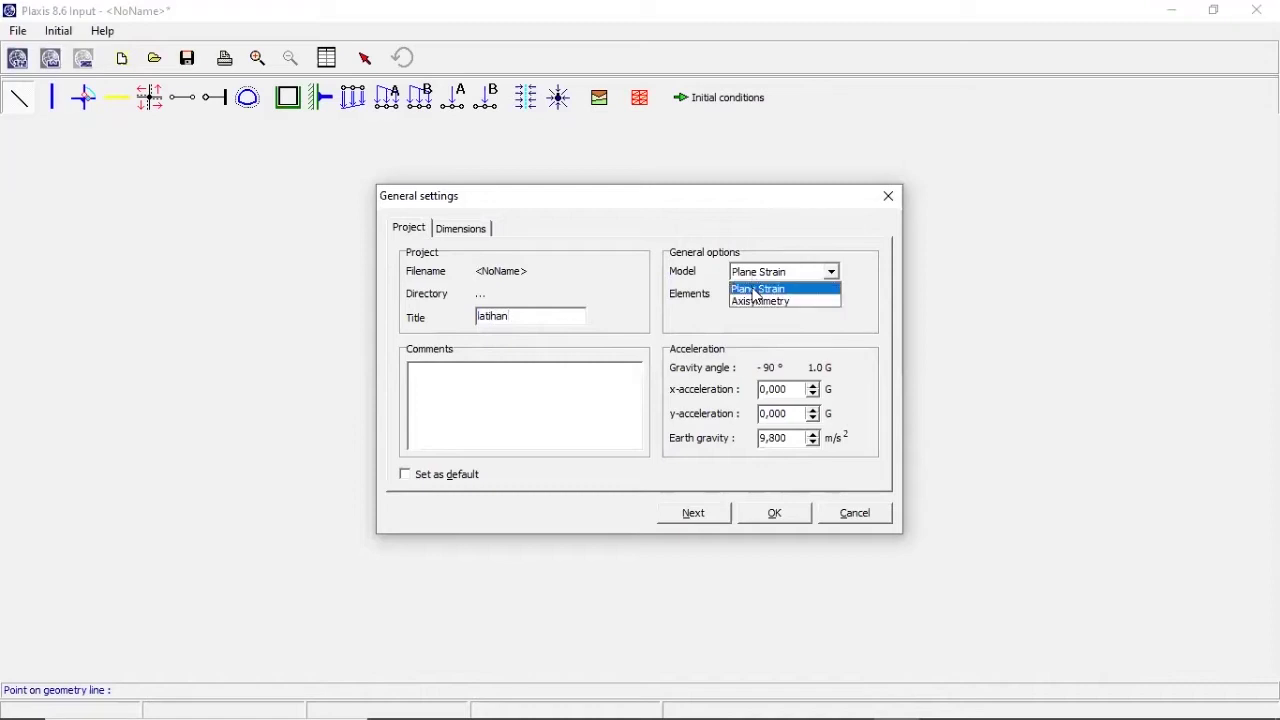
pyautogui.click(757, 289)
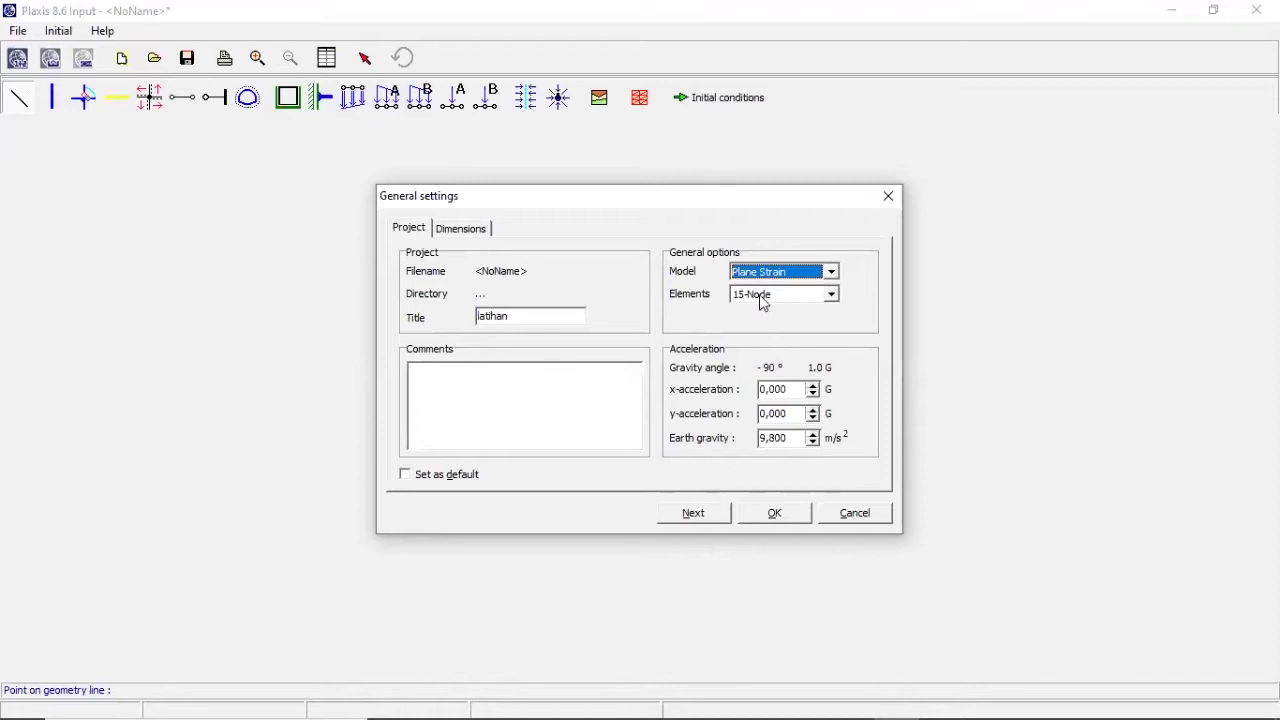
pyautogui.click(762, 296)
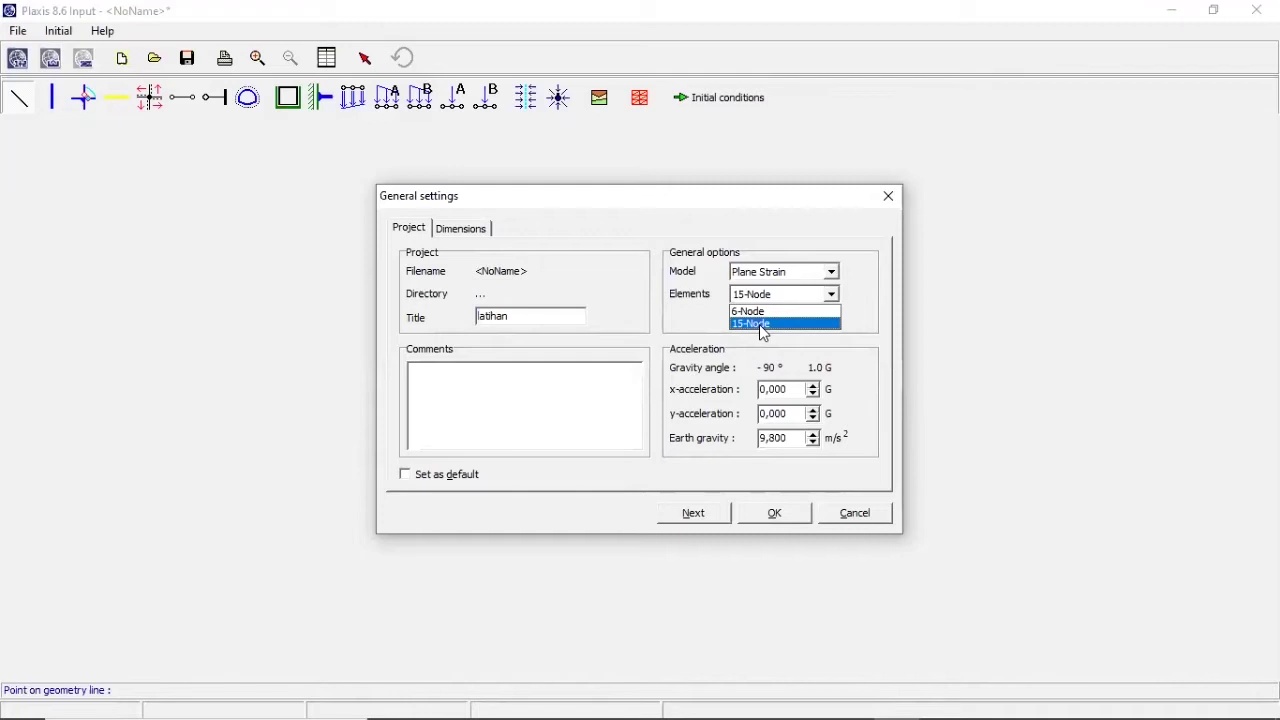
pyautogui.click(764, 324)
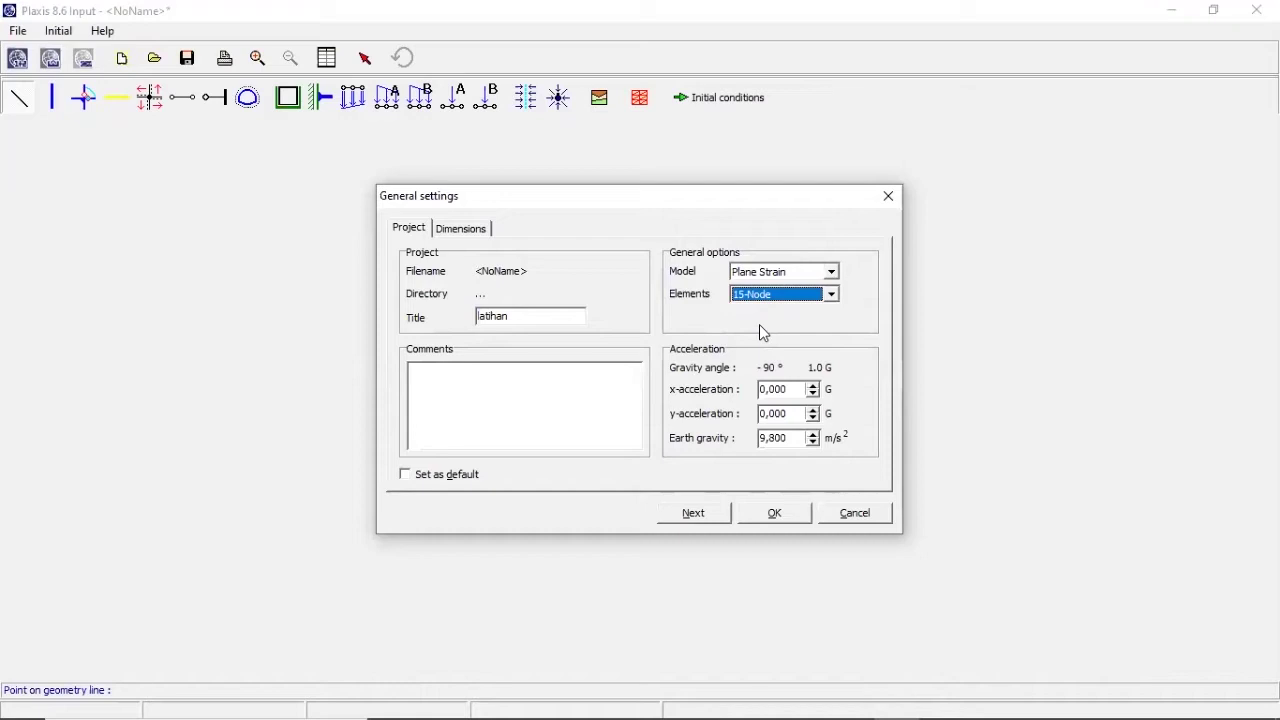
# Set the geometry dimensions to 45 m for Right and 40 m for Top, and accept the general settings.
pyautogui.click(476, 240)
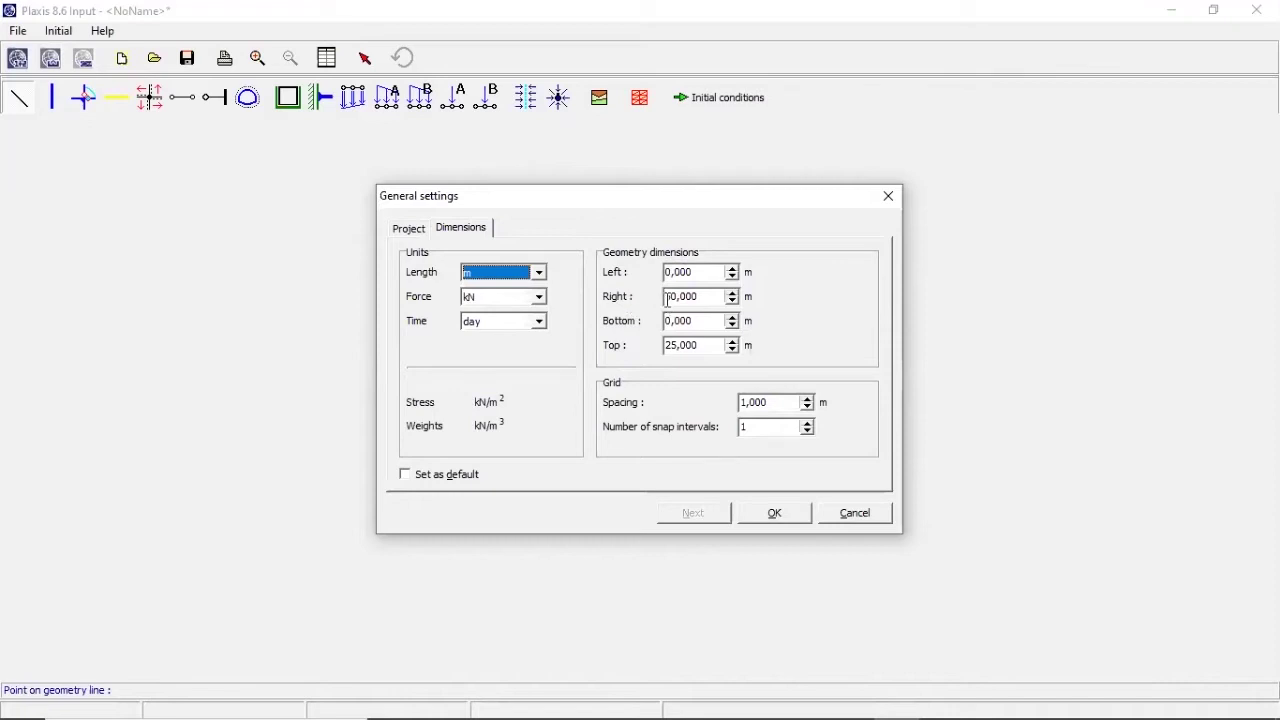
pyautogui.doubleClick(677, 297)
pyautogui.write('1')
pyautogui.write('45')
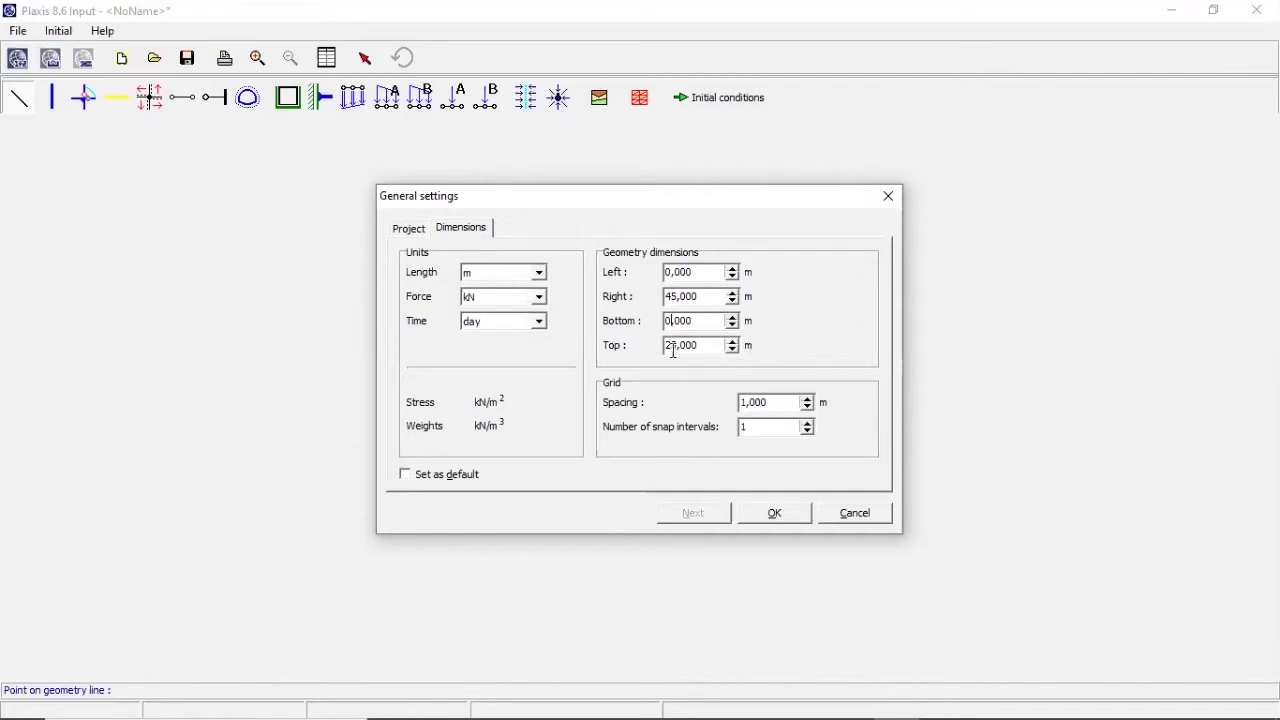
pyautogui.click(676, 350)
pyautogui.press('BackSpace')
pyautogui.press('BackSpace')
pyautogui.write('40')
pyautogui.click(802, 515)
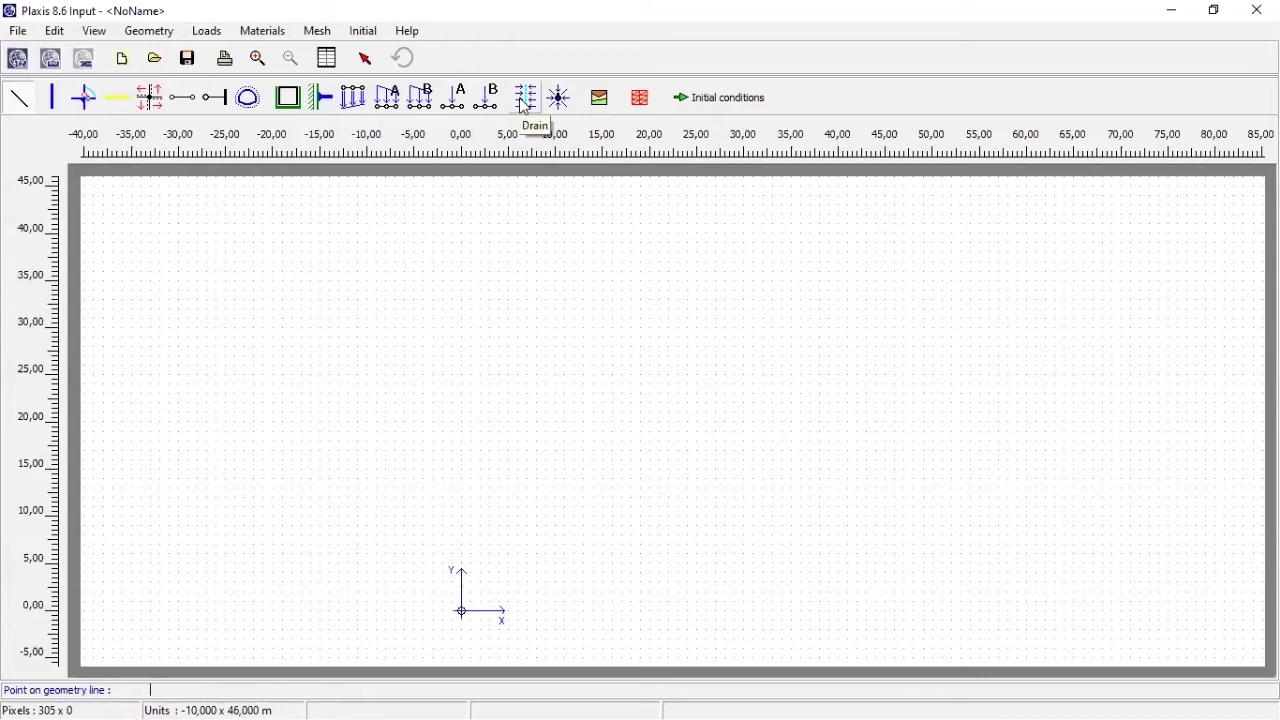
pyautogui.click(524, 100)
pyautogui.click(557, 104)
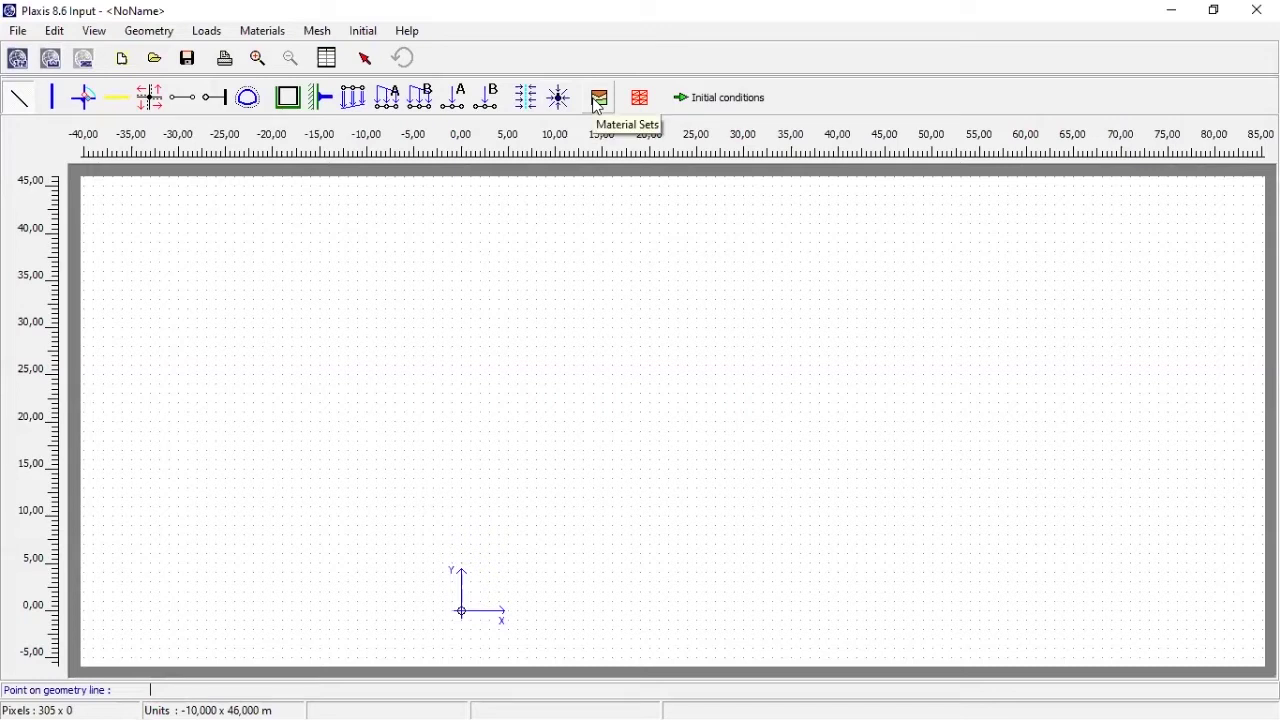
pyautogui.click(598, 102)
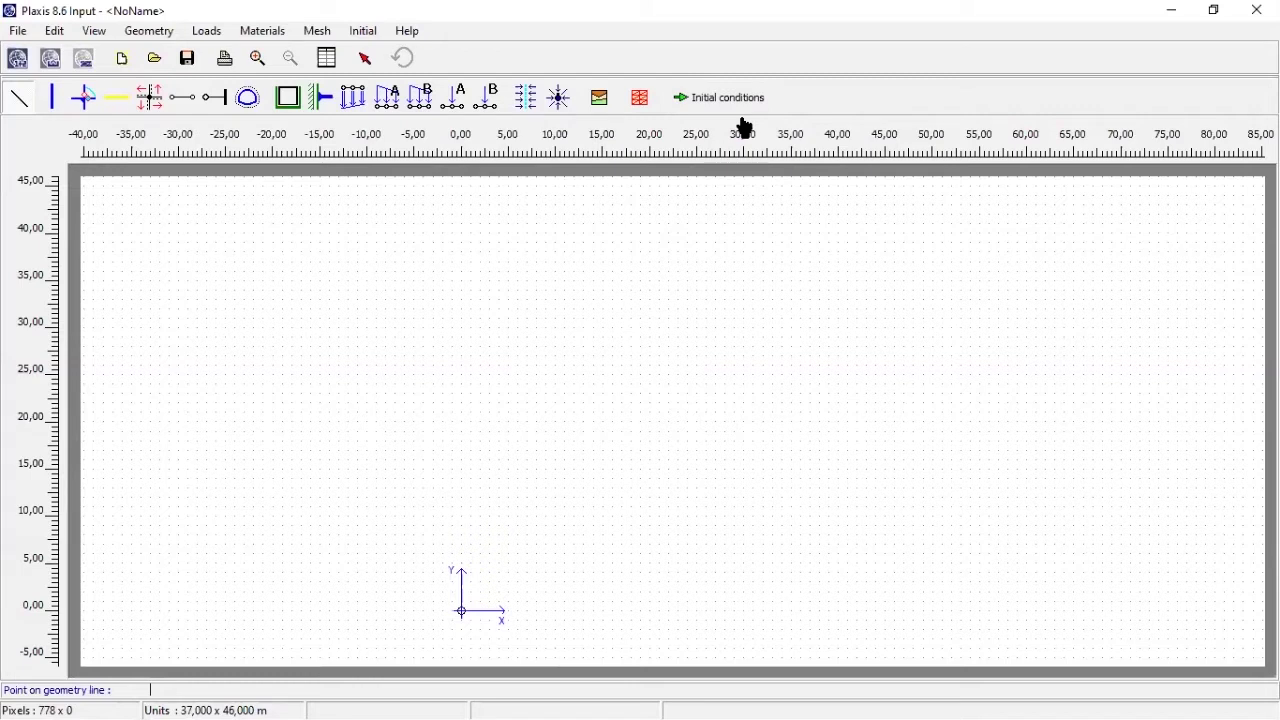
# Draw the soil contour as a geometry line from the origin to (45, 0) and up to (45, 40).
pyautogui.click(462, 611)
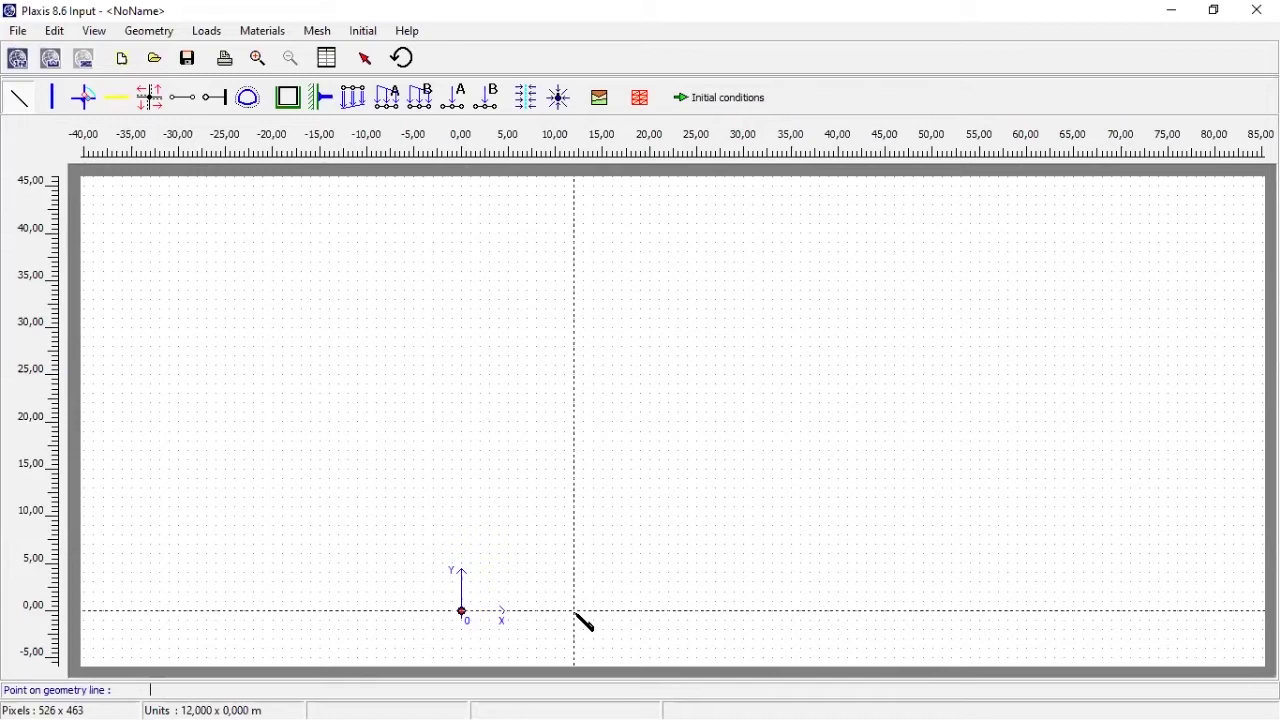
pyautogui.write('45 0')
pyautogui.press('Return')
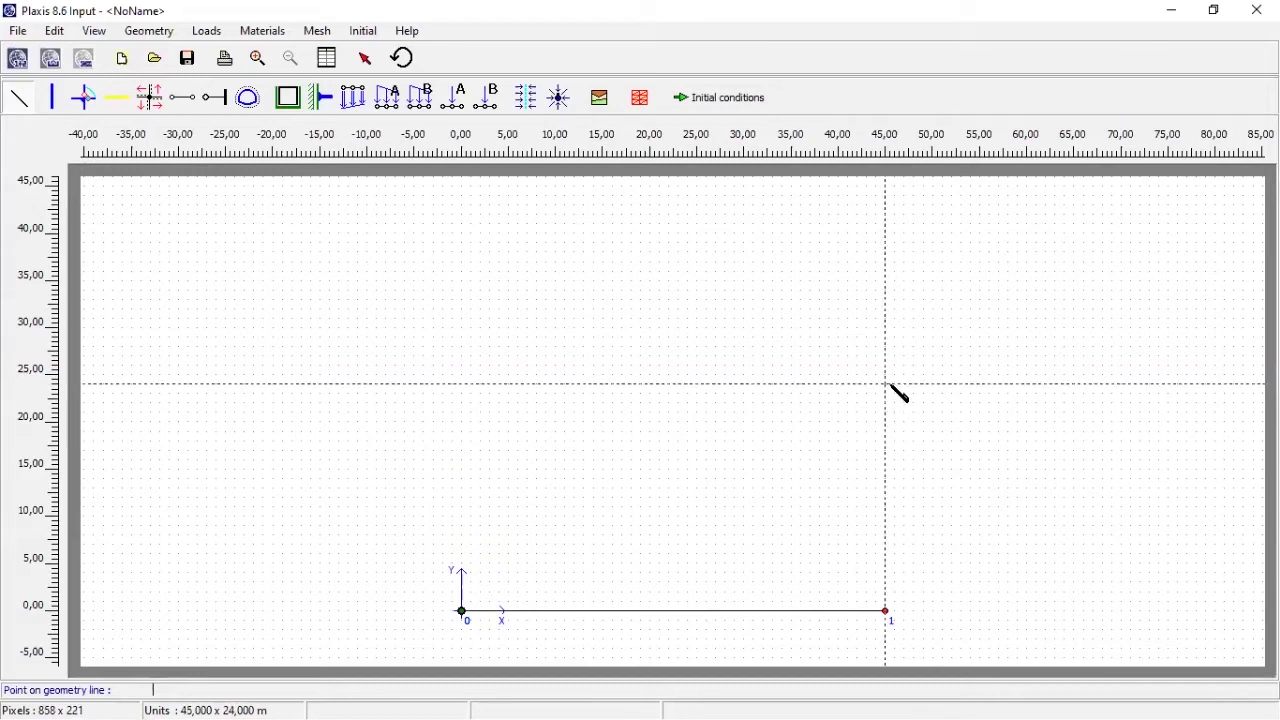
pyautogui.write('45 40')
pyautogui.press('Return')
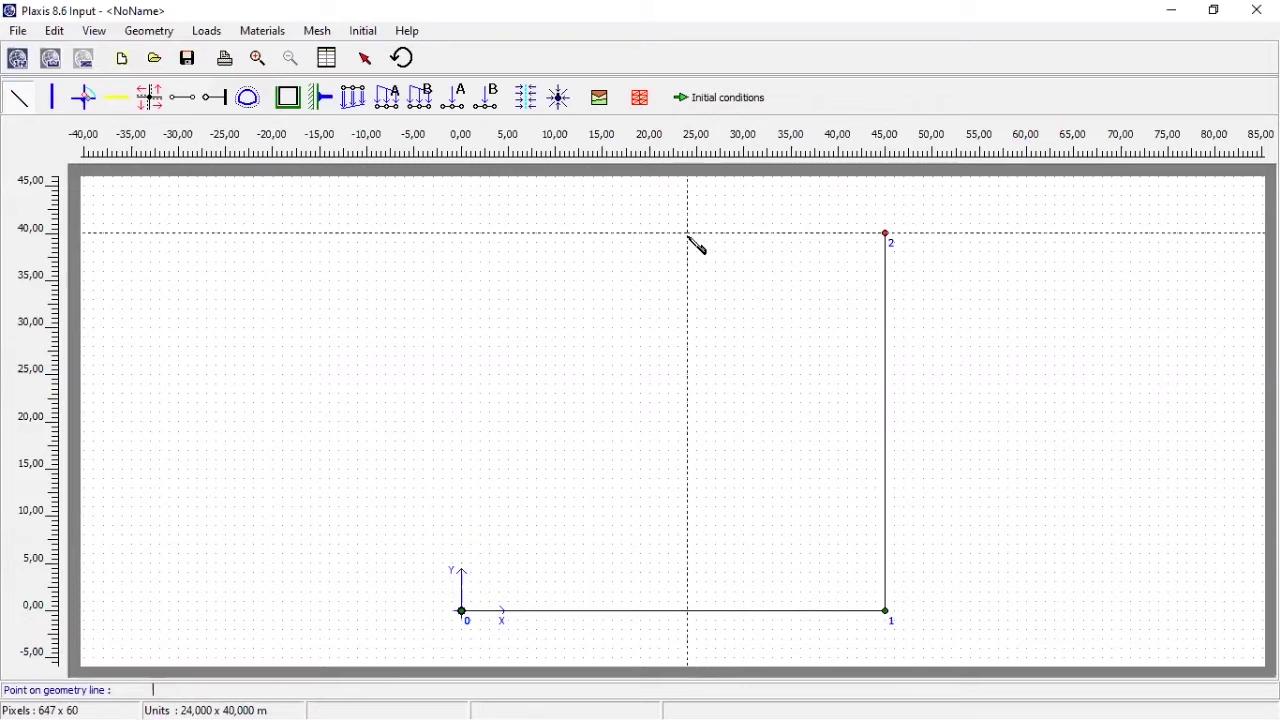
# Extend the geometry line from (45, 40) along the top edge to (0, 40) and end the line.
pyautogui.write('0 40')
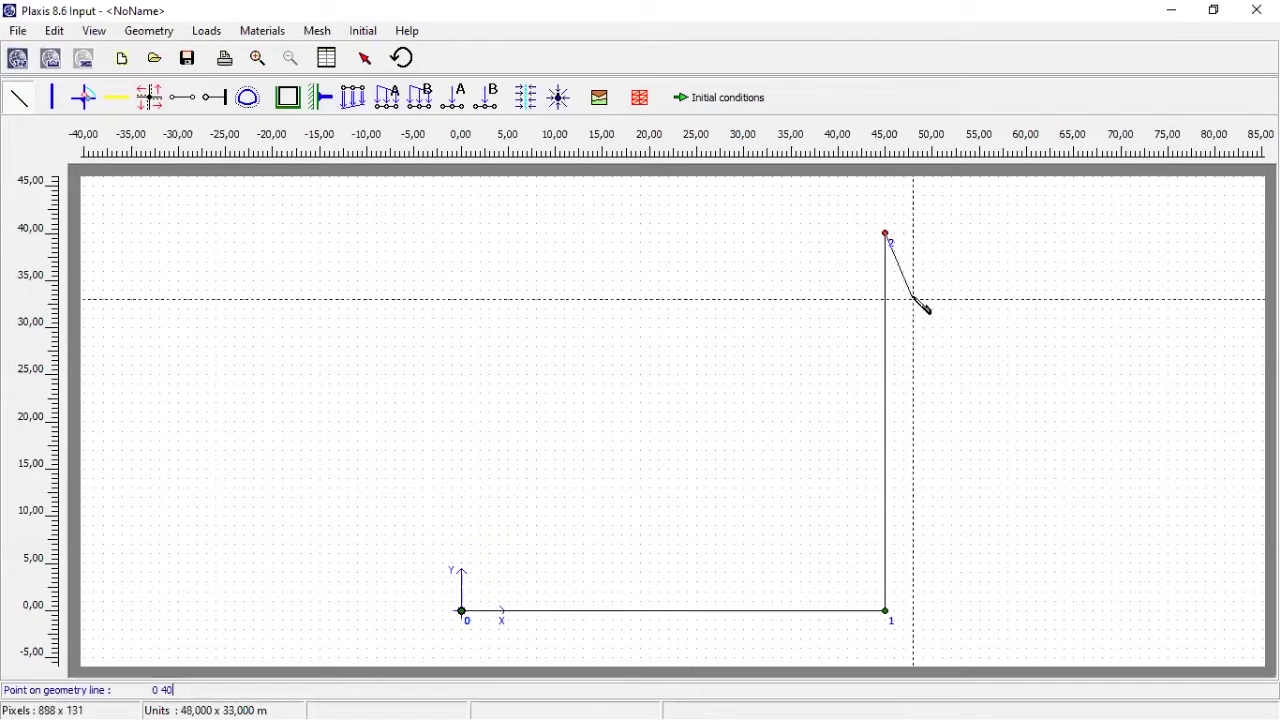
pyautogui.click(462, 612)
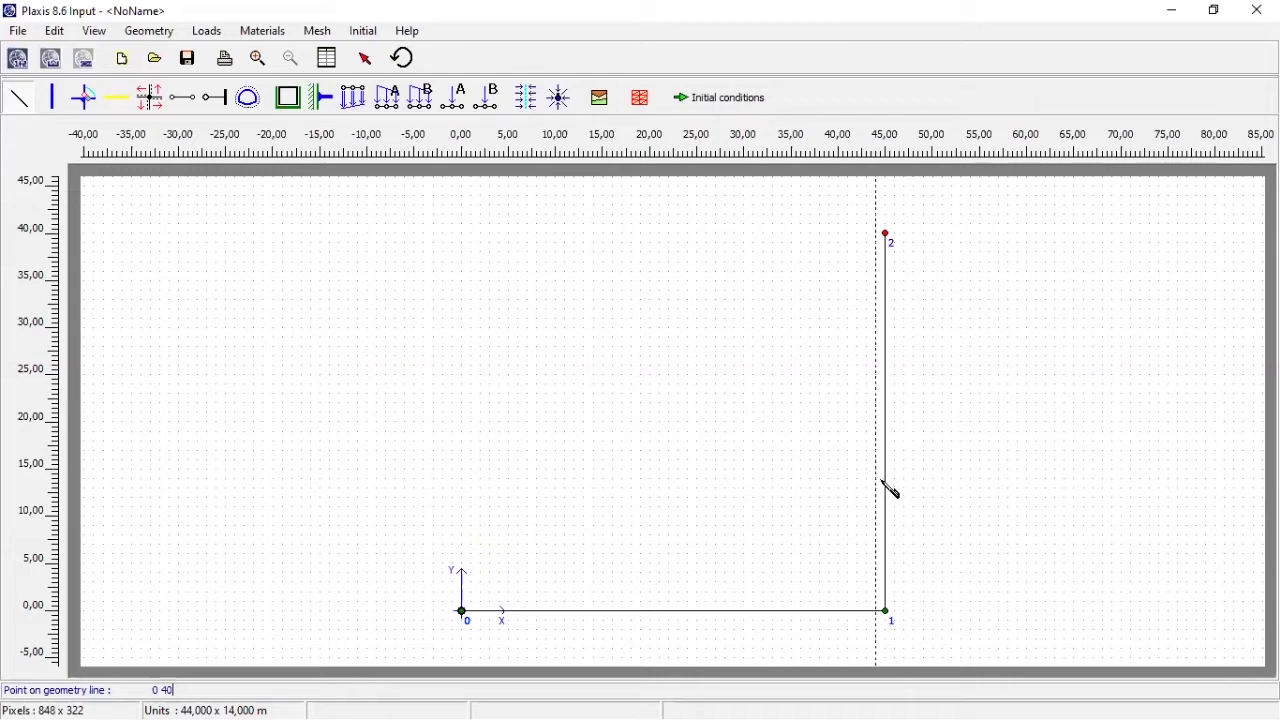
pyautogui.click(886, 233)
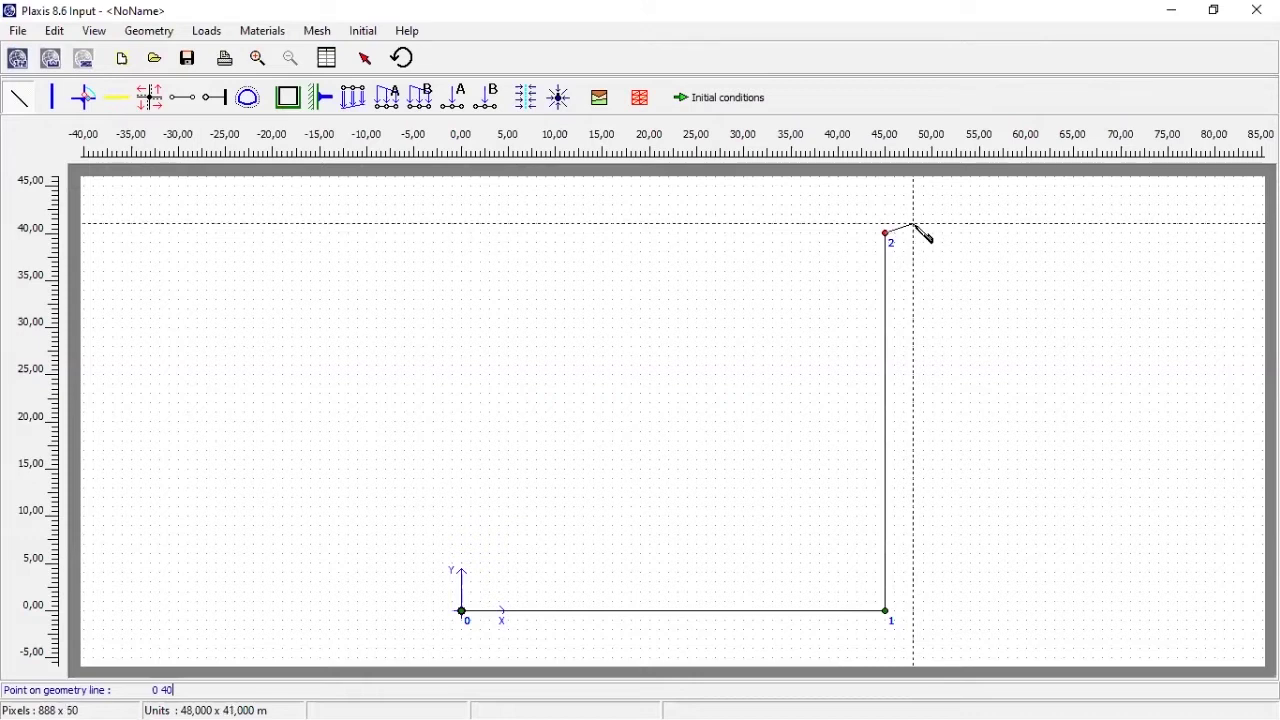
pyautogui.rightClick(914, 223)
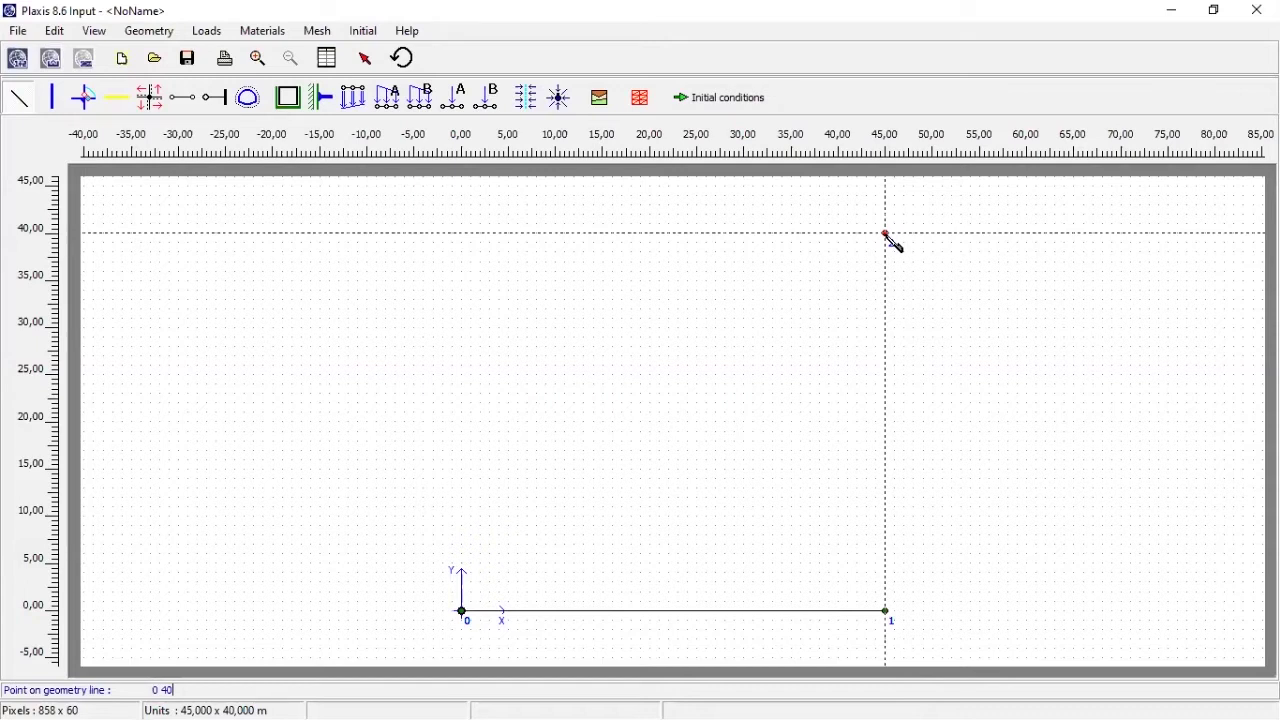
pyautogui.click(886, 234)
pyautogui.hotkey('ctrl', 'z')
pyautogui.click(886, 234)
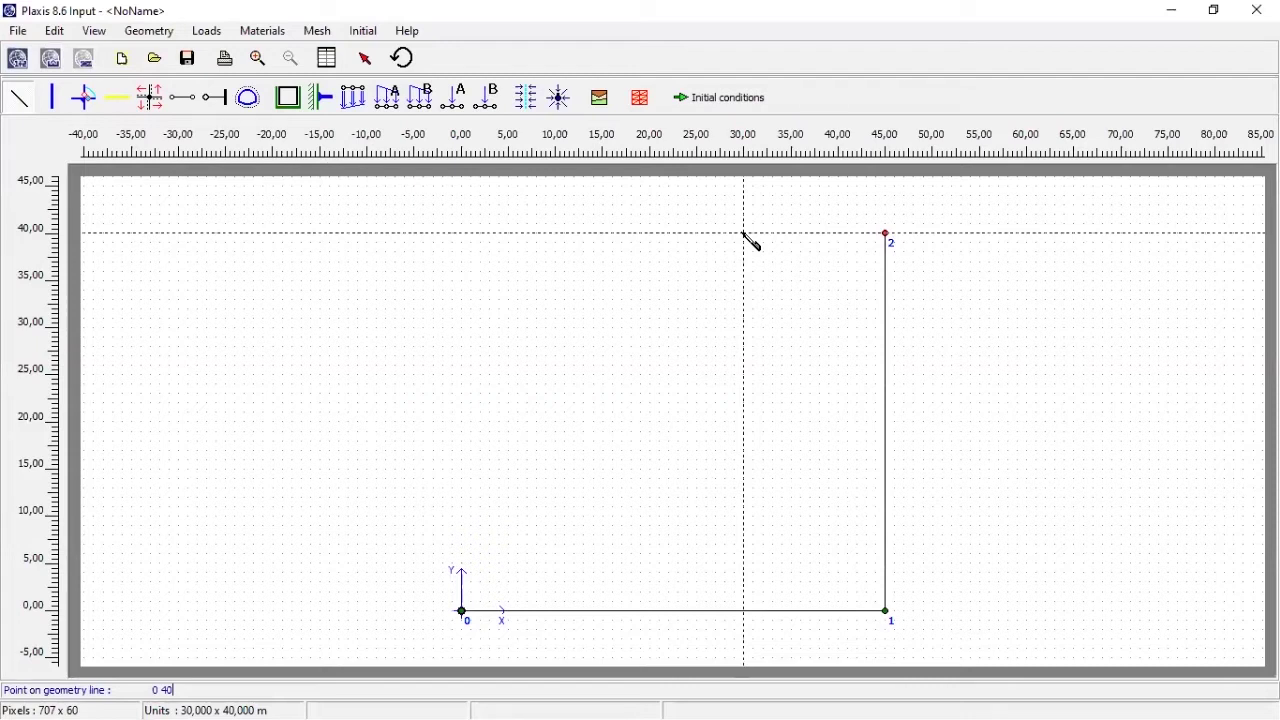
pyautogui.press('Return')
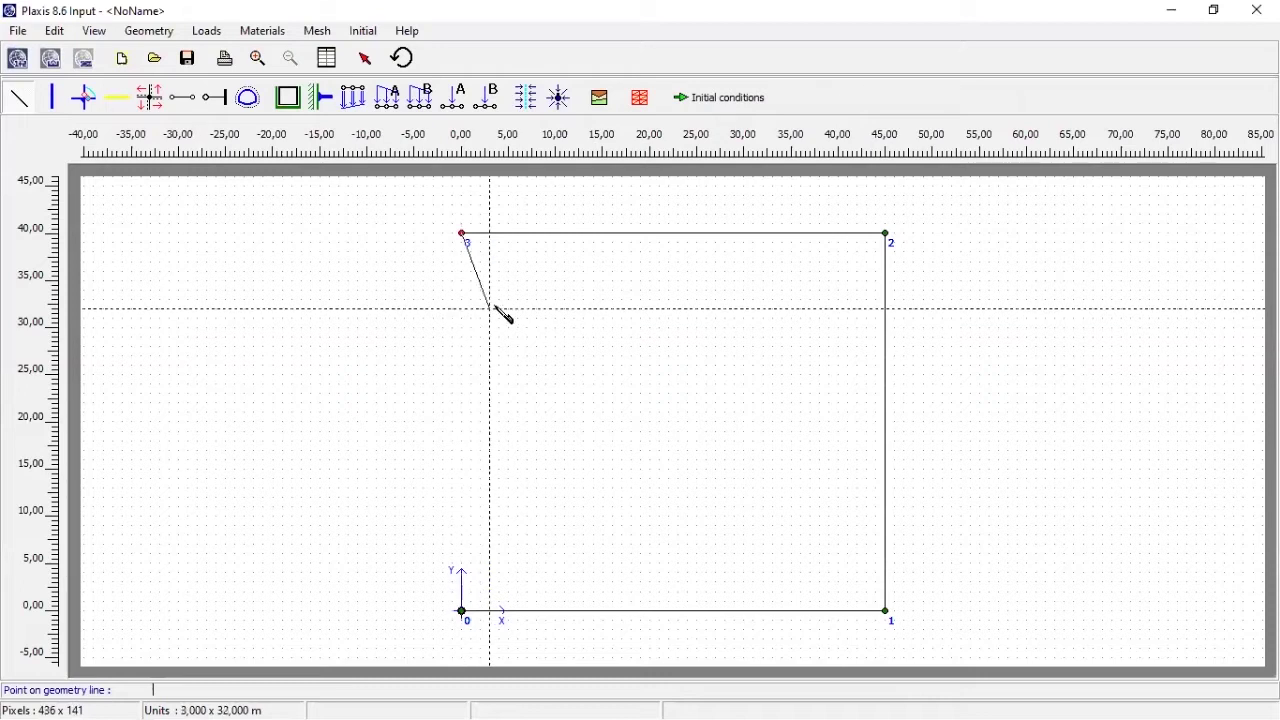
pyautogui.rightClick(502, 314)
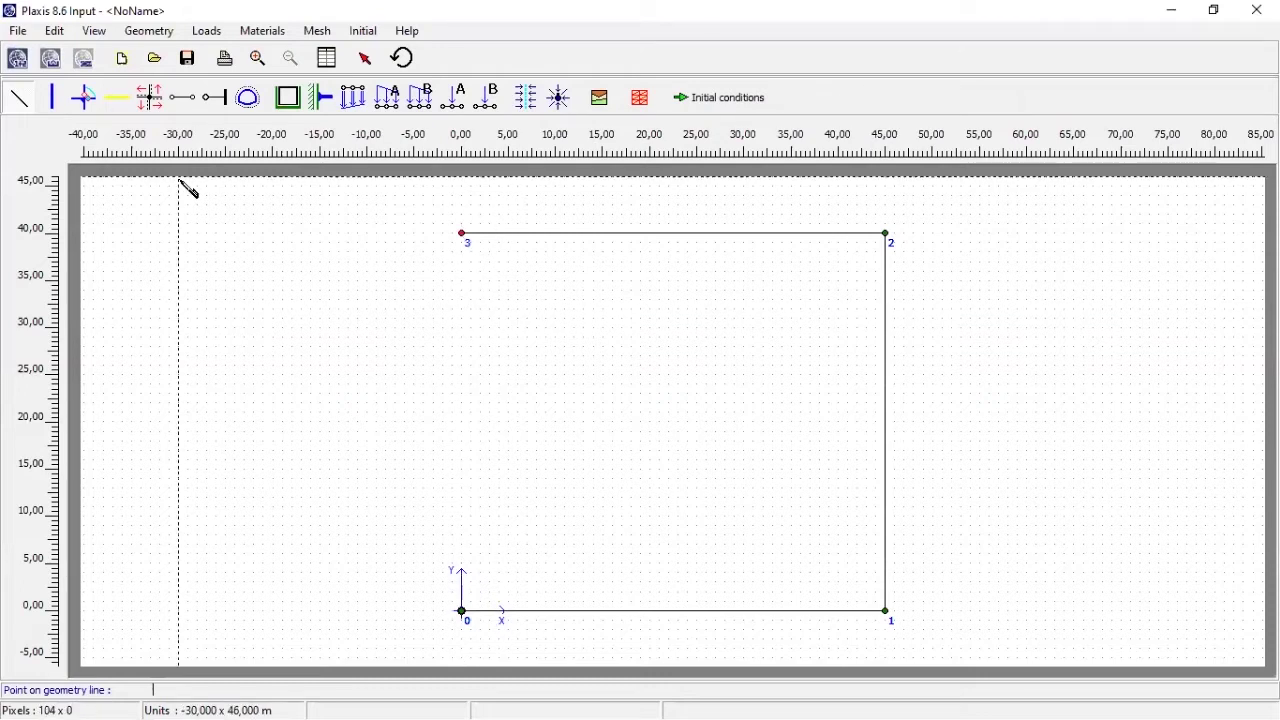
pyautogui.moveTo(886, 234); pyautogui.dragTo(887, 235)
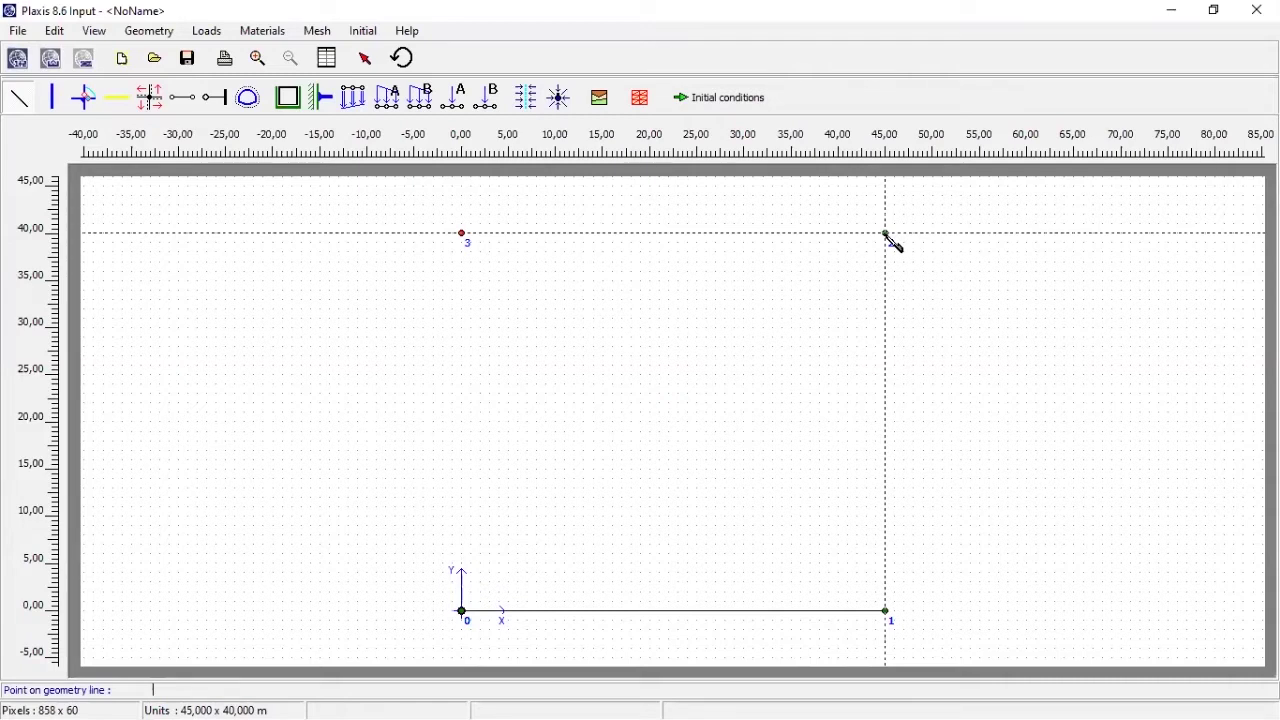
pyautogui.moveTo(886, 234); pyautogui.dragTo(886, 235)
pyautogui.click(886, 234)
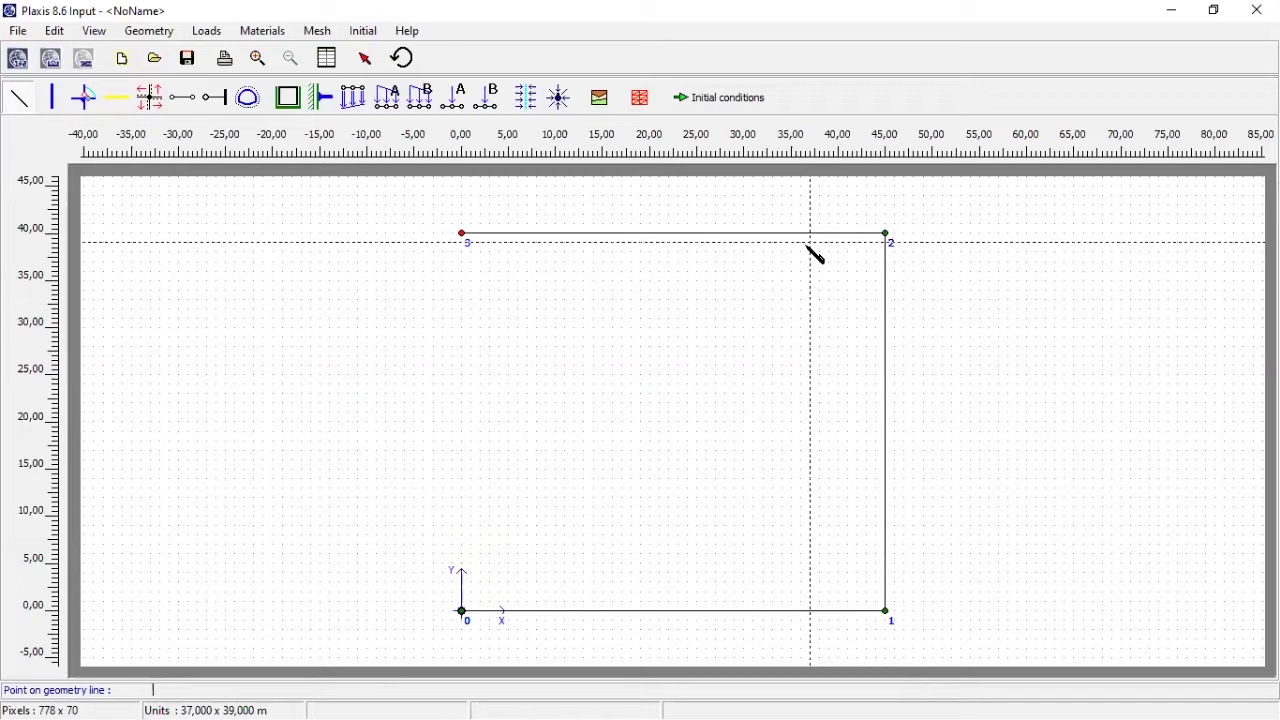
pyautogui.click(886, 233)
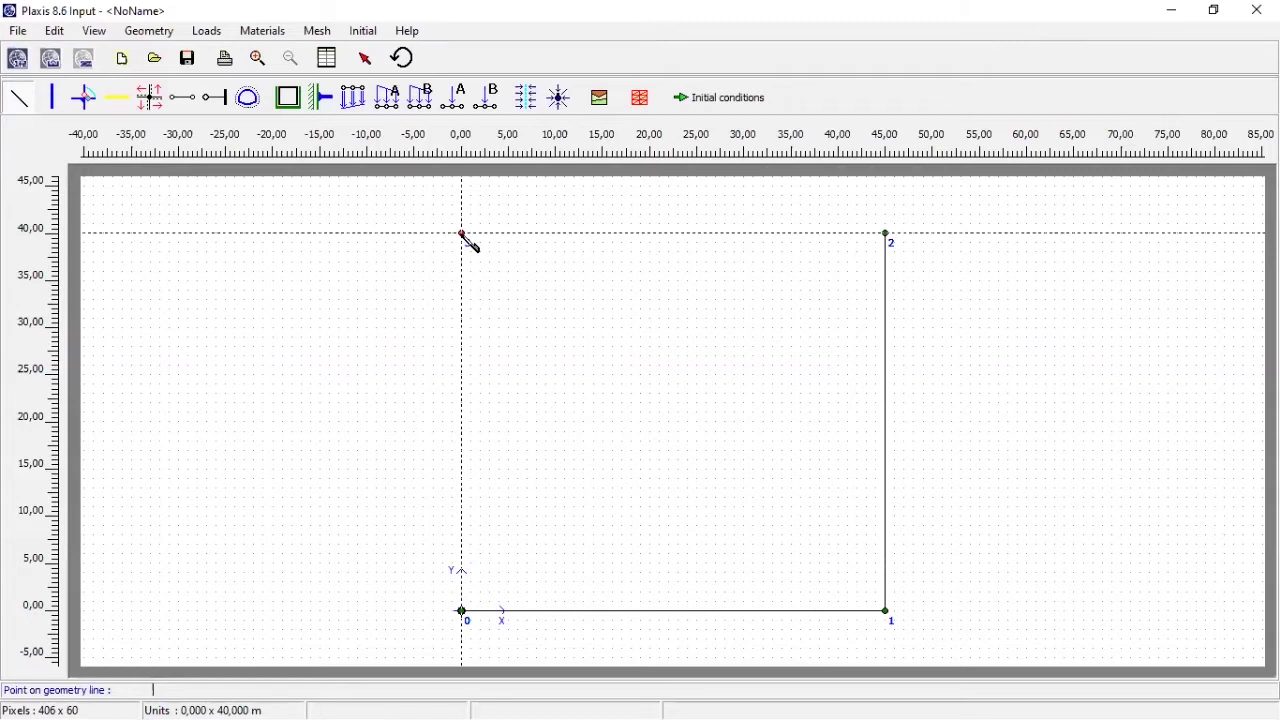
pyautogui.click(462, 233)
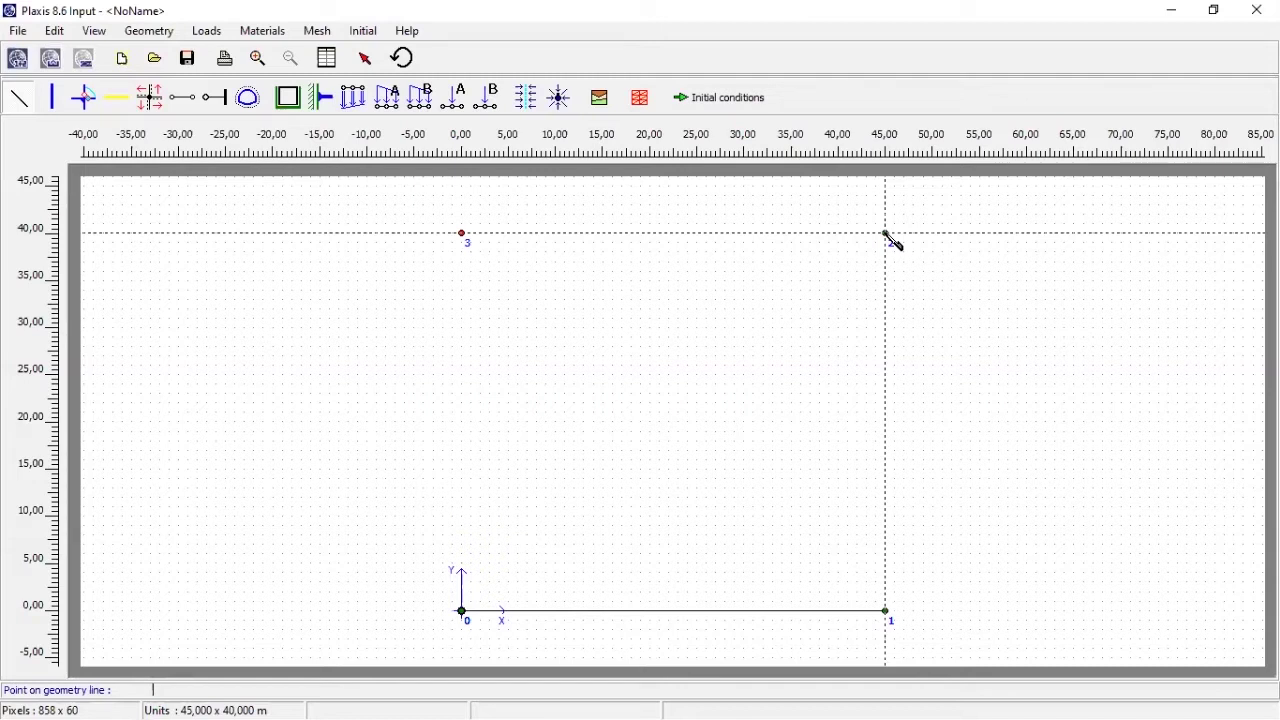
pyautogui.click(886, 234)
pyautogui.click(886, 233)
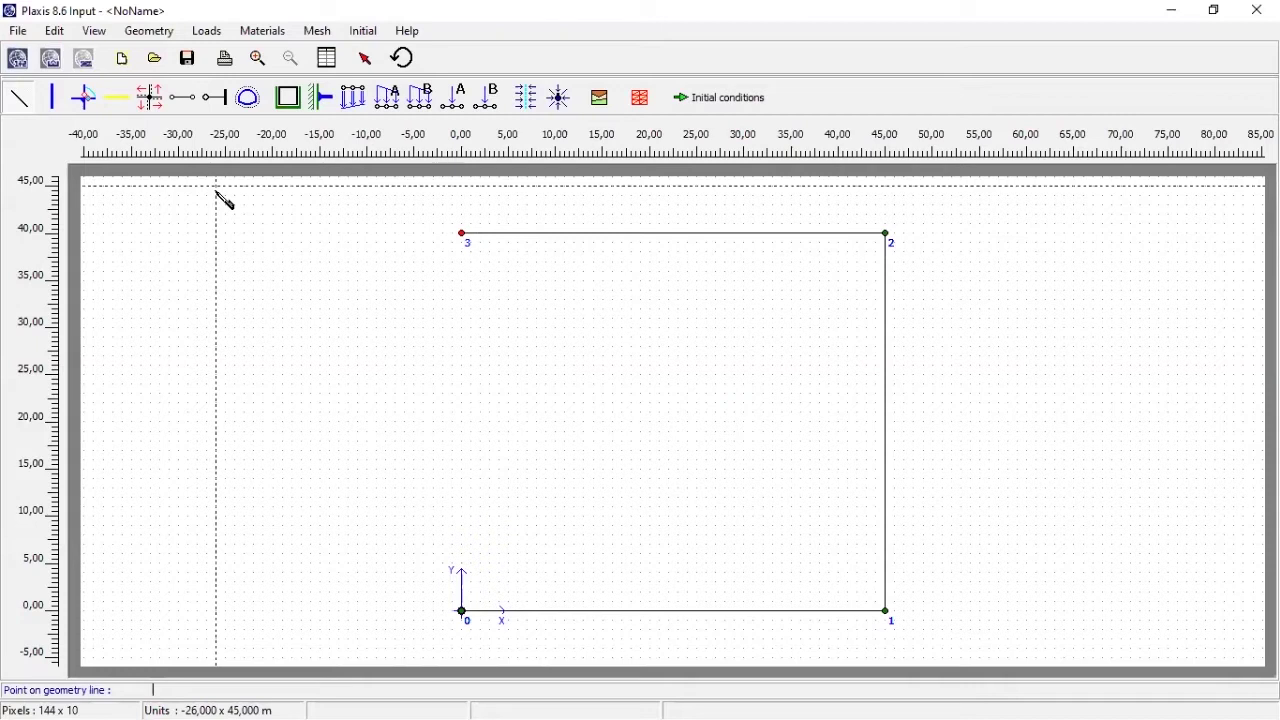
pyautogui.press('Escape')
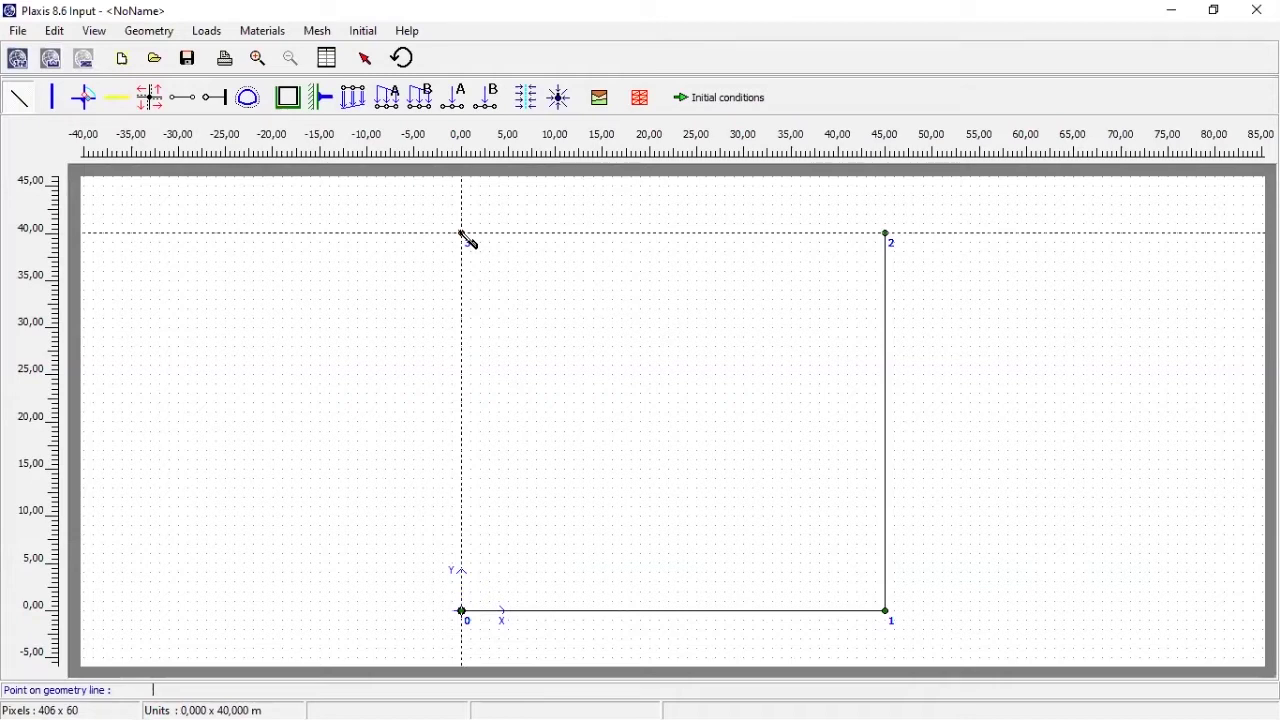
# Close the soil contour with a geometry line from (0, 40) down to the origin.
pyautogui.click(462, 234)
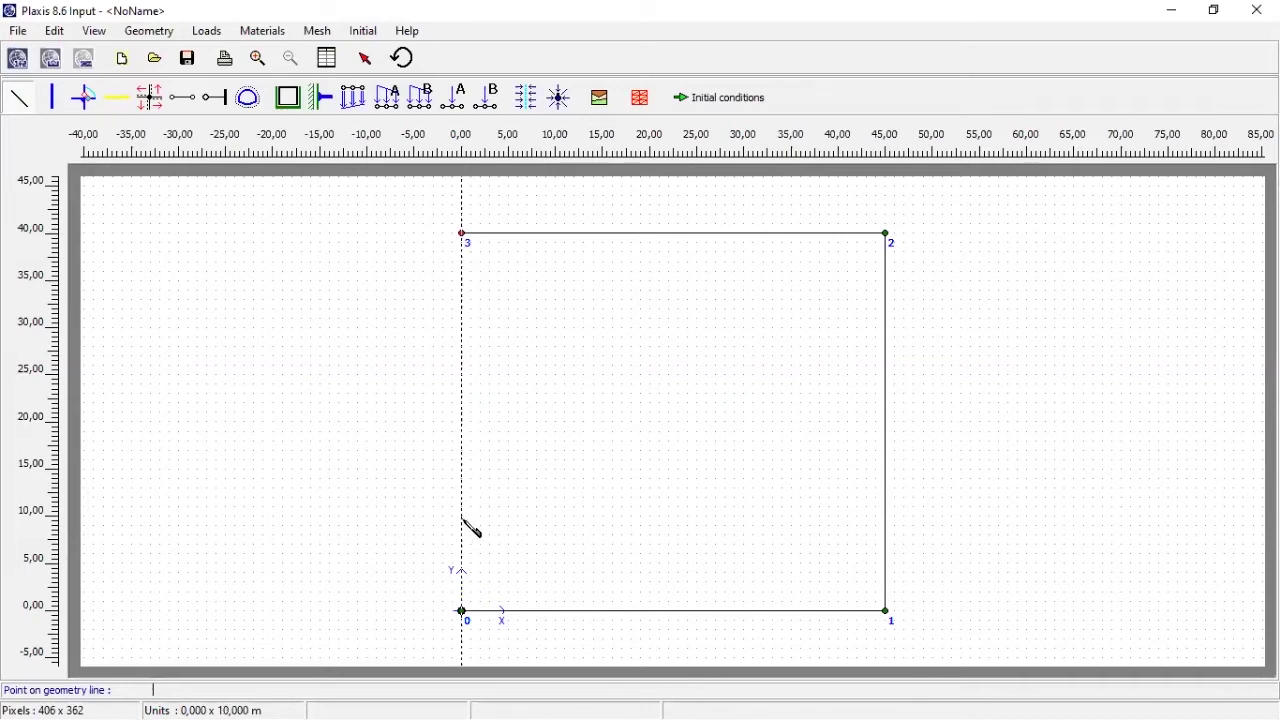
pyautogui.click(462, 611)
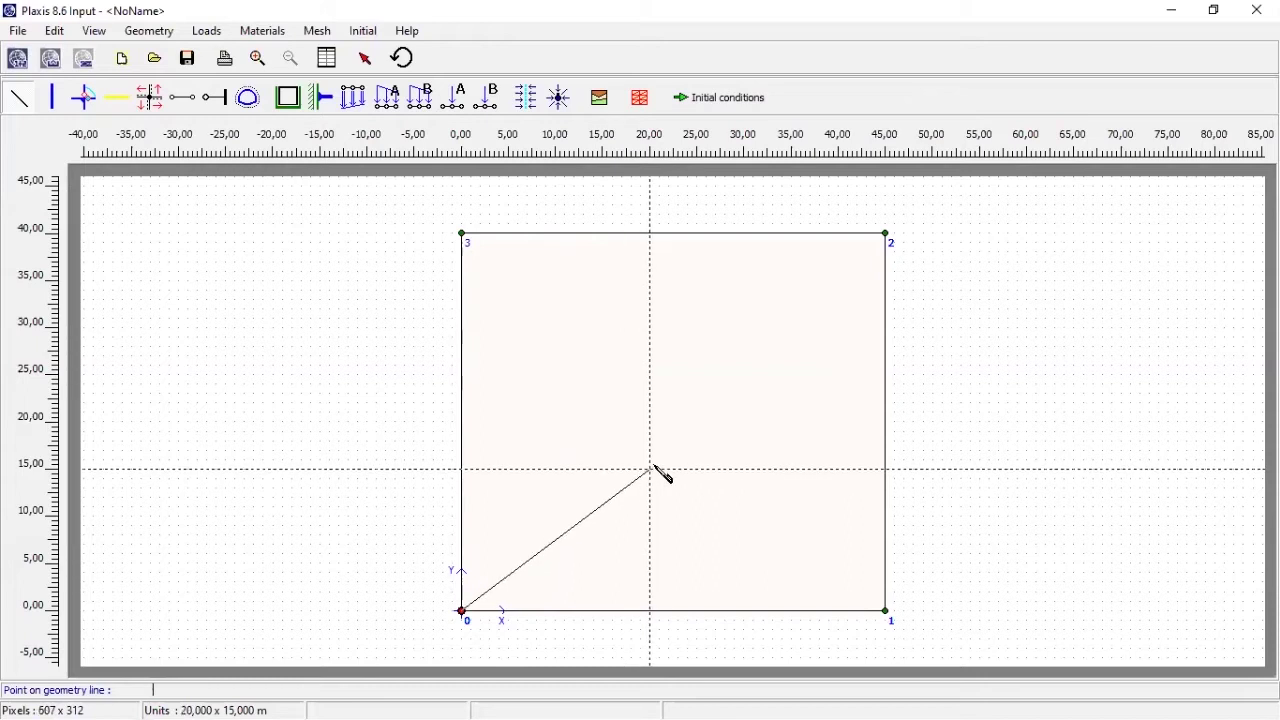
pyautogui.press('Escape')
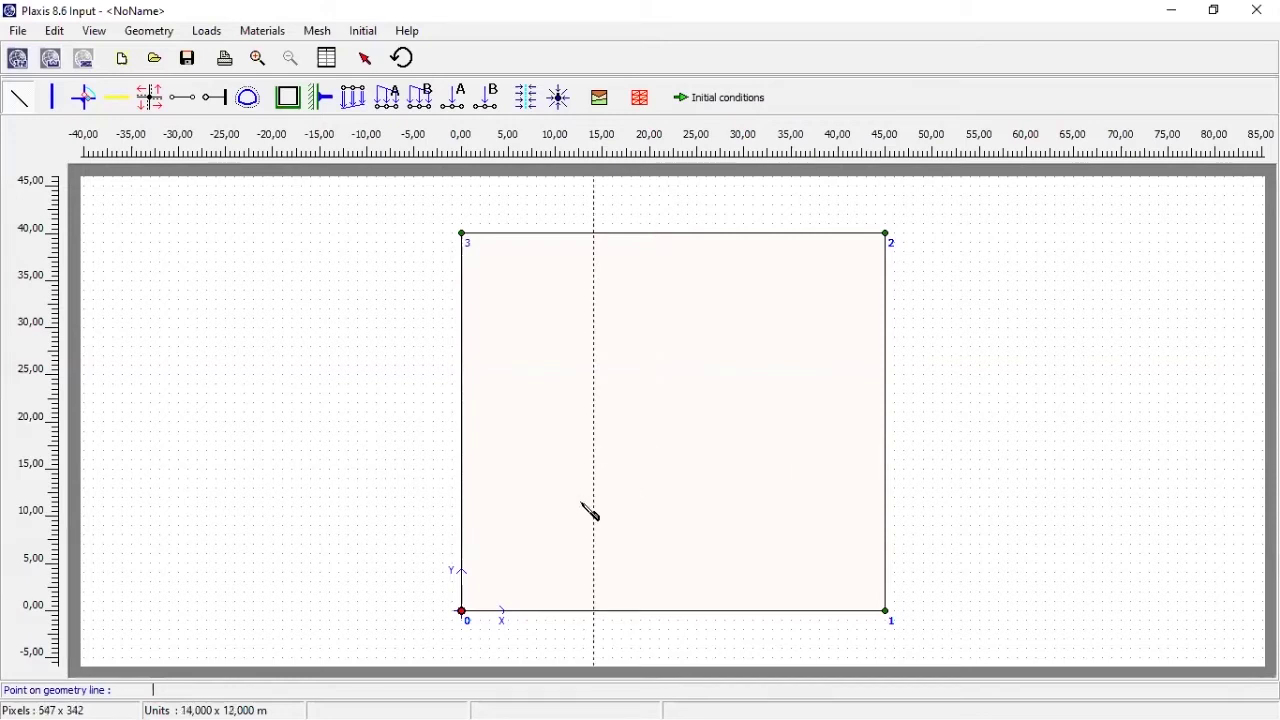
# Draw a horizontal soil layer boundary across the contour from (0, 20) to (45, 20).
pyautogui.click(462, 611)
pyautogui.write('20')
pyautogui.press('Return')
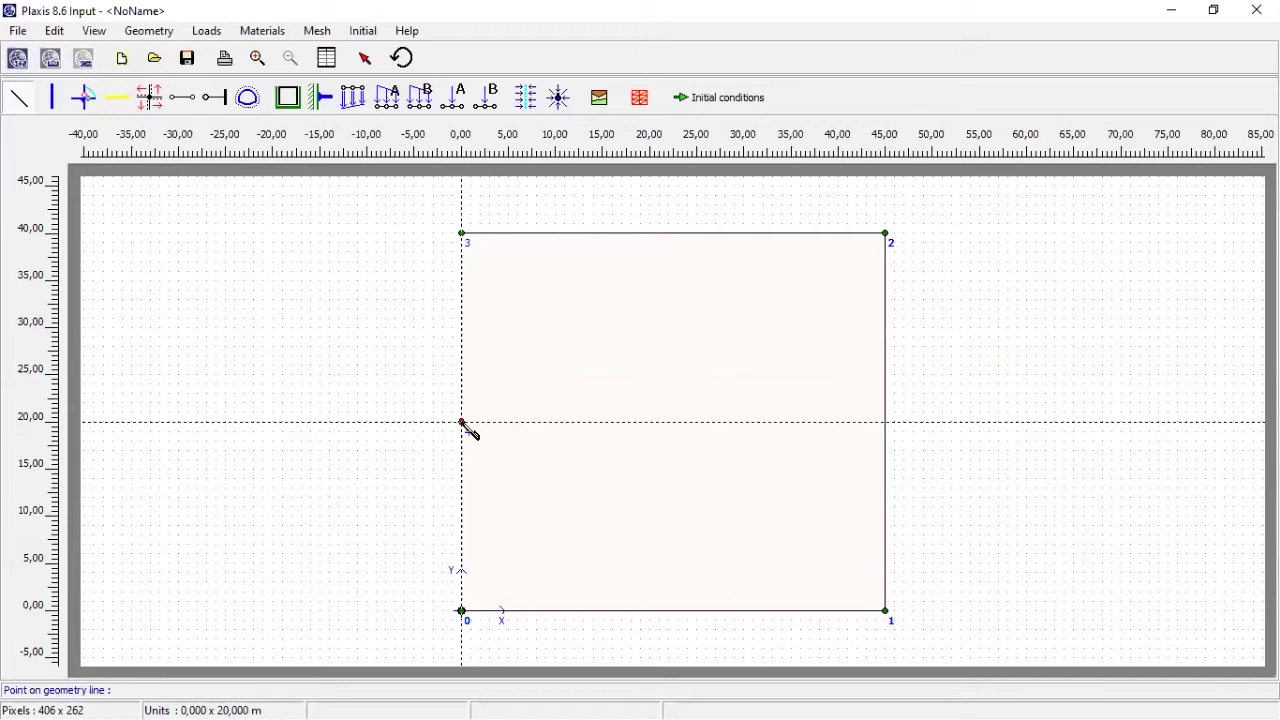
pyautogui.click(463, 424)
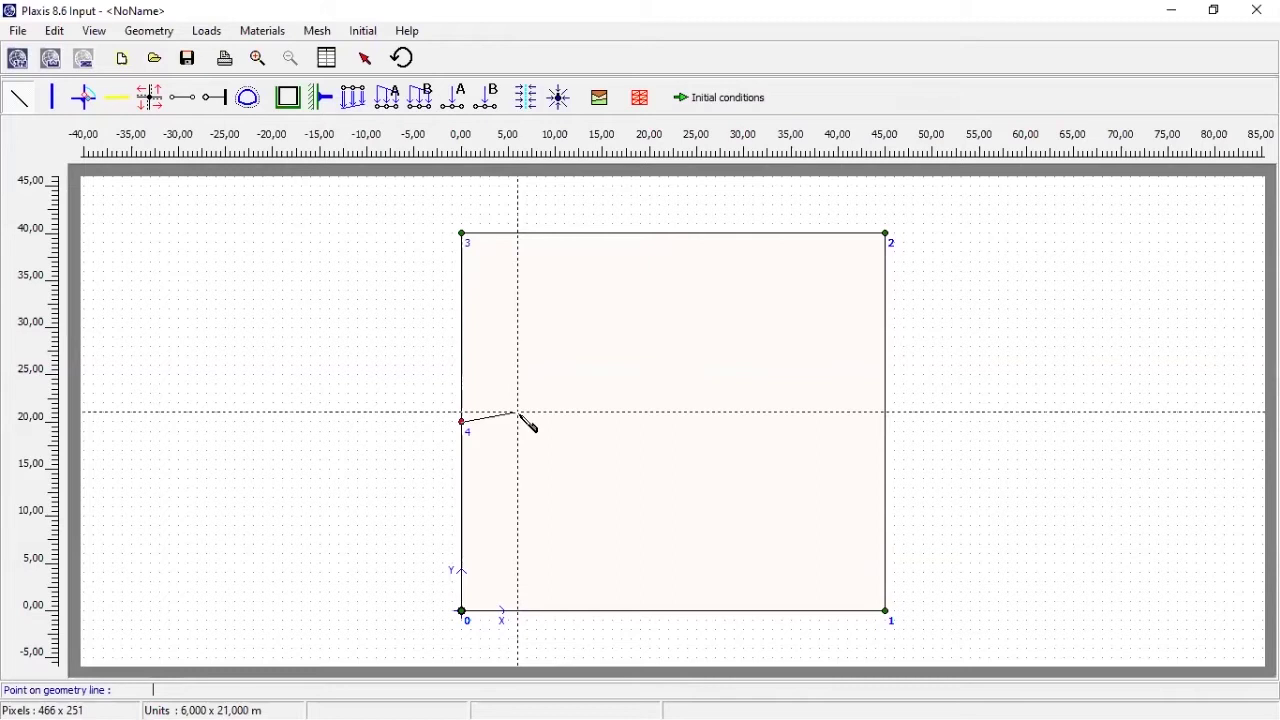
pyautogui.rightClick(518, 412)
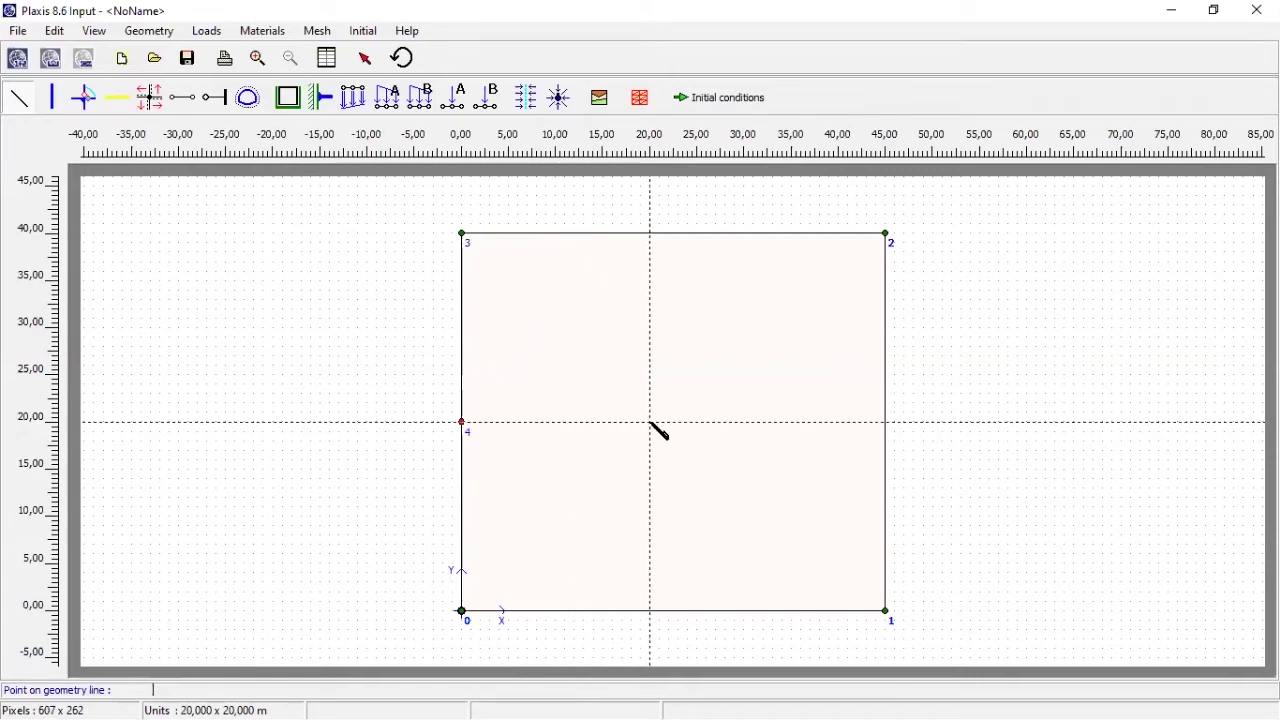
pyautogui.write('45 20')
pyautogui.press('Return')
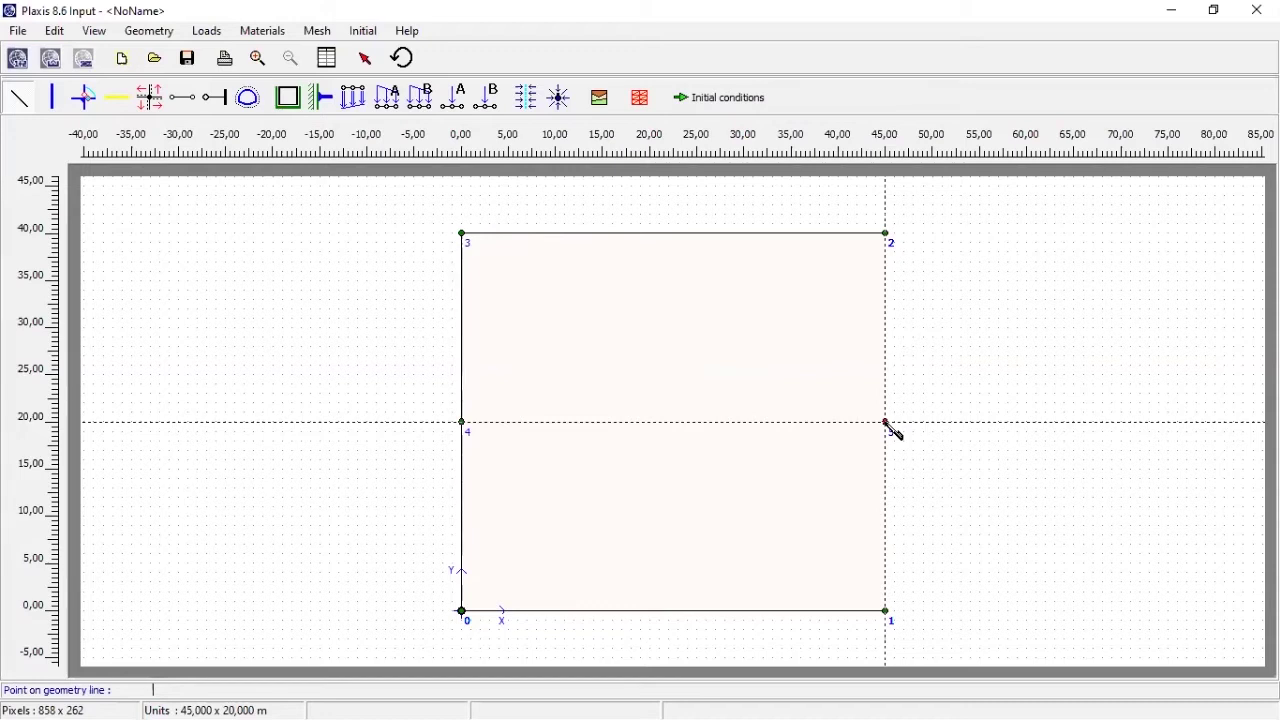
pyautogui.click(887, 423)
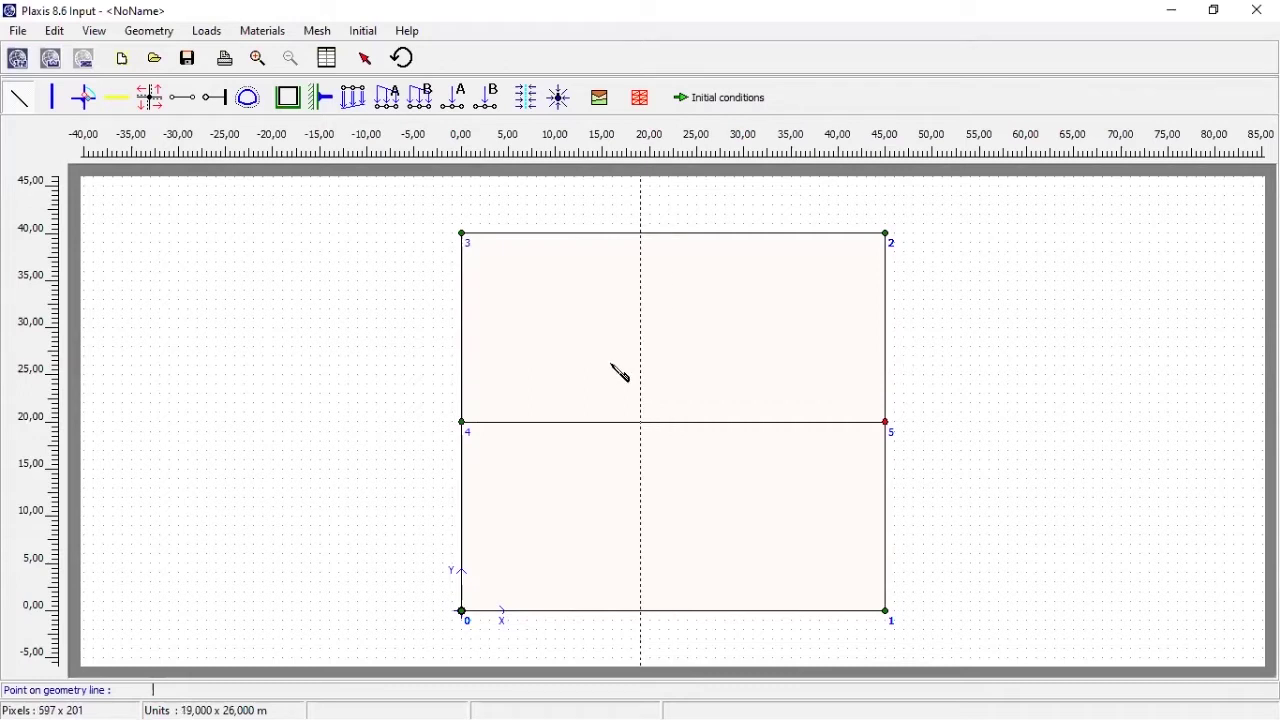
# Draw a vertical plate from the ground surface at (30, 40) down to (30, 10) and end the chain.
pyautogui.click(53, 99)
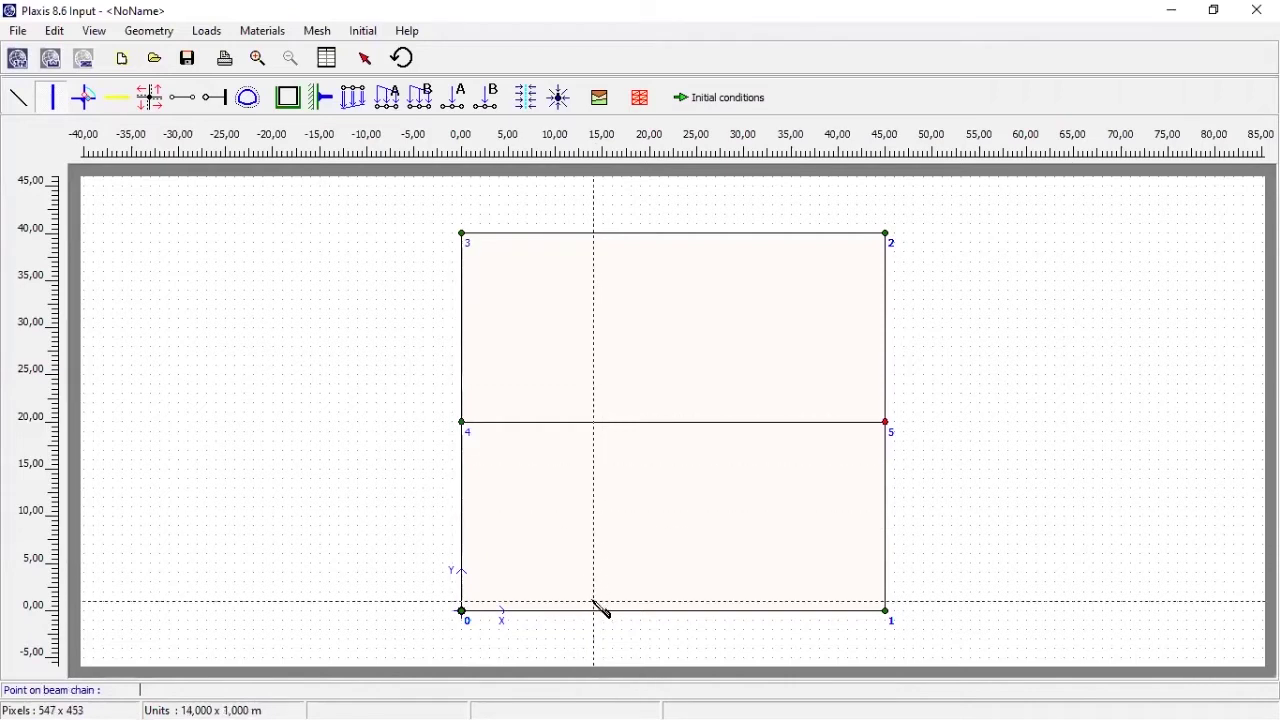
pyautogui.write('30 40')
pyautogui.press('Return')
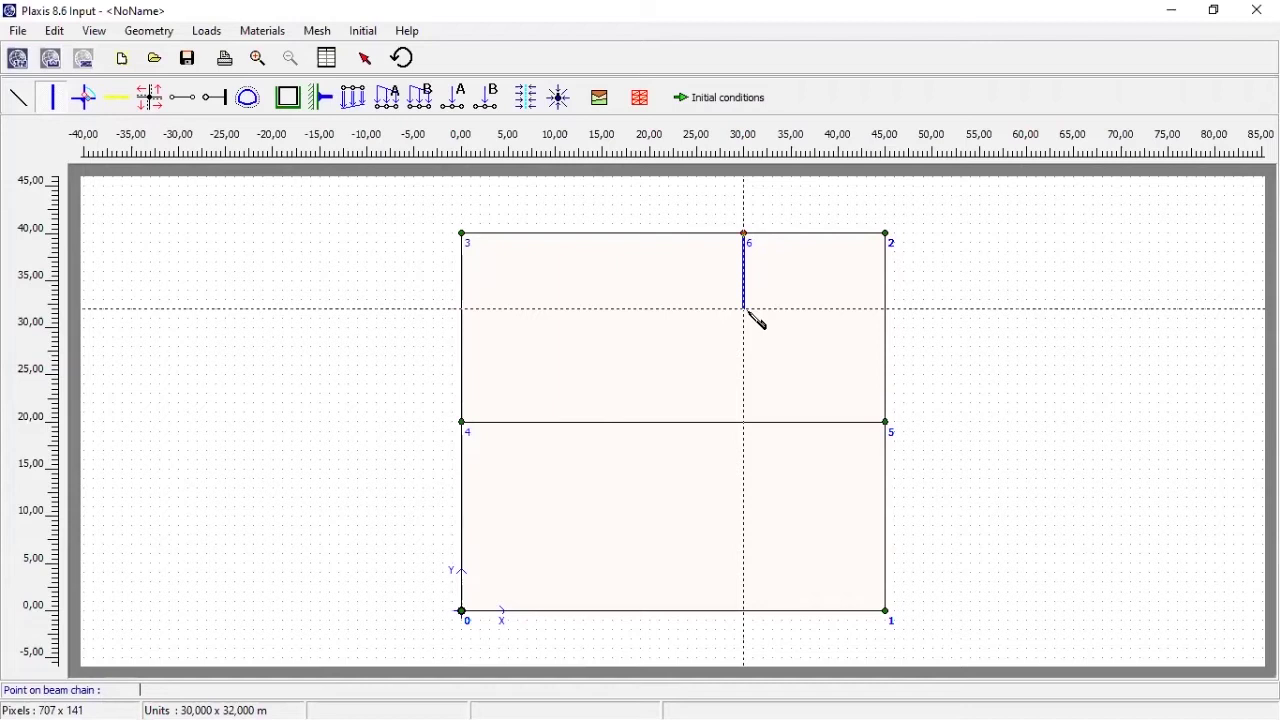
pyautogui.write('30')
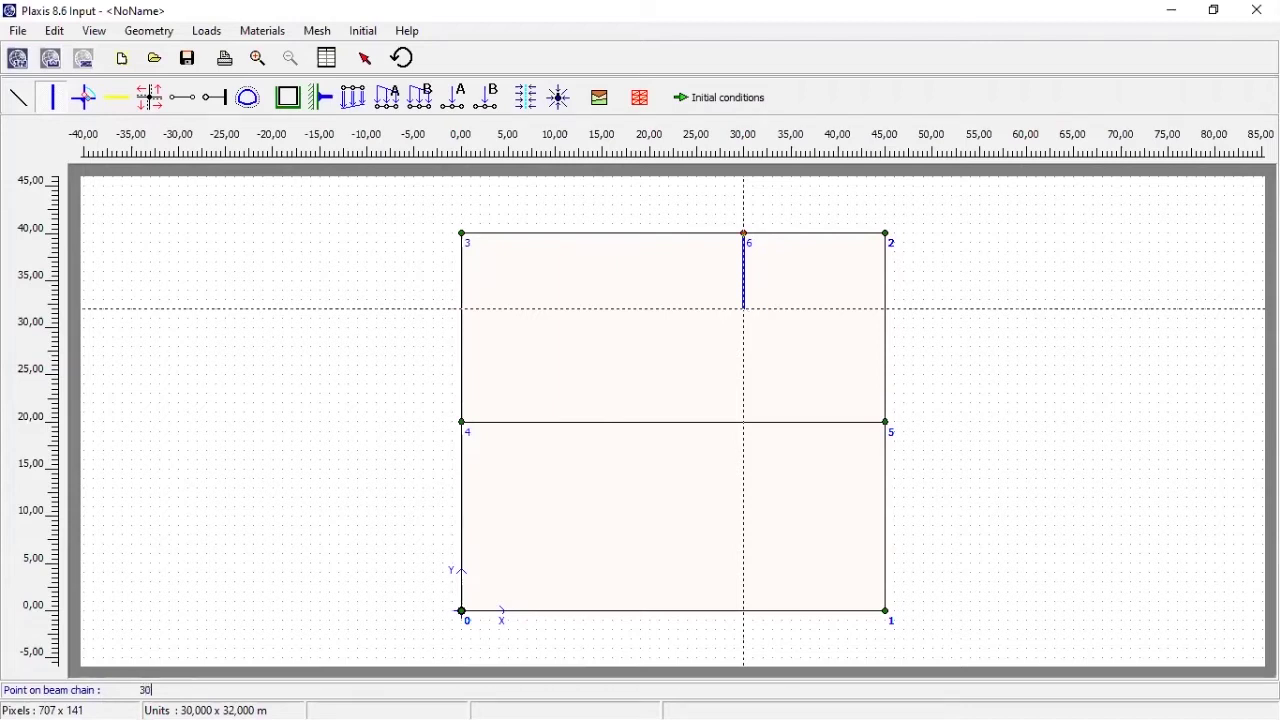
pyautogui.write(' 10')
pyautogui.press('Return')
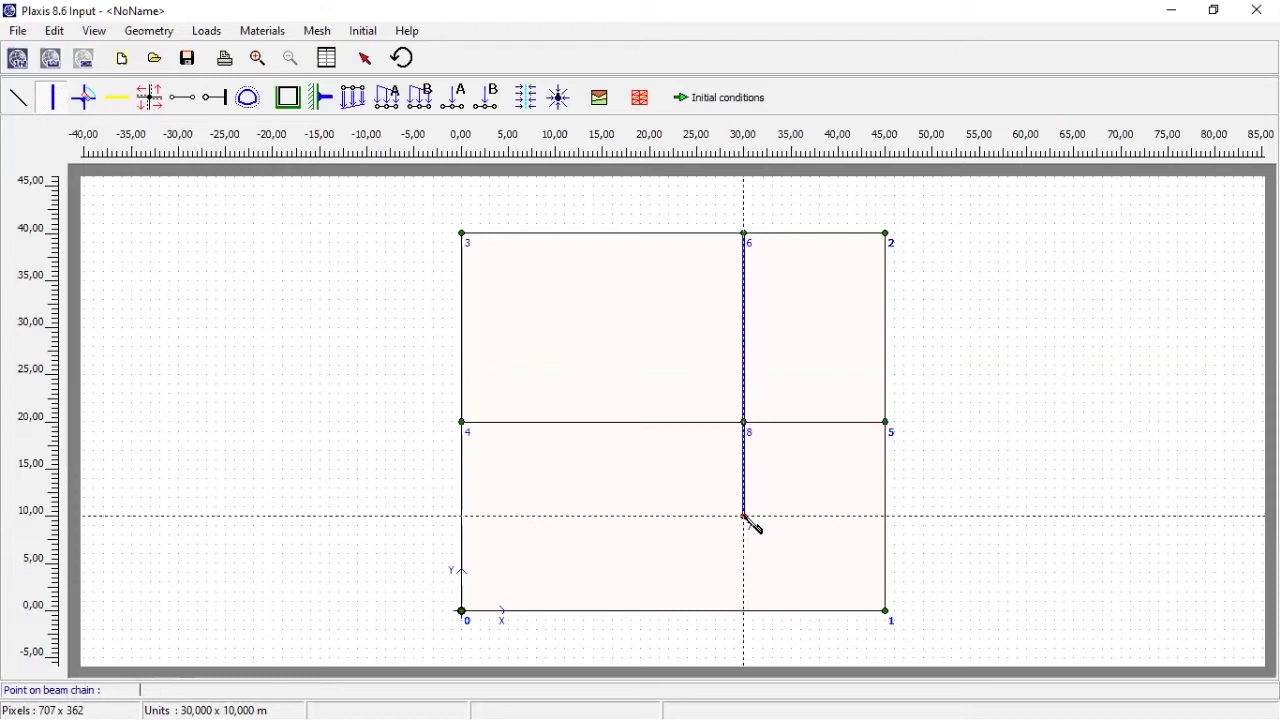
pyautogui.click(744, 517)
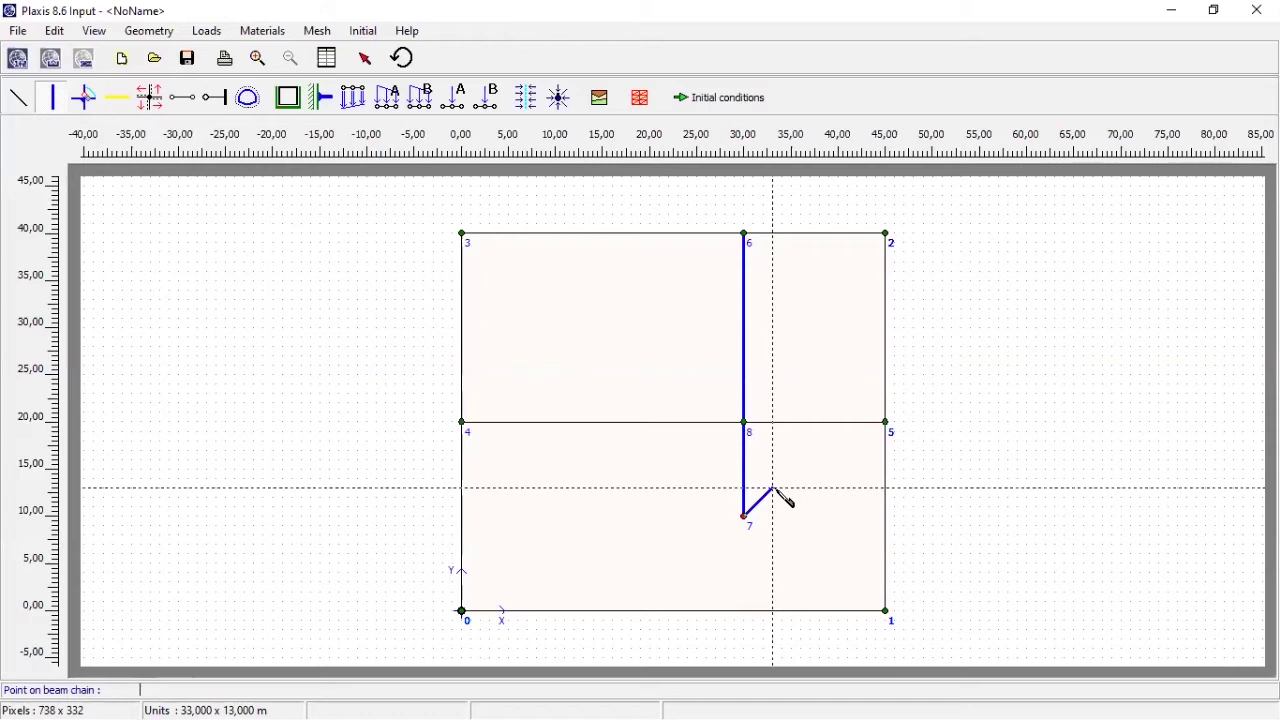
pyautogui.rightClick(776, 490)
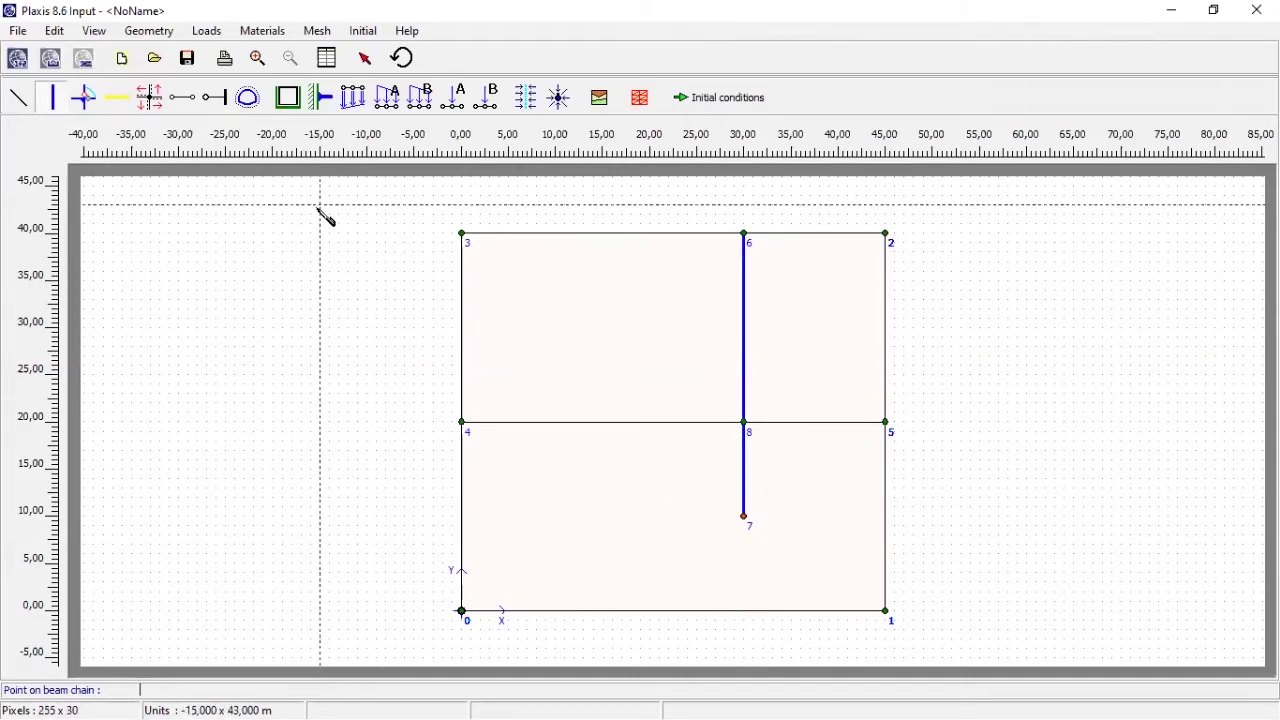
# Draw a horizontal geometry line for the first excavation stage from (30, 38) on the plate to (45, 38).
pyautogui.click(20, 100)
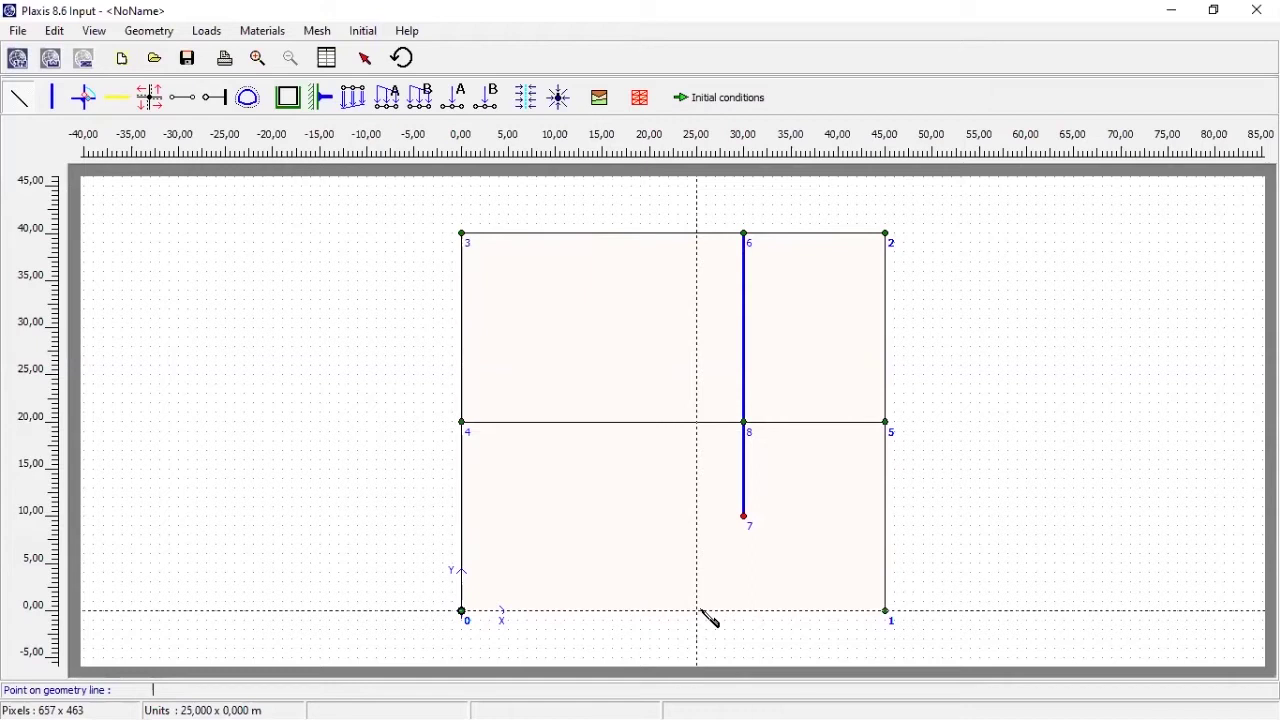
pyautogui.write('30 38')
pyautogui.press('Return')
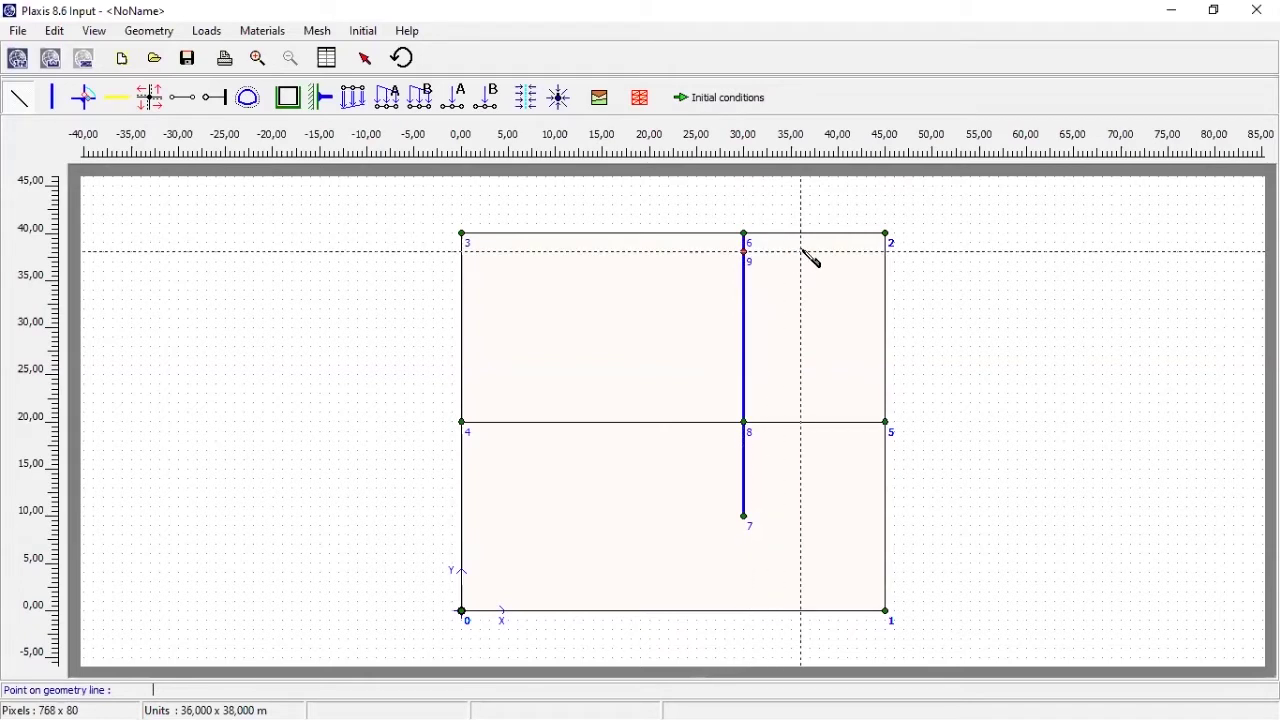
pyautogui.write('4')
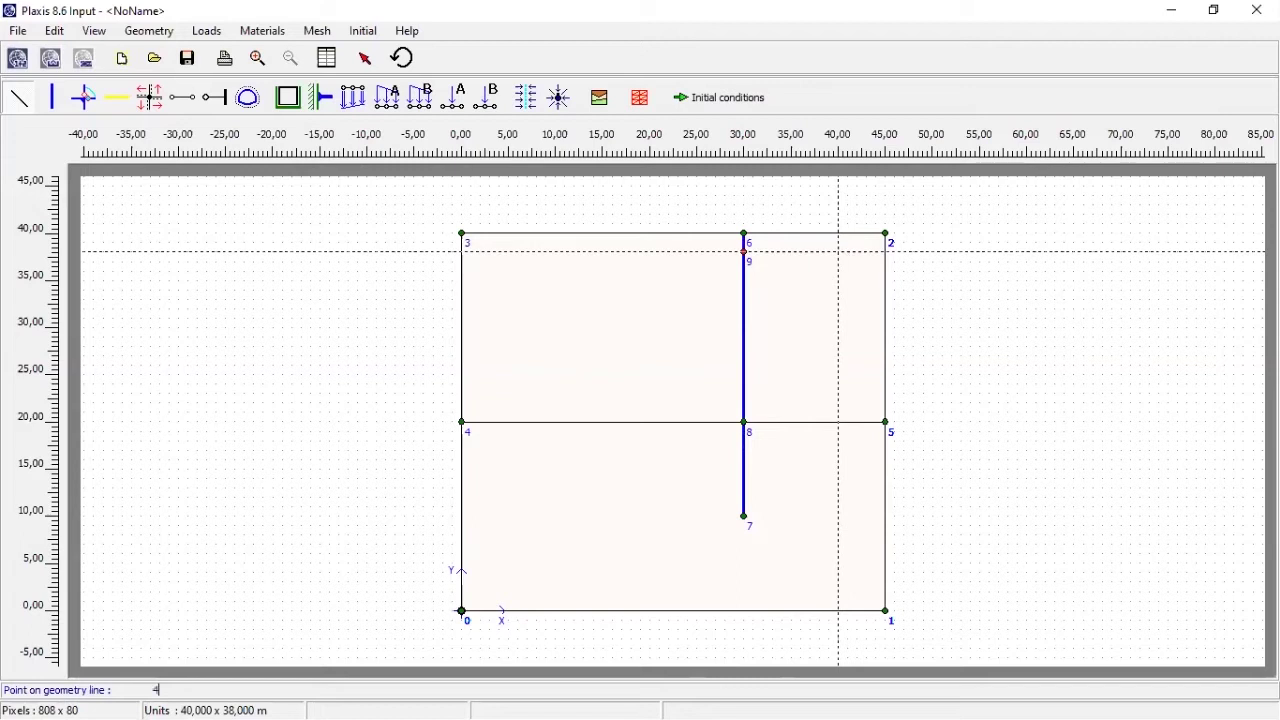
pyautogui.write('5 38')
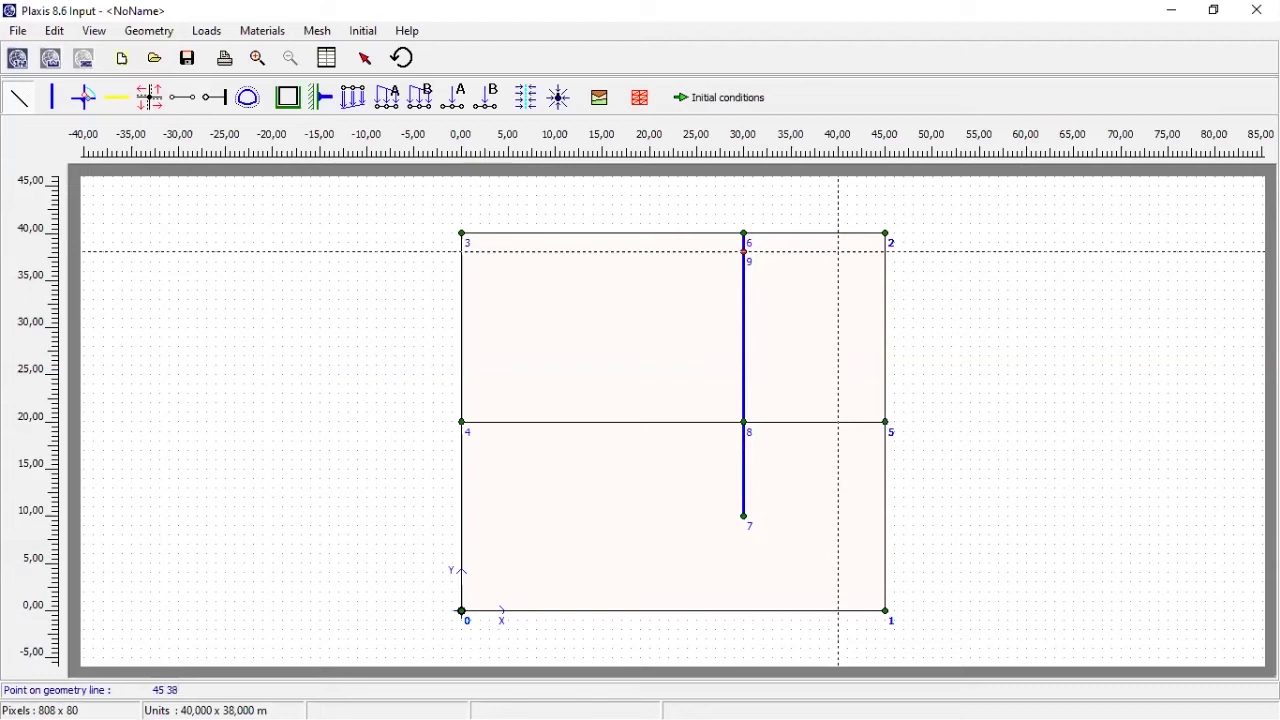
pyautogui.press('Return')
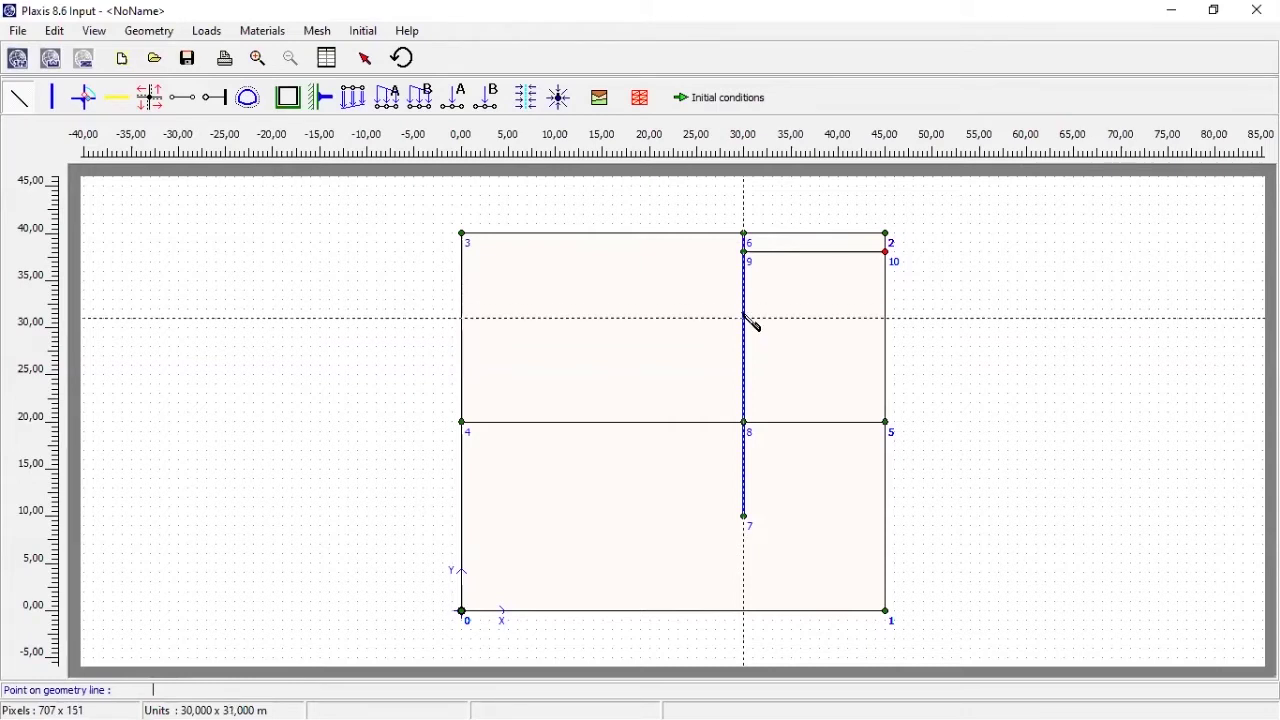
# Draw a second horizontal geometry line from (30, 30) on the plate to (45, 30) and end it.
pyautogui.write('30 30')
pyautogui.press('Return')
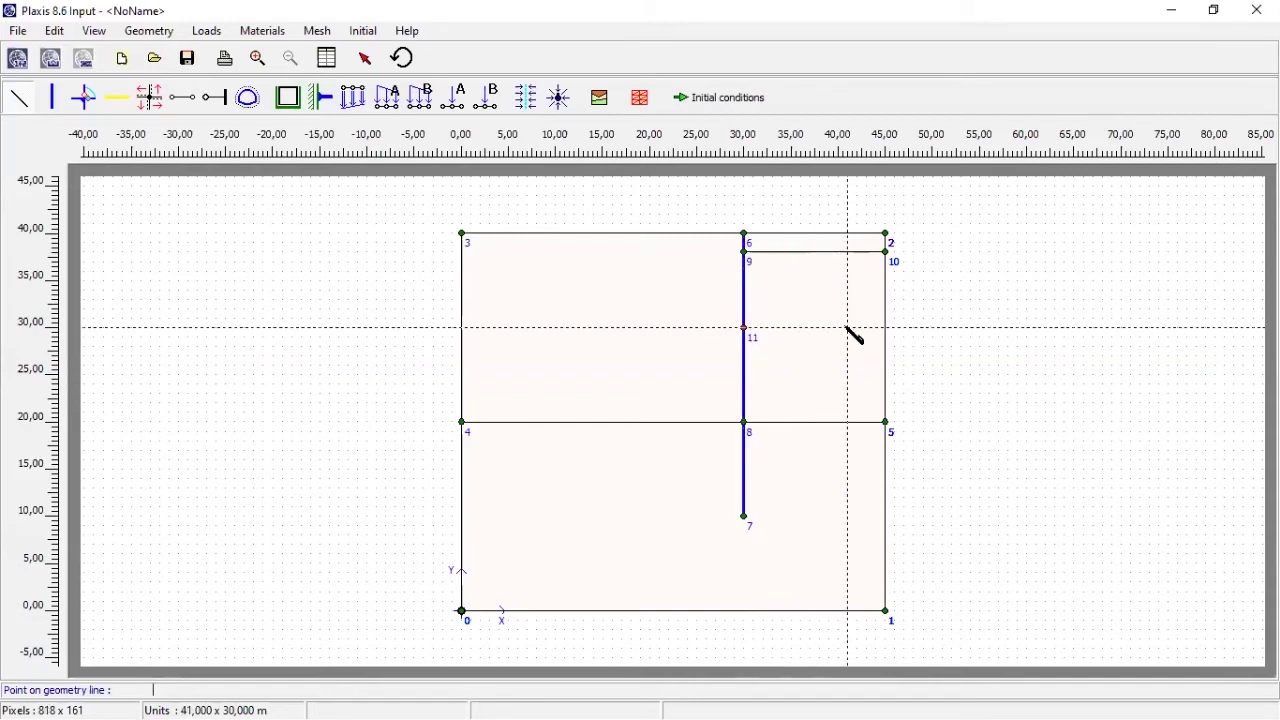
pyautogui.write('45 30')
pyautogui.press('Return')
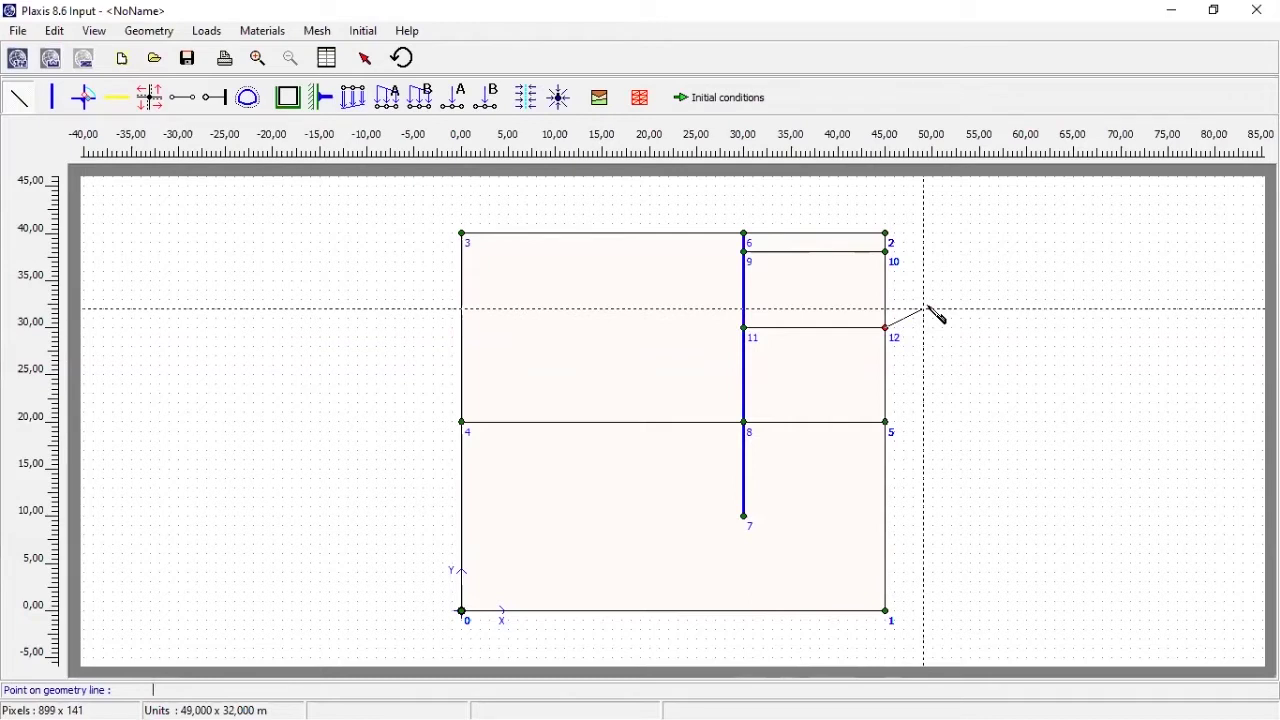
pyautogui.rightClick(929, 308)
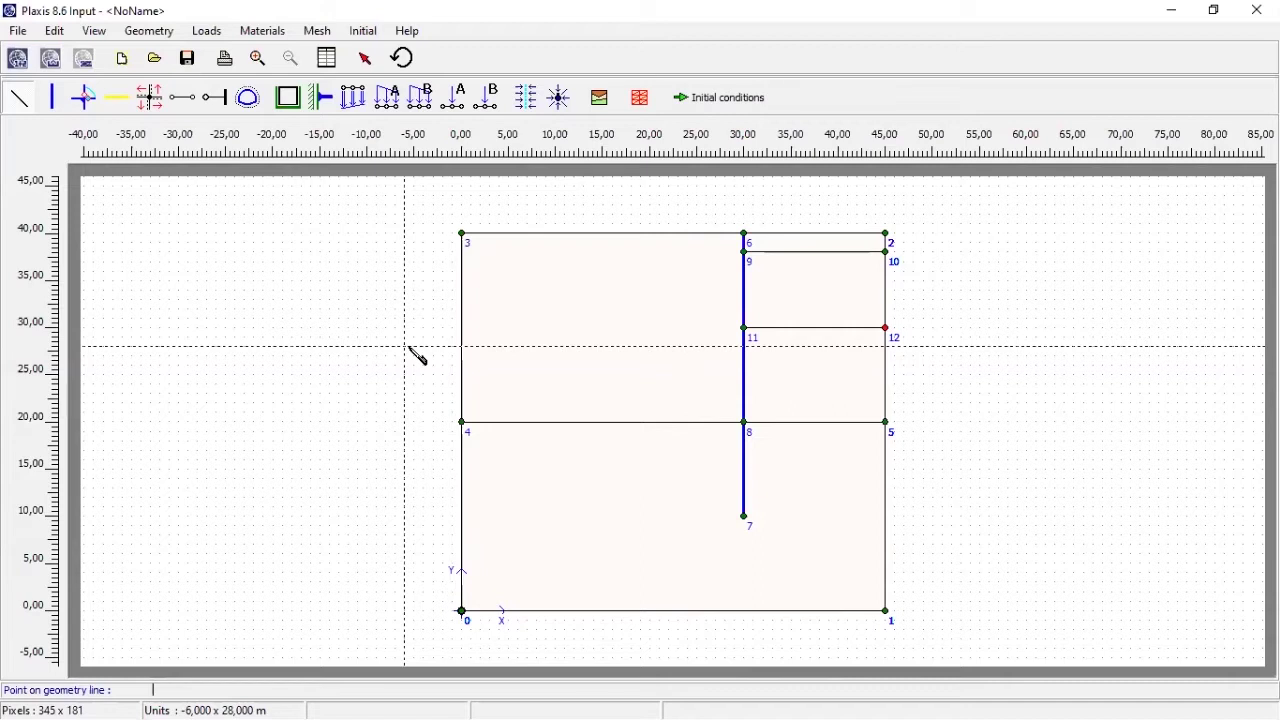
# Add an interface along one side of the plate from (30, 40) down to (30, 10).
pyautogui.click(152, 105)
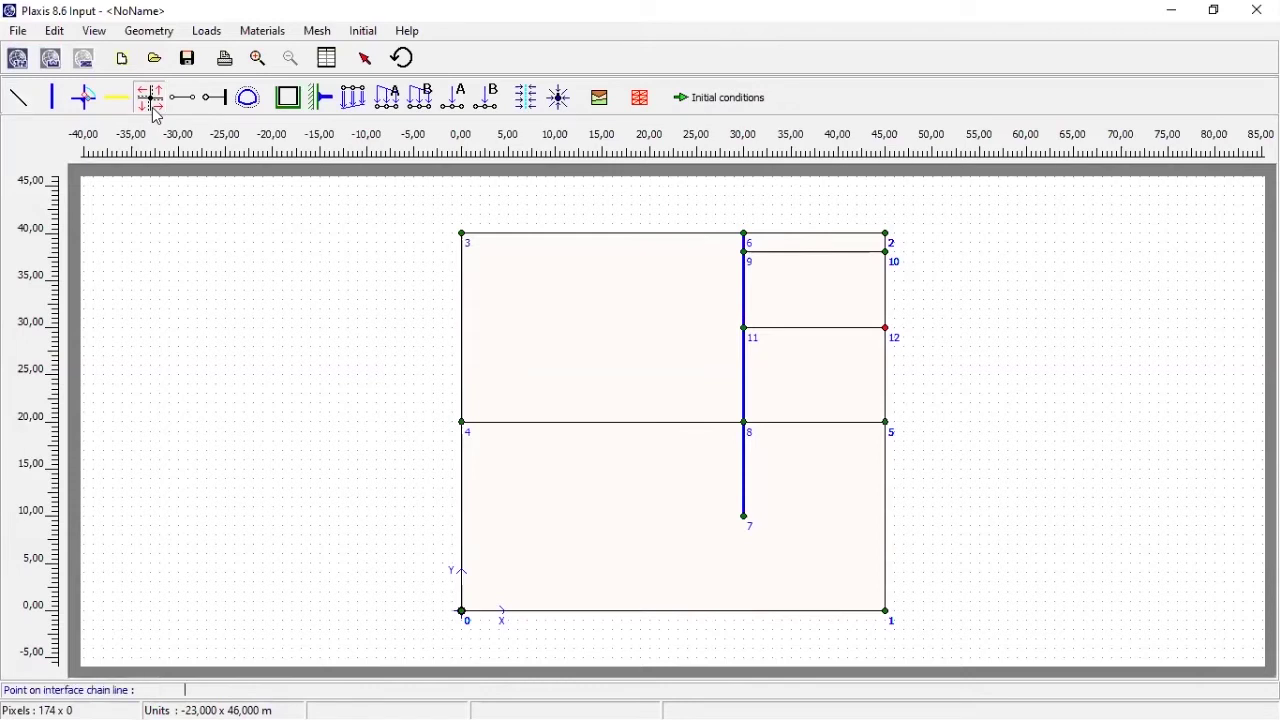
pyautogui.click(745, 327)
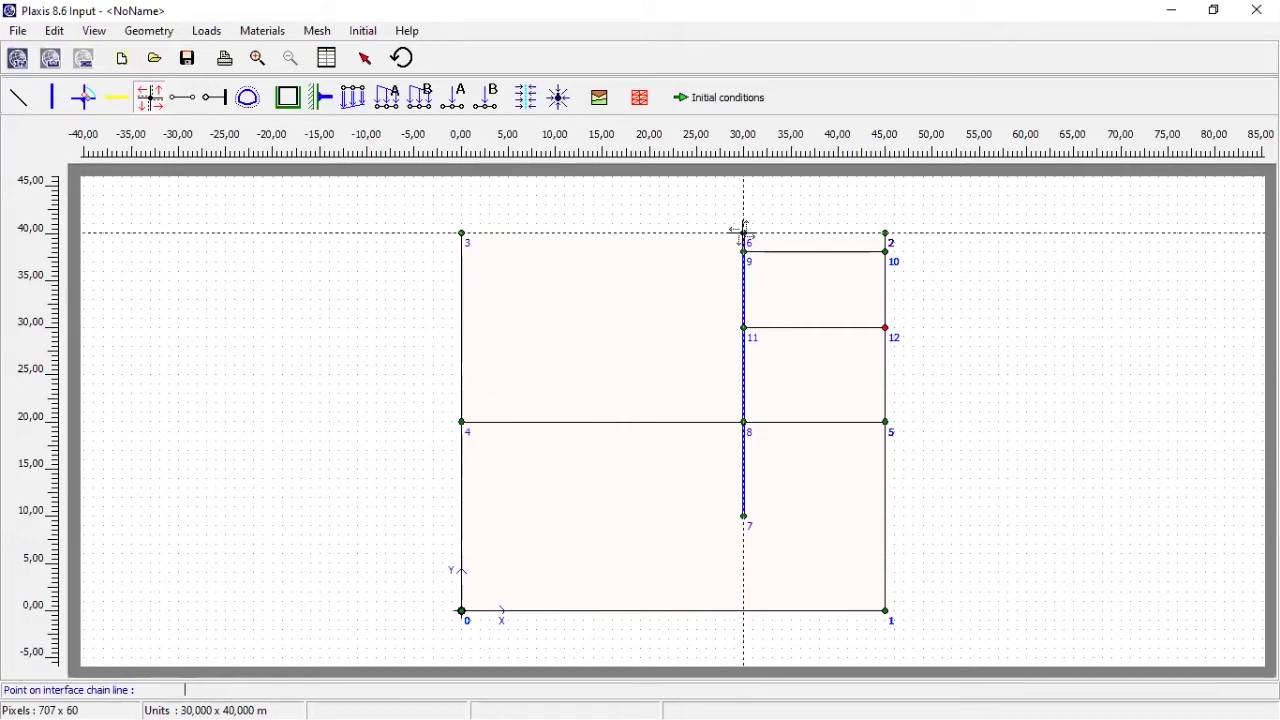
pyautogui.write('30 40')
pyautogui.press('Return')
pyautogui.click(744, 233)
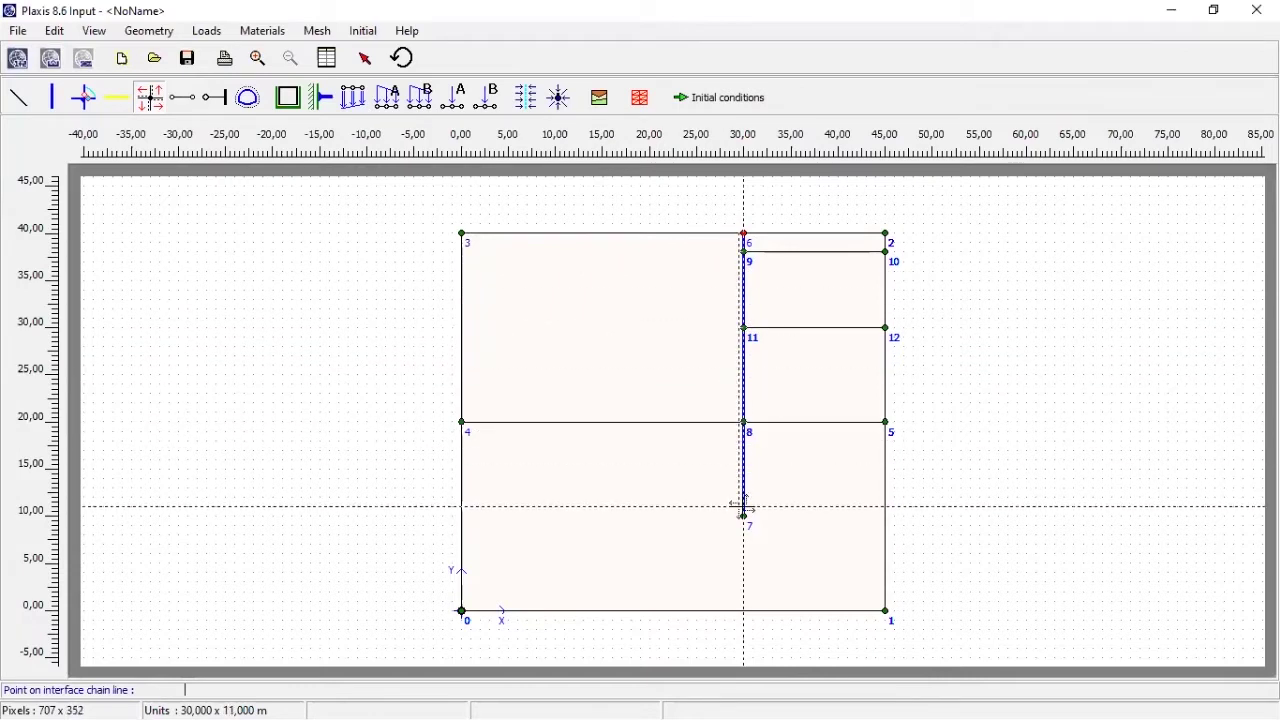
pyautogui.write('30 10')
pyautogui.press('Return')
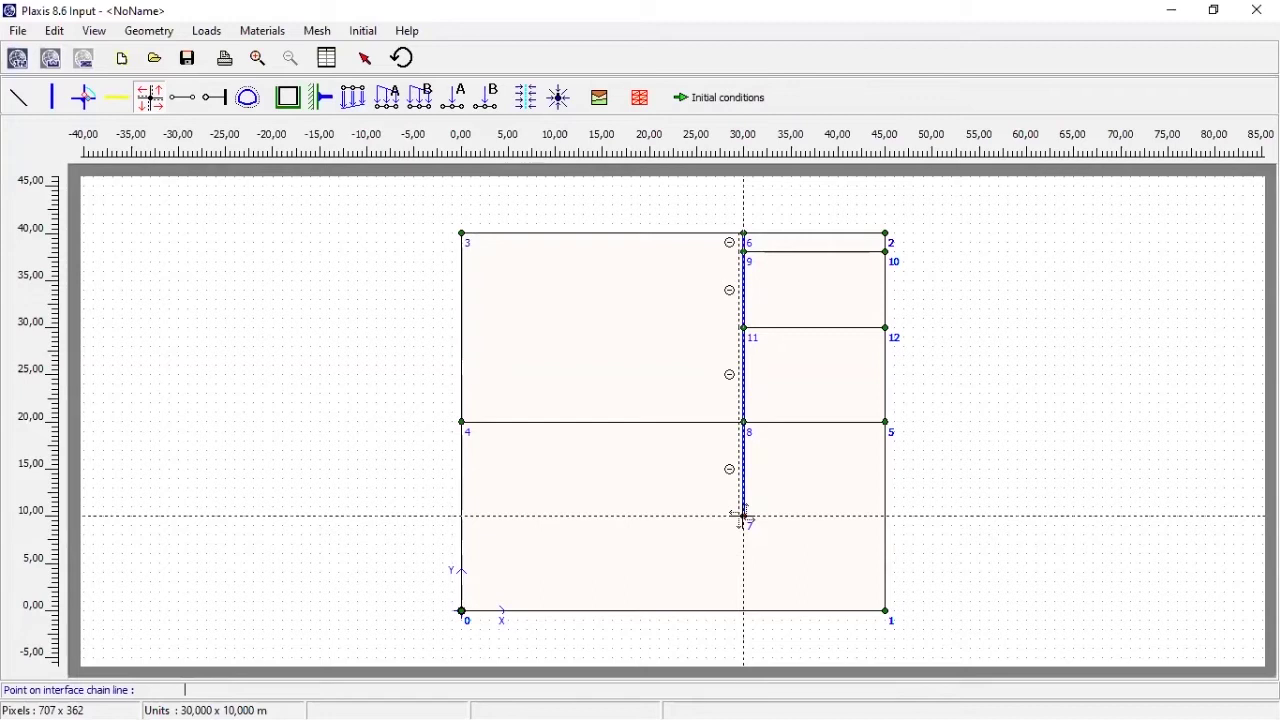
# Add an interface along the plate's other side from its lower end at (30, 10) up to (30, 40).
pyautogui.click(744, 517)
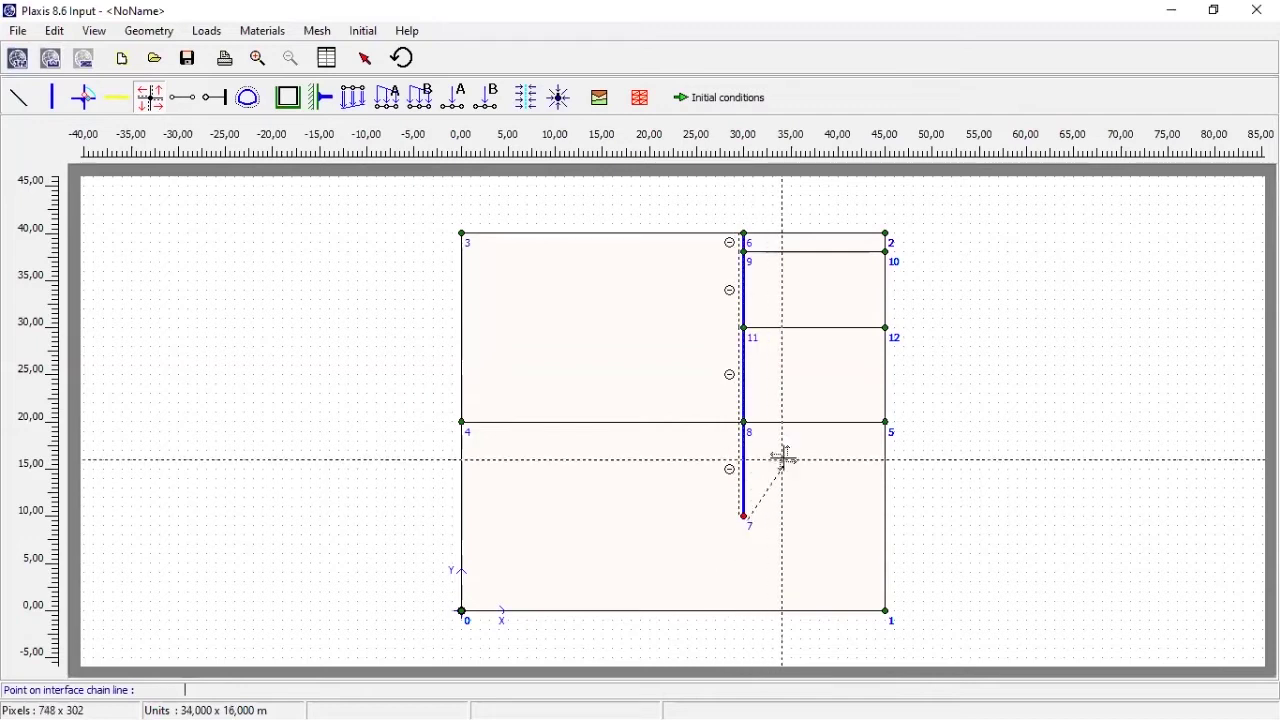
pyautogui.rightClick(769, 337)
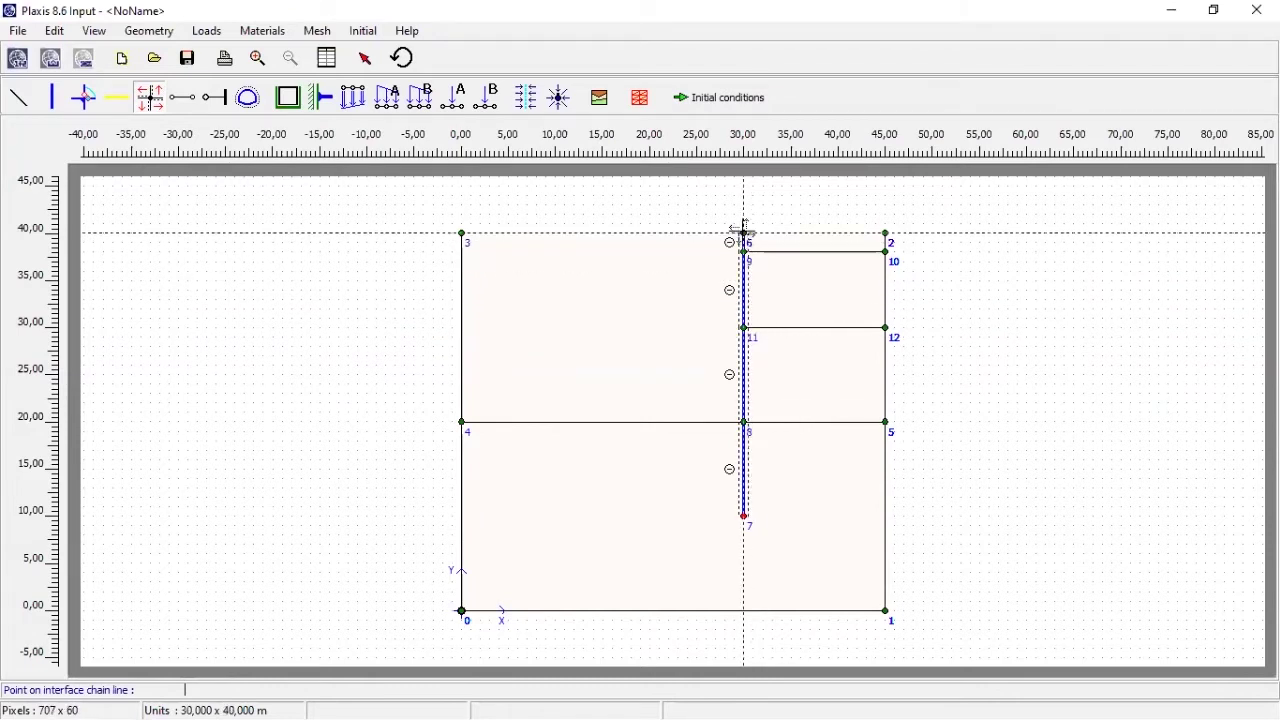
pyautogui.click(744, 233)
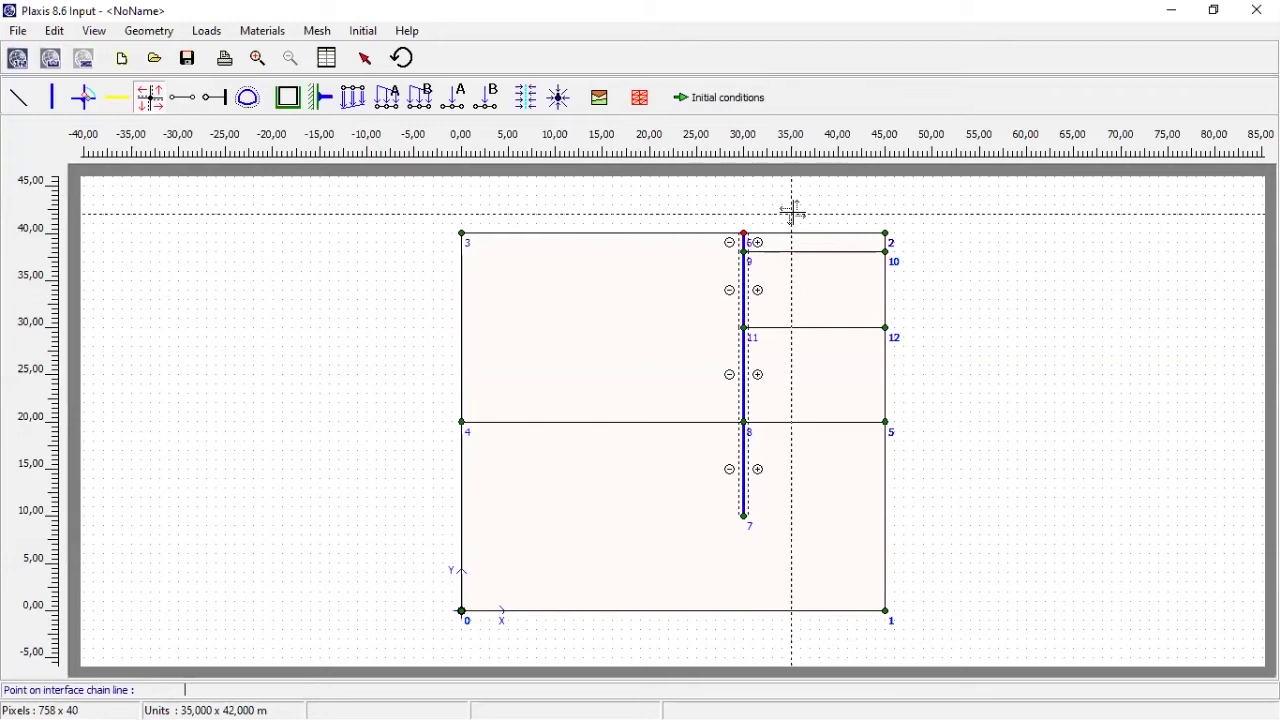
# Place a fixed-end anchor on the plate at (30, 39) with an equivalent length of 15 m.
pyautogui.click(216, 108)
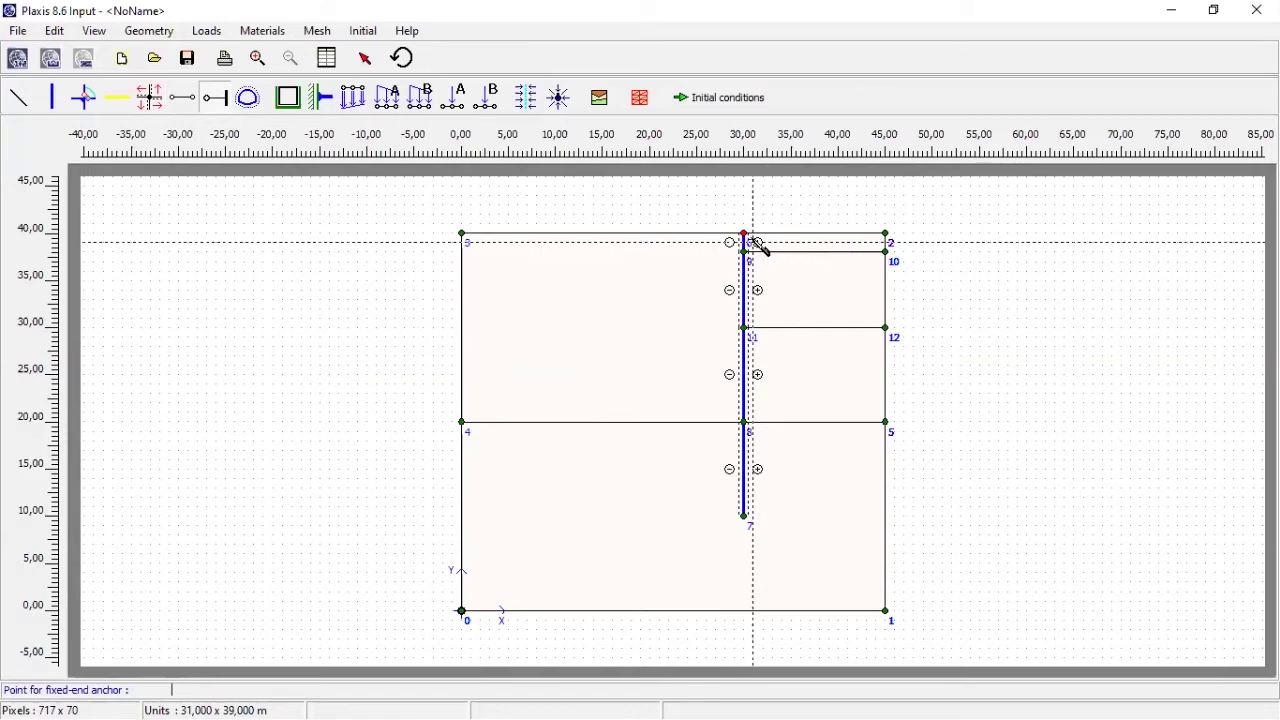
pyautogui.write('30 39')
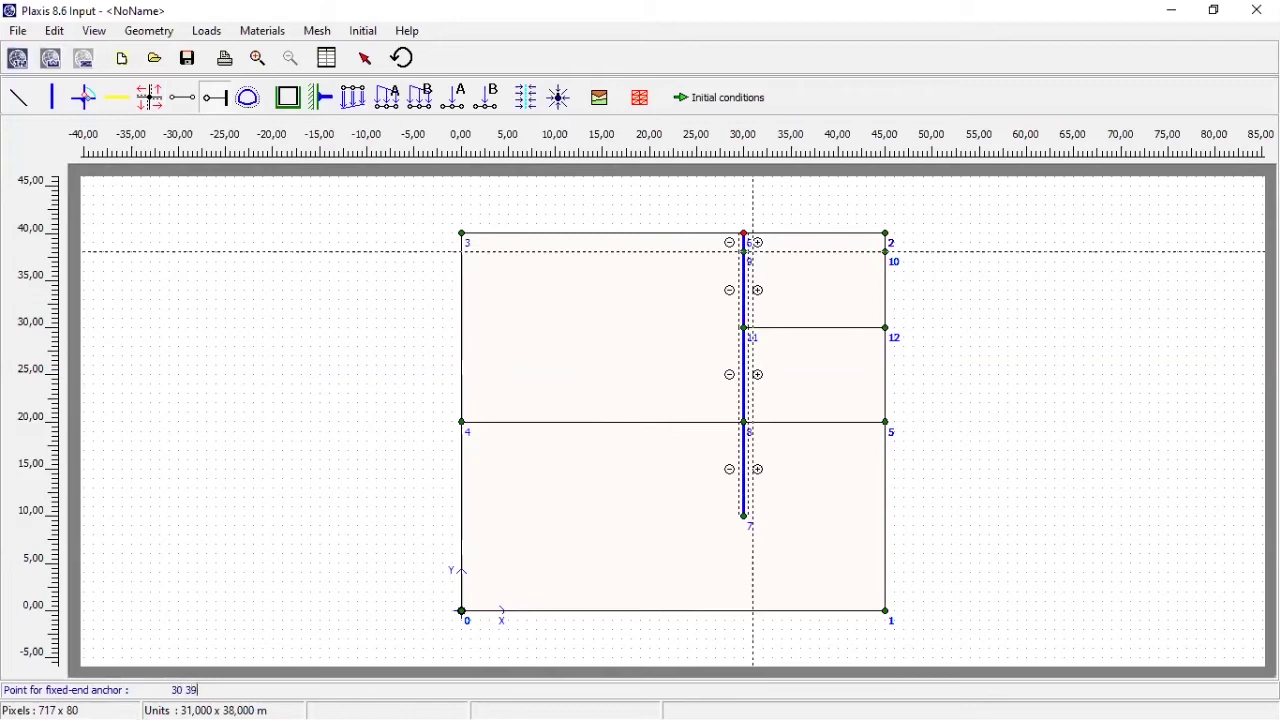
pyautogui.press('Return')
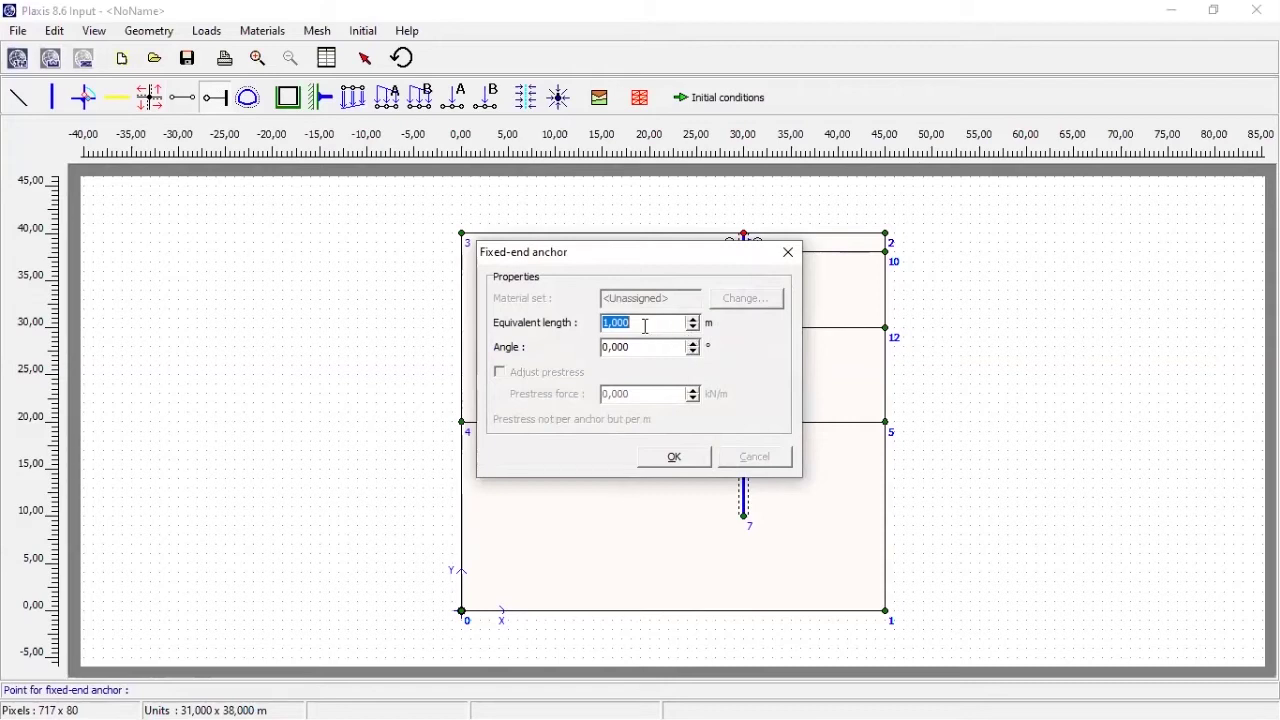
pyautogui.write('15')
pyautogui.click(671, 459)
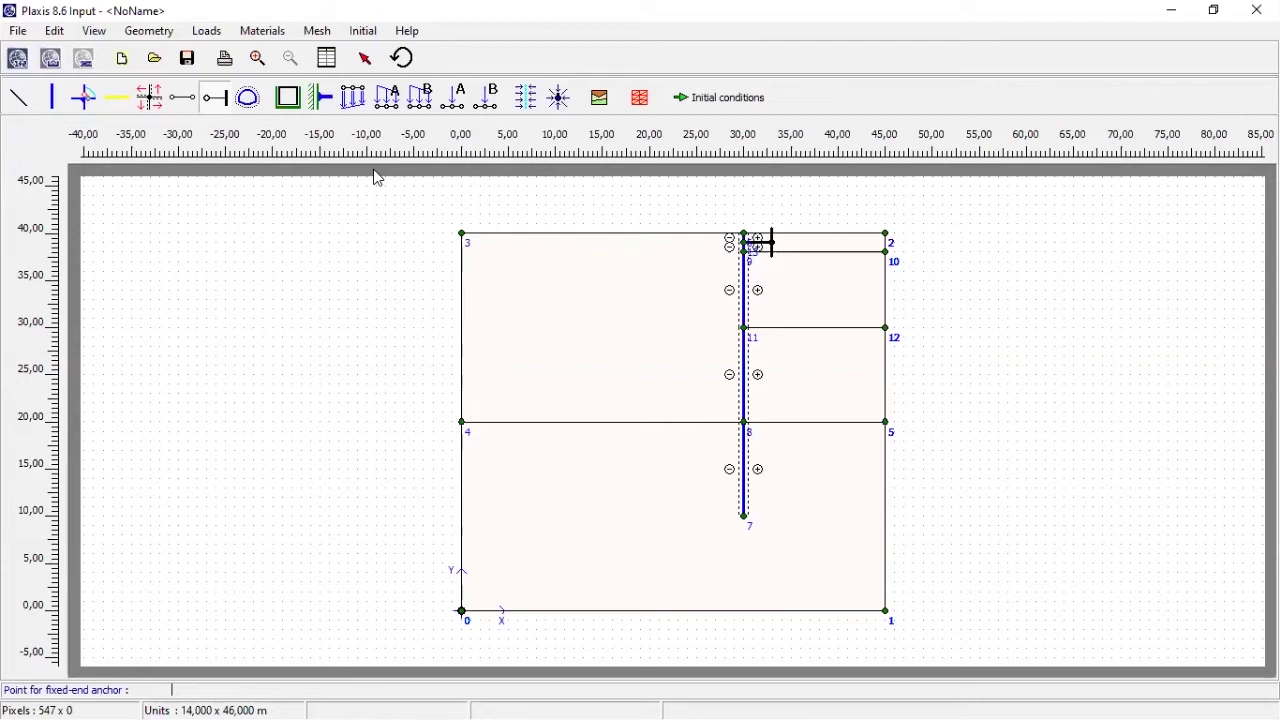
# Apply a distributed load of system A on the ground surface from (23, 40) to (28, 40).
pyautogui.click(390, 107)
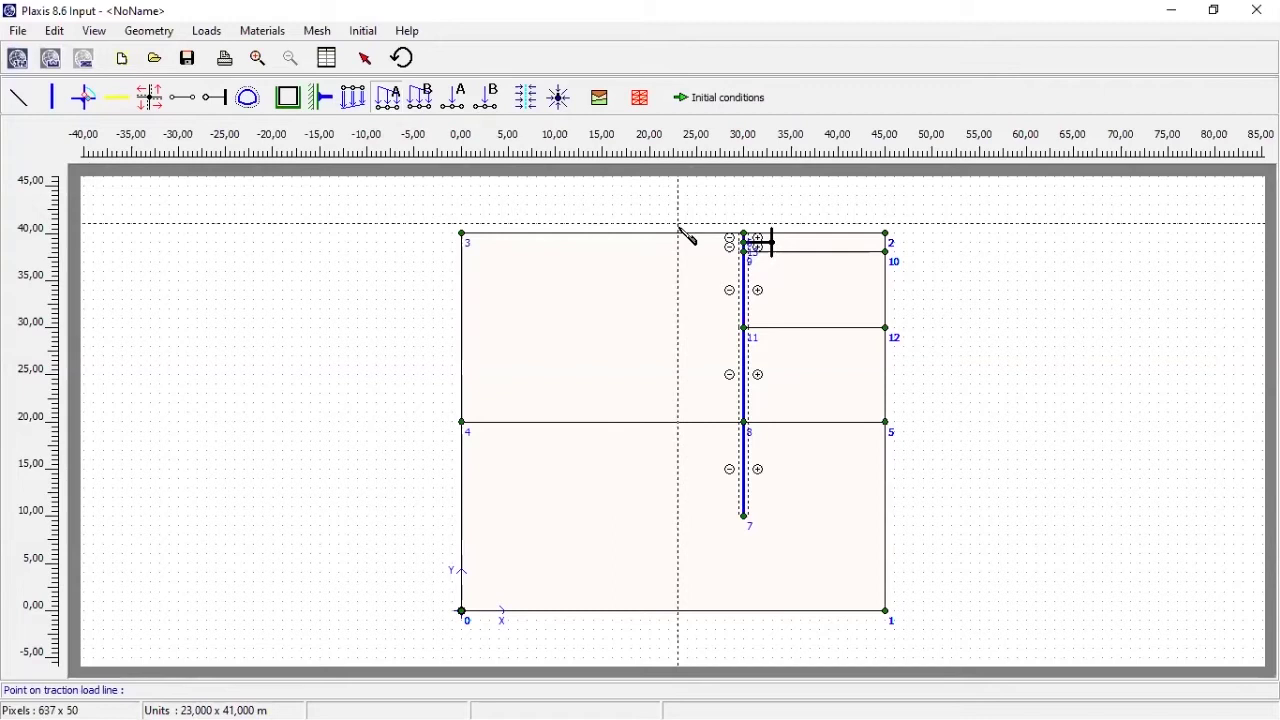
pyautogui.write('23 40')
pyautogui.click(678, 233)
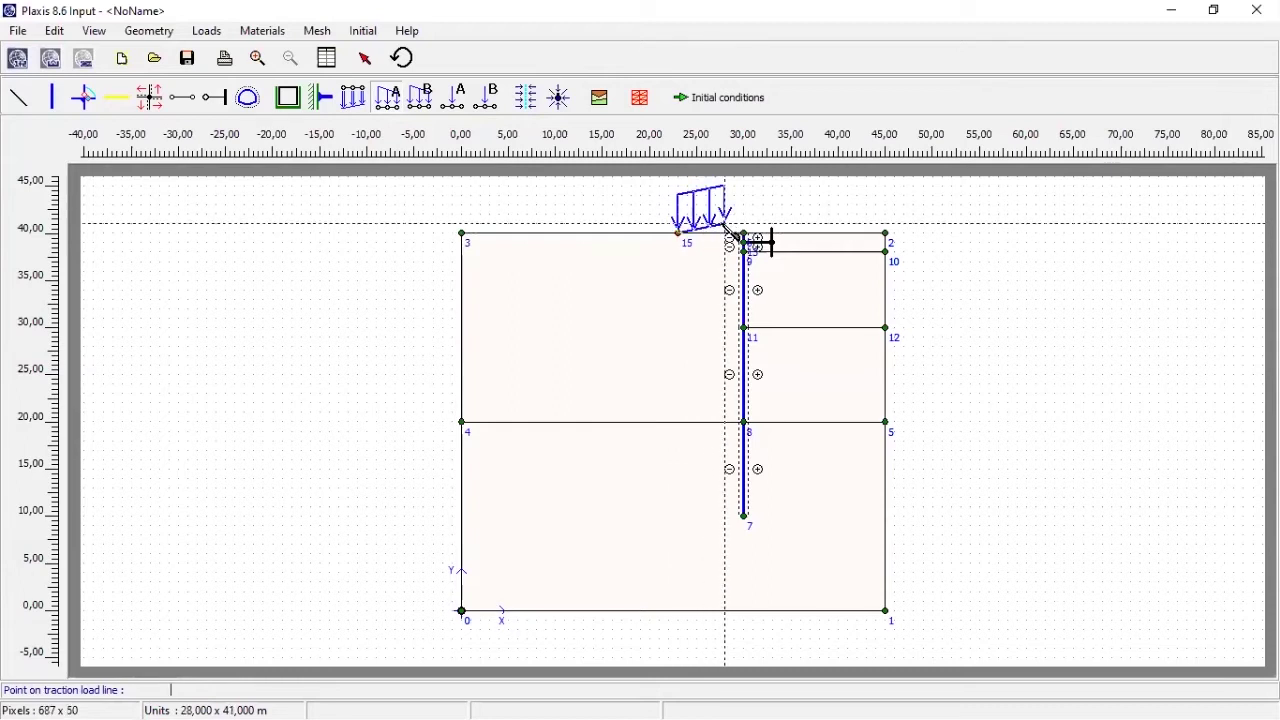
pyautogui.write('28 40')
pyautogui.press('Return')
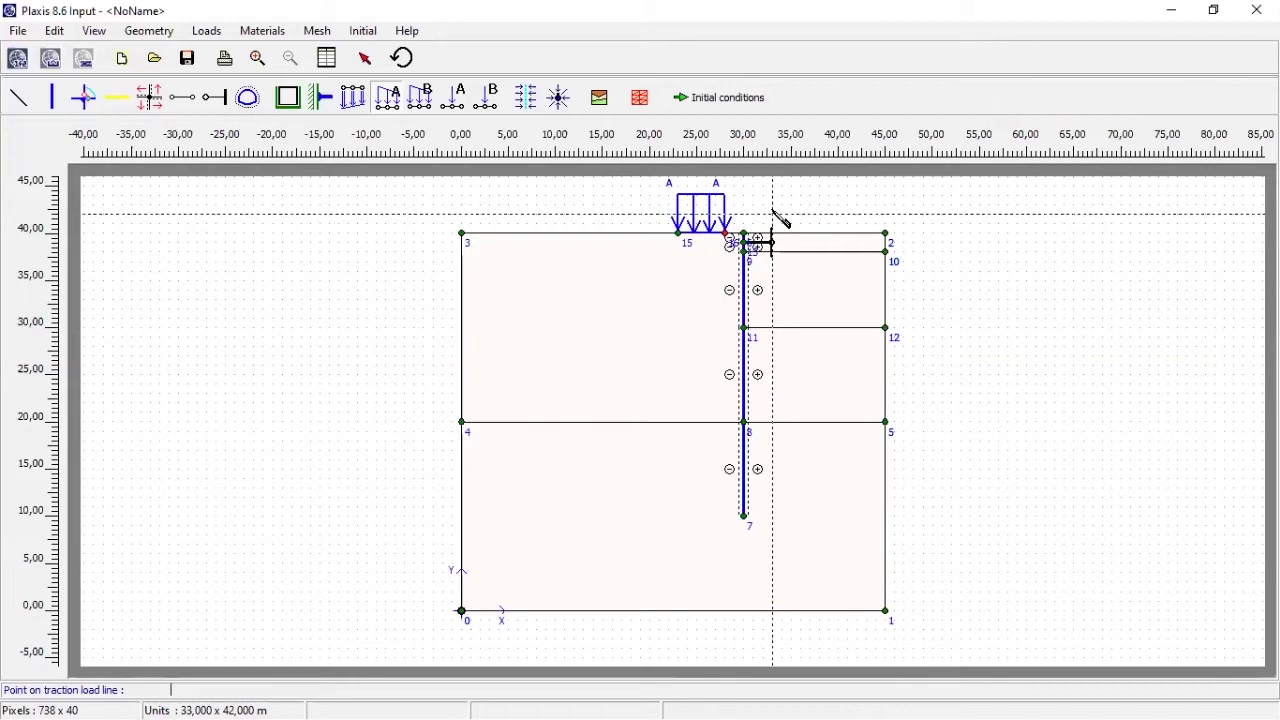
# Set the Y-value of the system A distributed load to -5 kN/m² at both of its geometry points.
pyautogui.click(368, 62)
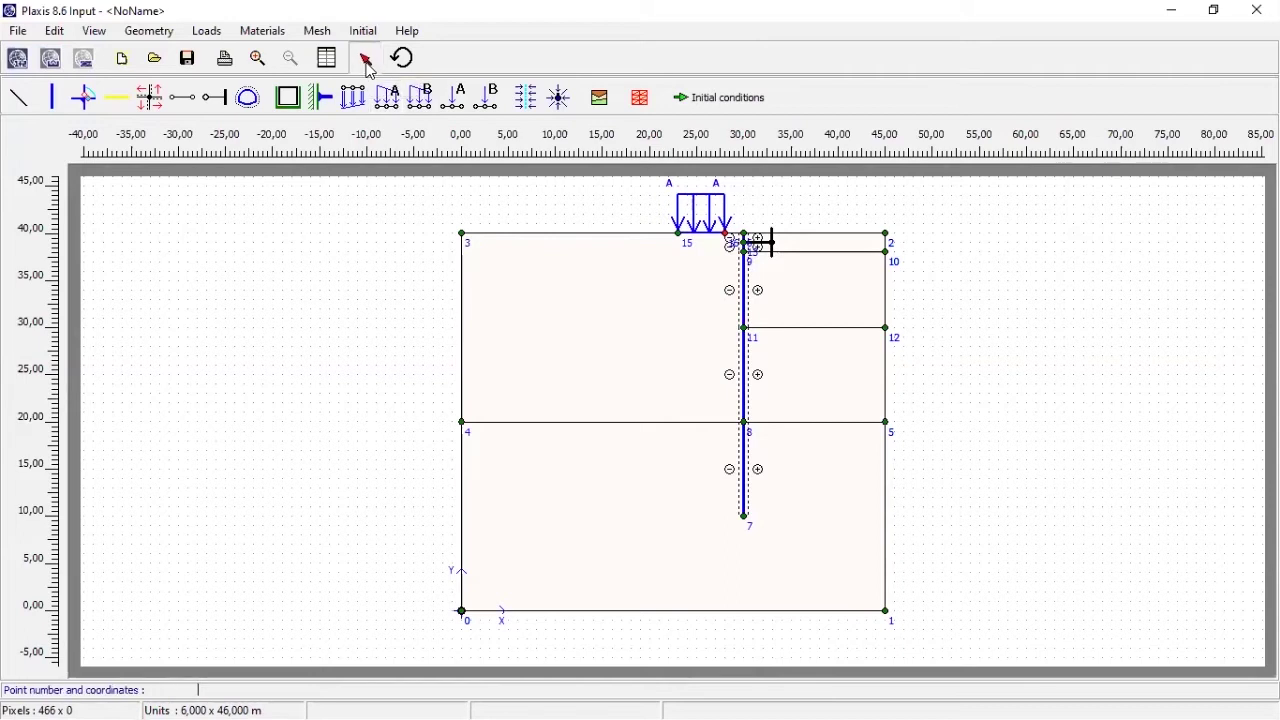
pyautogui.click(703, 240)
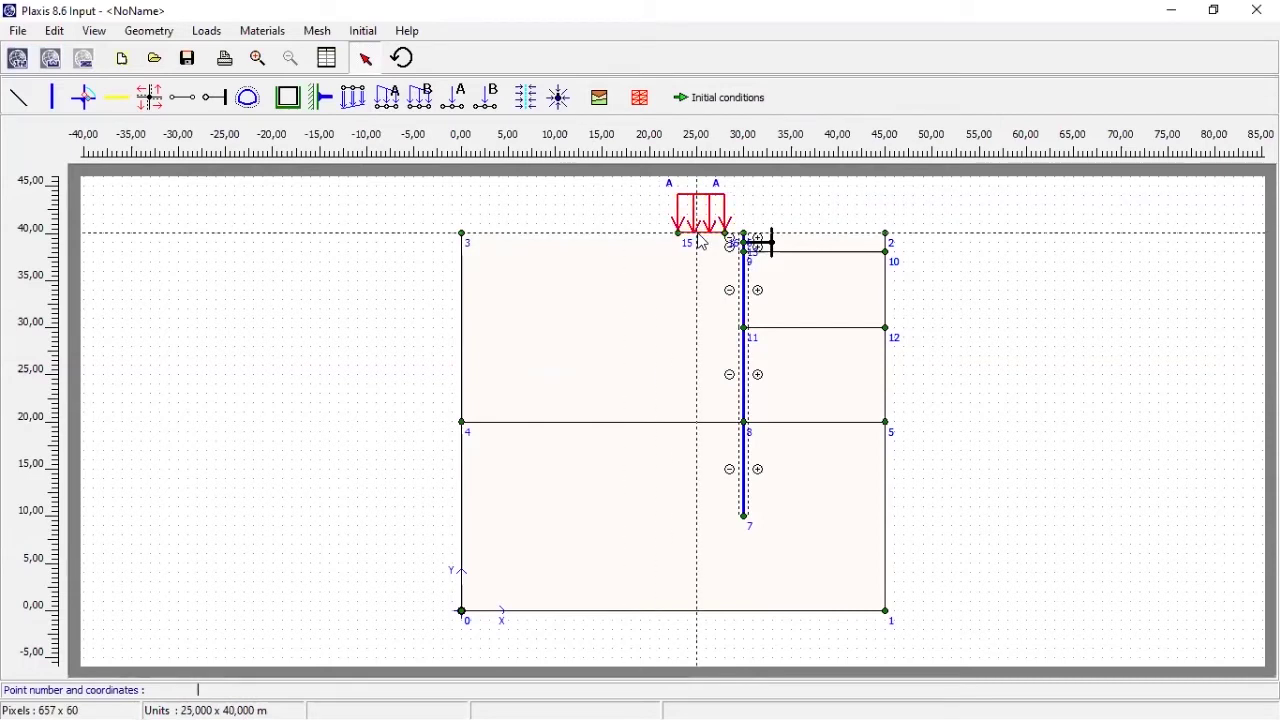
pyautogui.doubleClick(703, 242)
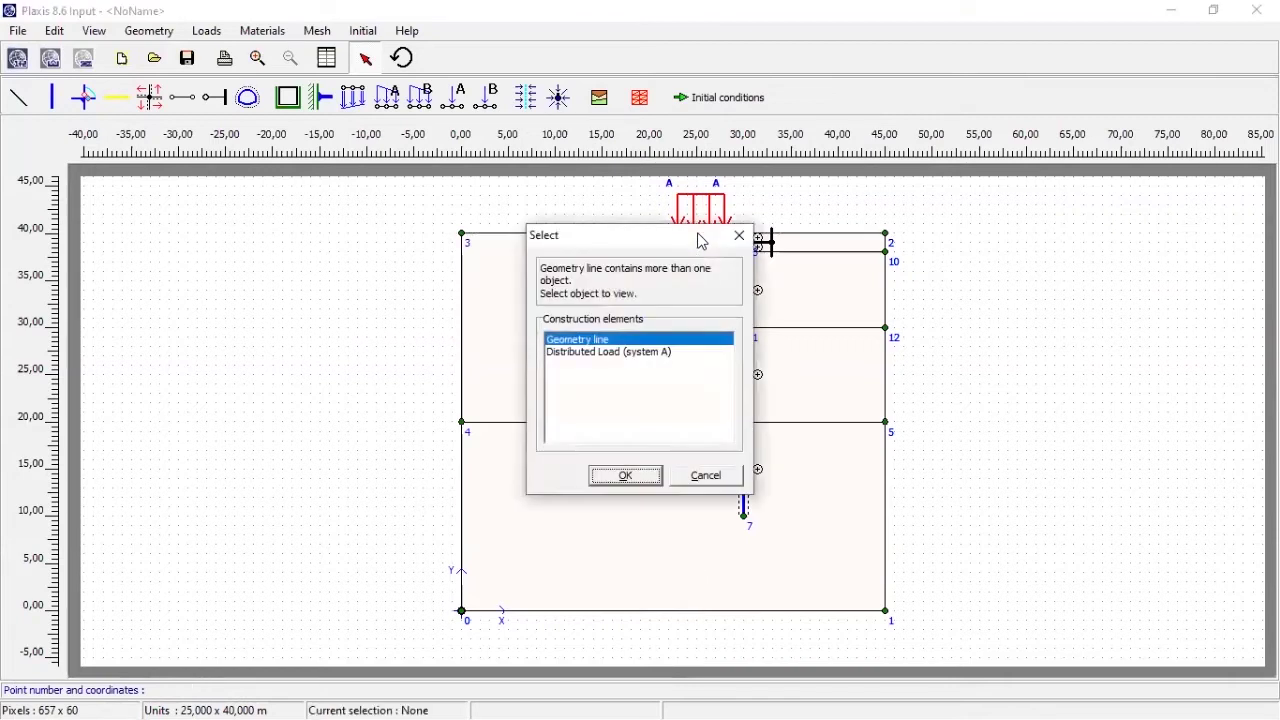
pyautogui.click(631, 354)
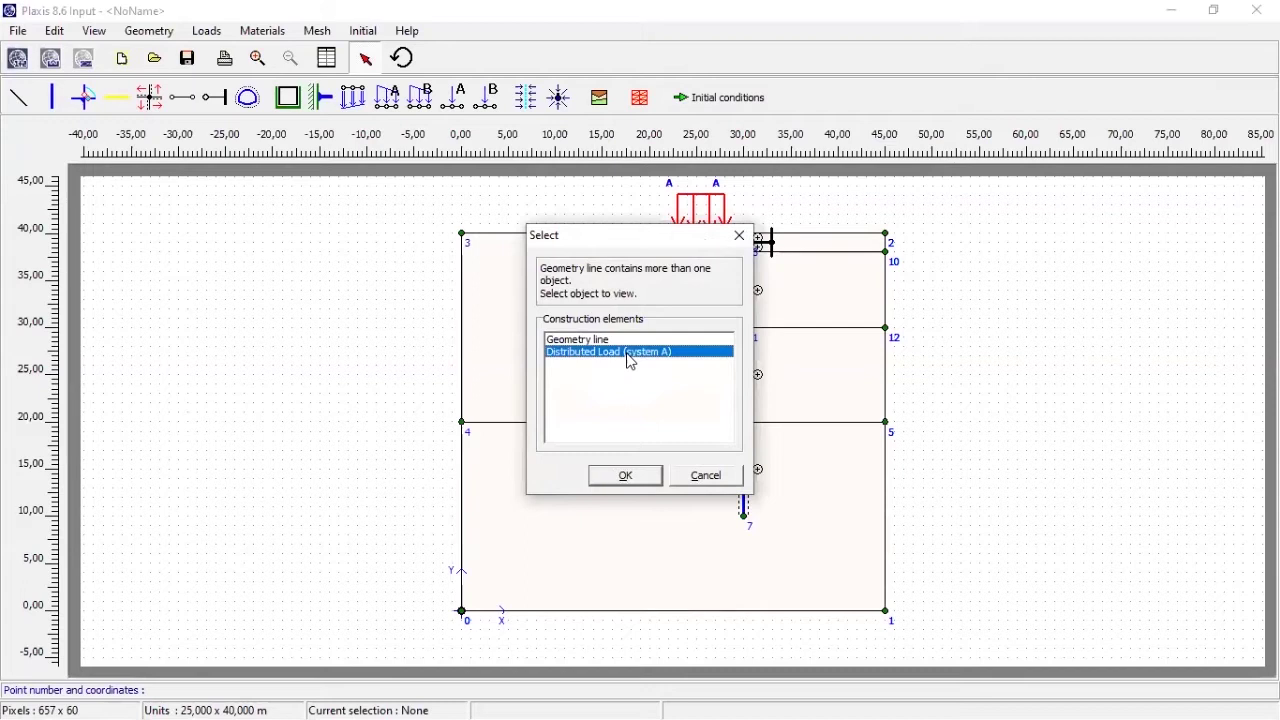
pyautogui.click(622, 477)
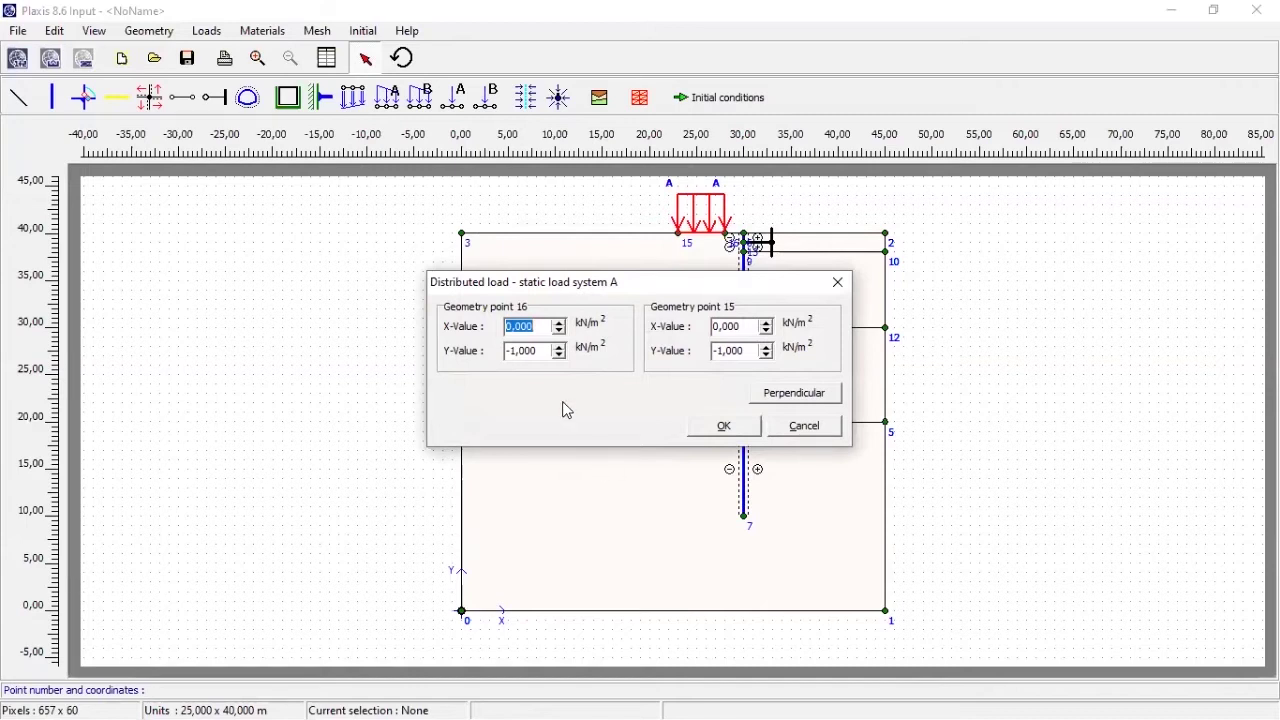
pyautogui.click(517, 354)
pyautogui.press('BackSpace')
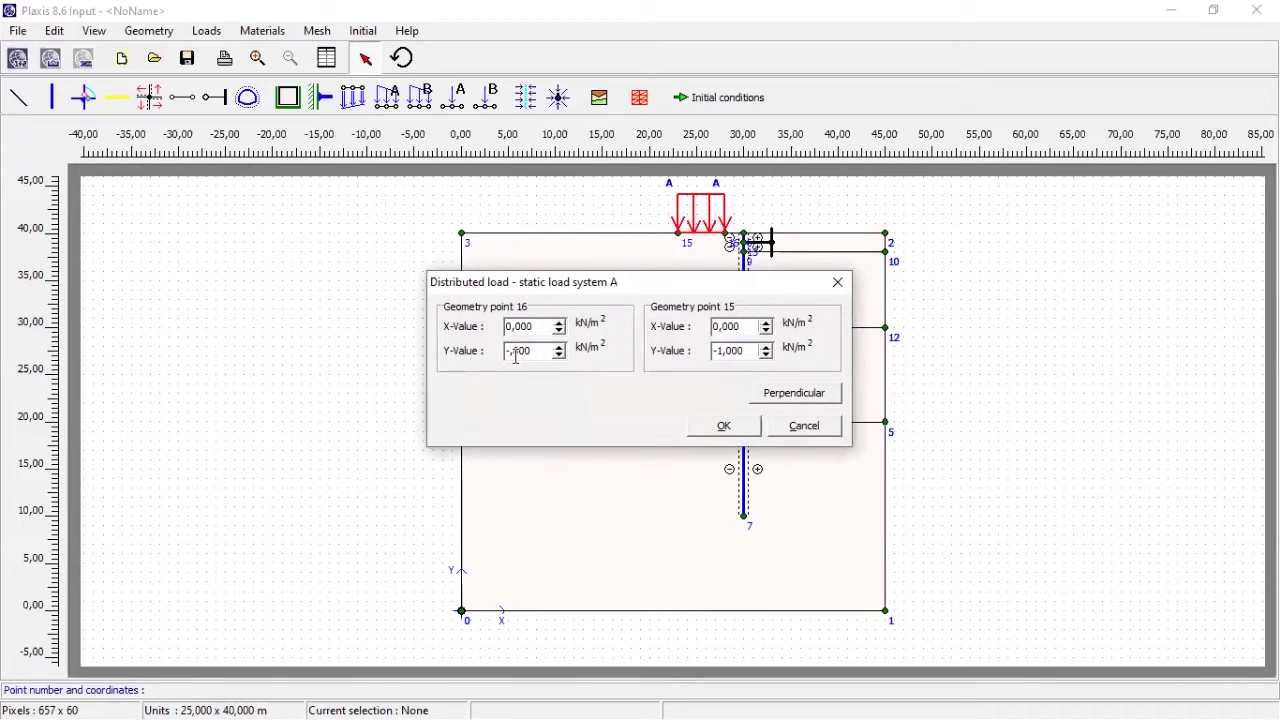
pyautogui.write('5')
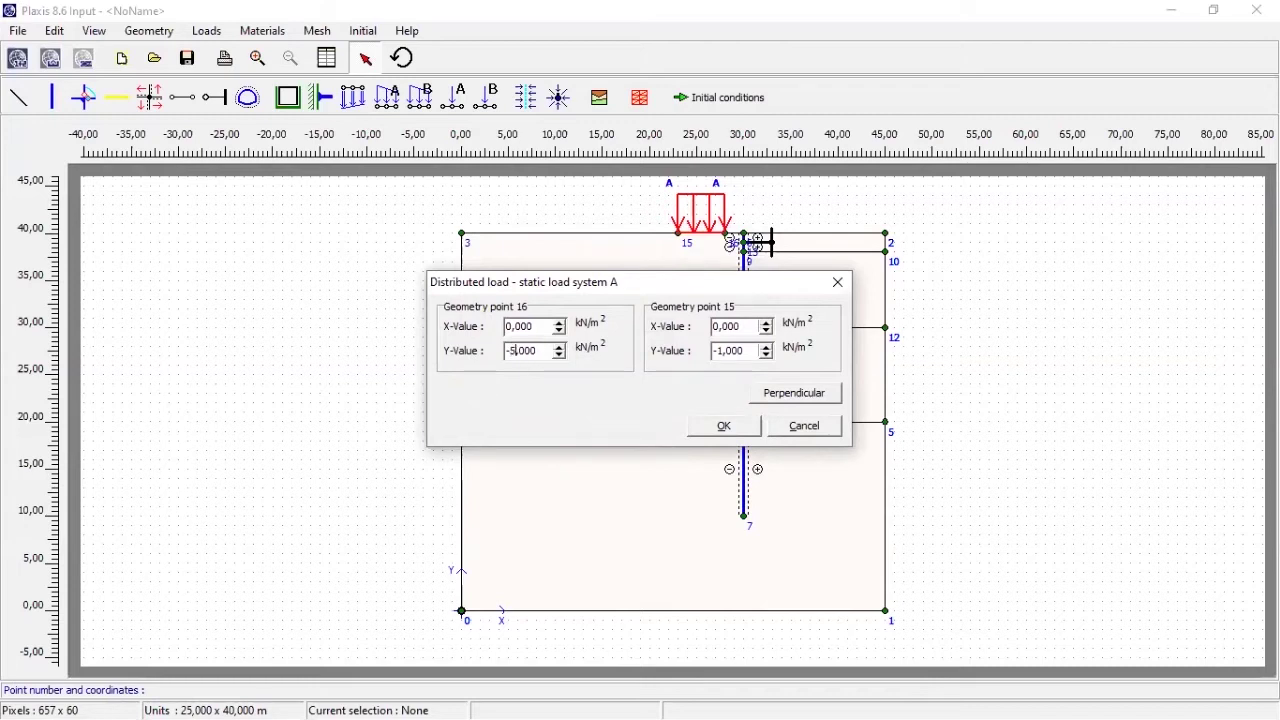
pyautogui.click(724, 354)
pyautogui.press('BackSpace')
pyautogui.write('5')
pyautogui.click(731, 431)
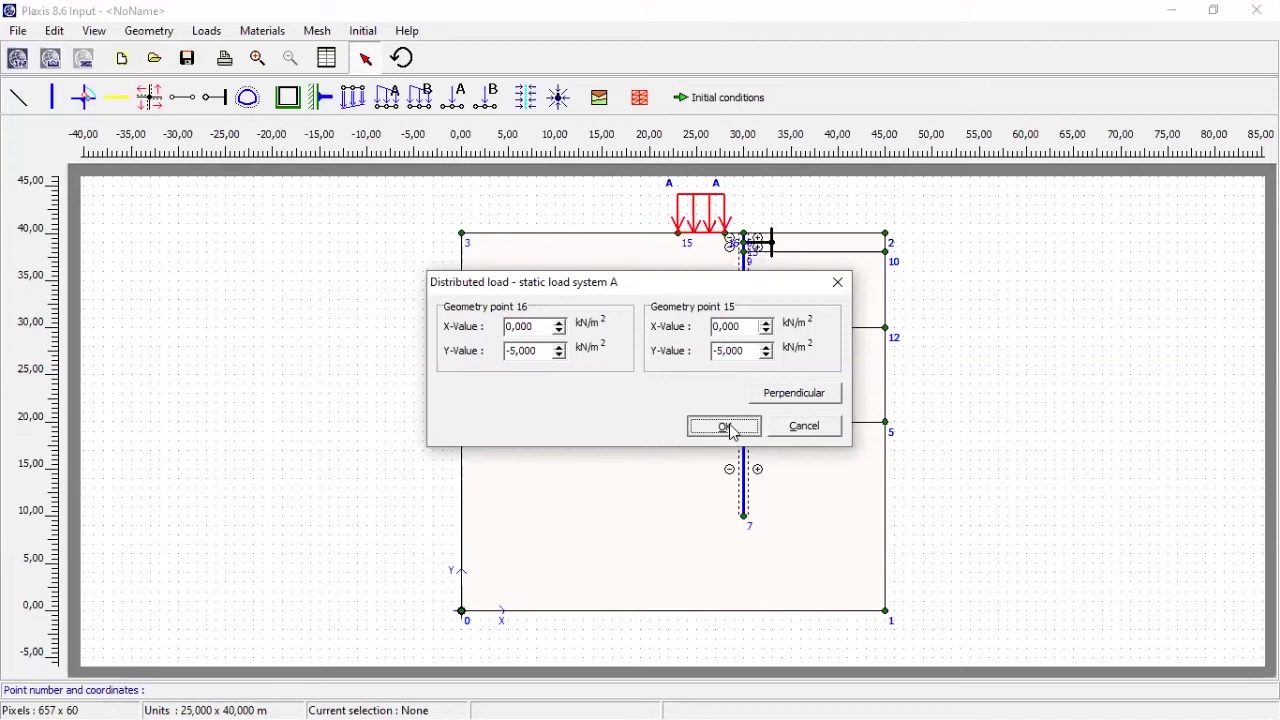
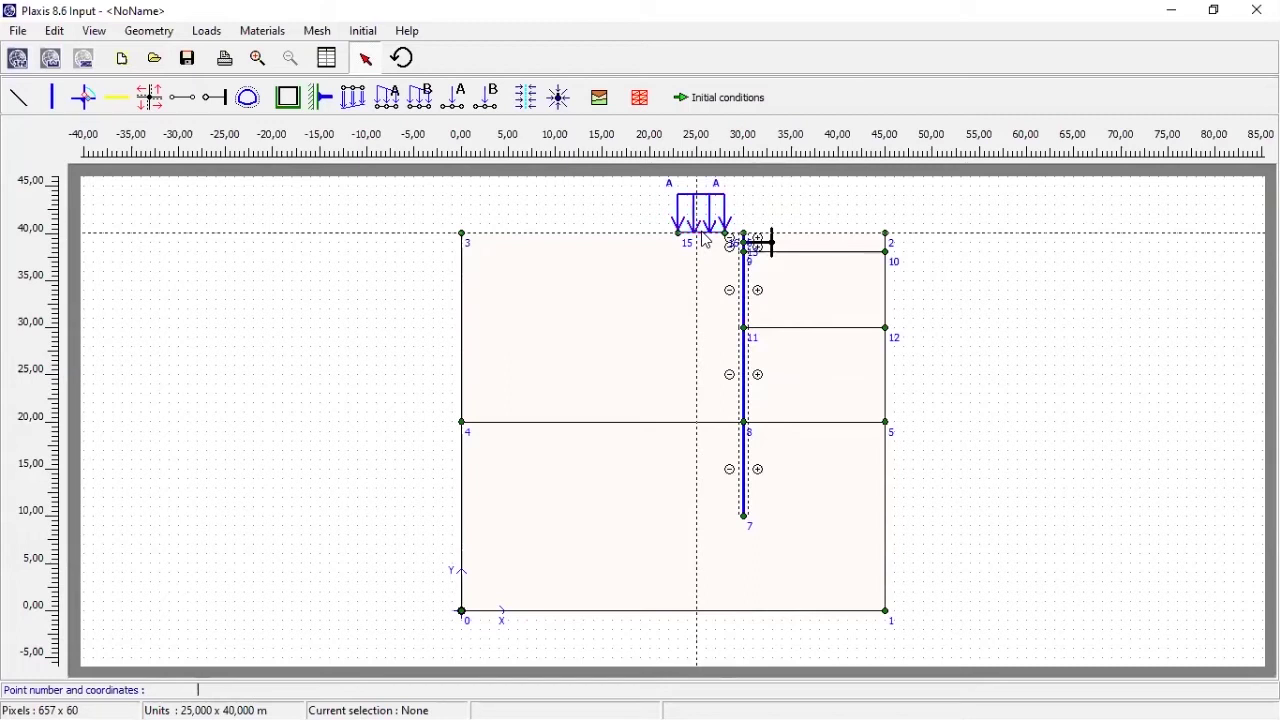
# Review the load values at both ends of the system A distributed load.
pyautogui.doubleClick(707, 242)
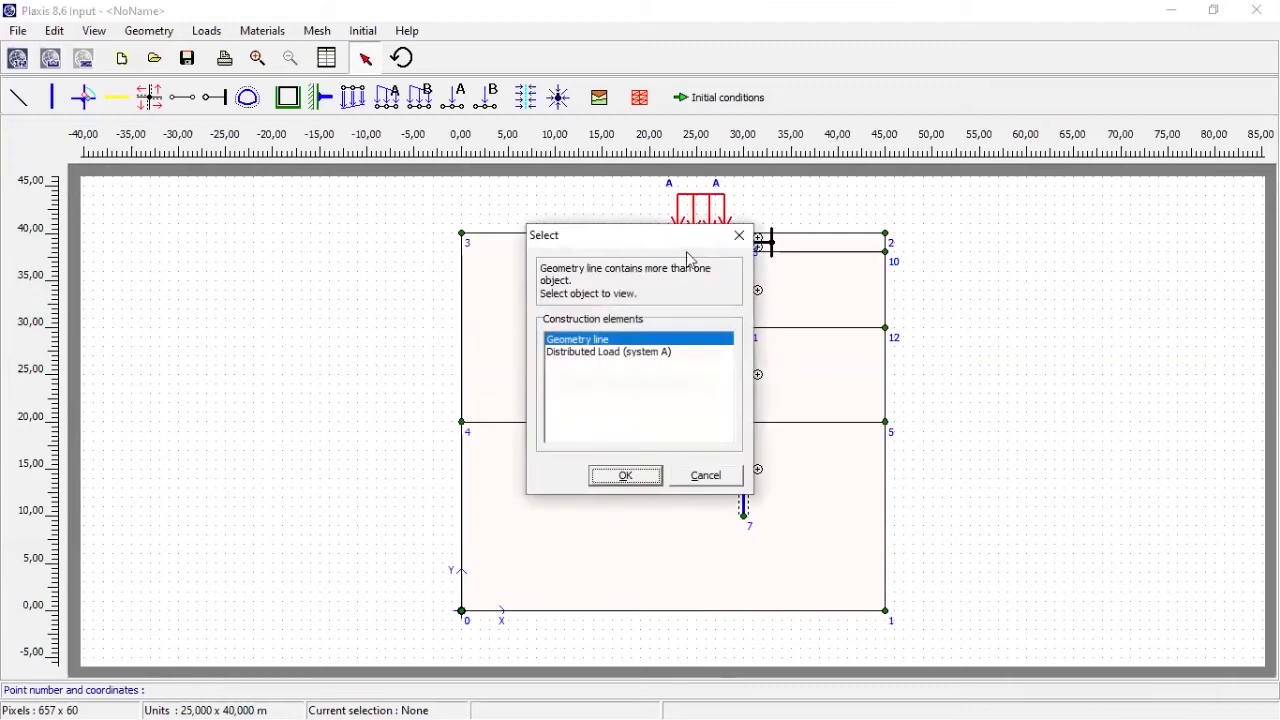
pyautogui.click(639, 358)
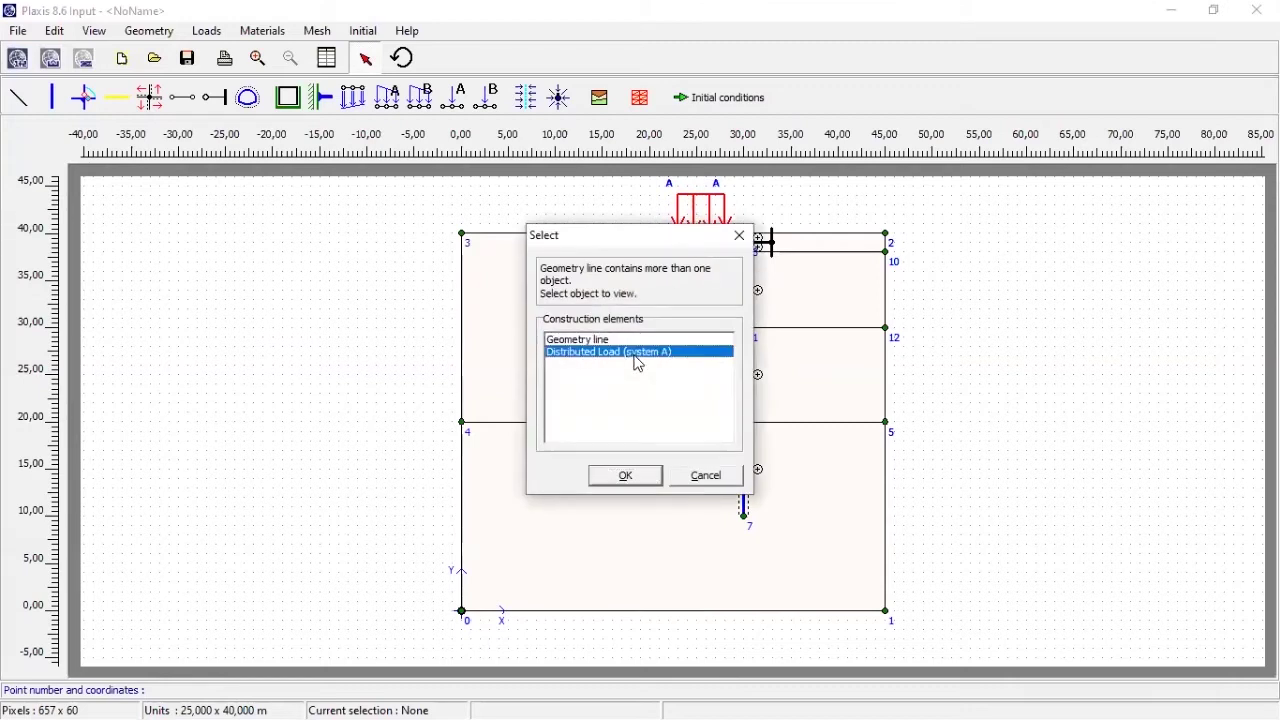
pyautogui.click(643, 480)
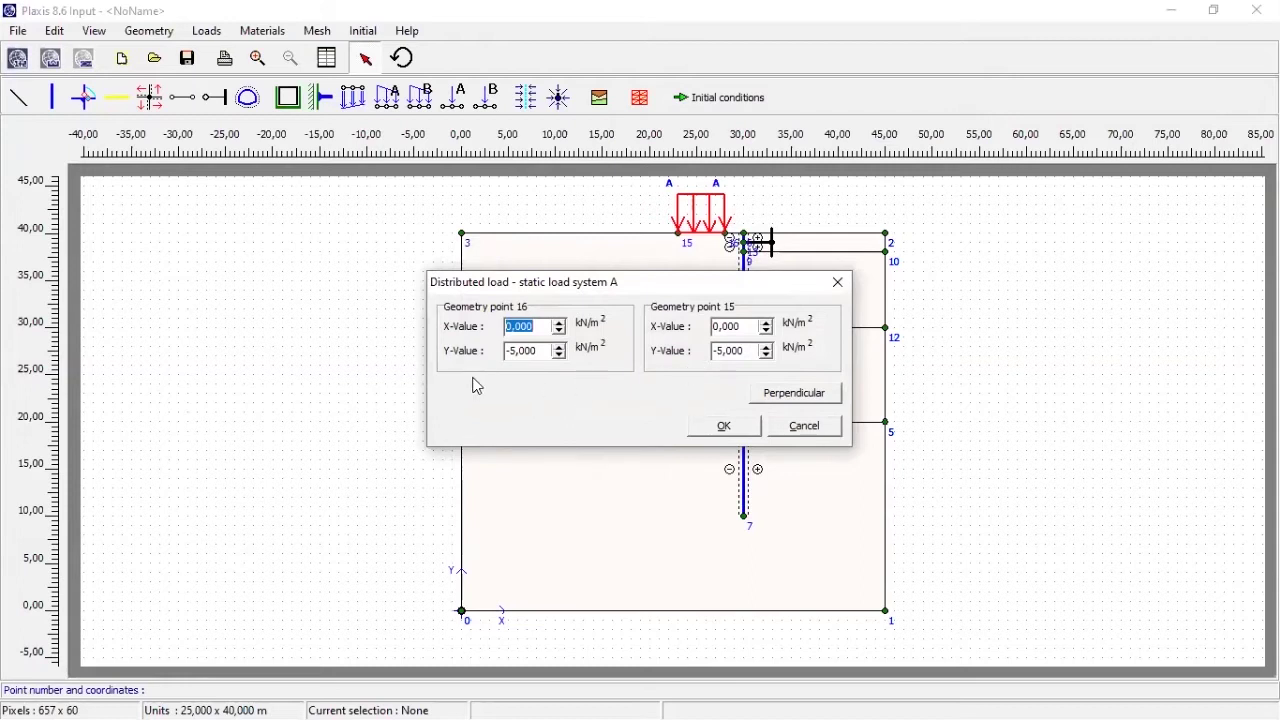
pyautogui.click(726, 427)
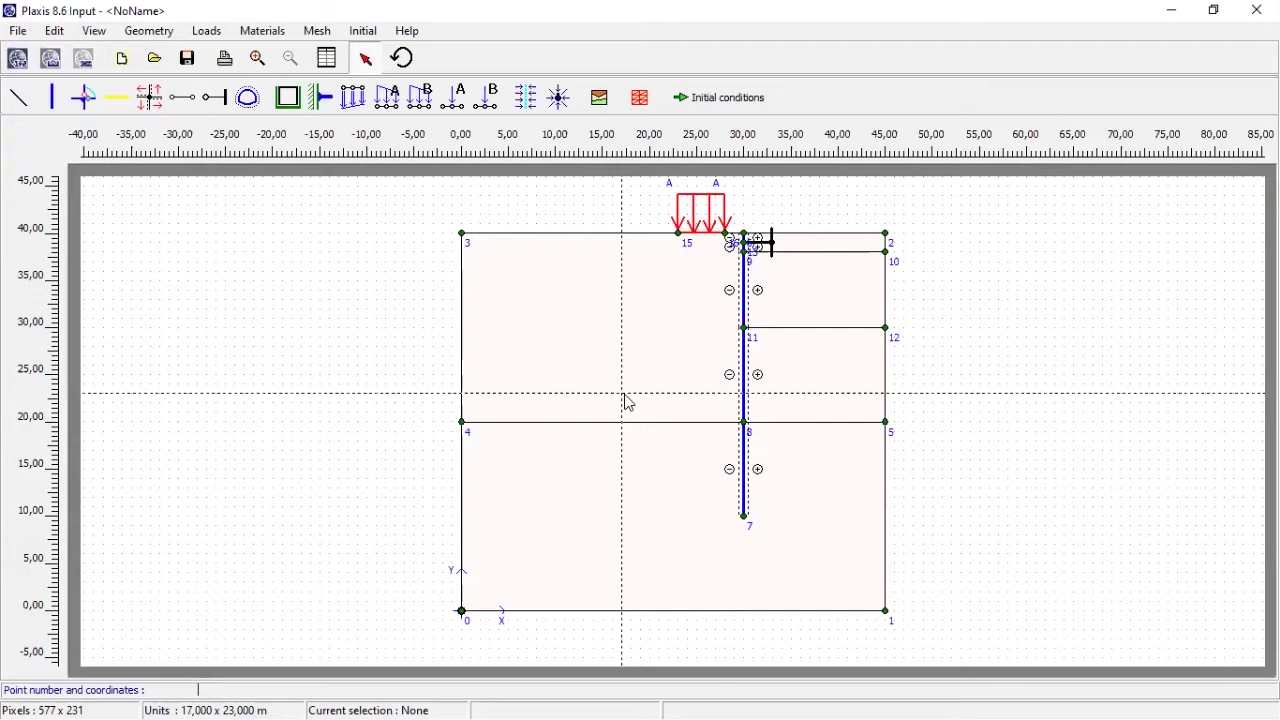
# Apply standard fixities to the model's outer boundaries.
pyautogui.click(289, 112)
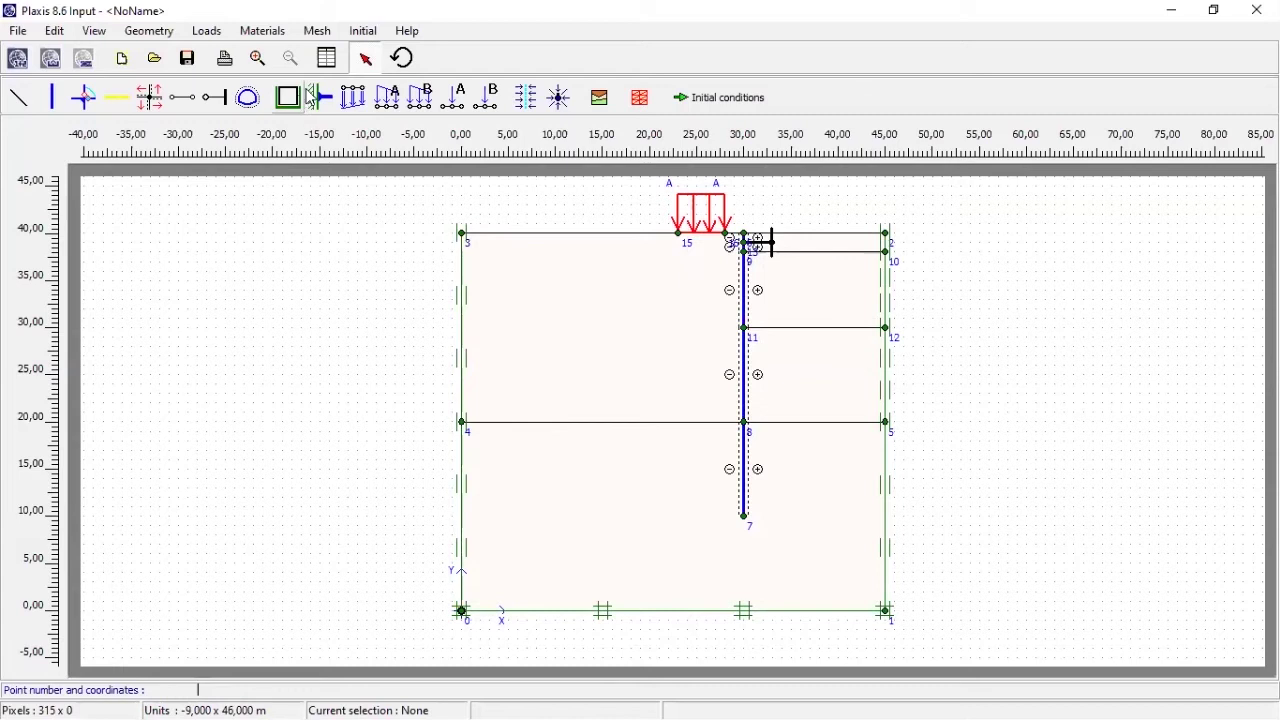
# Create a Soil & Interfaces material set named "lapis tanah 1" with the Mohr-Coulomb model and Drained material type.
pyautogui.click(600, 104)
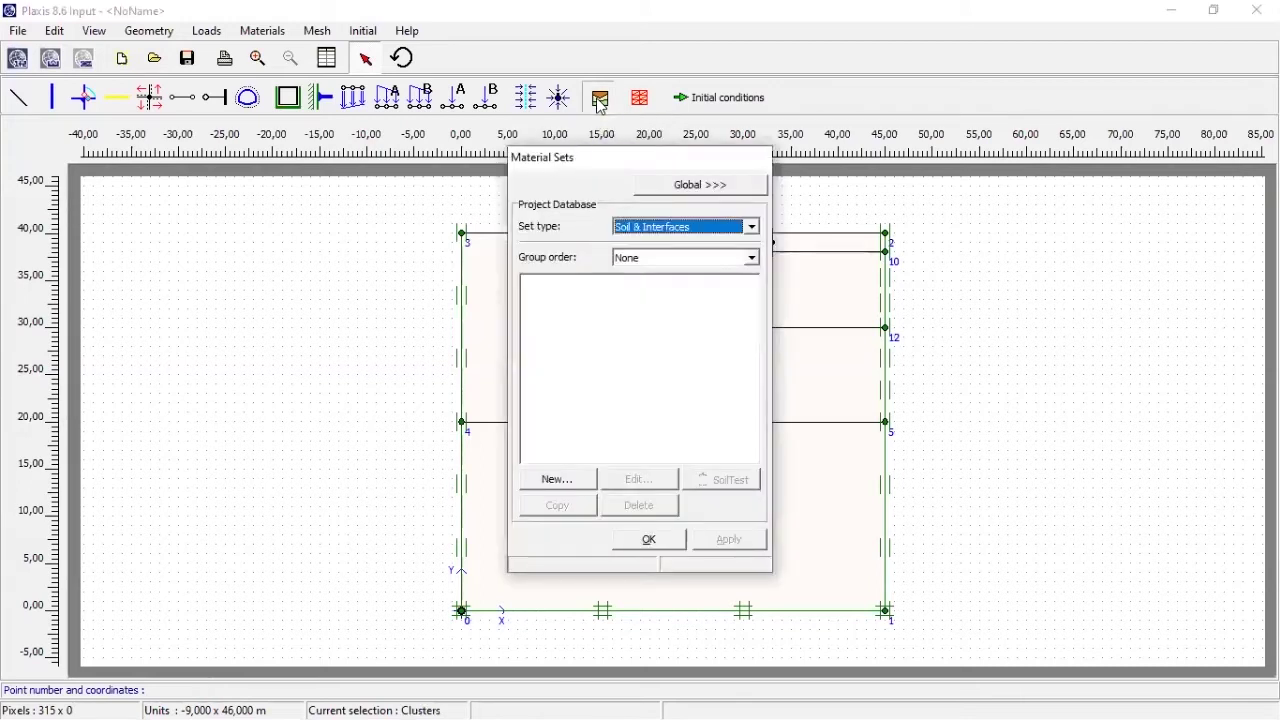
pyautogui.click(677, 232)
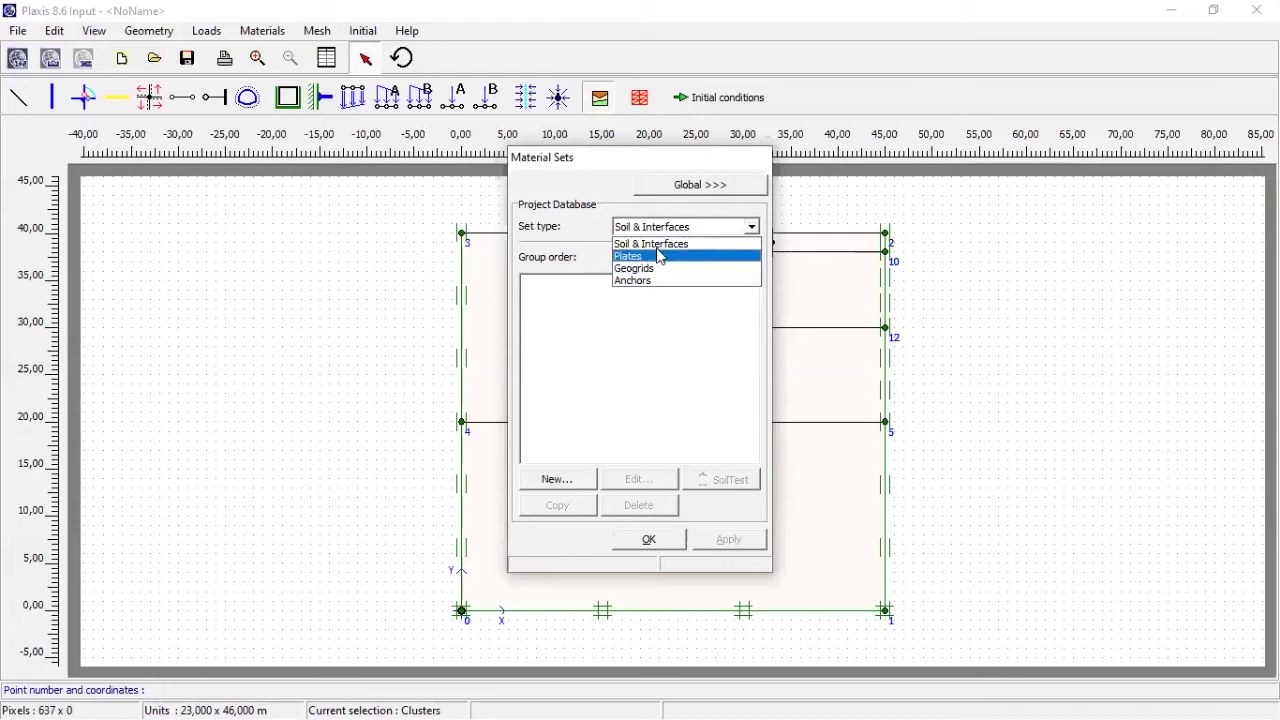
pyautogui.click(660, 246)
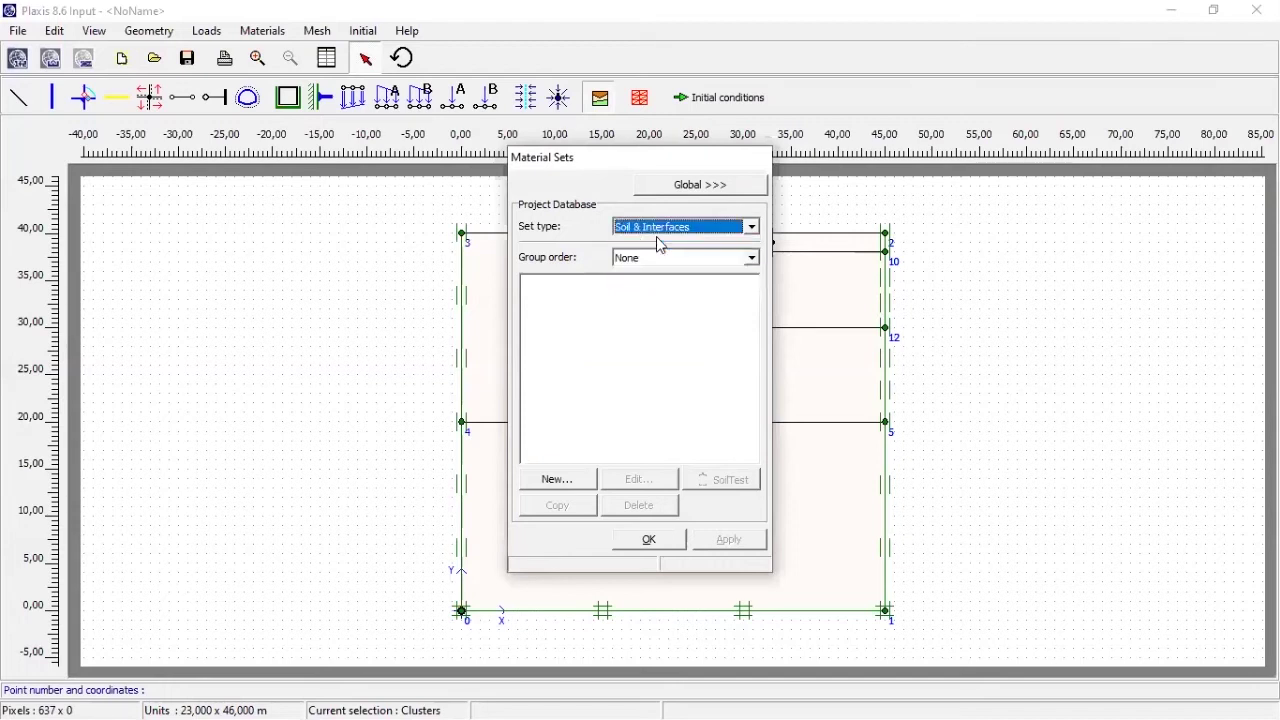
pyautogui.click(575, 487)
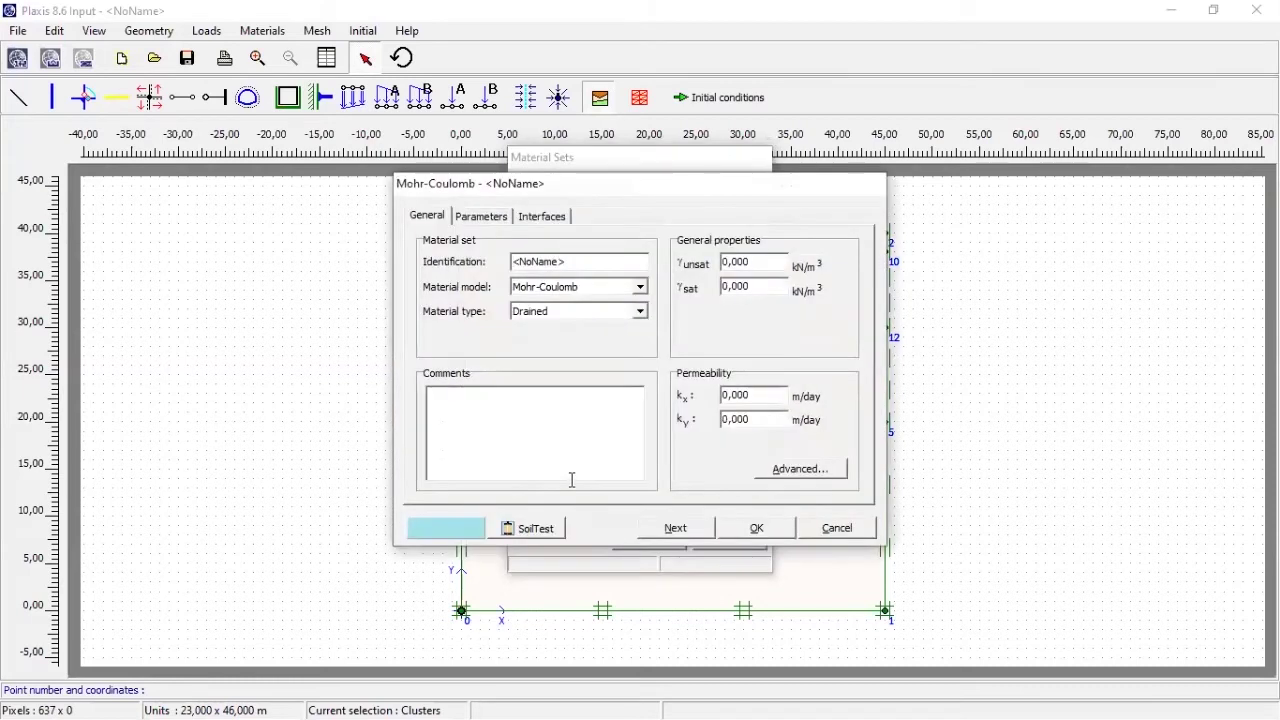
pyautogui.moveTo(579, 262); pyautogui.dragTo(500, 263)
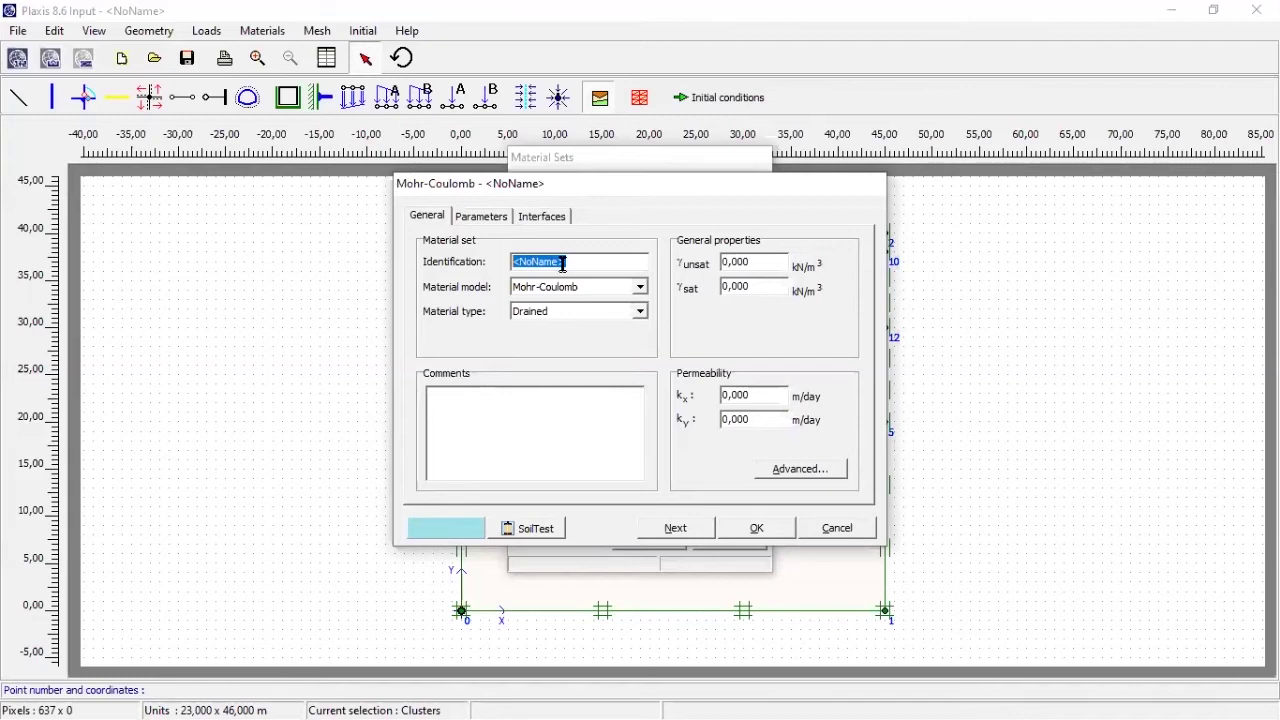
pyautogui.write('lapis tanah 1')
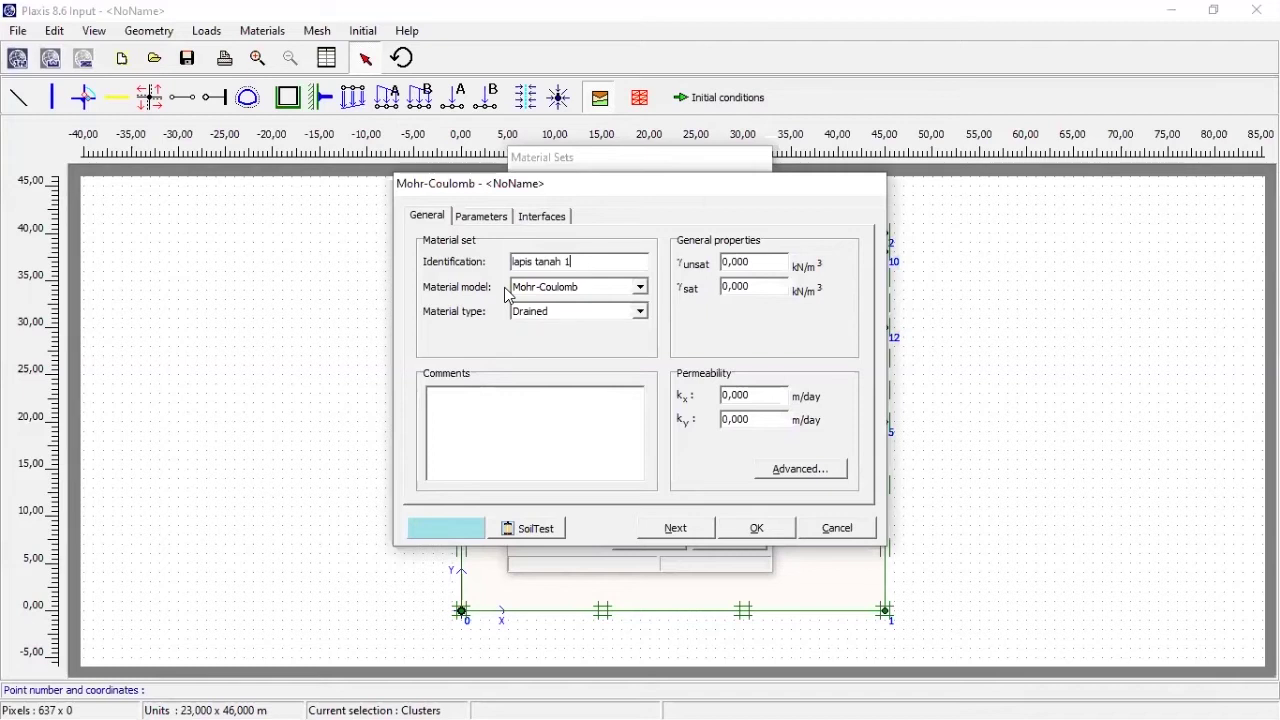
pyautogui.click(567, 320)
pyautogui.click(565, 322)
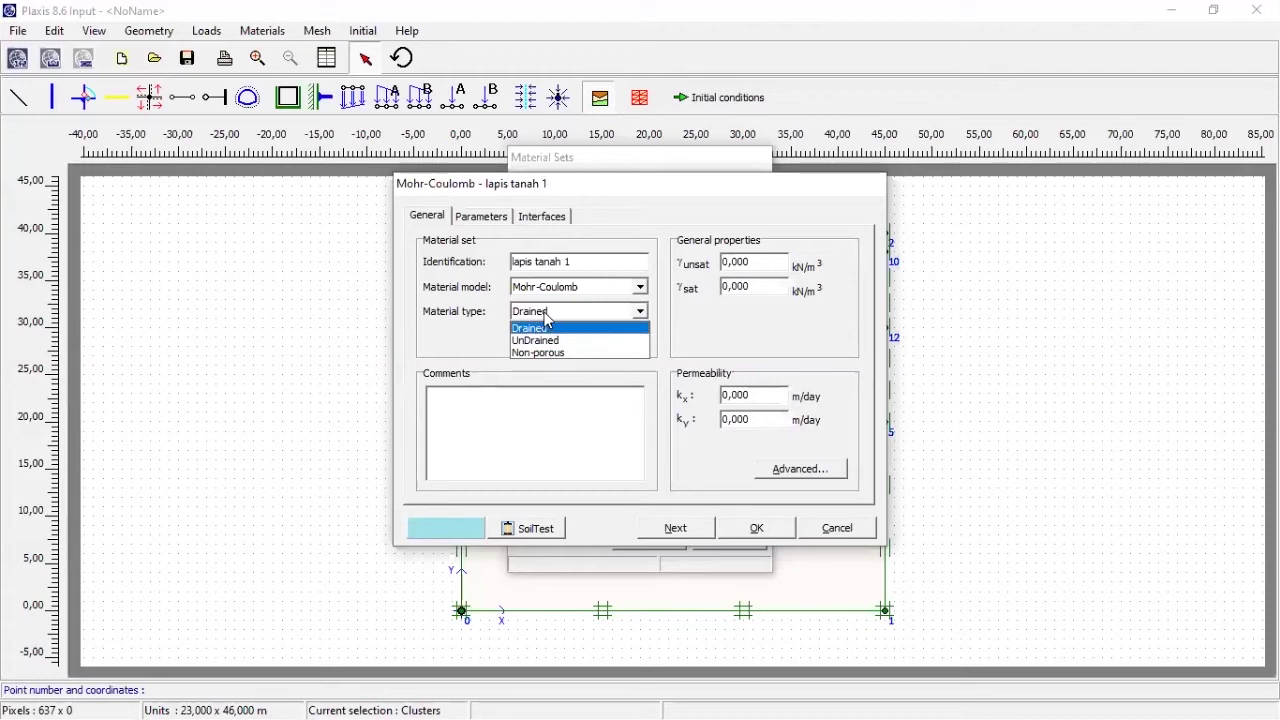
pyautogui.click(548, 327)
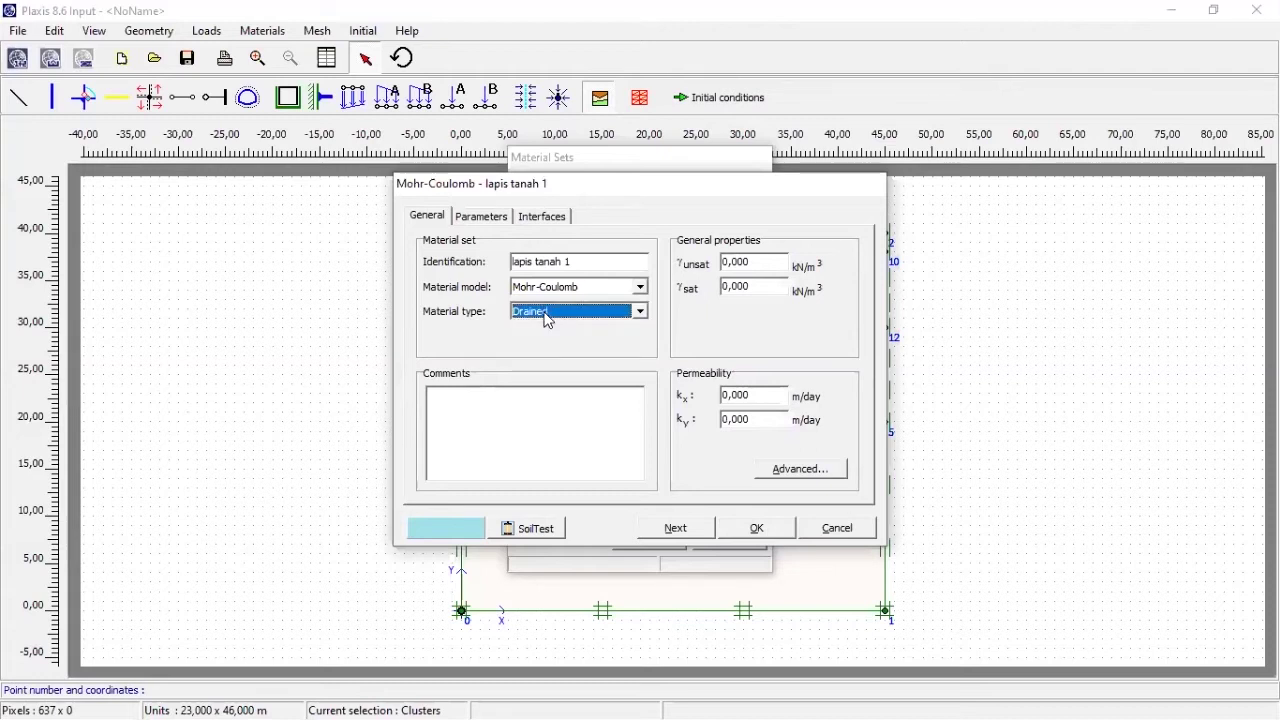
# Set the soil's unsaturated unit weight to 16 kN/m³ and its saturated unit weight to 18 kN/m³.
pyautogui.click(762, 262)
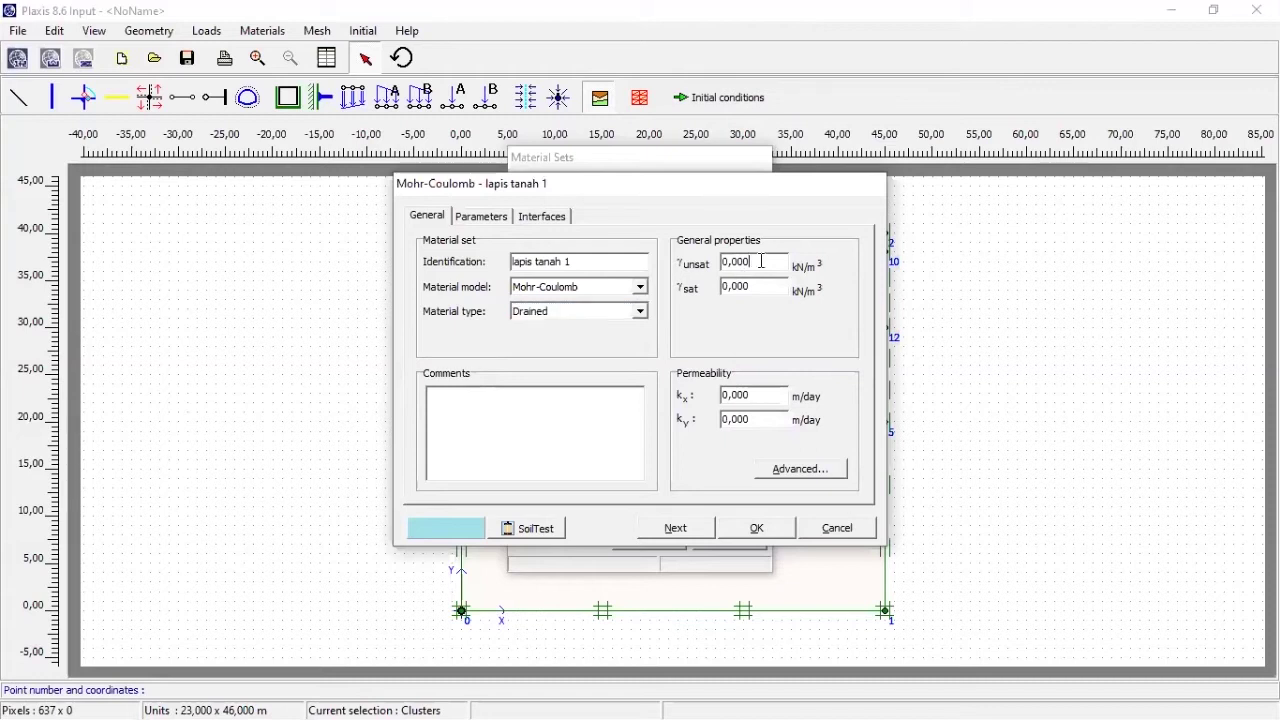
pyautogui.moveTo(762, 262); pyautogui.dragTo(705, 268)
pyautogui.write('16')
pyautogui.press('Tab')
pyautogui.write('18')
# Set the soil's horizontal and vertical permeability, kx and ky, to 0,001 m/day each.
pyautogui.click(755, 398)
pyautogui.press('BackSpace')
pyautogui.write('1')
pyautogui.click(757, 417)
pyautogui.press('BackSpace')
pyautogui.write('1')
pyautogui.click(785, 397)
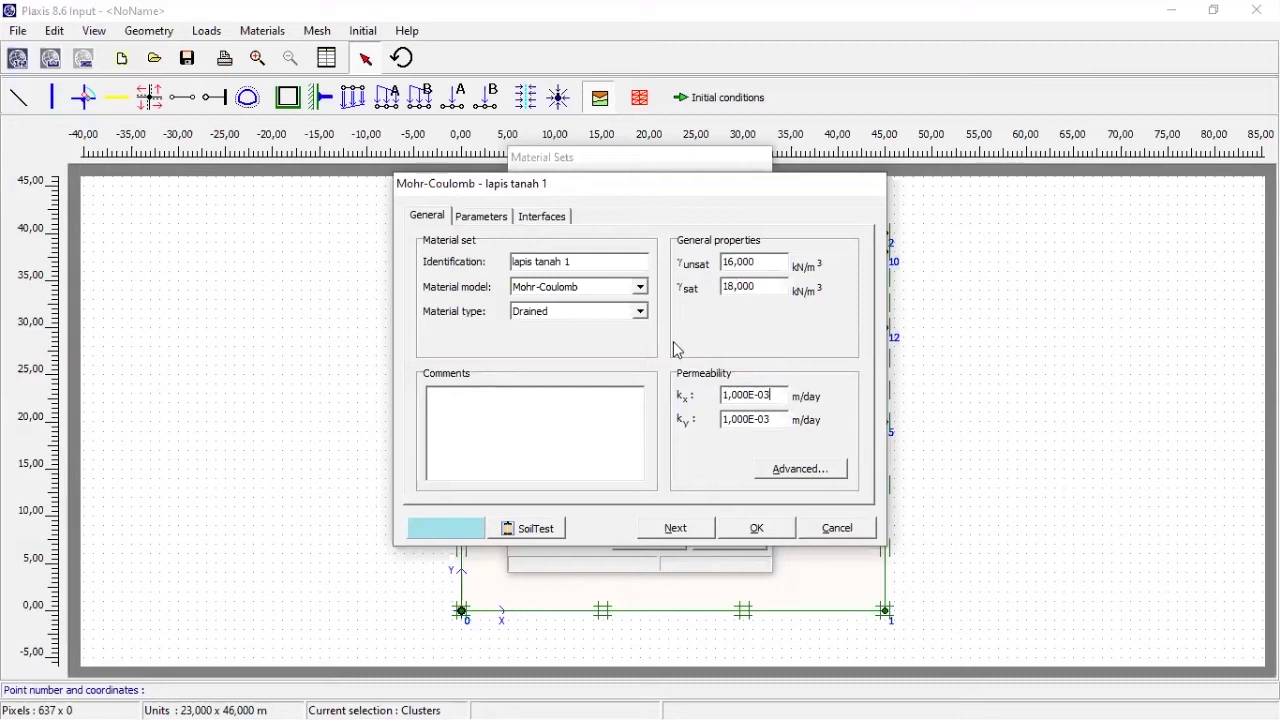
# Set the soil's reference stiffness Eref to 10000 kN/m².
pyautogui.click(500, 224)
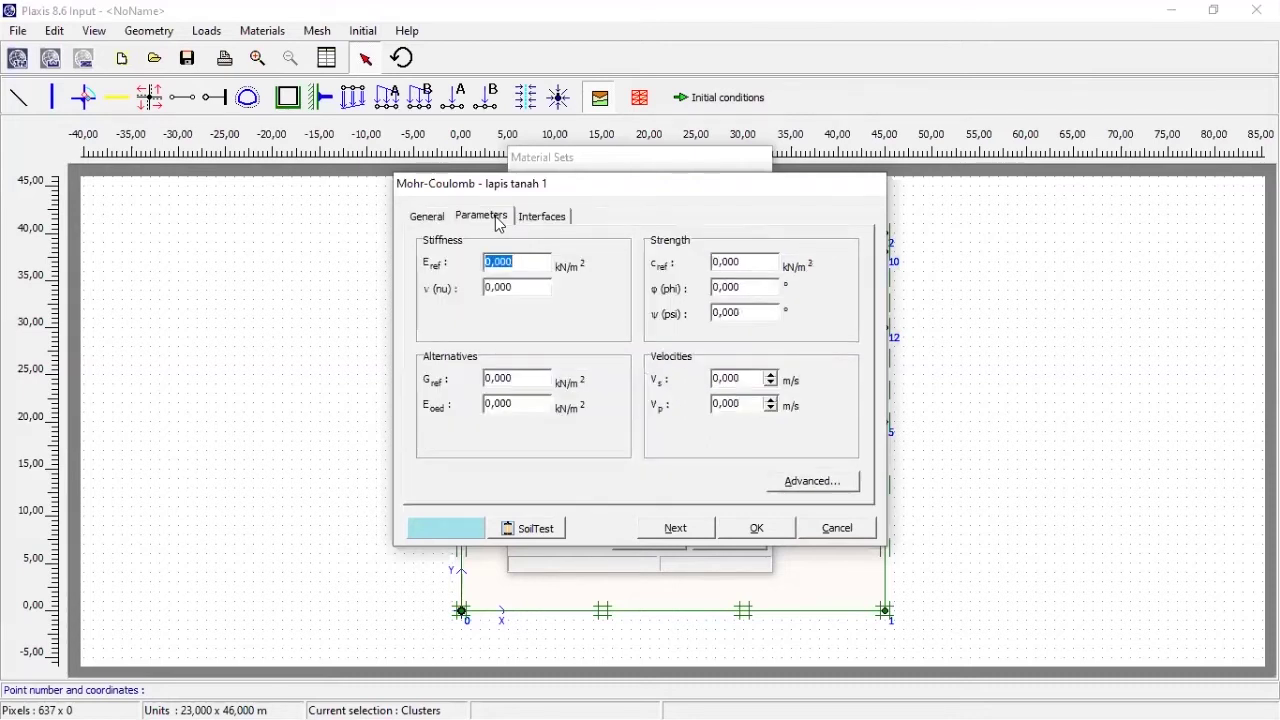
pyautogui.click(428, 218)
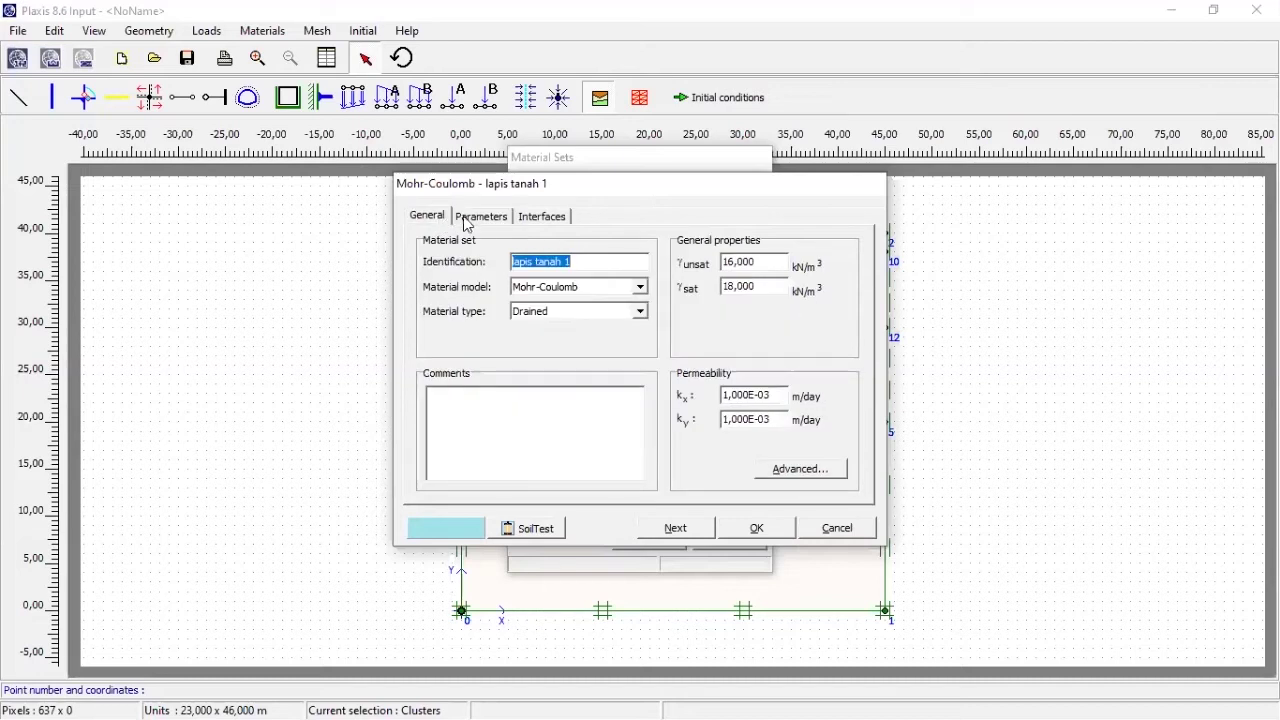
pyautogui.click(480, 226)
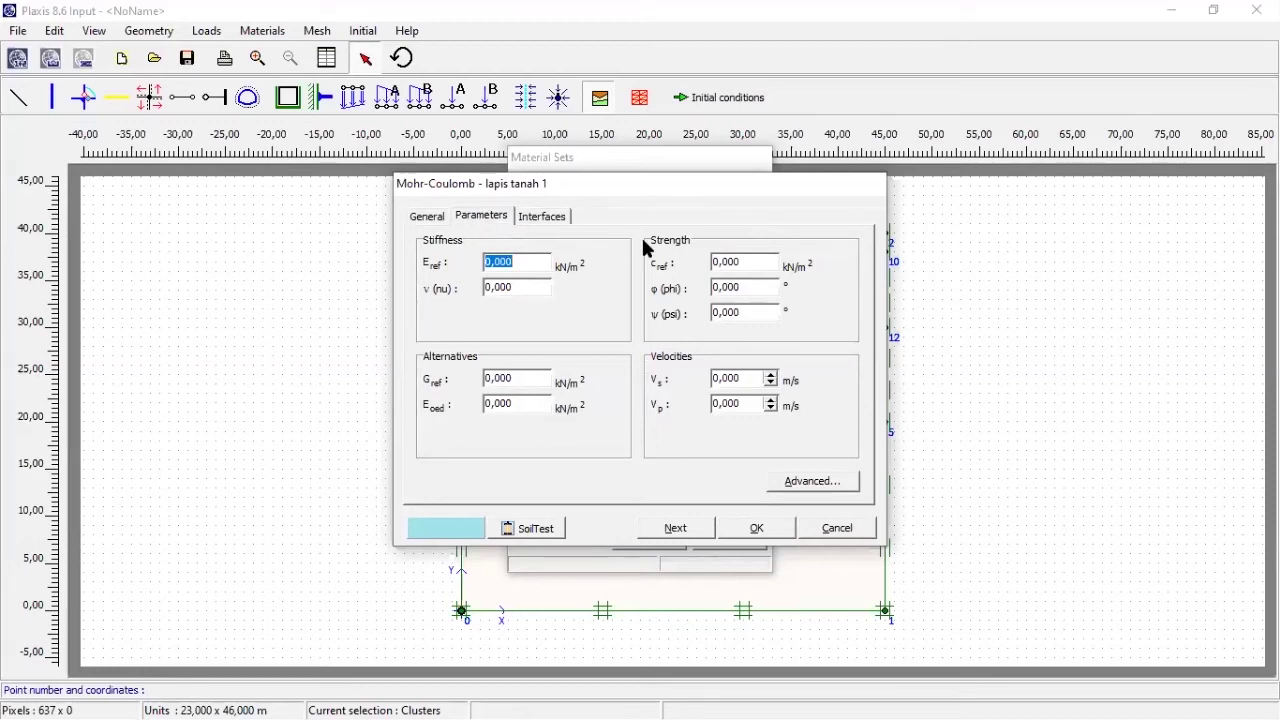
pyautogui.click(519, 263)
pyautogui.press('BackSpace')
pyautogui.press('BackSpace')
pyautogui.press('BackSpace')
pyautogui.press('BackSpace')
pyautogui.press('BackSpace')
pyautogui.write('10000')
pyautogui.press('BackSpace')
pyautogui.press('BackSpace')
pyautogui.write('00')
# Set the soil's Poisson's ratio ν to 0,35.
pyautogui.click(539, 289)
pyautogui.press('BackSpace')
pyautogui.press('BackSpace')
pyautogui.press('BackSpace')
pyautogui.write('35')
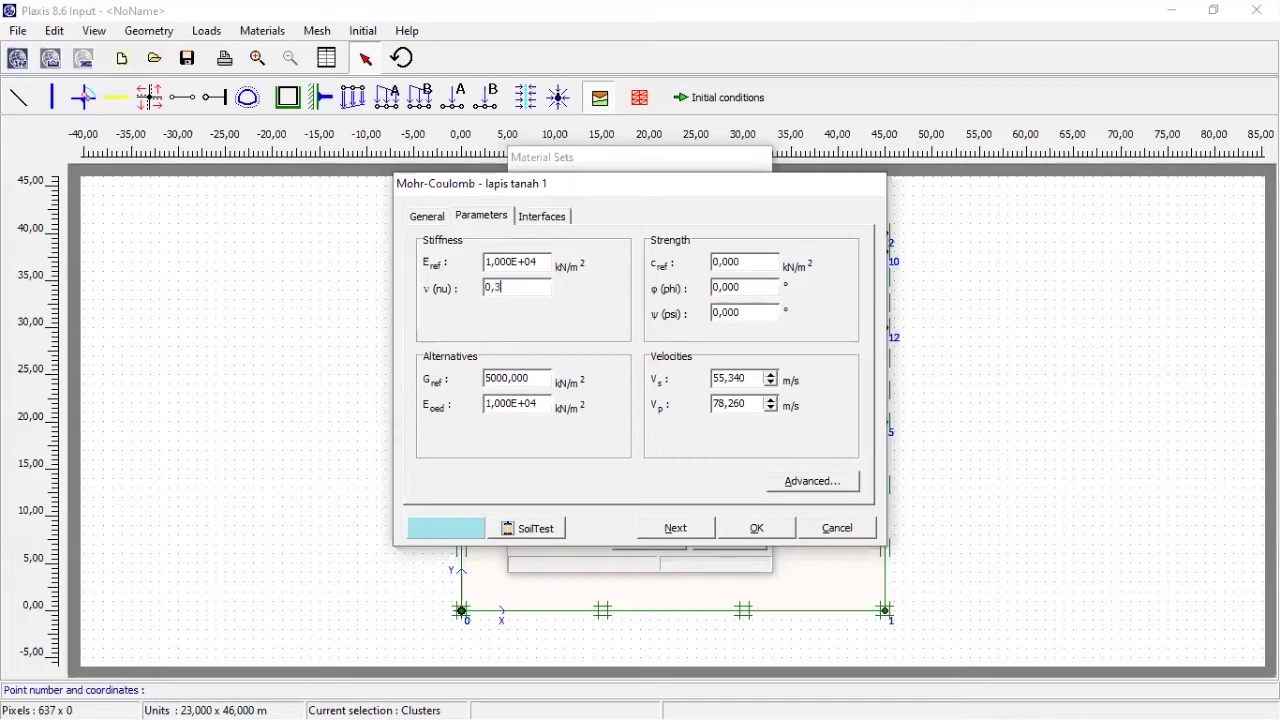
# Set the soil's cohesion cref to 5 kN/m².
pyautogui.click(751, 266)
pyautogui.press('BackSpace')
pyautogui.press('BackSpace')
pyautogui.press('BackSpace')
pyautogui.press('BackSpace')
pyautogui.press('BackSpace')
pyautogui.write('5')
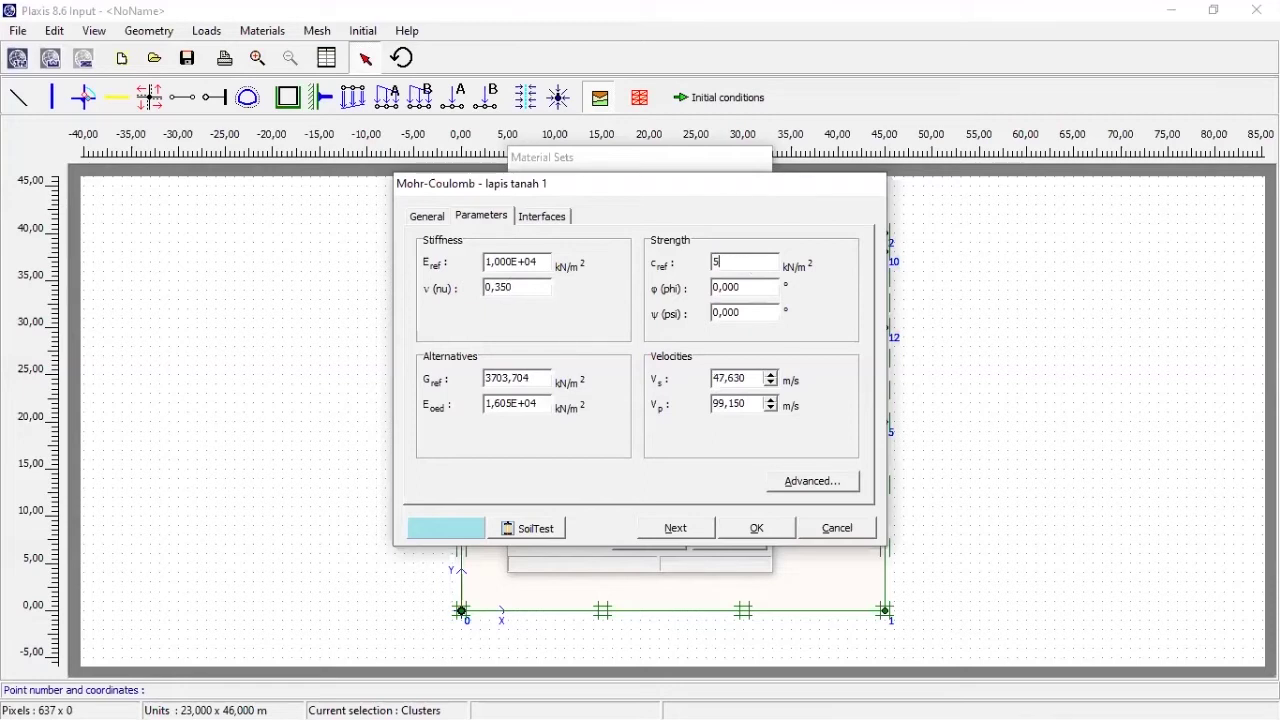
# Set the soil's friction angle φ to 25°.
pyautogui.click(759, 289)
pyautogui.moveTo(759, 289); pyautogui.dragTo(699, 297)
pyautogui.write('25')
pyautogui.click(759, 315)
# Switch the interface strength of "lapis tanah 1" to Manual with an Rinter of 0,5.
pyautogui.click(539, 218)
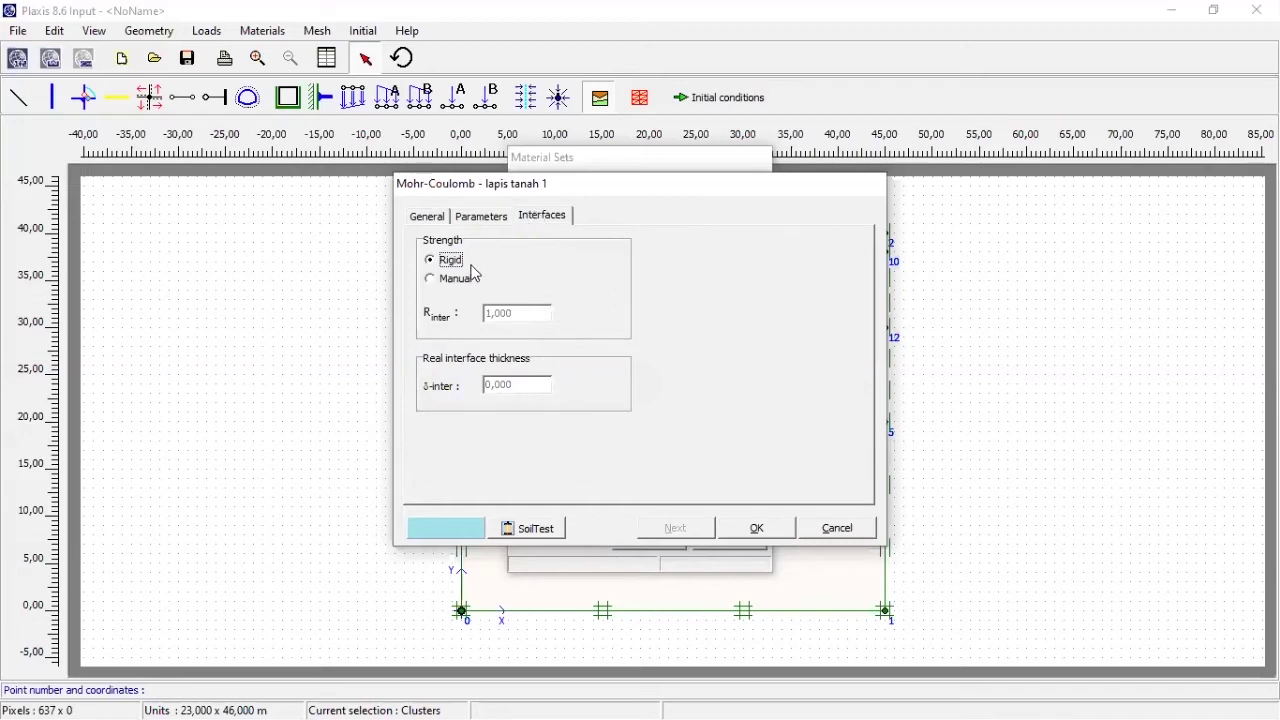
pyautogui.click(433, 281)
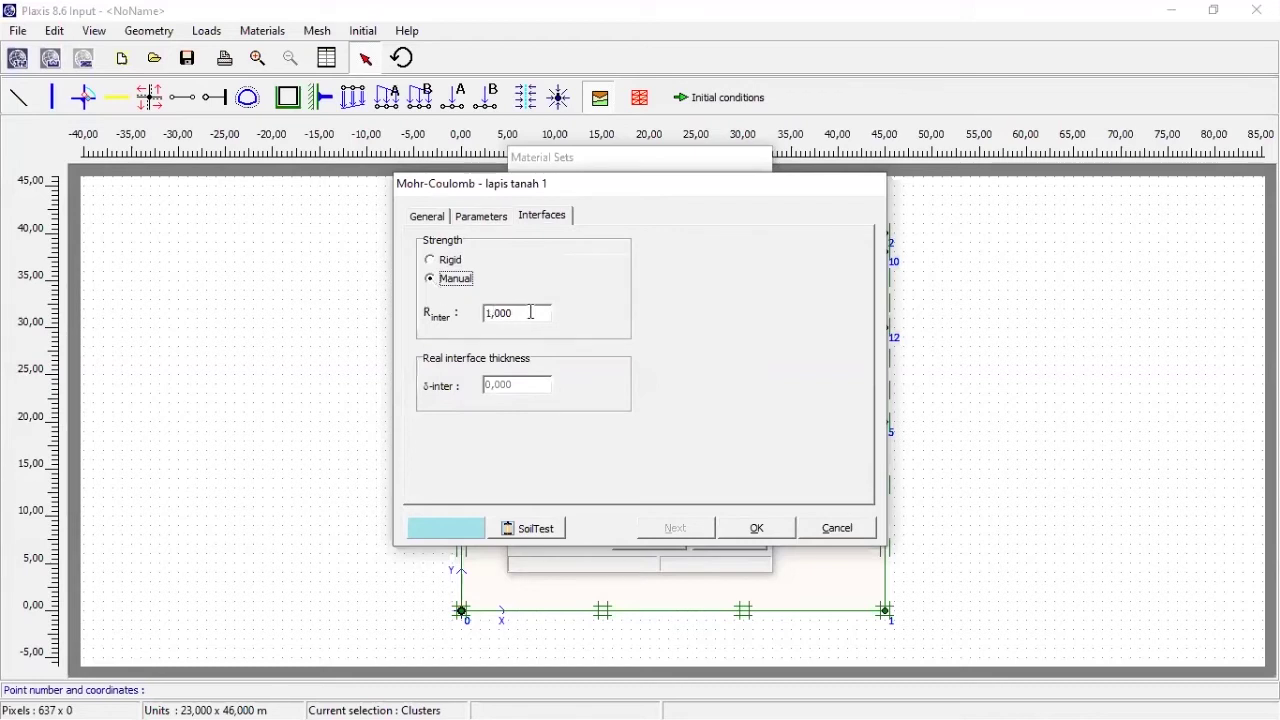
pyautogui.moveTo(543, 313); pyautogui.dragTo(425, 316)
pyautogui.write('0,5')
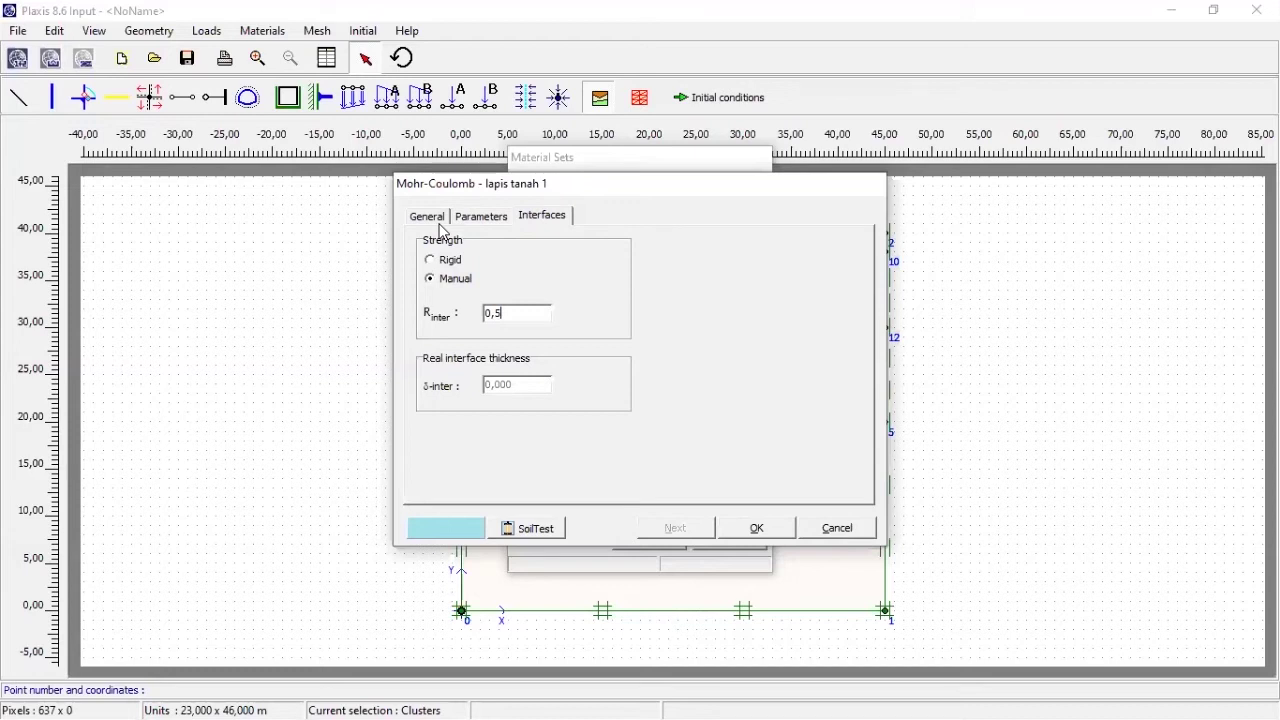
# Request SoilTest for "lapis tanah 1", saving the material set for it, and return to its general properties.
pyautogui.click(534, 536)
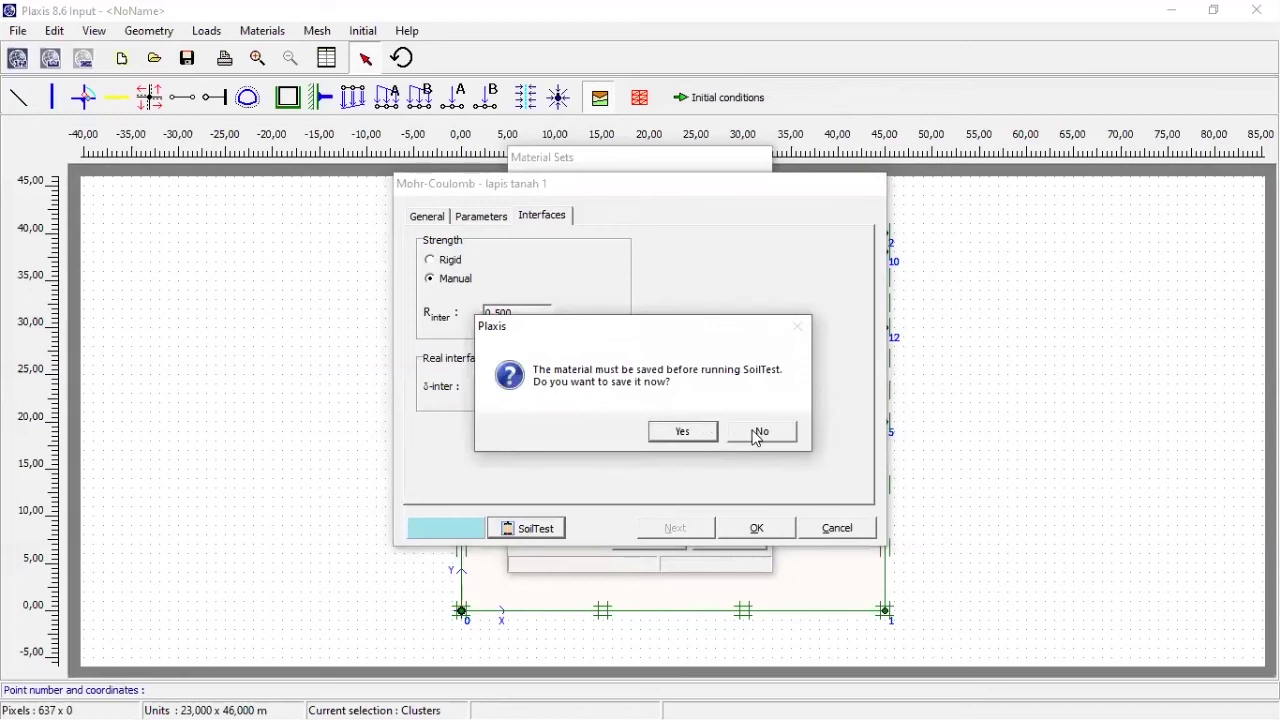
pyautogui.click(704, 437)
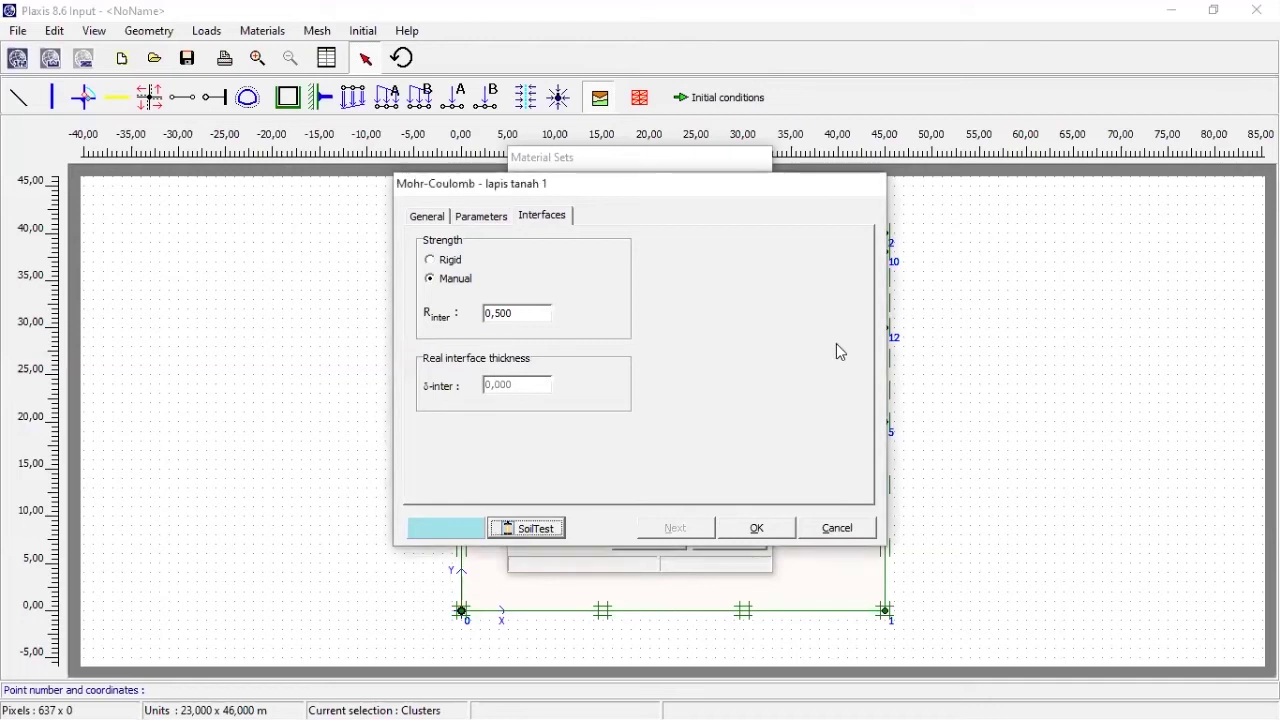
pyautogui.click(432, 218)
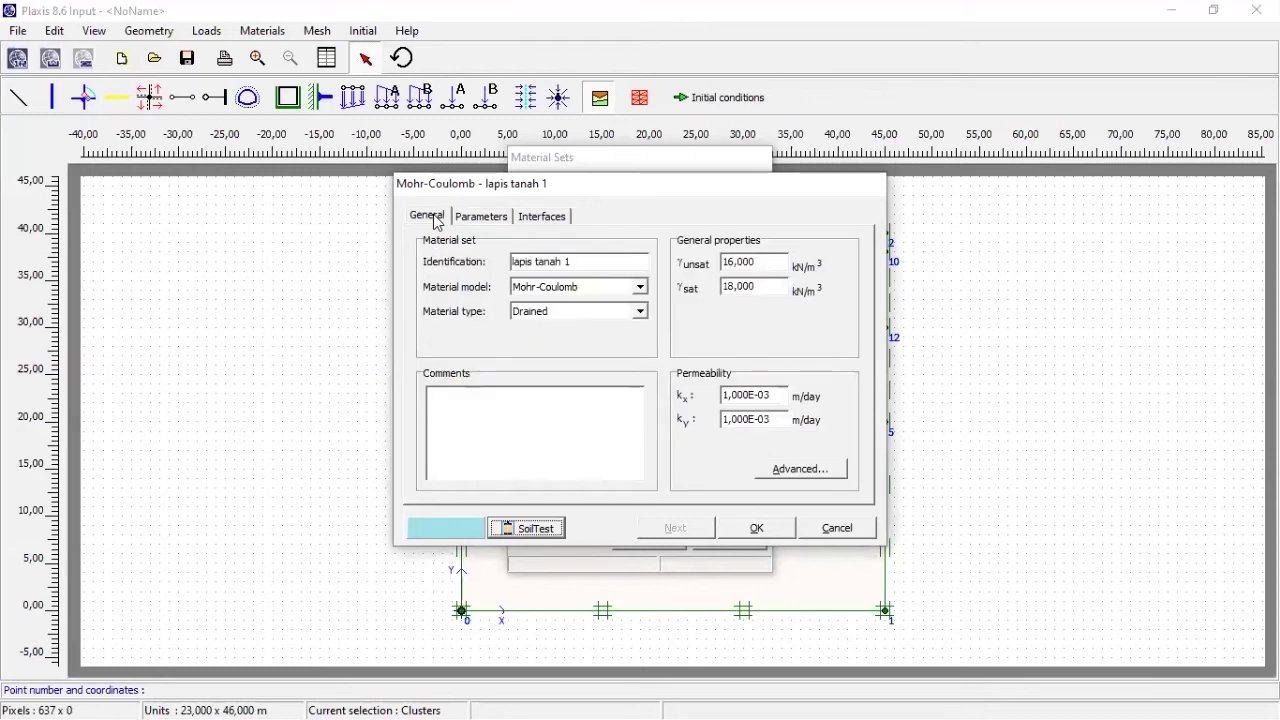
# Confirm "lapis tanah 1" and create a new soil material set named "lapis tanah 2 (pasir)".
pyautogui.click(769, 528)
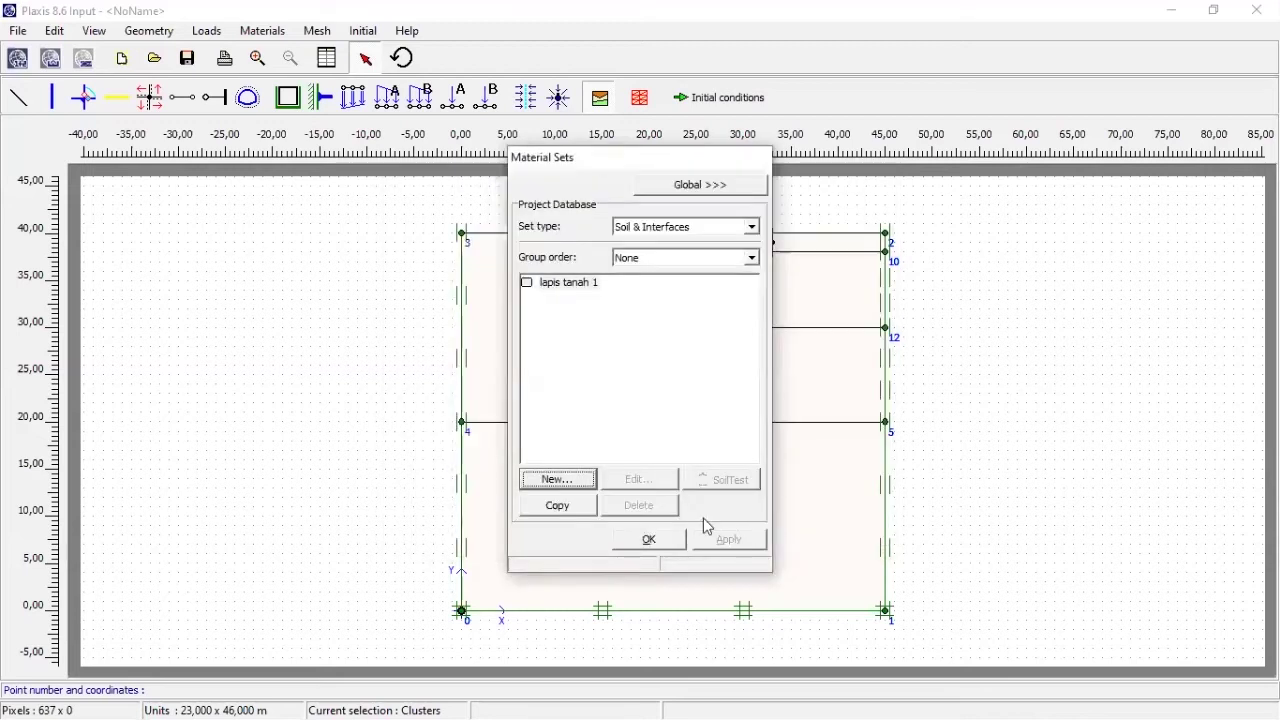
pyautogui.click(560, 480)
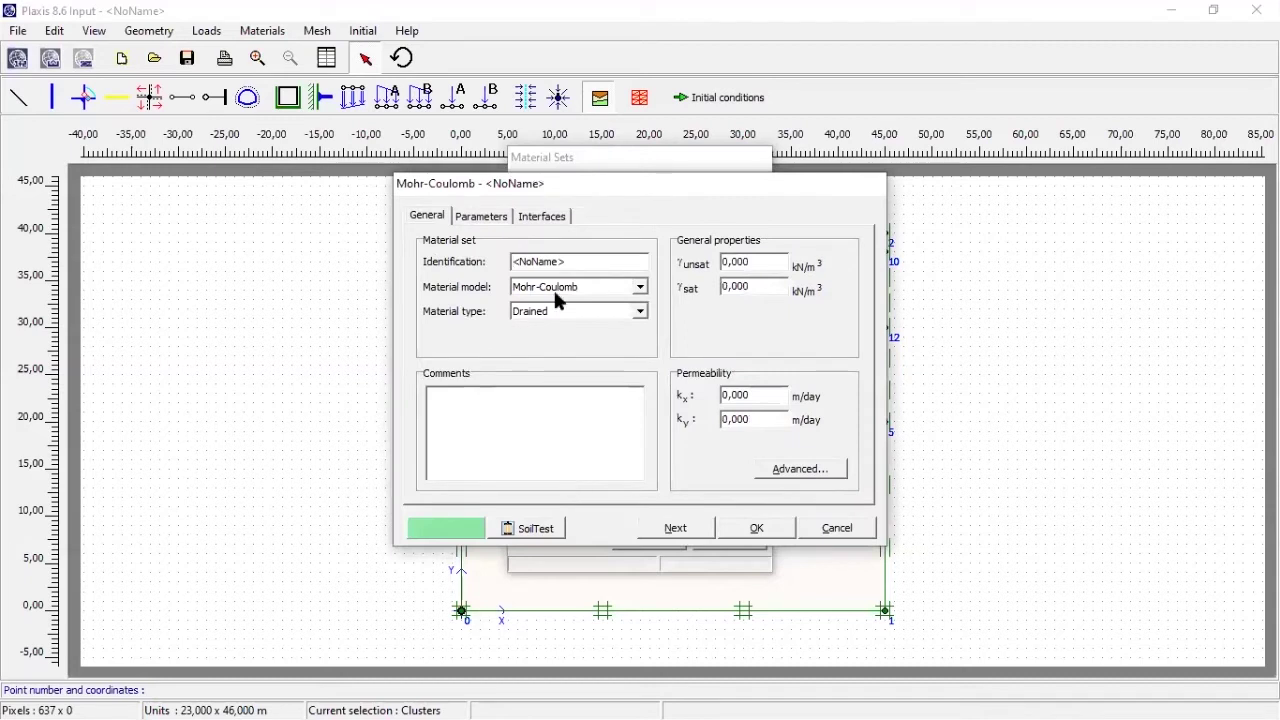
pyautogui.moveTo(573, 261); pyautogui.dragTo(507, 272)
pyautogui.write('lapis 2')
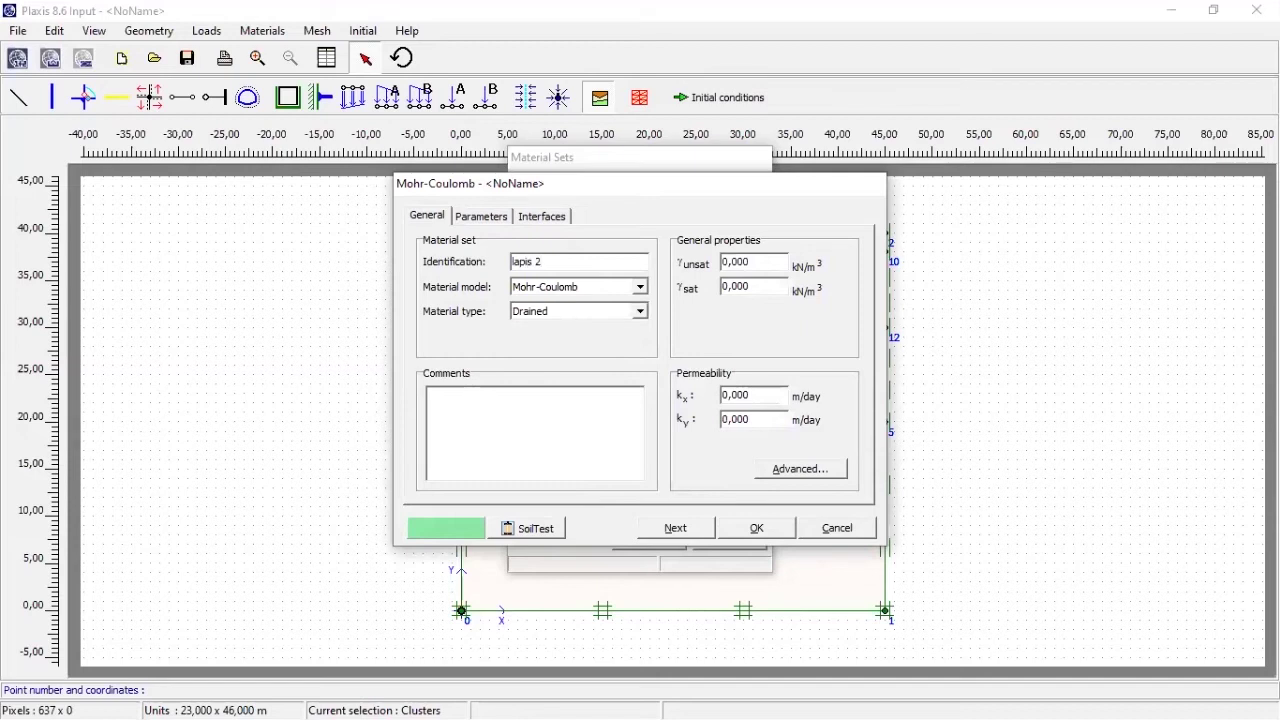
pyautogui.press('BackSpace')
pyautogui.write('tanah 2 (pasir)')
# Set the sand's unit weights to γunsat 17 kN/m³ and γsat 20 kN/m³.
pyautogui.click(753, 260)
pyautogui.write('17')
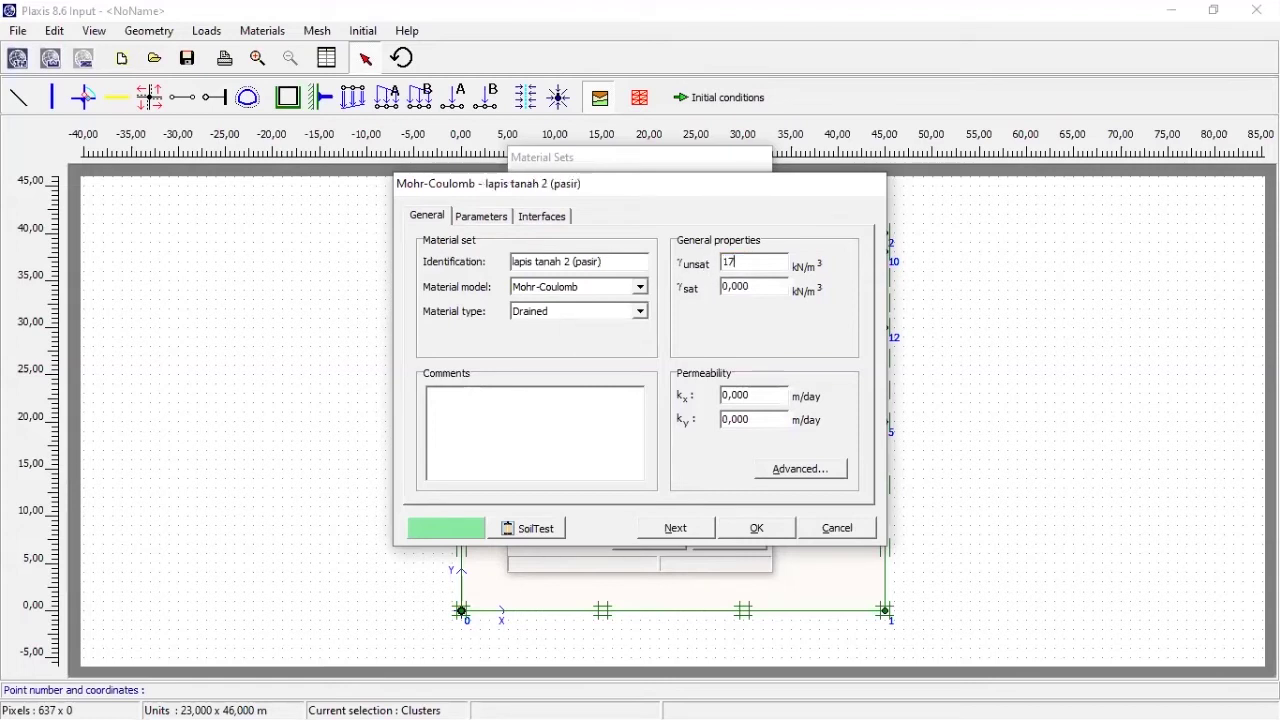
pyautogui.click(740, 287)
pyautogui.write('20')
# Set the sand's permeabilities kx and ky to 1 m/day each.
pyautogui.click(752, 393)
pyautogui.press('BackSpace')
pyautogui.press('BackSpace')
pyautogui.press('BackSpace')
pyautogui.press('BackSpace')
pyautogui.press('BackSpace')
pyautogui.write('1')
pyautogui.moveTo(762, 418); pyautogui.dragTo(718, 422)
pyautogui.write('1')
pyautogui.click(770, 396)
# Set the stiffness of "lapis tanah 2 (pasir)" to Eref 40000 kN/m² with a Poisson's ratio of 0,3.
pyautogui.click(484, 217)
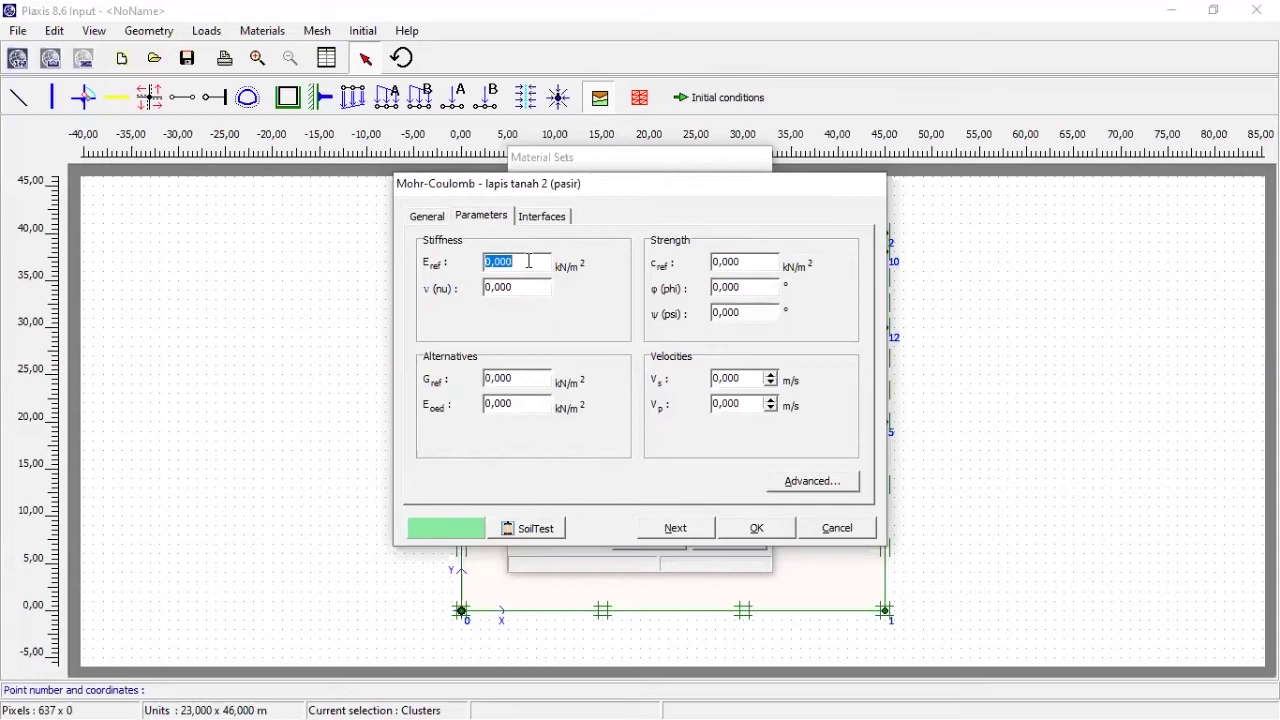
pyautogui.write('40000')
pyautogui.click(535, 287)
pyautogui.press('BackSpace')
pyautogui.press('BackSpace')
pyautogui.press('BackSpace')
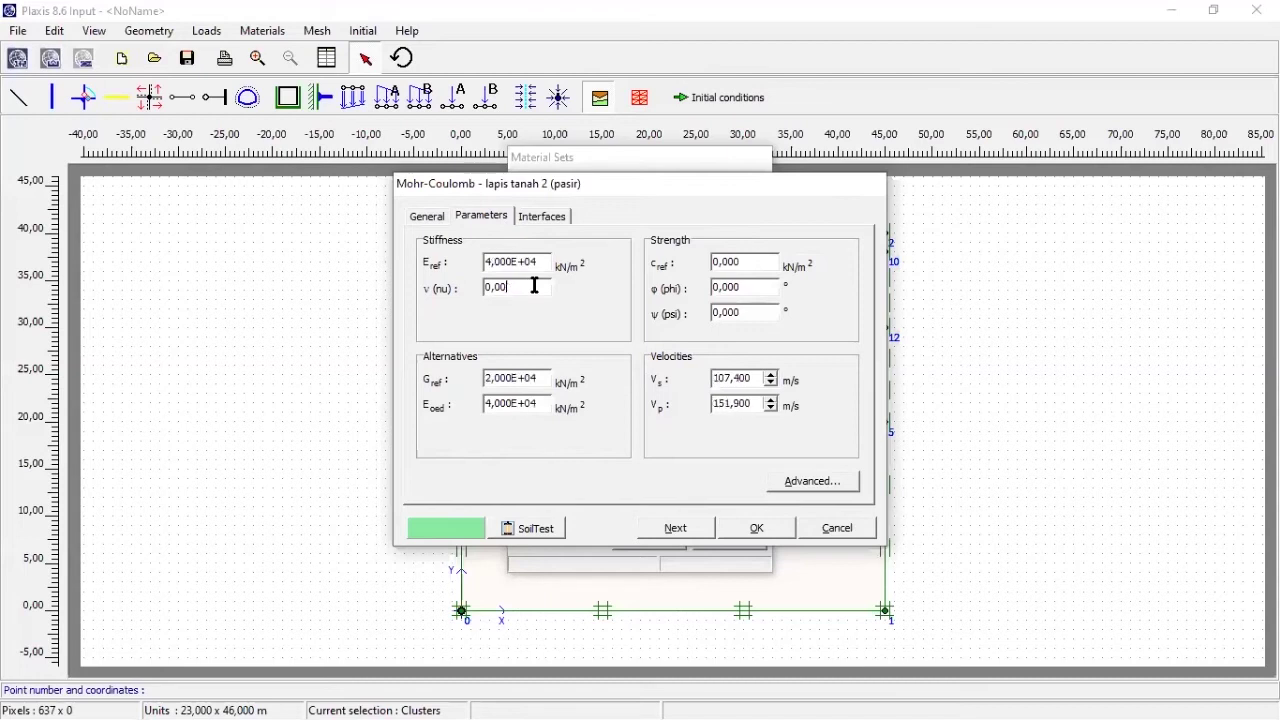
pyautogui.write('3')
# Set the sand's strength parameters to cref 1 kN/m², φ 32° and ψ 2°.
pyautogui.click(743, 266)
pyautogui.press('BackSpace')
pyautogui.press('BackSpace')
pyautogui.press('BackSpace')
pyautogui.press('BackSpace')
pyautogui.press('BackSpace')
pyautogui.write('1')
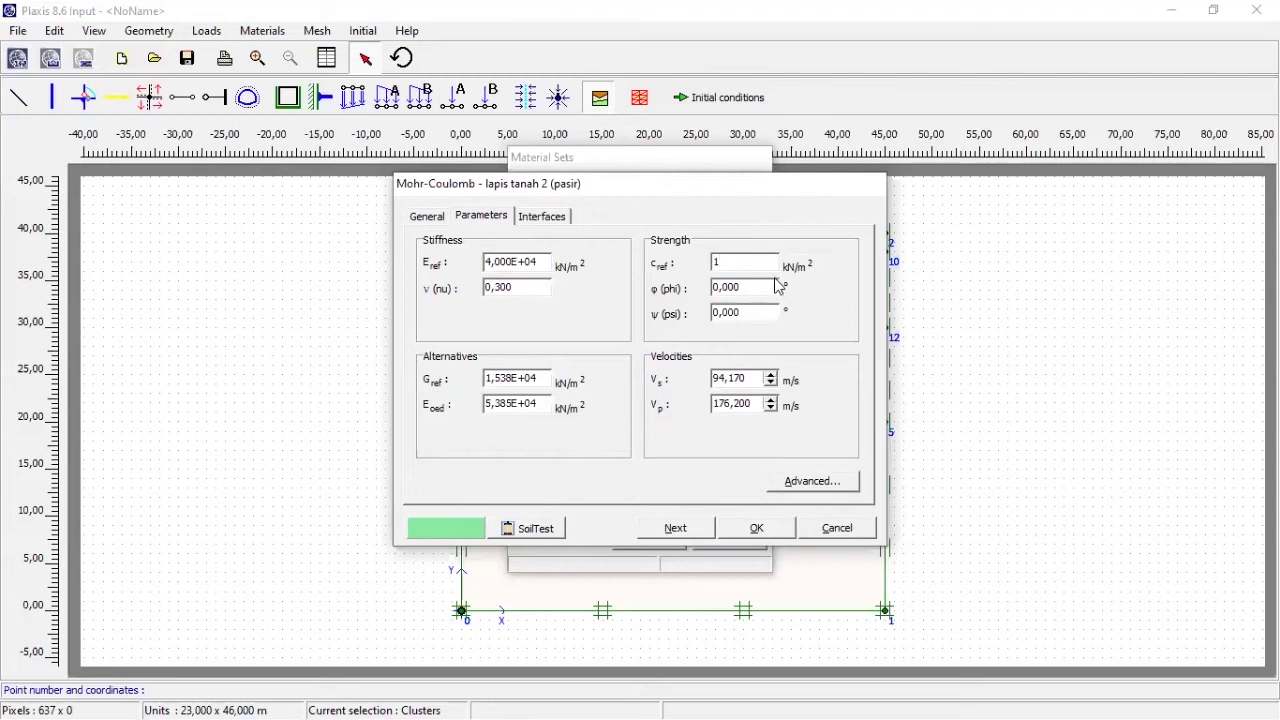
pyautogui.moveTo(764, 288); pyautogui.dragTo(703, 287)
pyautogui.write('32')
pyautogui.click(728, 312)
pyautogui.doubleClick(728, 312)
pyautogui.write('2')
# Switch the sand's interface strength to Manual with an Rinter of 0,67 and confirm the material set.
pyautogui.click(559, 224)
pyautogui.click(445, 281)
pyautogui.click(520, 312)
pyautogui.press('BackSpace')
pyautogui.press('BackSpace')
pyautogui.press('BackSpace')
pyautogui.press('BackSpace')
pyautogui.press('BackSpace')
pyautogui.write('0,67')
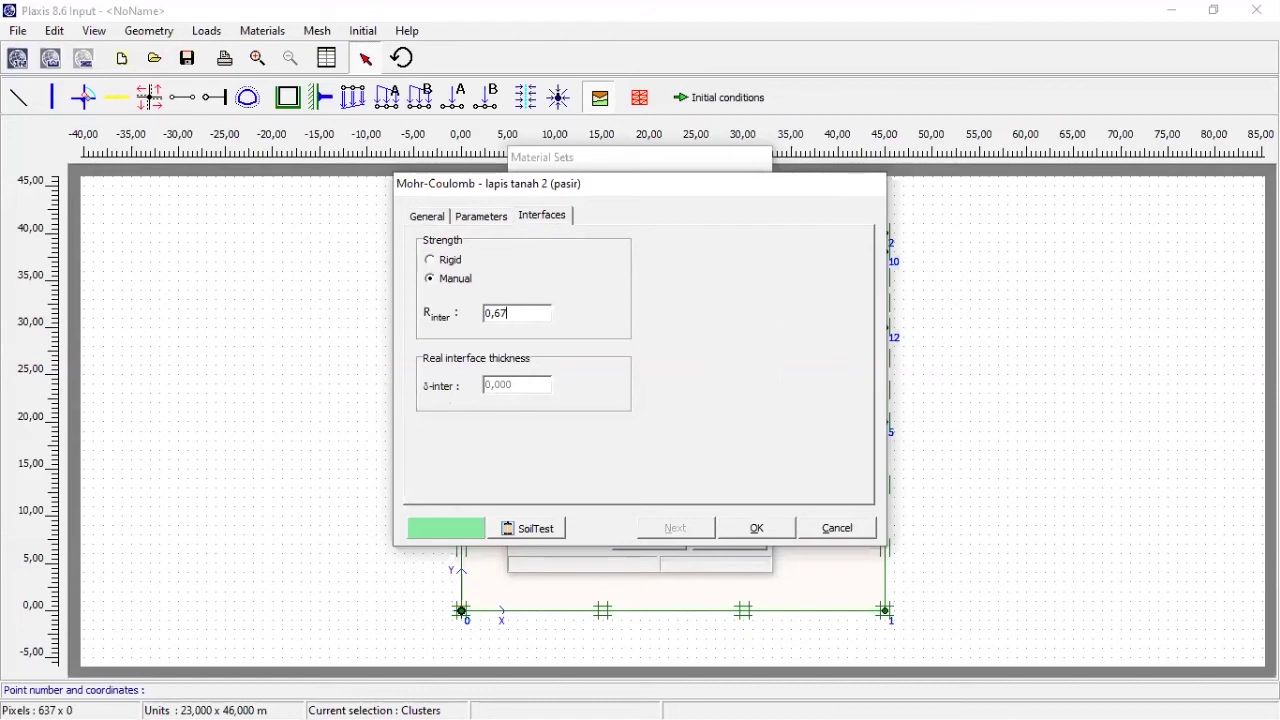
pyautogui.click(758, 530)
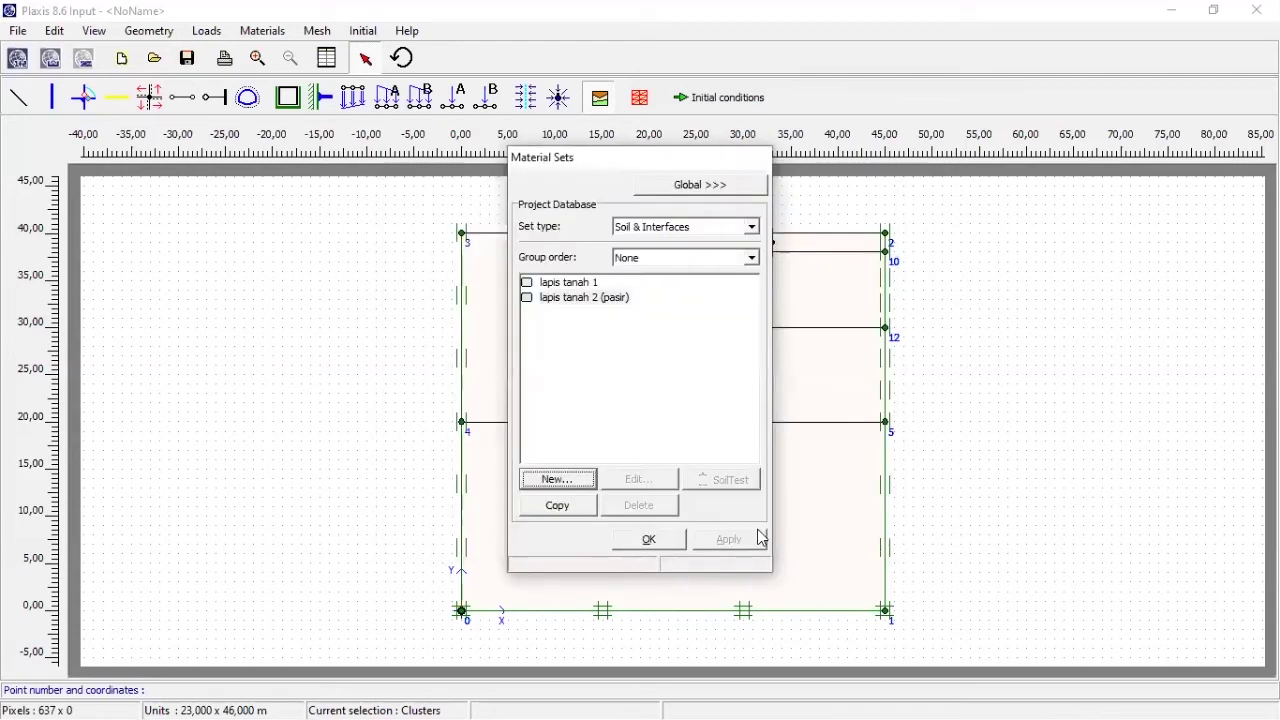
# Change the display colour of "lapis tanah 2 (pasir)" to magenta.
pyautogui.click(600, 285)
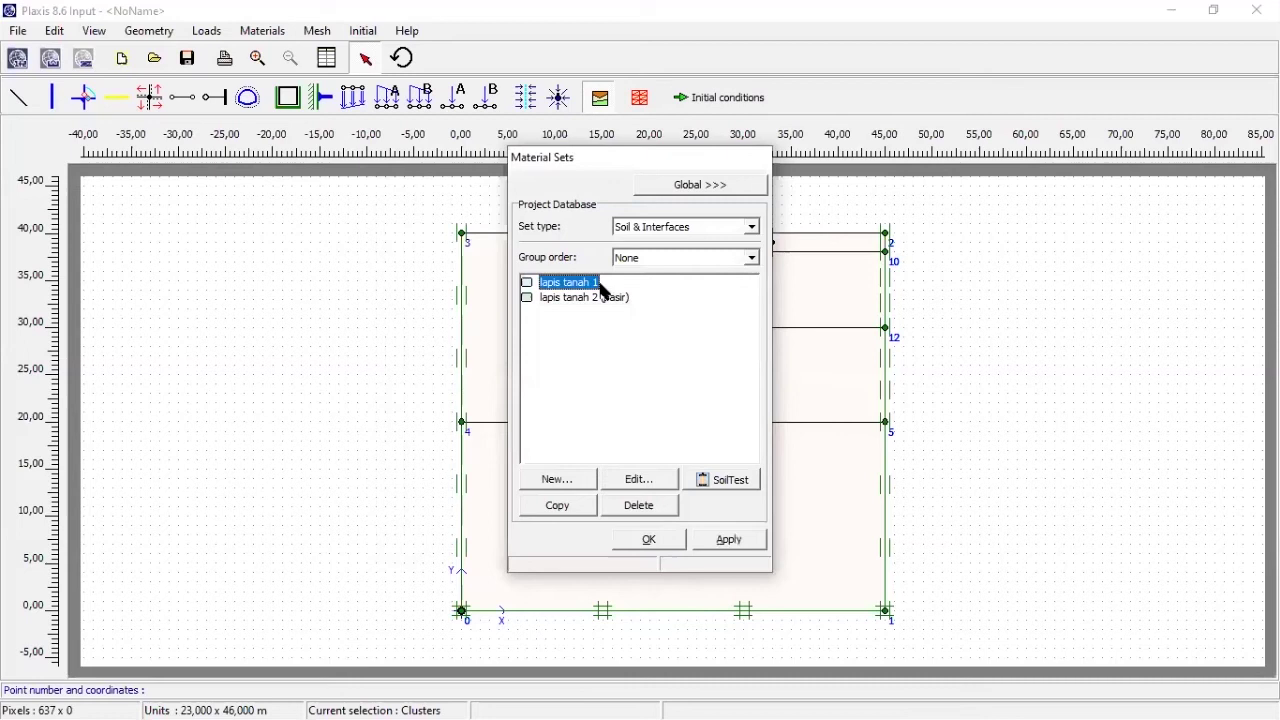
pyautogui.click(604, 299)
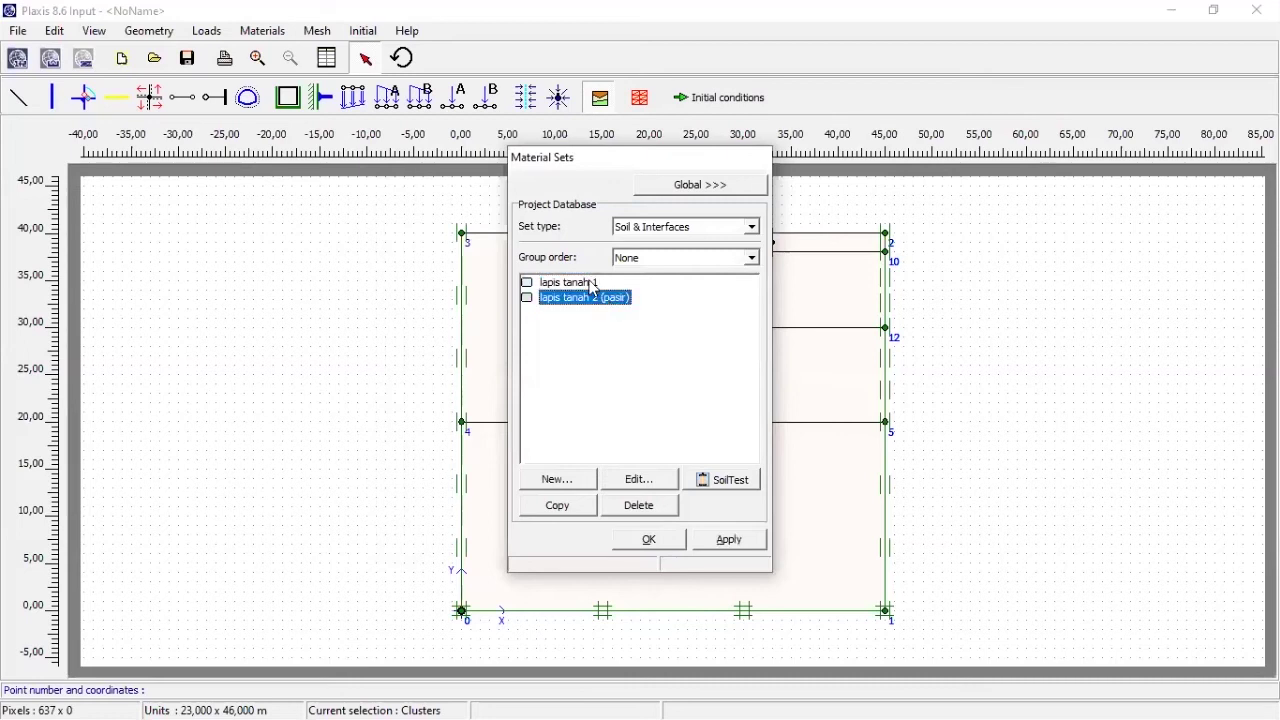
pyautogui.click(592, 285)
pyautogui.click(590, 299)
pyautogui.click(637, 480)
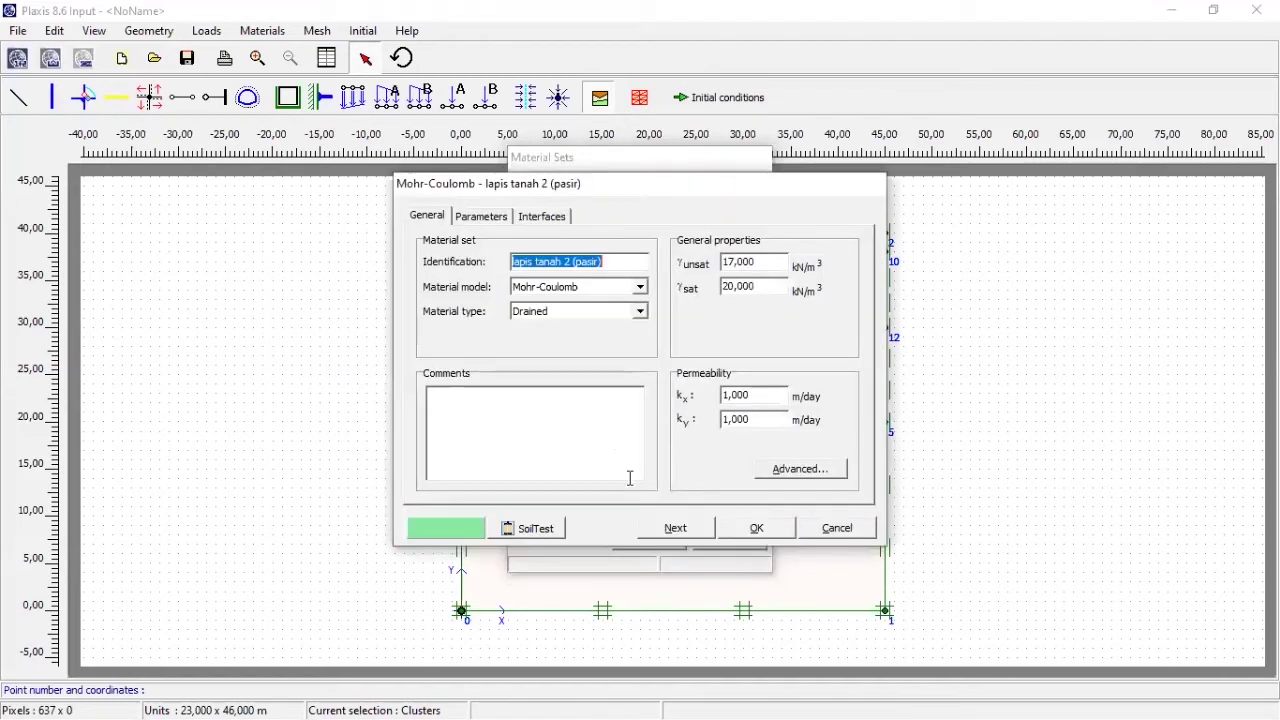
pyautogui.click(459, 538)
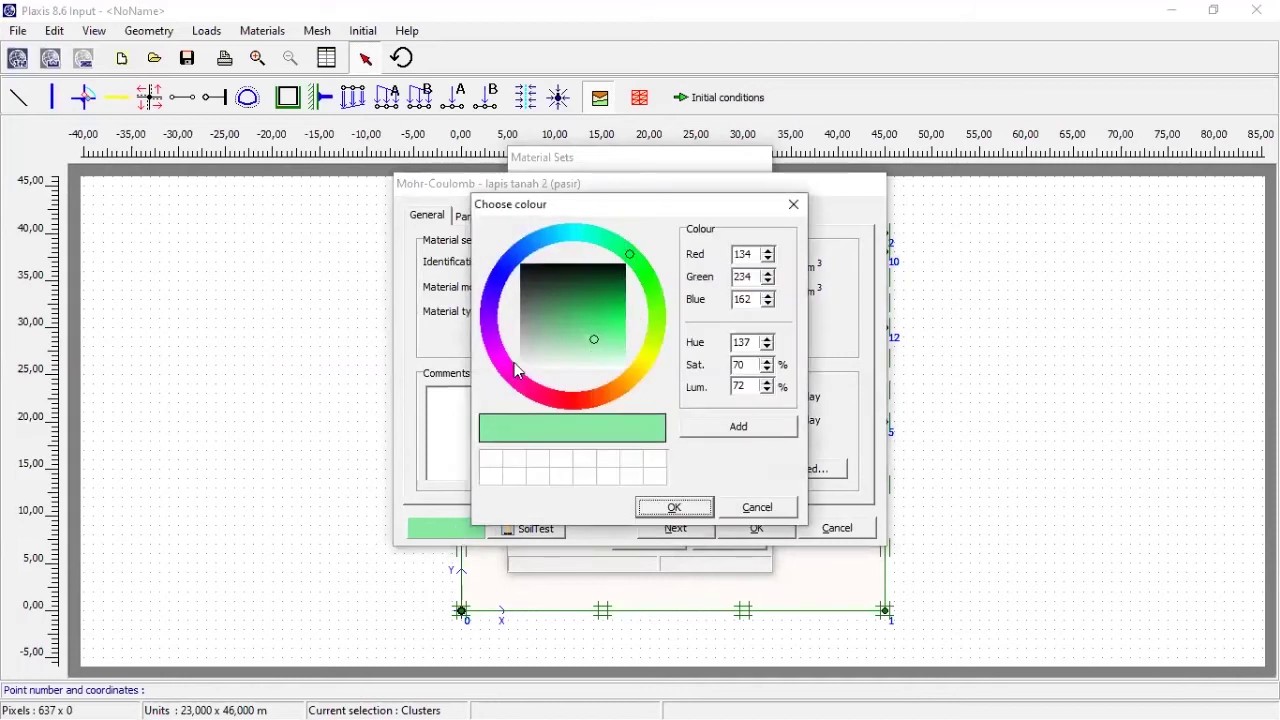
pyautogui.click(507, 368)
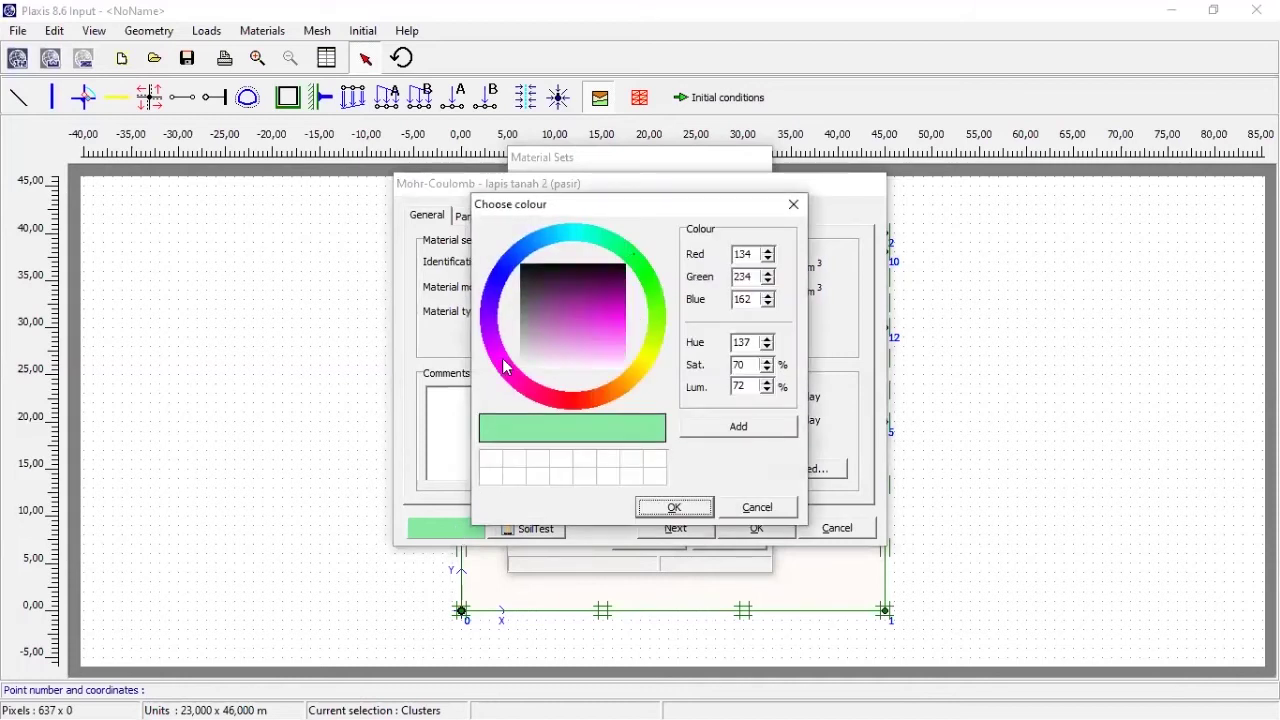
pyautogui.click(676, 508)
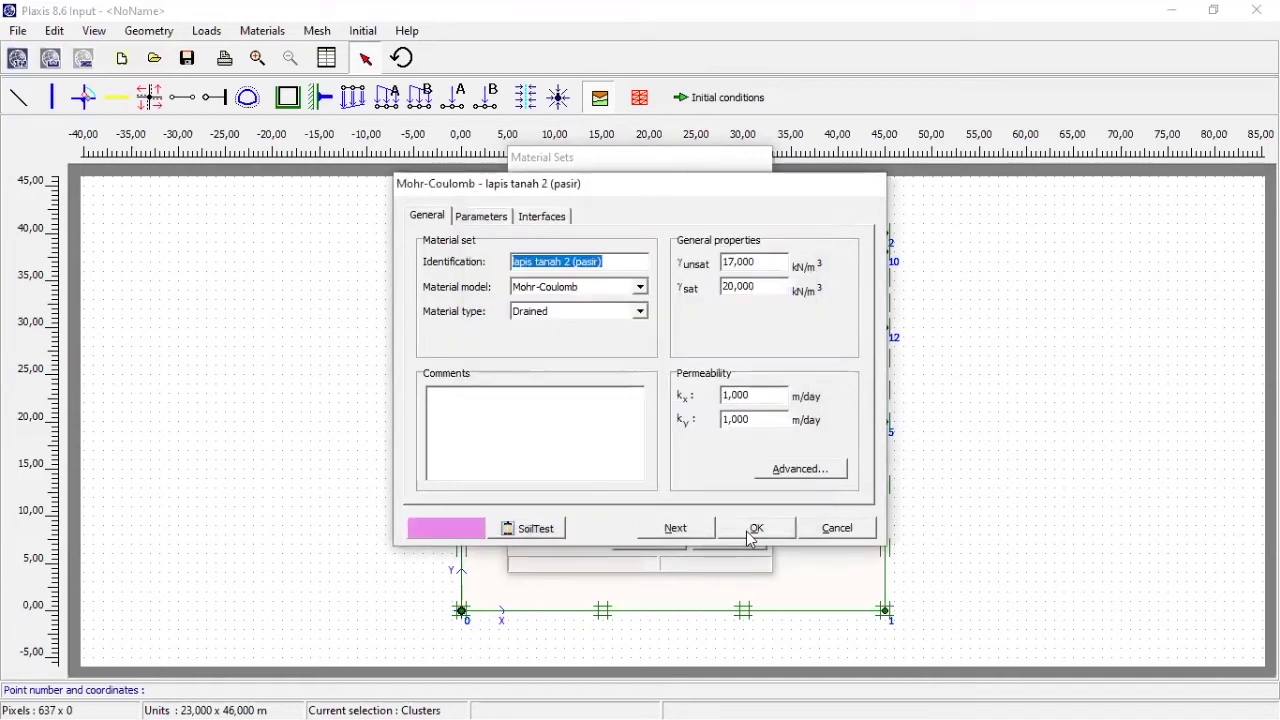
pyautogui.click(753, 532)
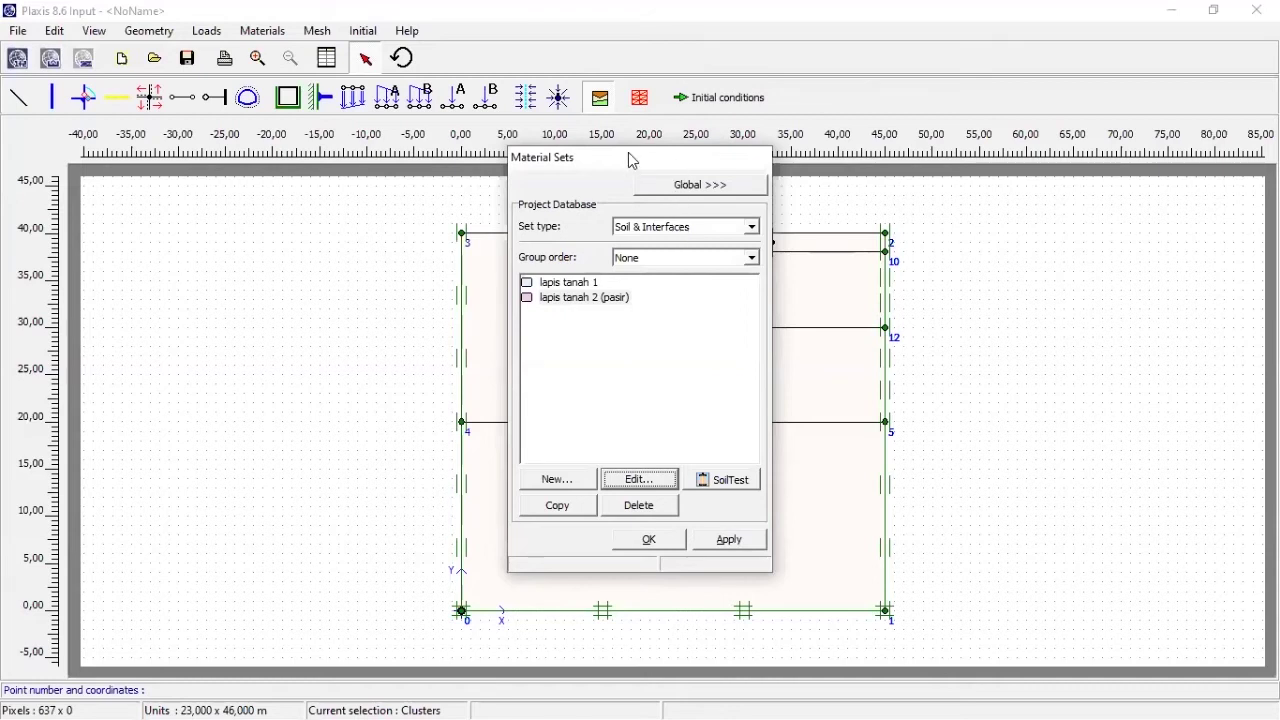
# Switch the material sets to Plates and create a new plate set named "DPT".
pyautogui.click(641, 232)
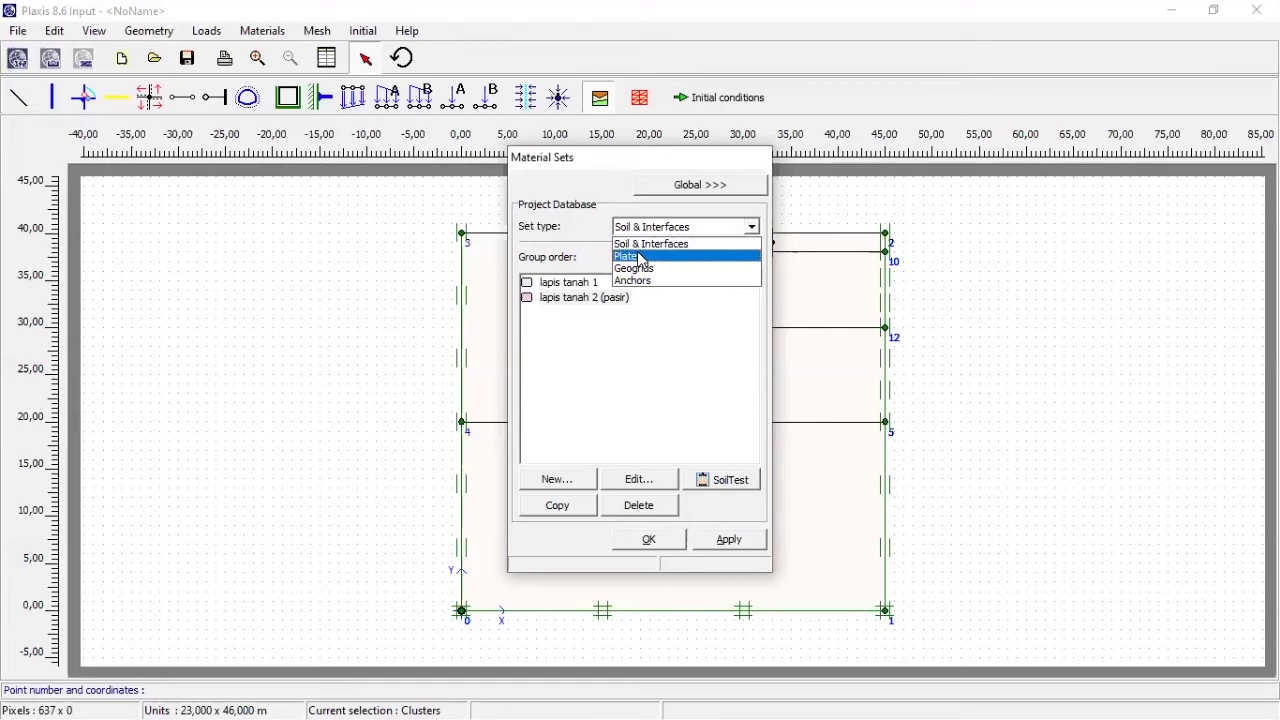
pyautogui.click(641, 257)
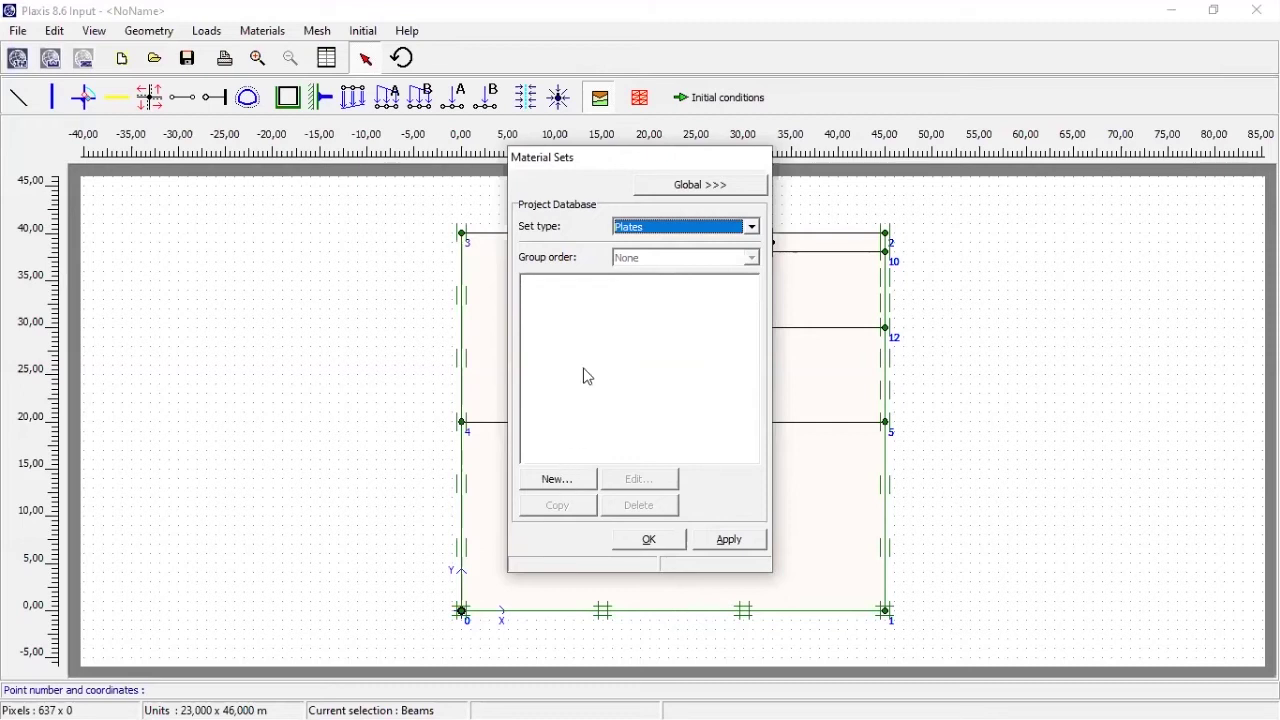
pyautogui.click(573, 488)
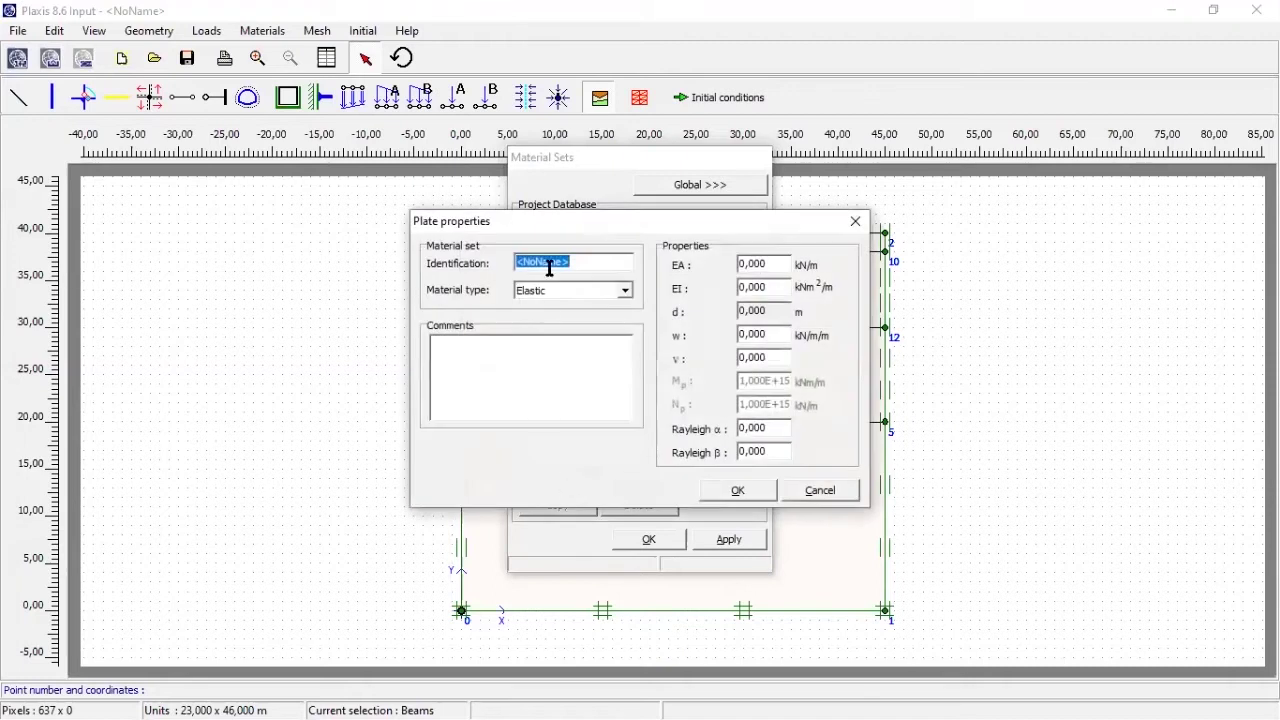
pyautogui.write('DPT')
# Set the plate stiffnesses of "DPT" to EA 7,5E+6 kN/m and EI 1E+6 kNm²/m.
pyautogui.click(769, 264)
pyautogui.press('BackSpace')
pyautogui.press('BackSpace')
pyautogui.press('BackSpace')
pyautogui.press('BackSpace')
pyautogui.press('BackSpace')
pyautogui.write('7,5')
pyautogui.write('E+')
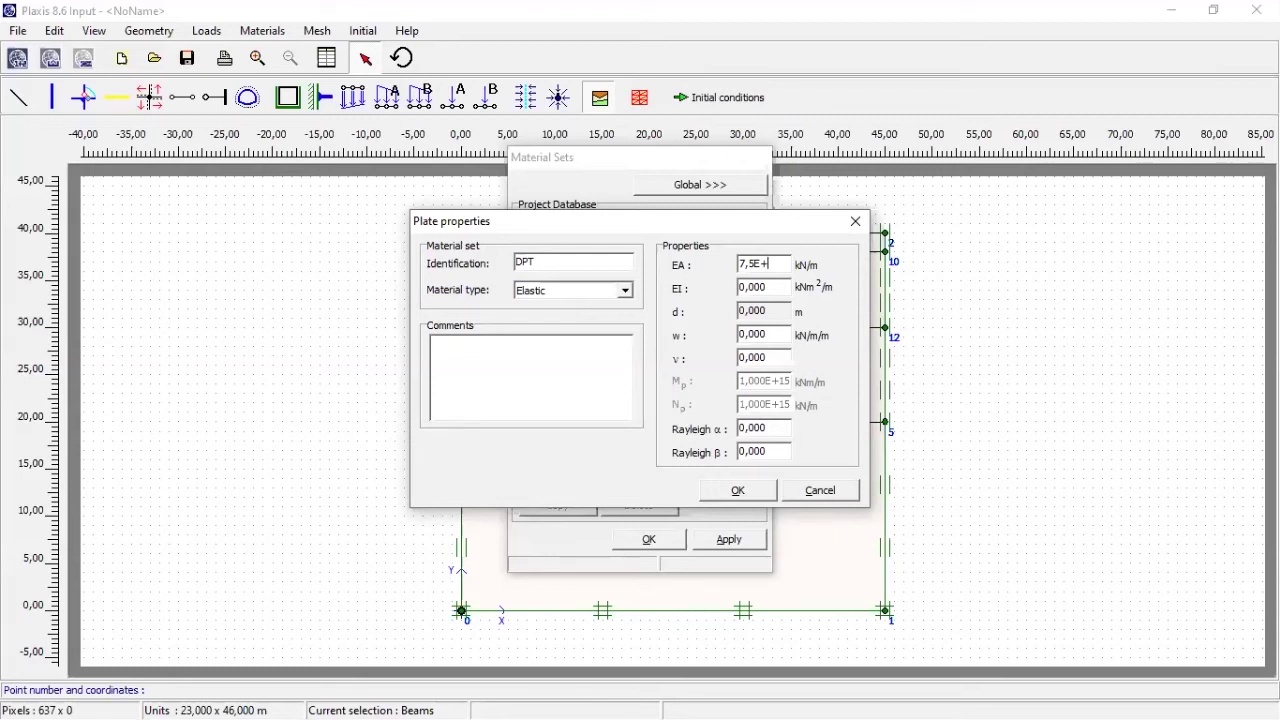
pyautogui.write('6')
pyautogui.click(786, 288)
pyautogui.press('BackSpace')
pyautogui.press('BackSpace')
pyautogui.press('BackSpace')
pyautogui.press('BackSpace')
pyautogui.press('BackSpace')
pyautogui.write('1E+6')
# Set the plate weight w of "DPT" to 10 kN/m/m and confirm the plate set.
pyautogui.click(784, 334)
pyautogui.press('BackSpace')
pyautogui.press('BackSpace')
pyautogui.press('BackSpace')
pyautogui.press('BackSpace')
pyautogui.press('BackSpace')
pyautogui.write('10')
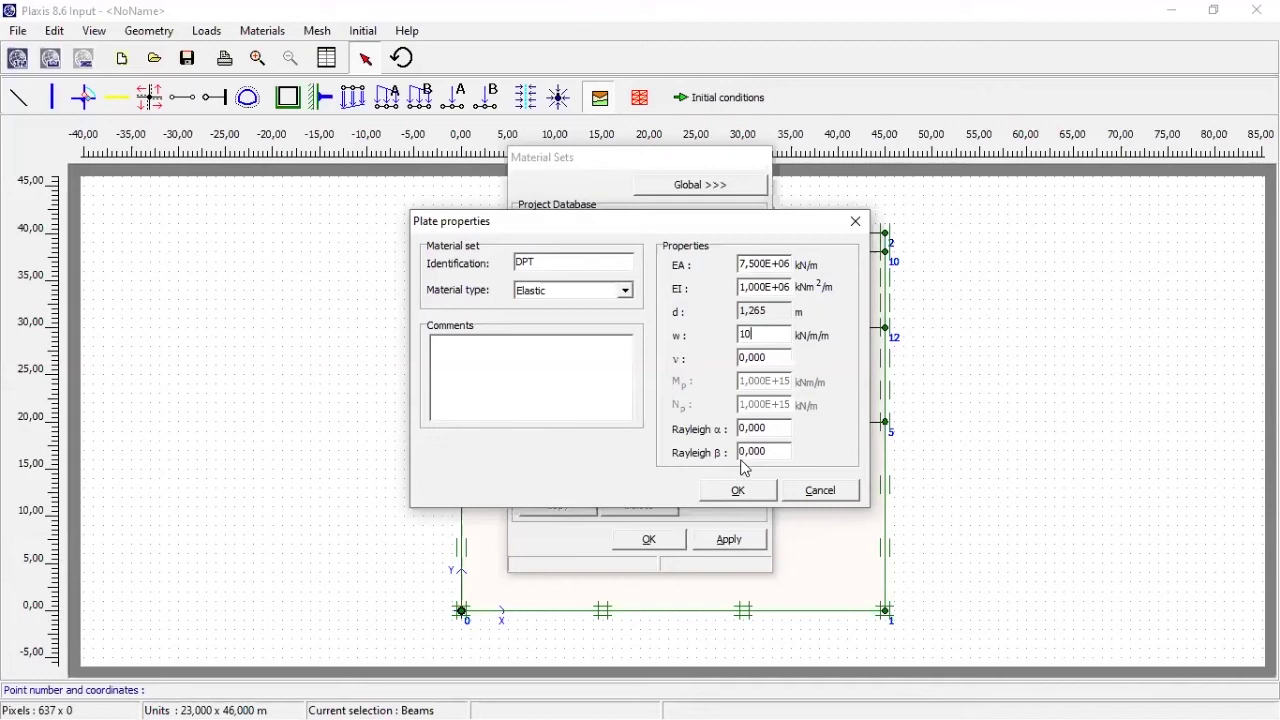
pyautogui.click(744, 498)
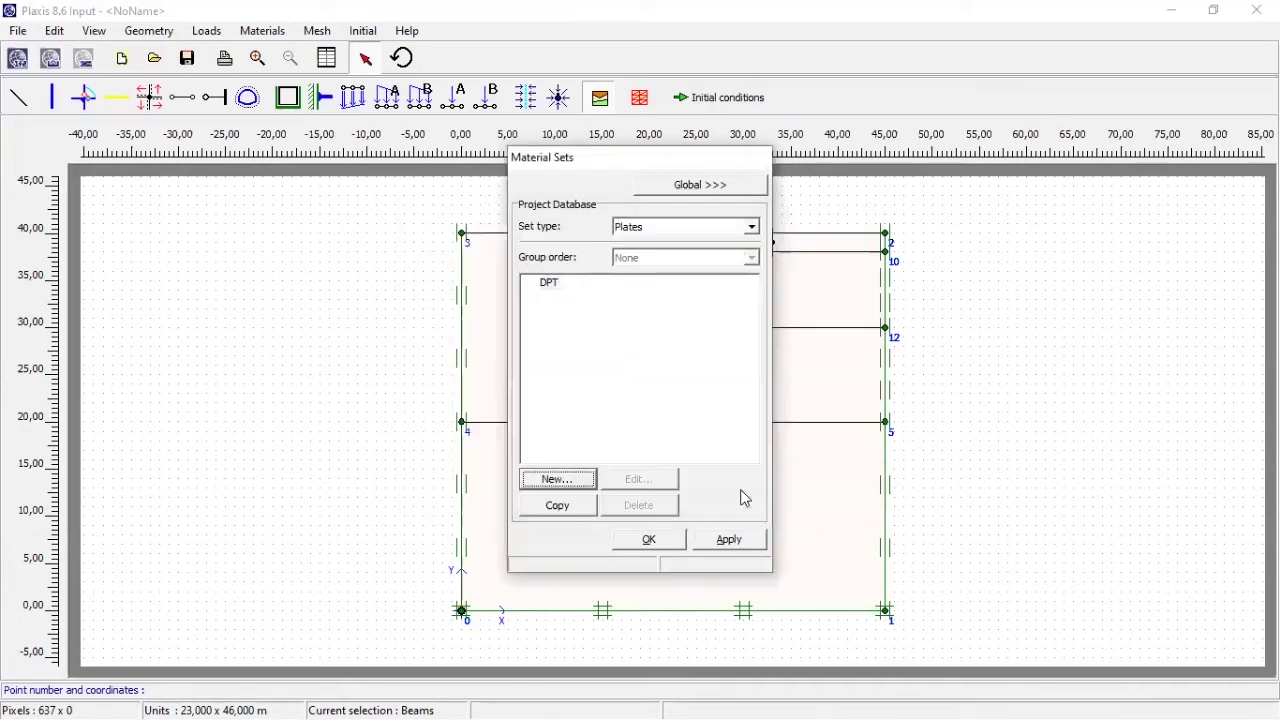
pyautogui.click(549, 284)
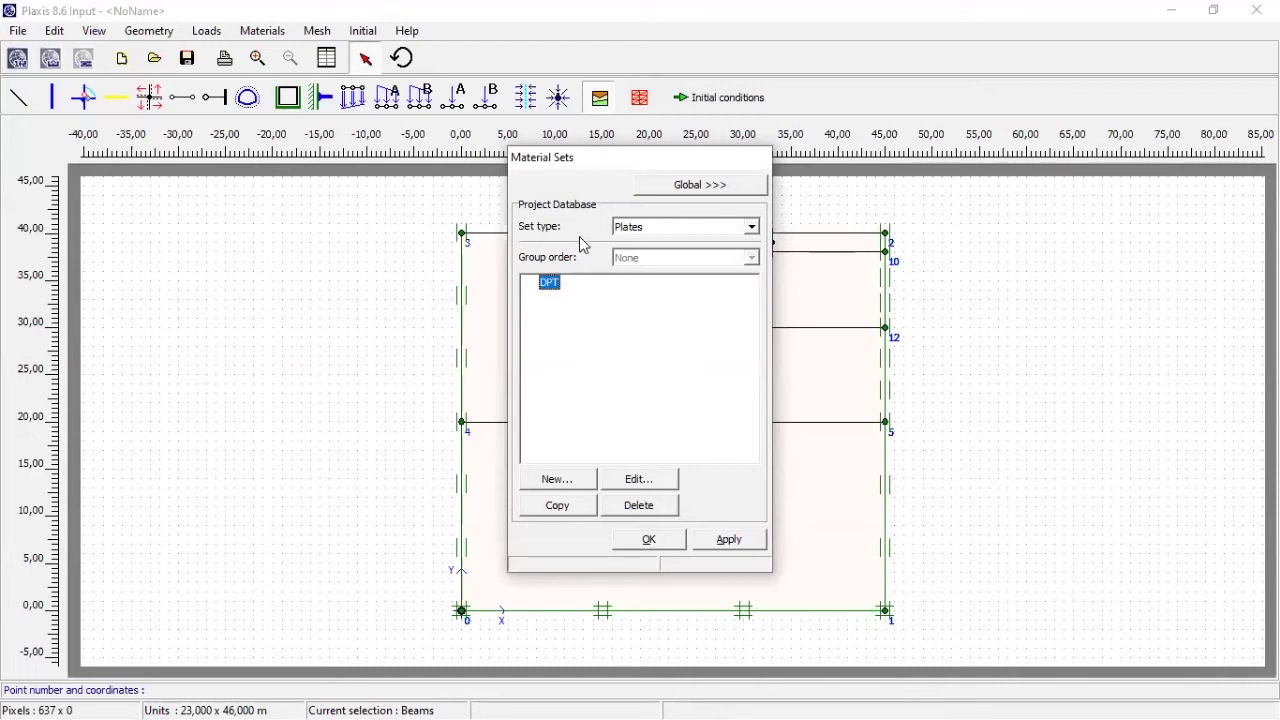
# Switch the material sets to Anchors and create a new anchor set named "STRUT".
pyautogui.click(630, 230)
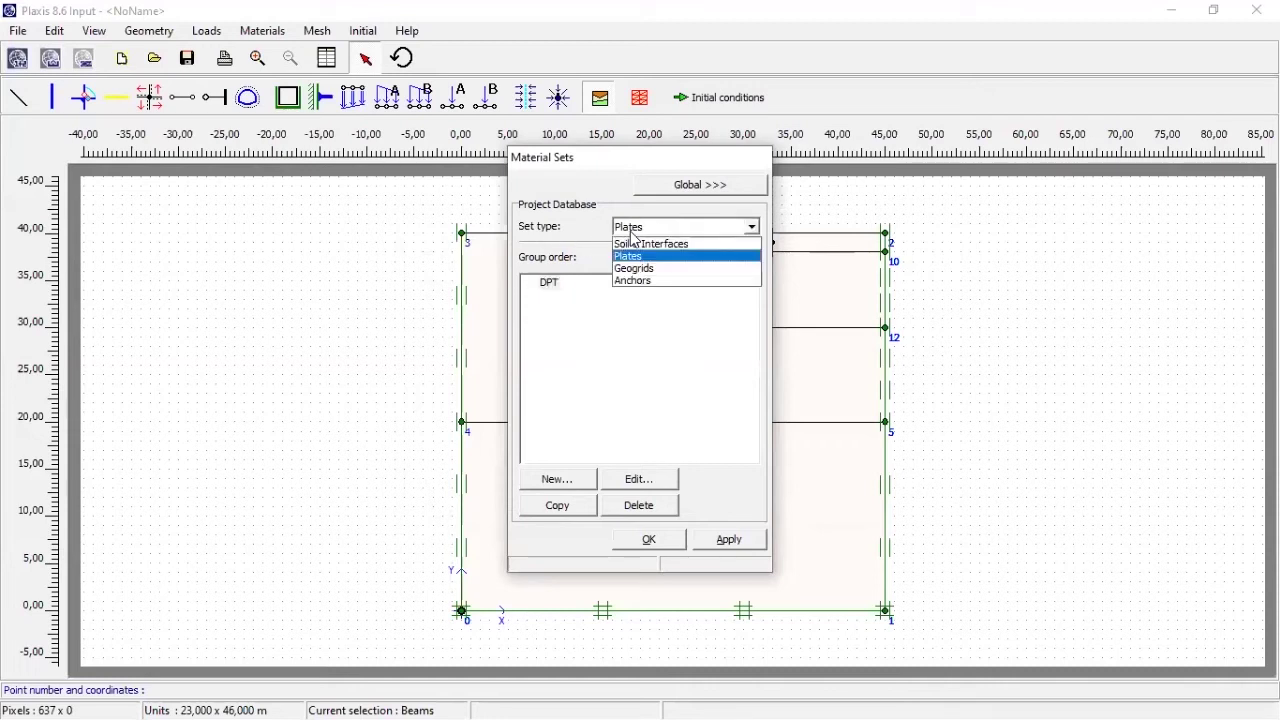
pyautogui.click(640, 282)
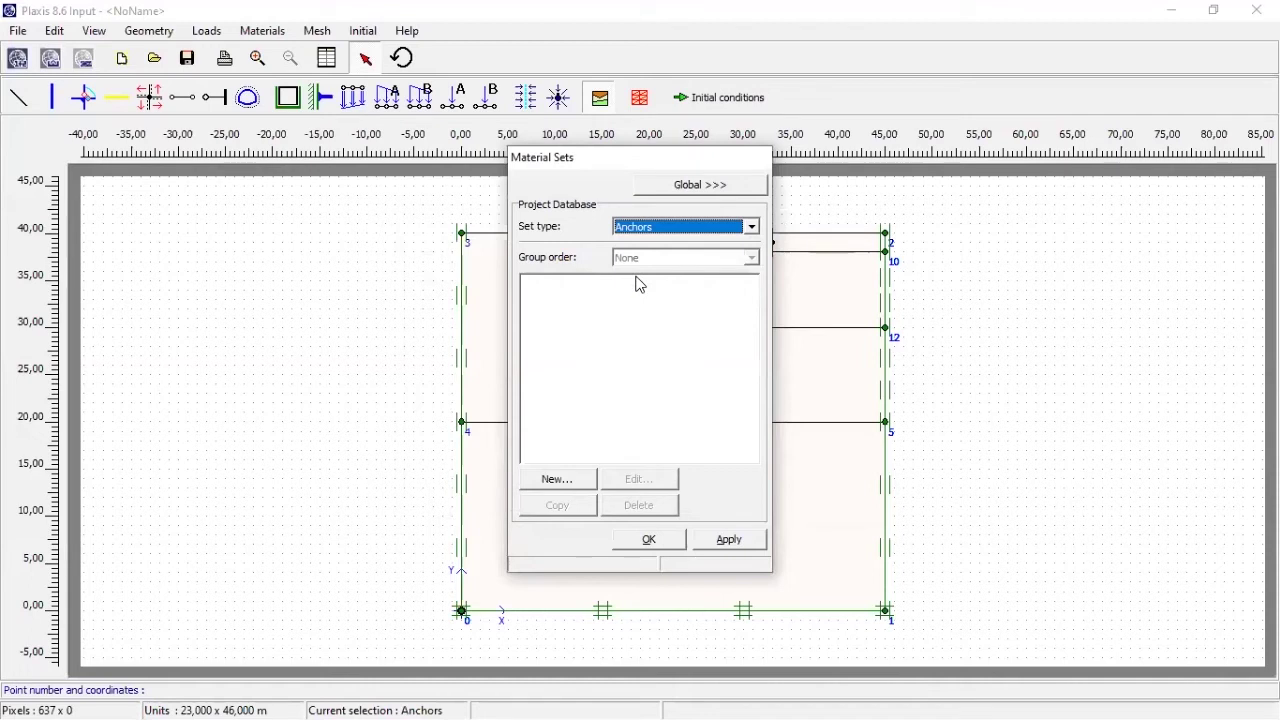
pyautogui.click(568, 483)
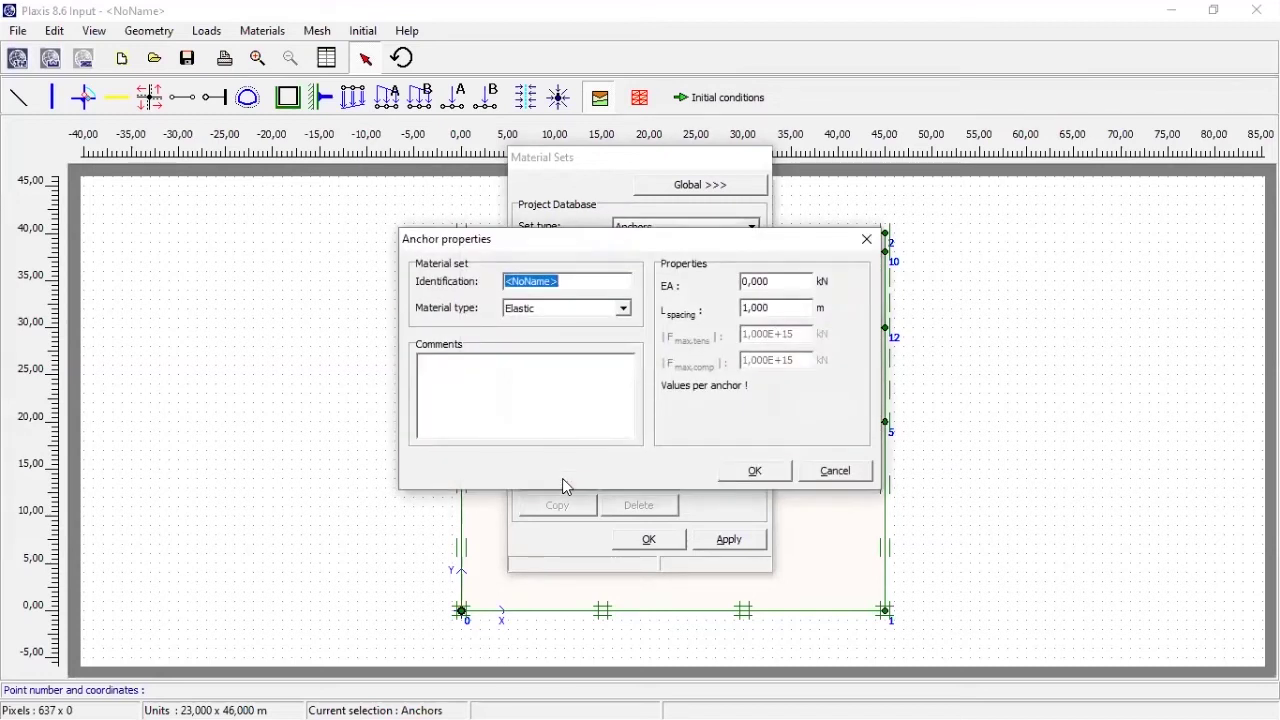
pyautogui.write('STRUT')
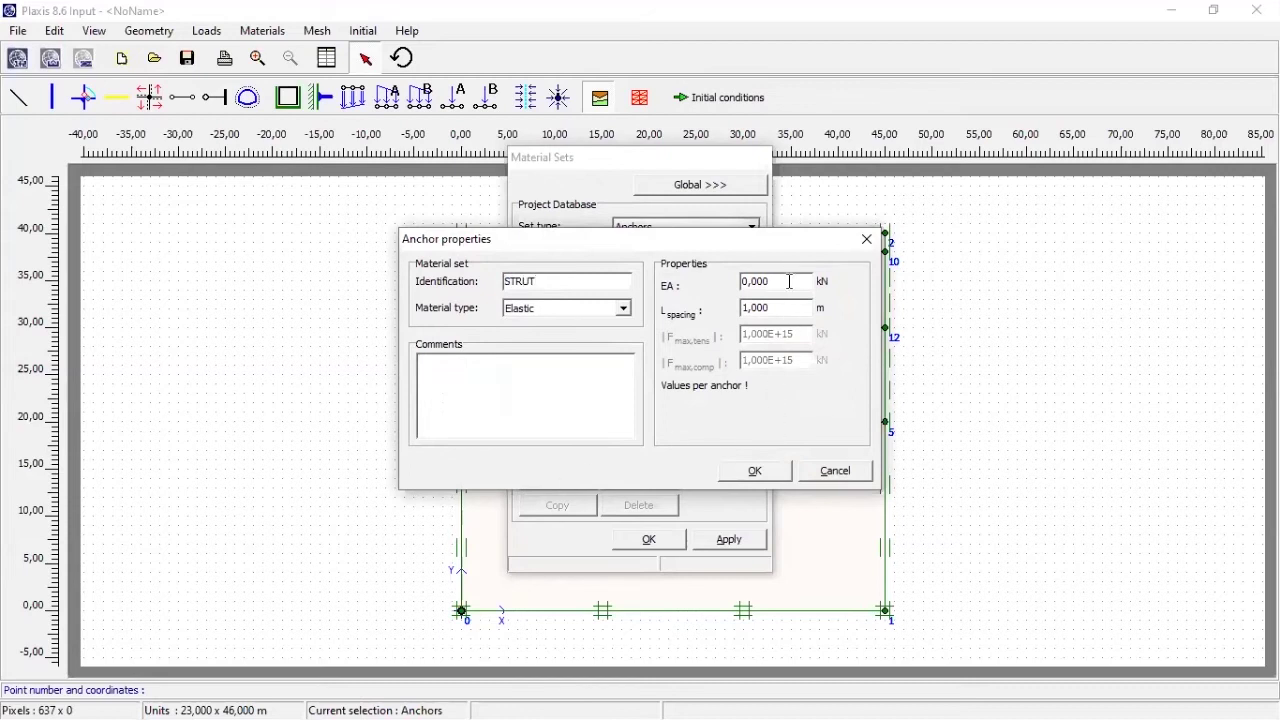
# Give "STRUT" an EA of 2E+6 kN and an Lspacing of 5 m, confirm it and close the material sets.
pyautogui.moveTo(790, 282); pyautogui.dragTo(712, 284)
pyautogui.write('2E+6')
pyautogui.press('Tab')
pyautogui.write('5')
pyautogui.click(759, 474)
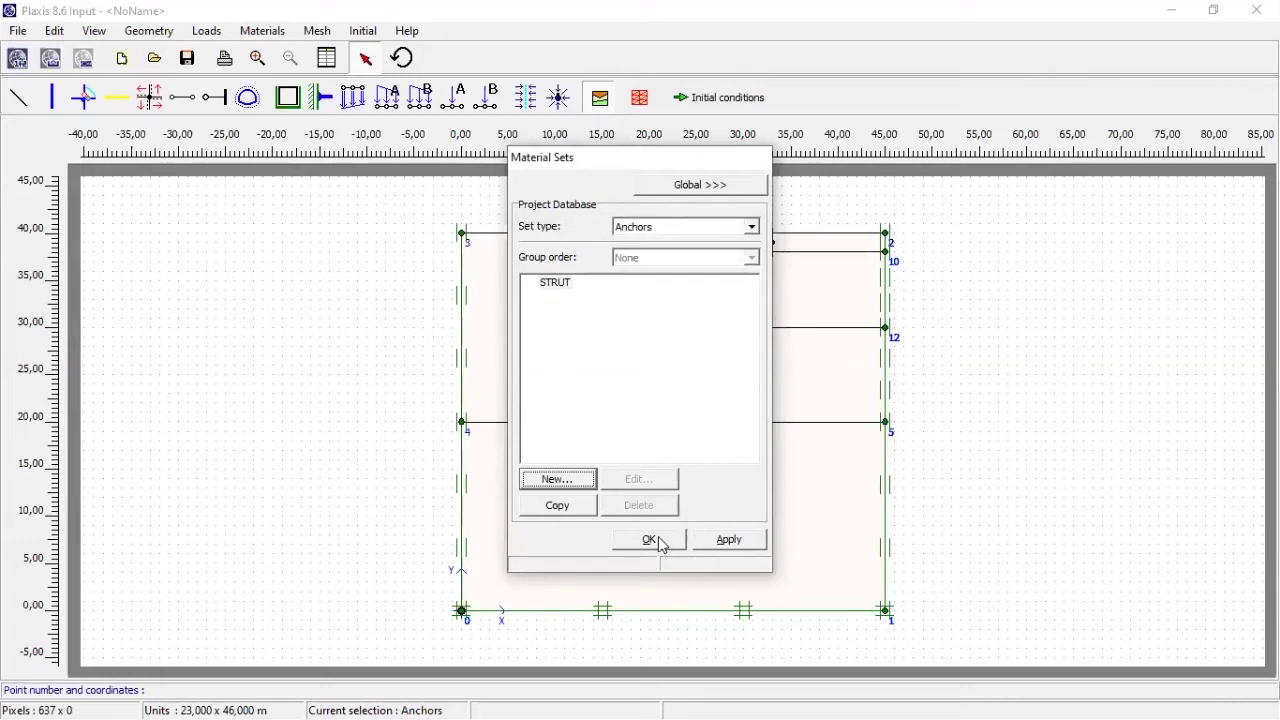
pyautogui.click(651, 541)
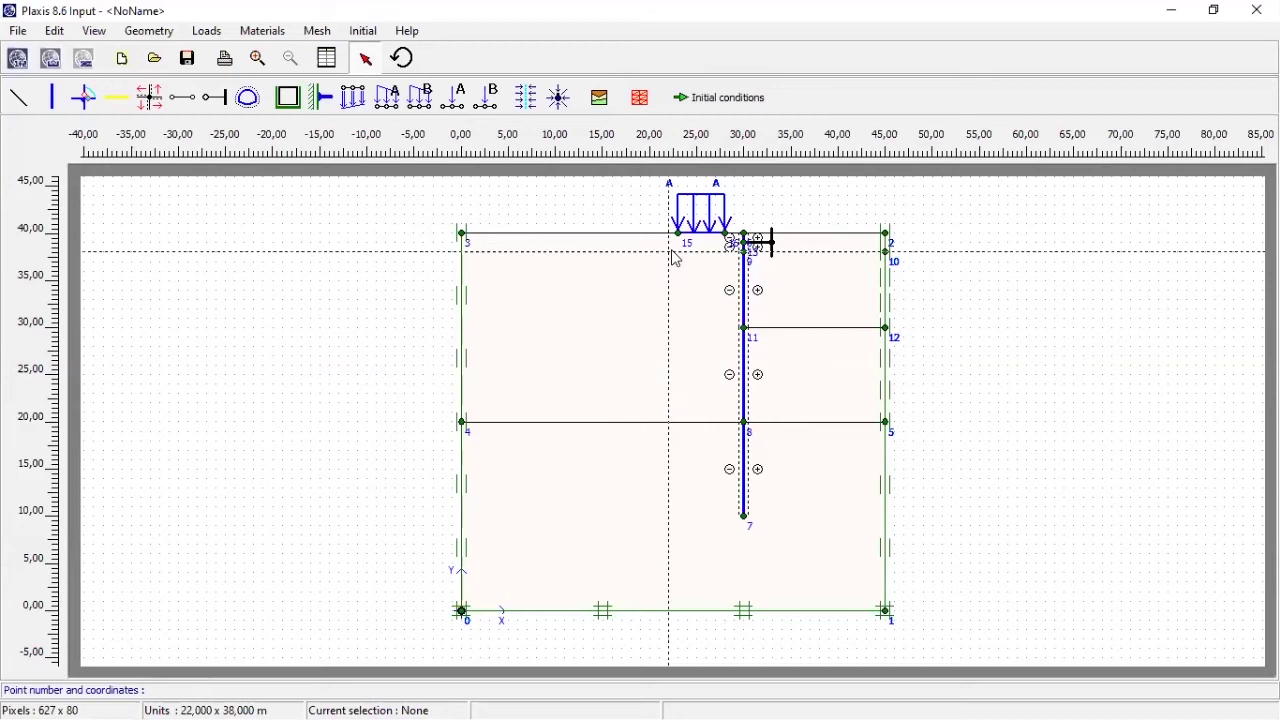
# Open the material sets and assign "lapis tanah 1" to the soil clusters above y = 20 m on both sides of the wall.
pyautogui.click(600, 98)
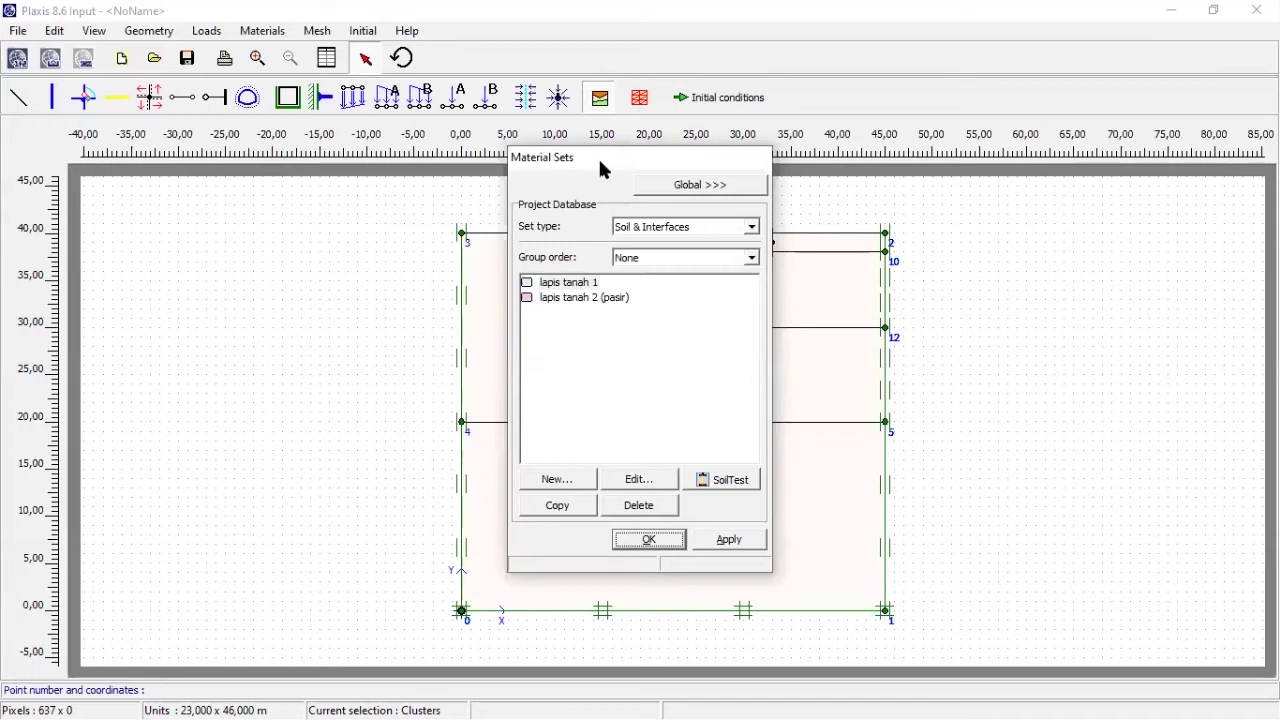
pyautogui.moveTo(598, 156); pyautogui.dragTo(1020, 178)
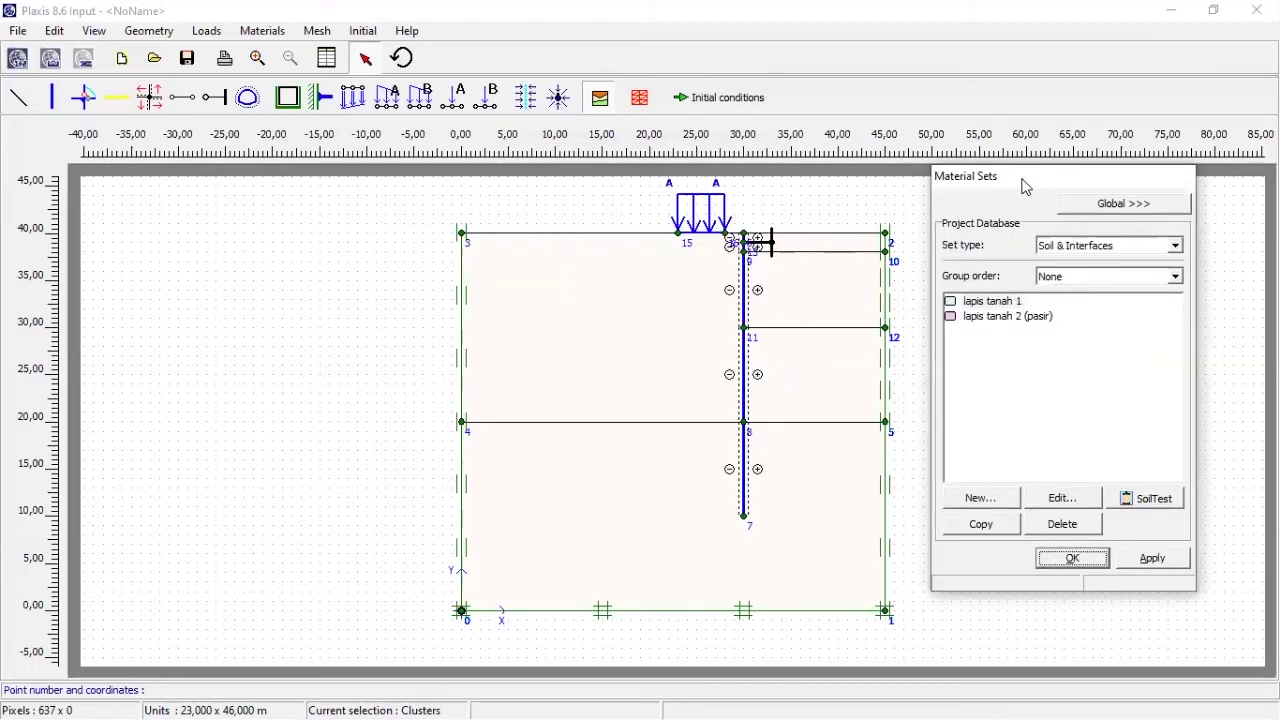
pyautogui.click(970, 304)
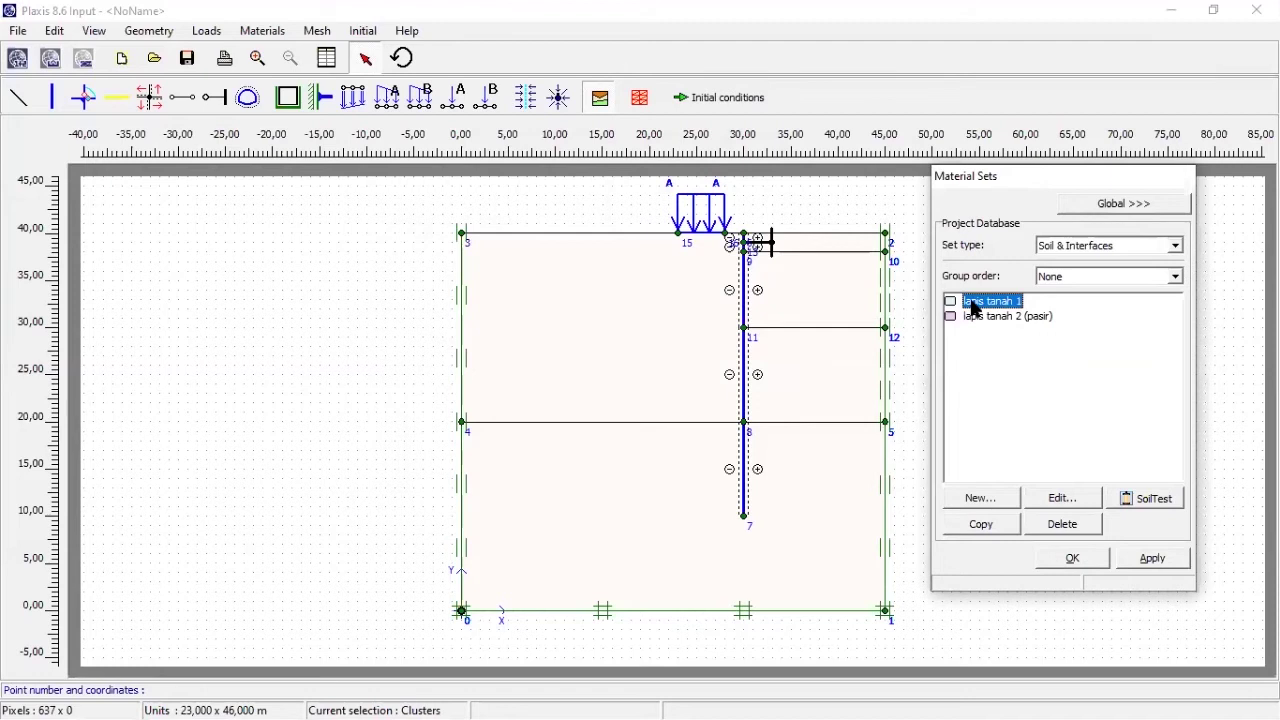
pyautogui.moveTo(968, 309); pyautogui.dragTo(694, 338)
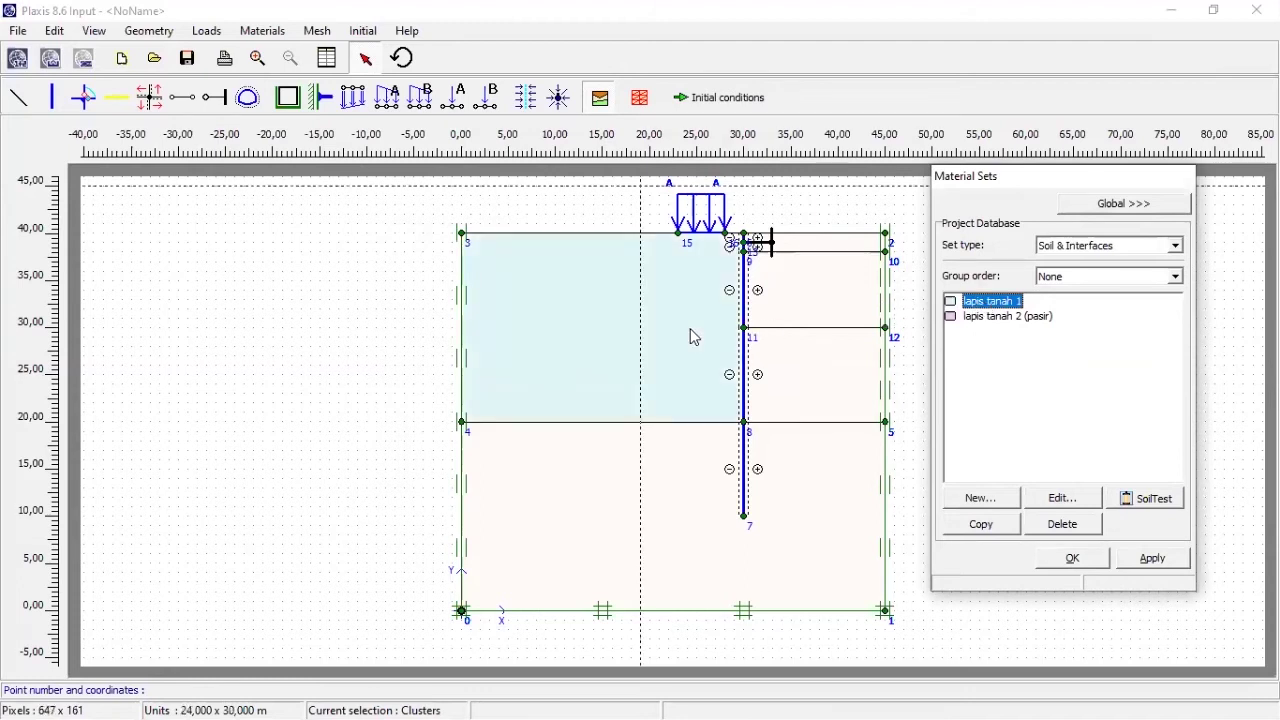
pyautogui.moveTo(975, 310); pyautogui.dragTo(846, 310)
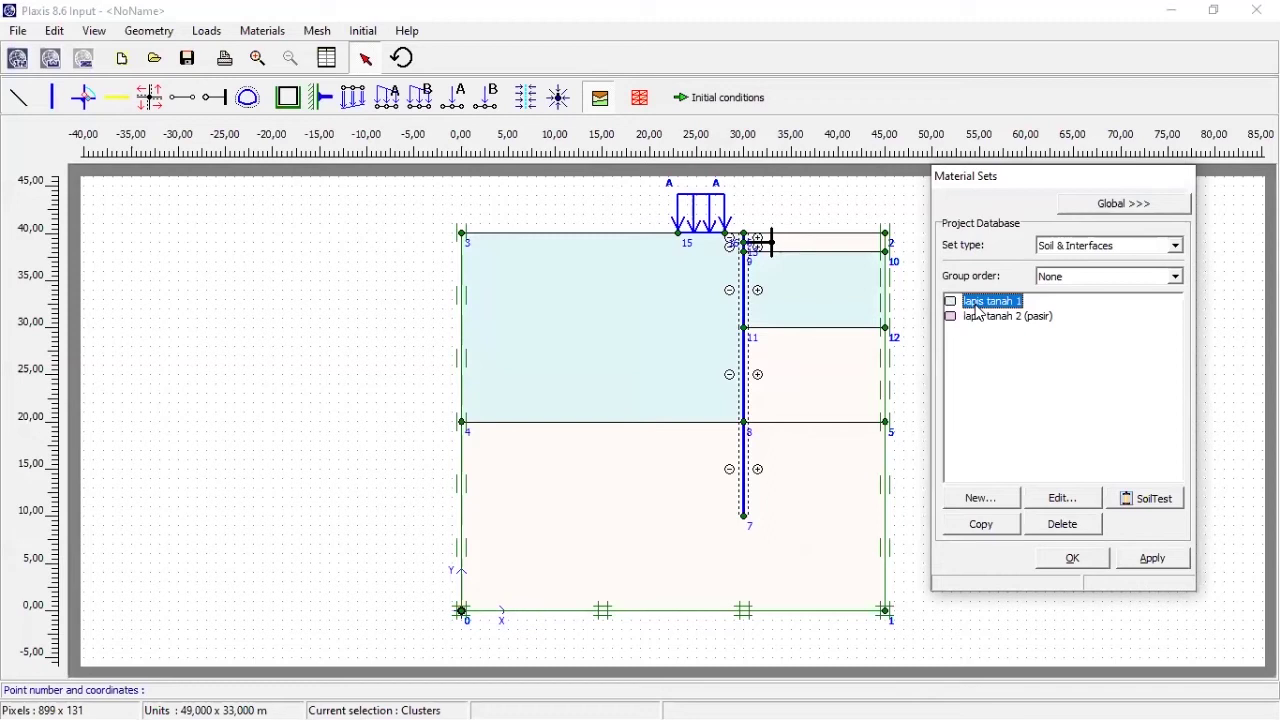
pyautogui.moveTo(976, 311)
pyautogui.mouseDown()
pyautogui.moveTo(855, 253)
pyautogui.moveTo(970, 310)
pyautogui.moveTo(803, 400)
pyautogui.mouseUp()
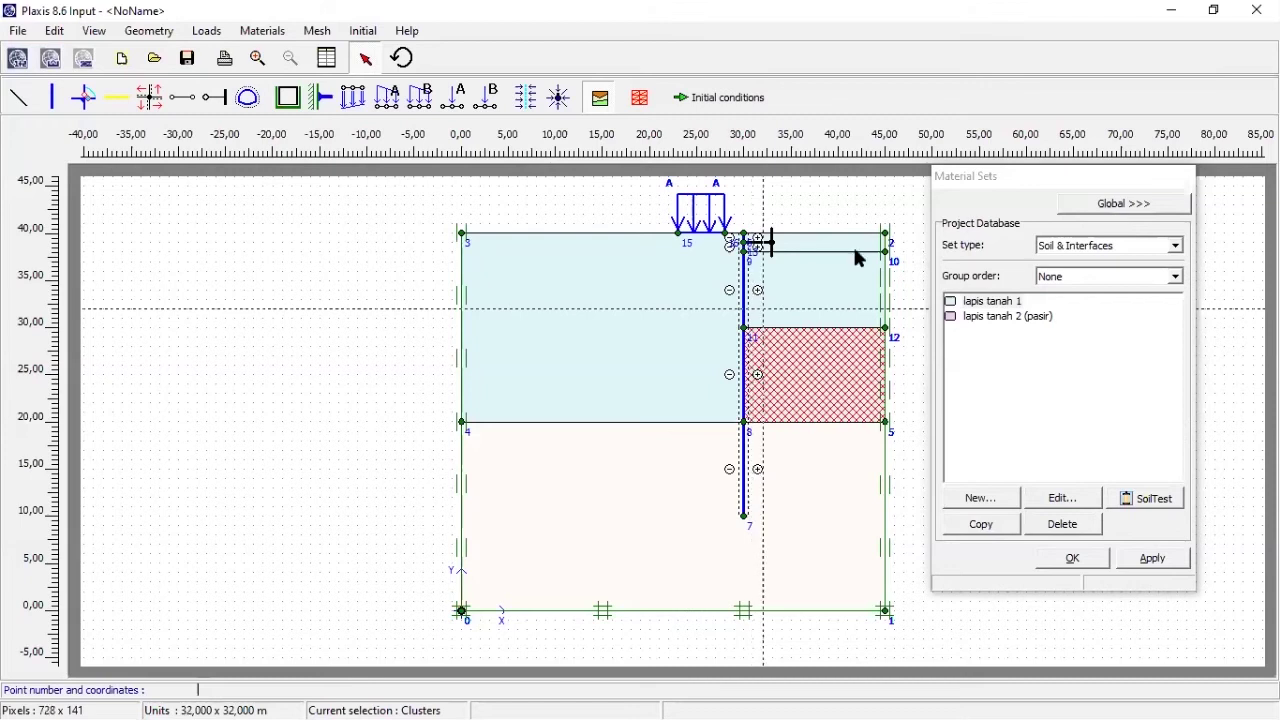
# Switch the material sets to Plates, review the properties of "DPT" and close the material sets.
pyautogui.click(1083, 250)
pyautogui.click(1077, 275)
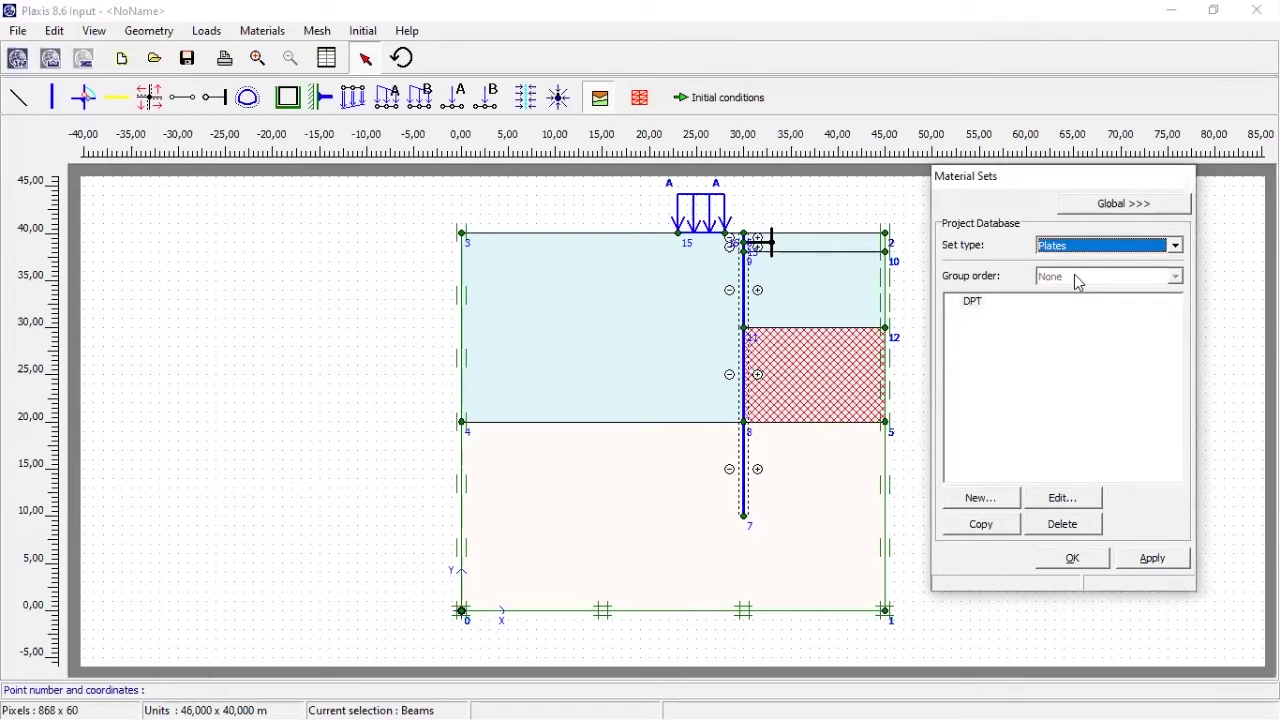
pyautogui.click(975, 303)
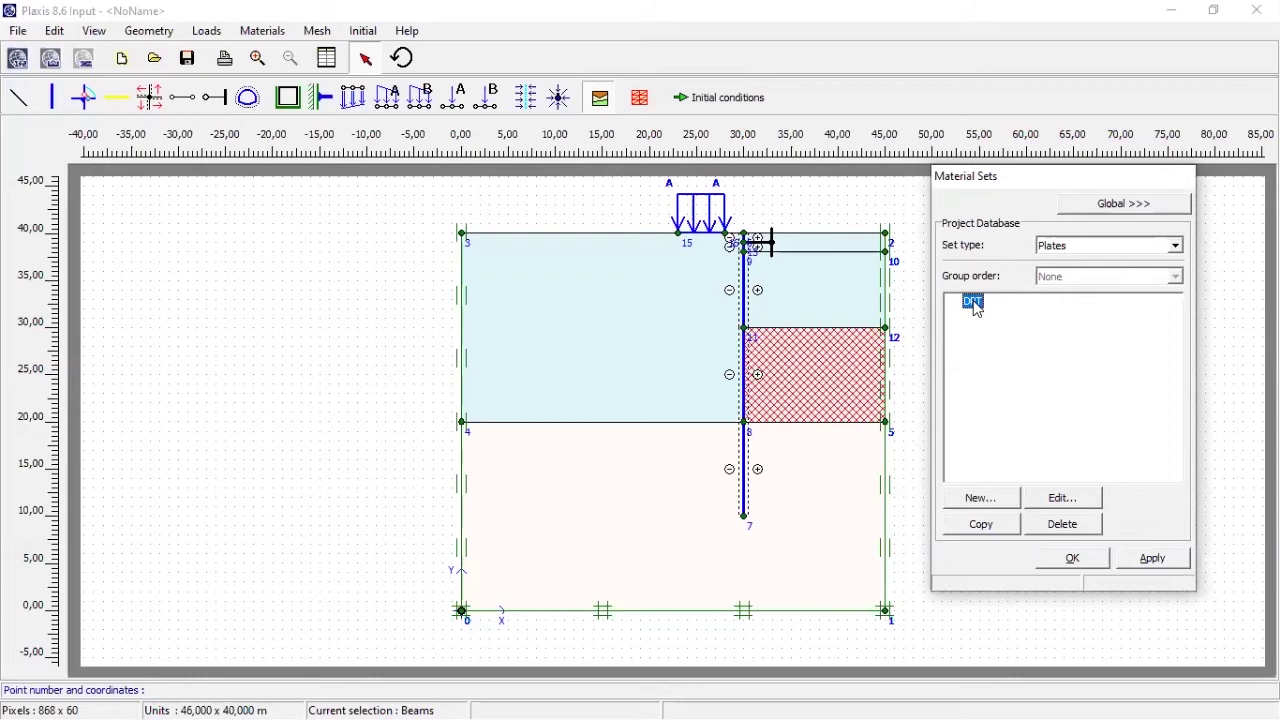
pyautogui.click(1006, 391)
pyautogui.click(978, 309)
pyautogui.click(1061, 497)
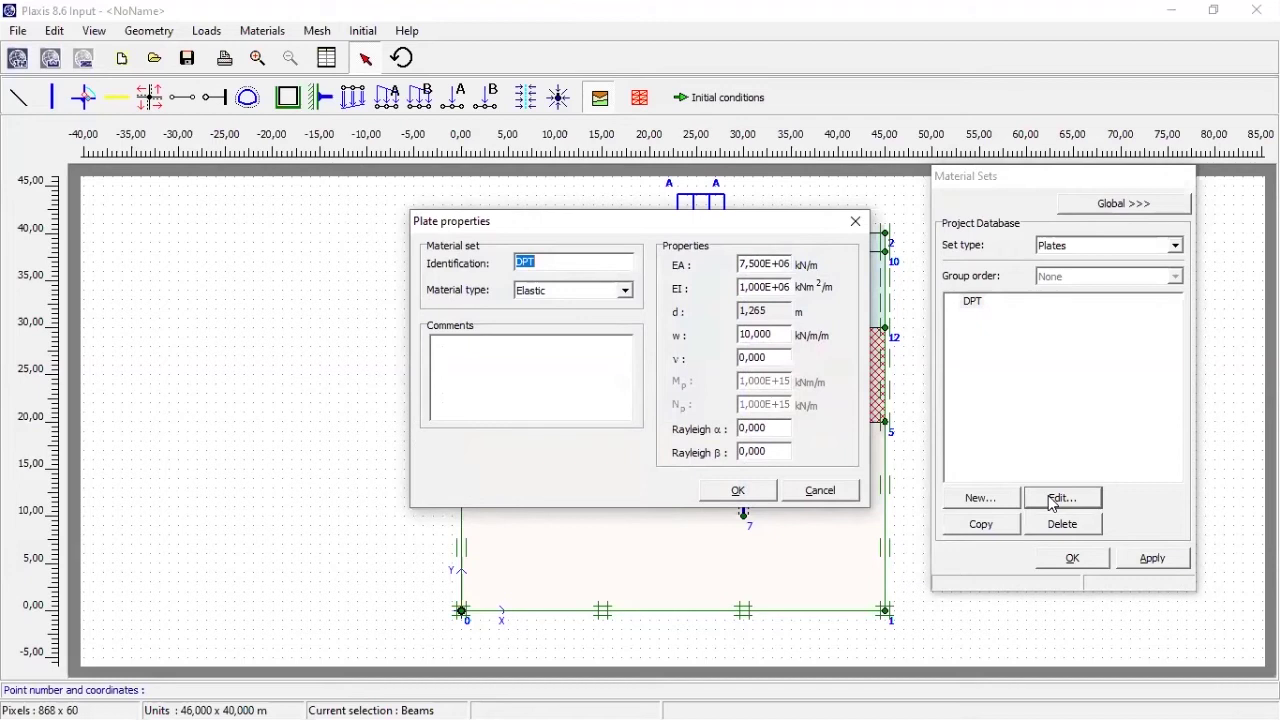
pyautogui.click(763, 496)
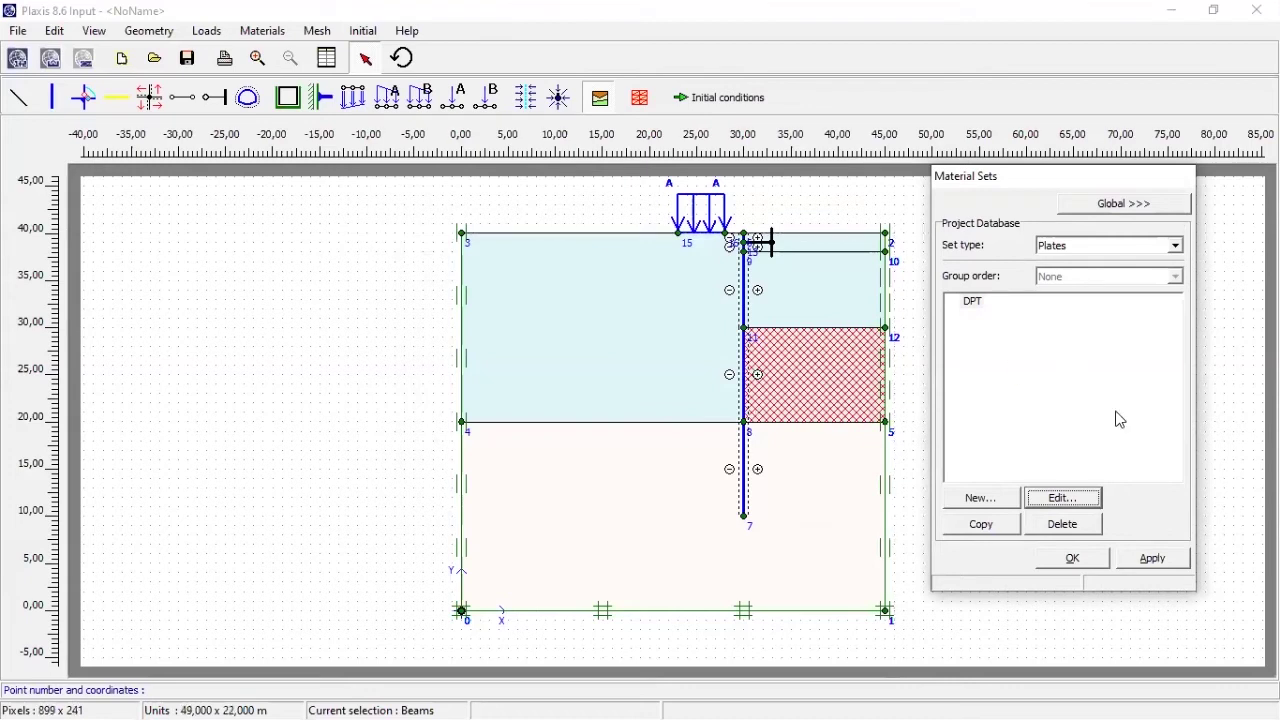
pyautogui.click(1095, 562)
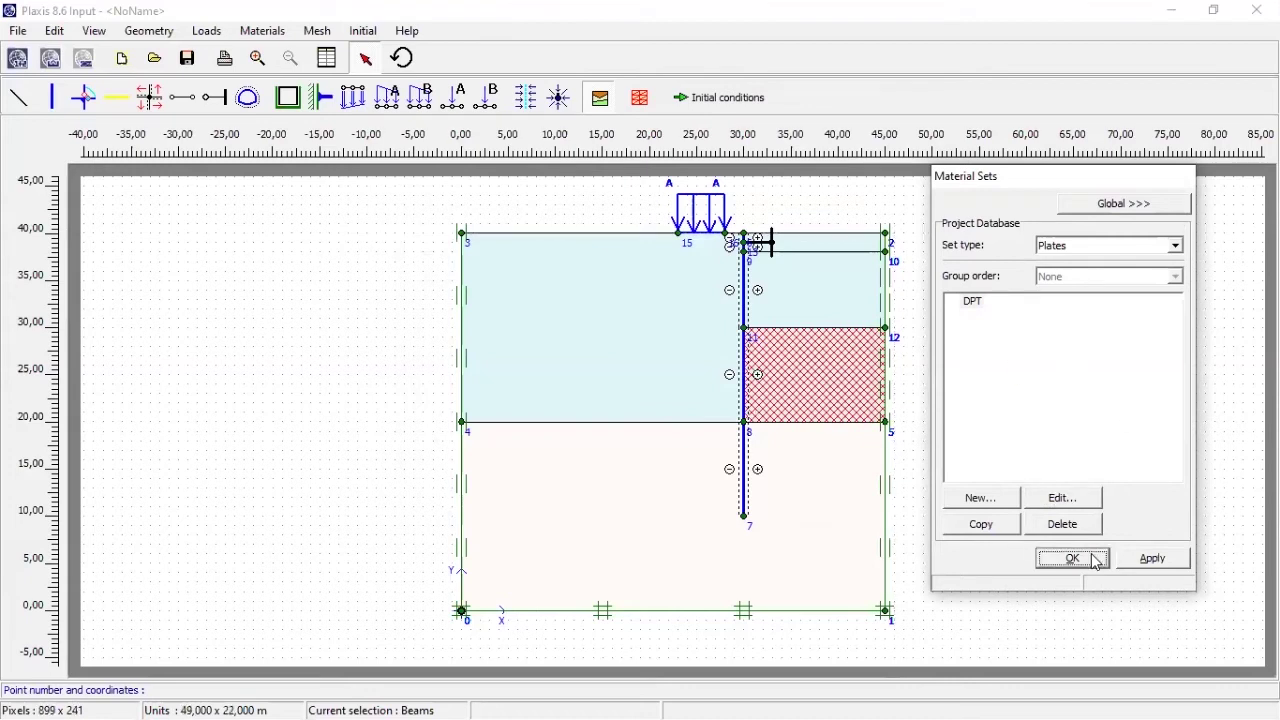
# Reopen the material sets and assign "lapis tanah 2 (pasir)" to the lower soil cluster below y = 20 m.
pyautogui.click(603, 105)
pyautogui.click(982, 318)
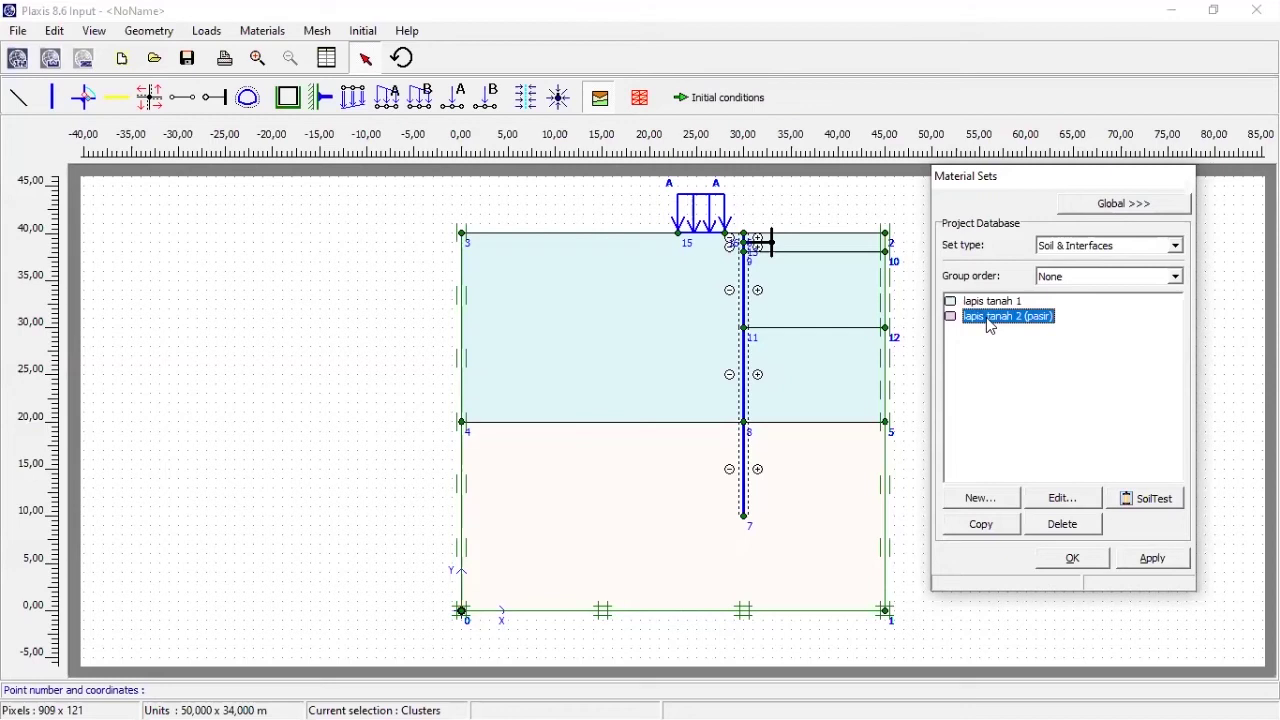
pyautogui.moveTo(967, 326); pyautogui.dragTo(801, 487)
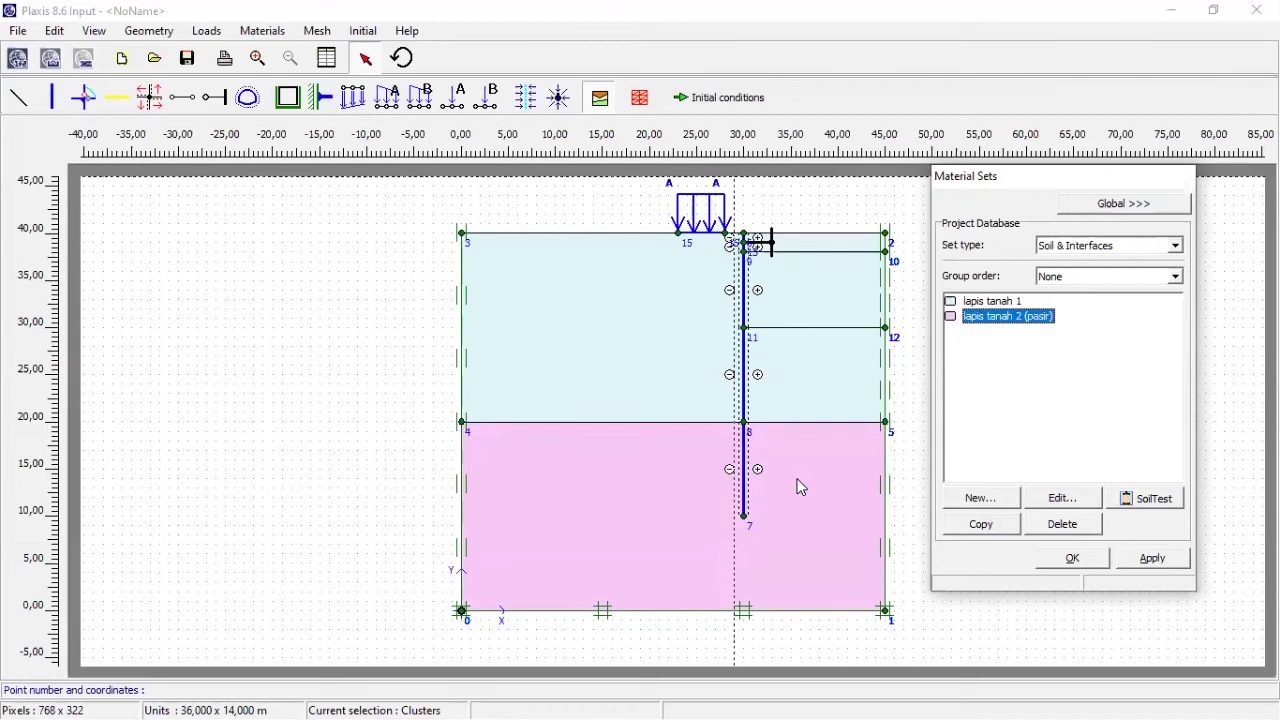
# Switch the material sets to Plates and assign "DPT" to the vertical wall at x = 30 m.
pyautogui.click(1083, 250)
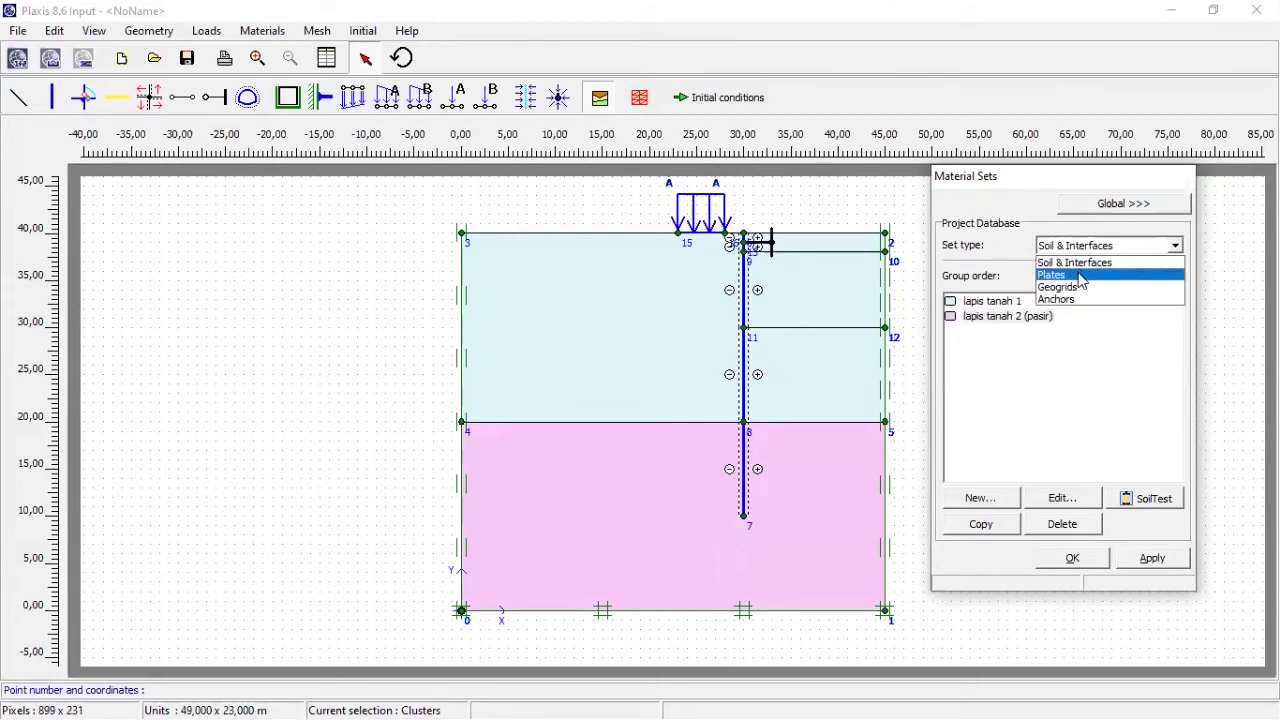
pyautogui.click(1082, 276)
pyautogui.click(976, 306)
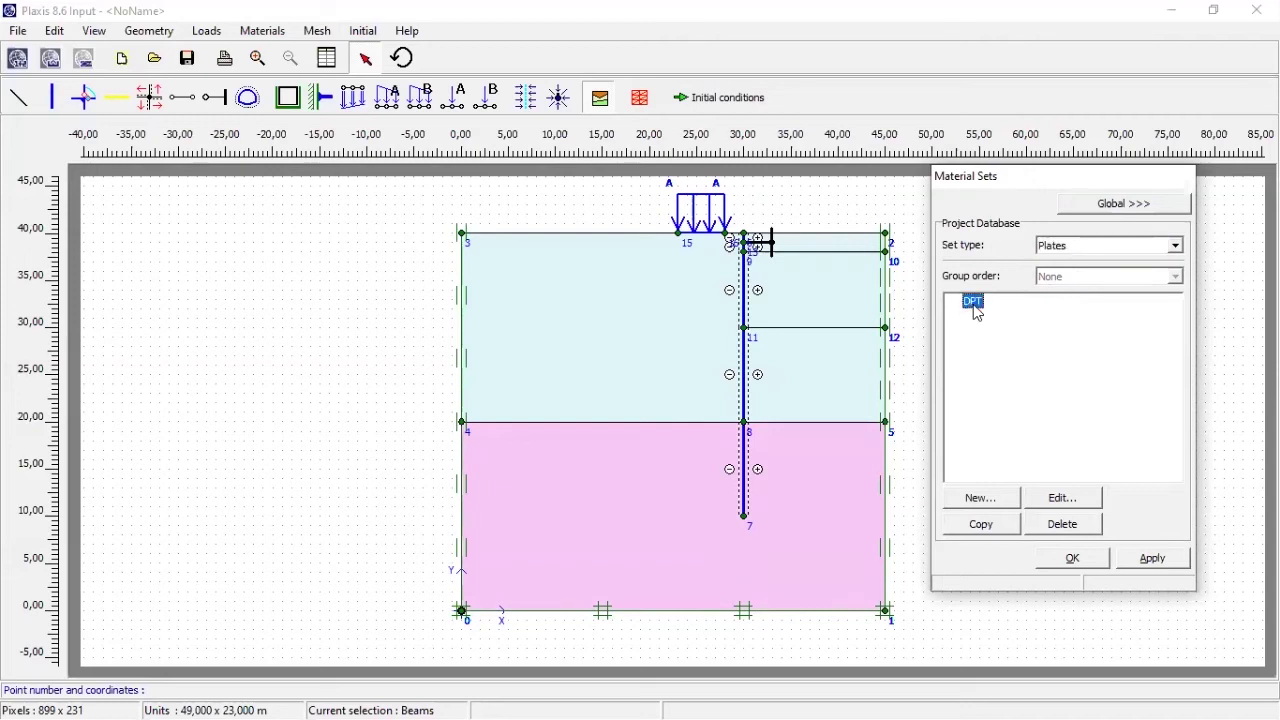
pyautogui.moveTo(972, 310); pyautogui.dragTo(746, 315)
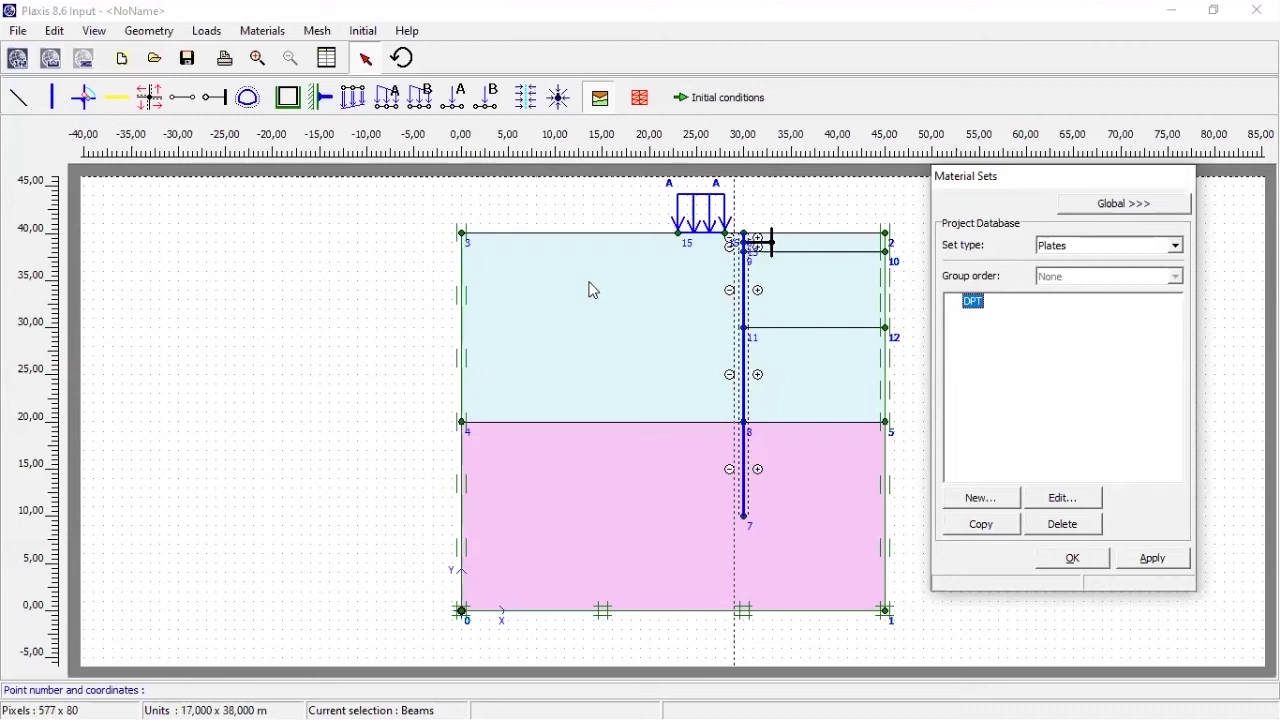
# Switch back to Soil & Interfaces and reapply "lapis tanah 1" to the upper clusters on both sides of the wall.
pyautogui.click(1104, 244)
pyautogui.click(1095, 264)
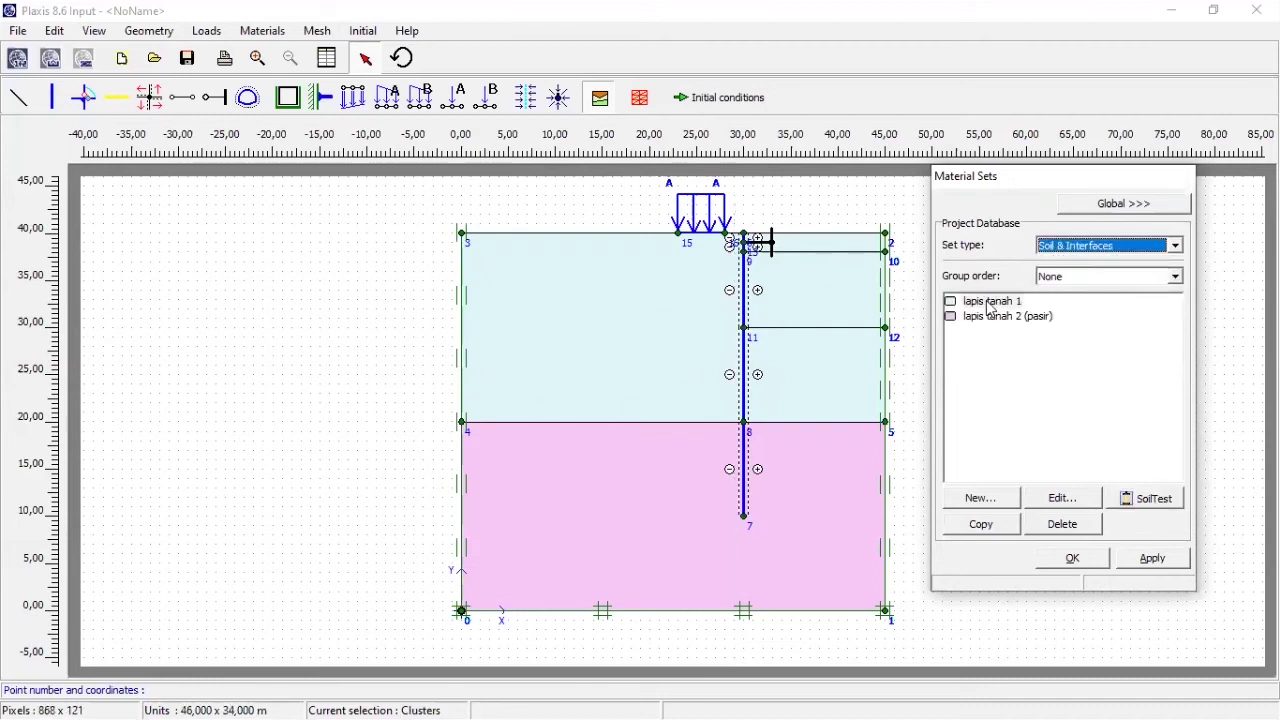
pyautogui.click(984, 303)
pyautogui.moveTo(982, 308); pyautogui.dragTo(718, 336)
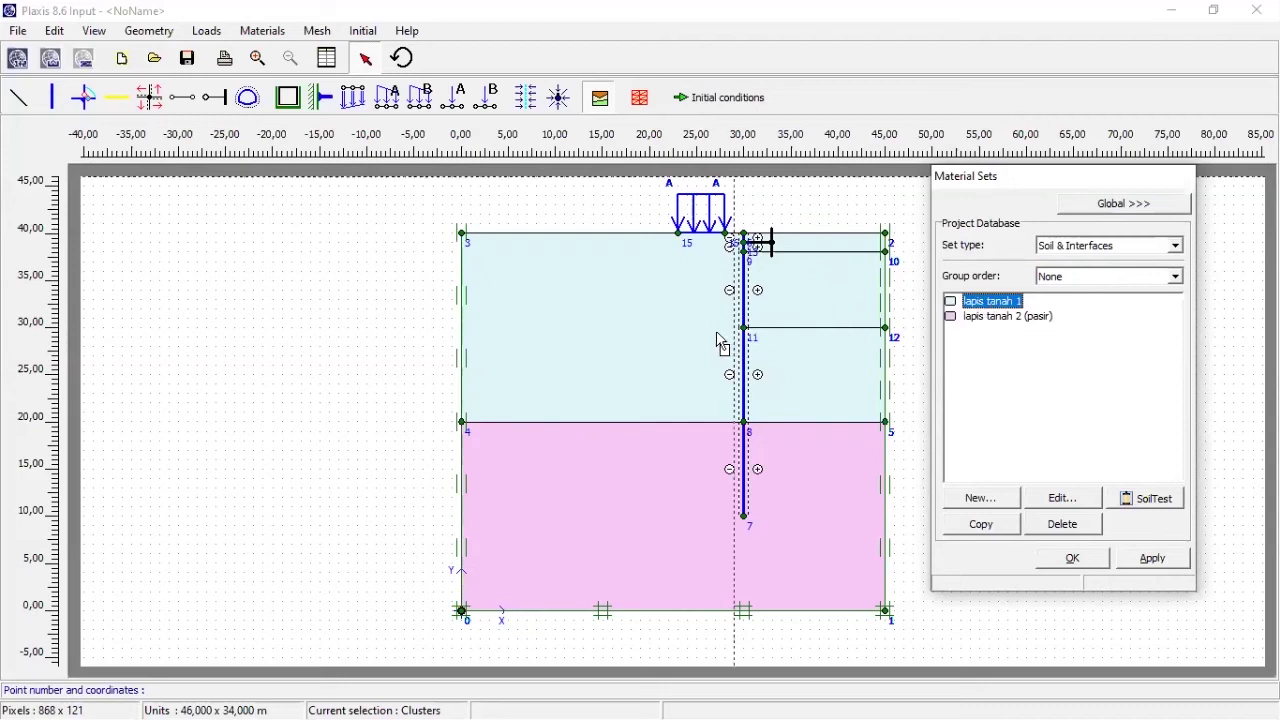
pyautogui.moveTo(984, 308); pyautogui.dragTo(831, 386)
# Reapply the plate set "DPT" to the wall and close the material sets.
pyautogui.click(1094, 250)
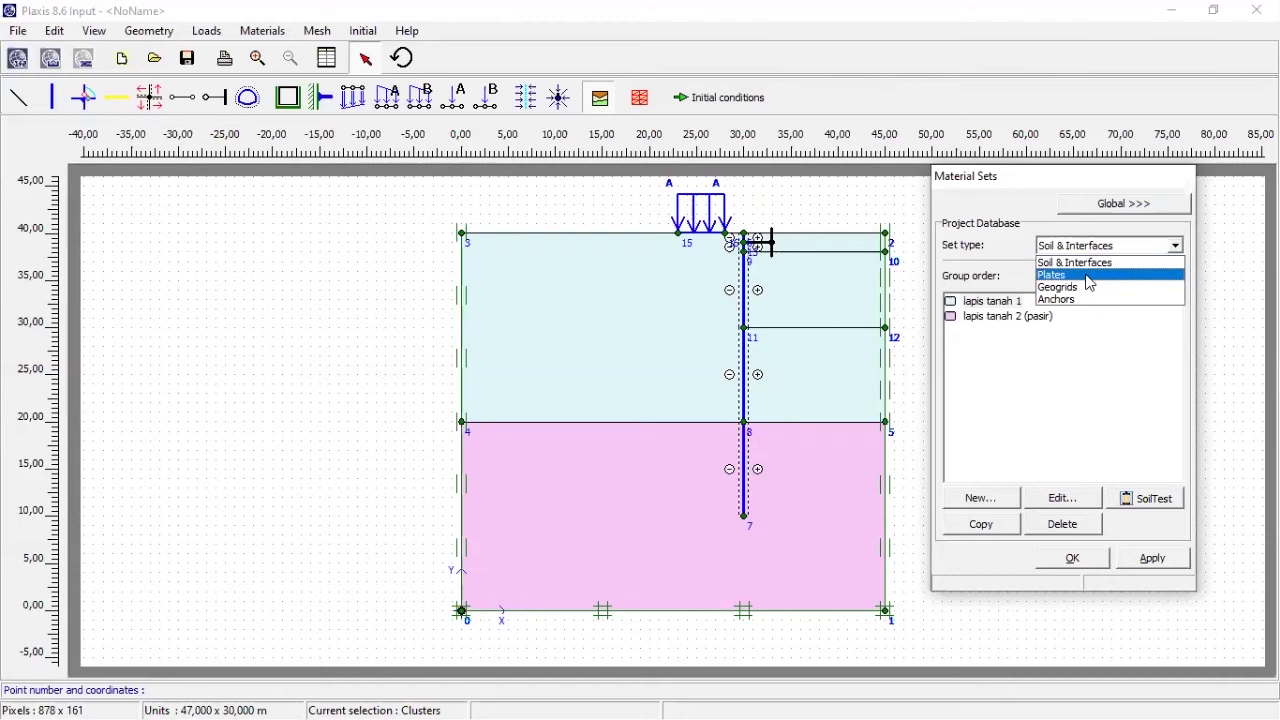
pyautogui.click(1086, 275)
pyautogui.click(974, 303)
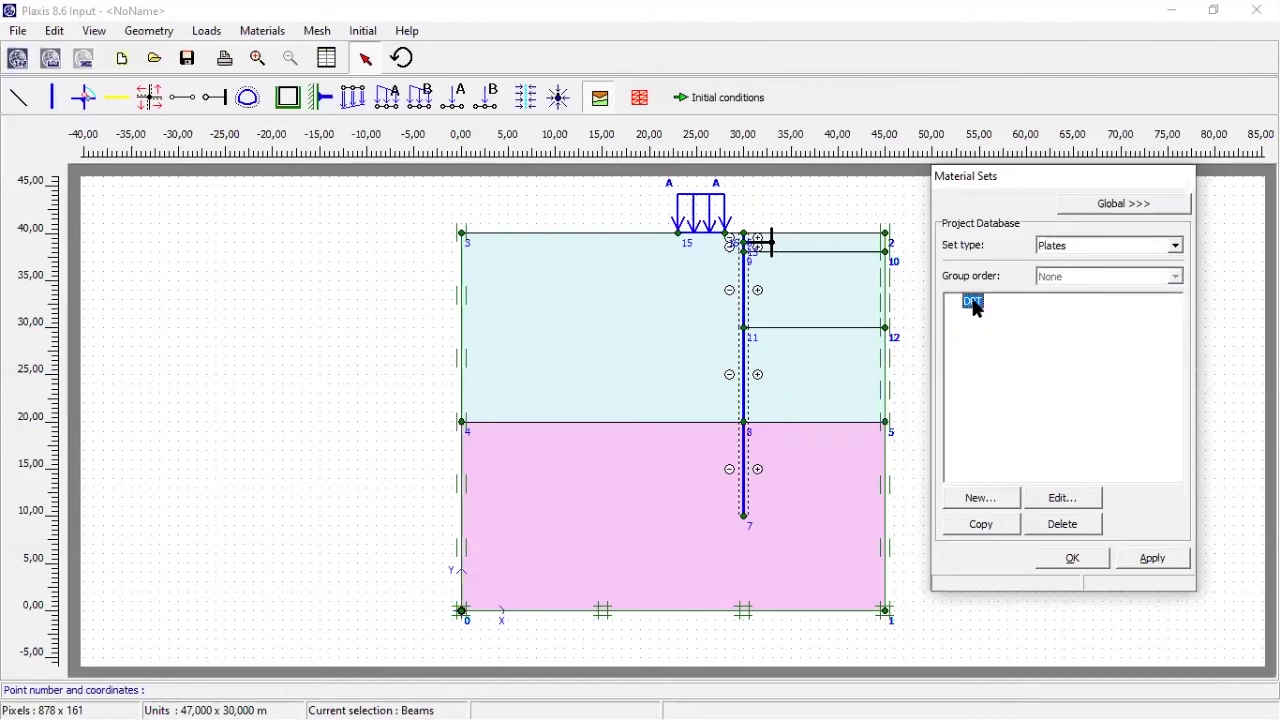
pyautogui.click(747, 318)
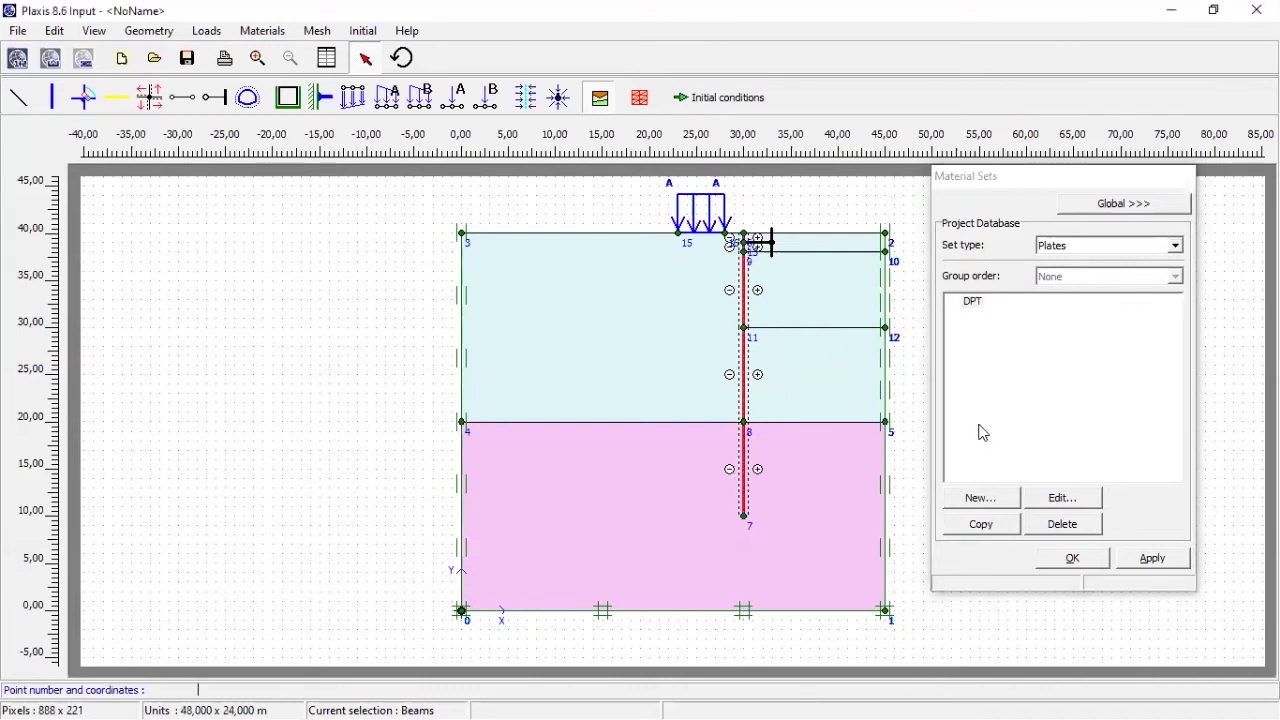
pyautogui.click(1073, 560)
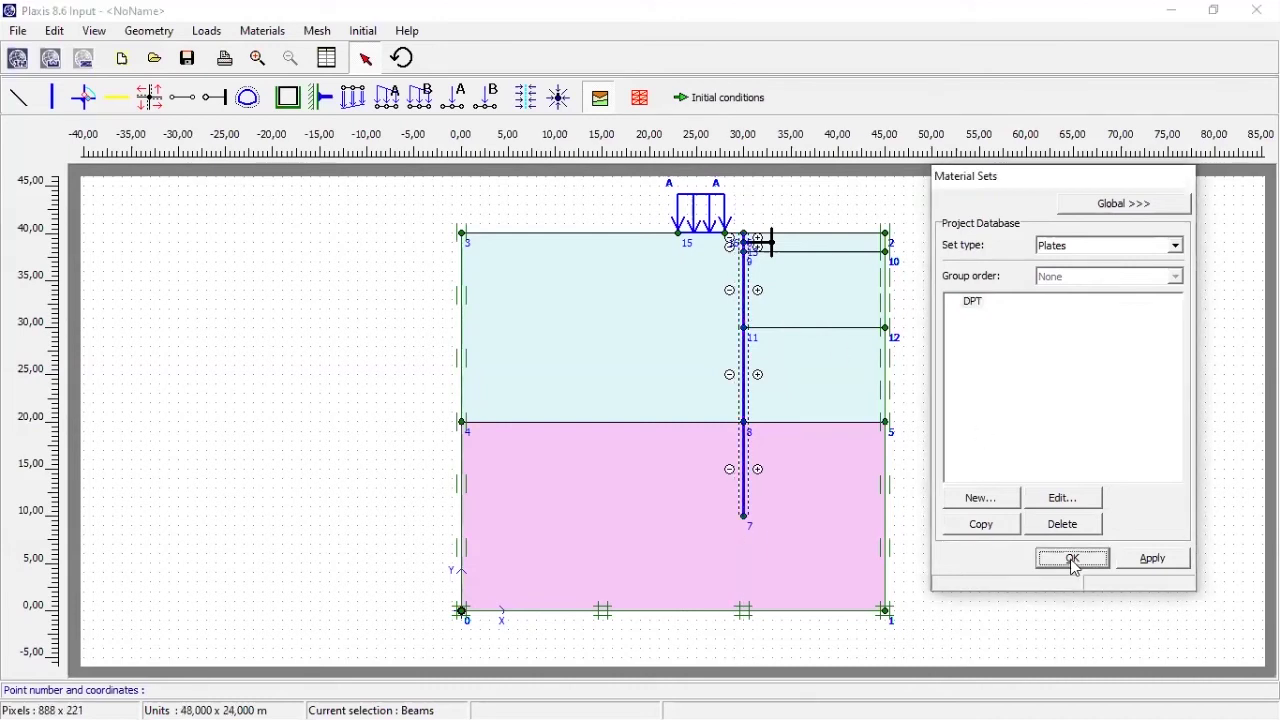
# Check which material set is assigned to the plate on the wall line.
pyautogui.doubleClick(746, 314)
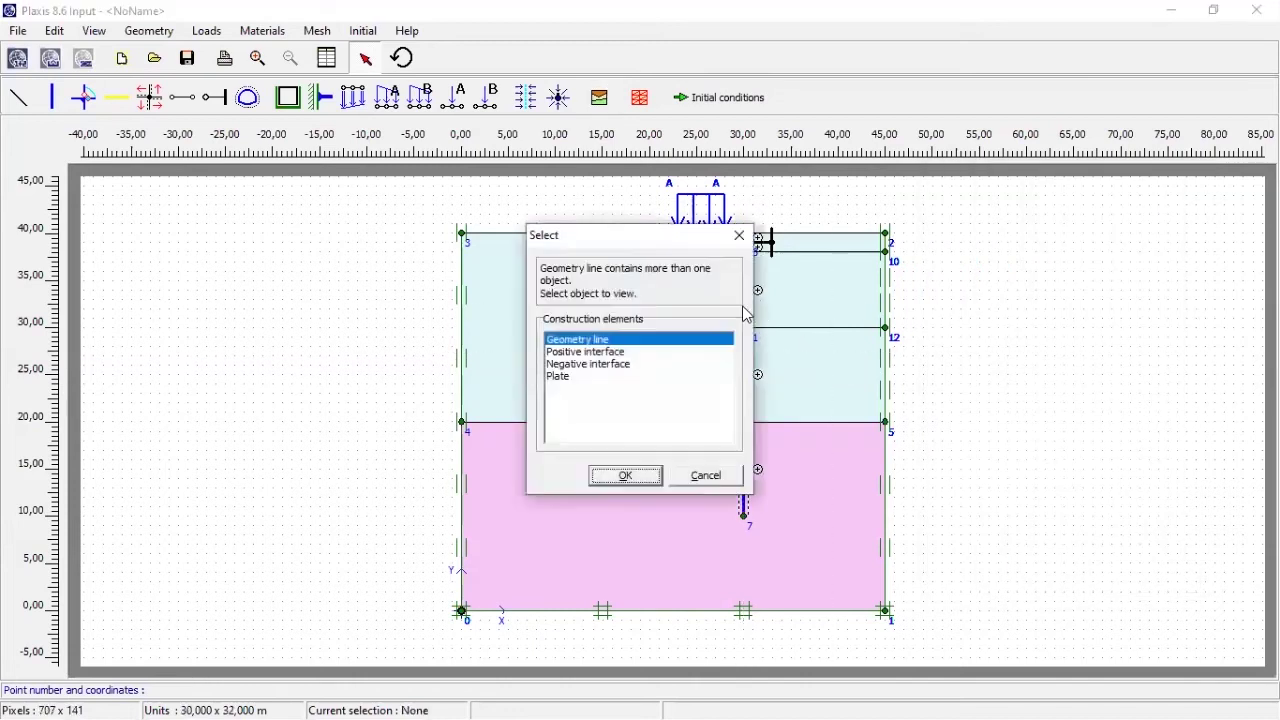
pyautogui.click(563, 378)
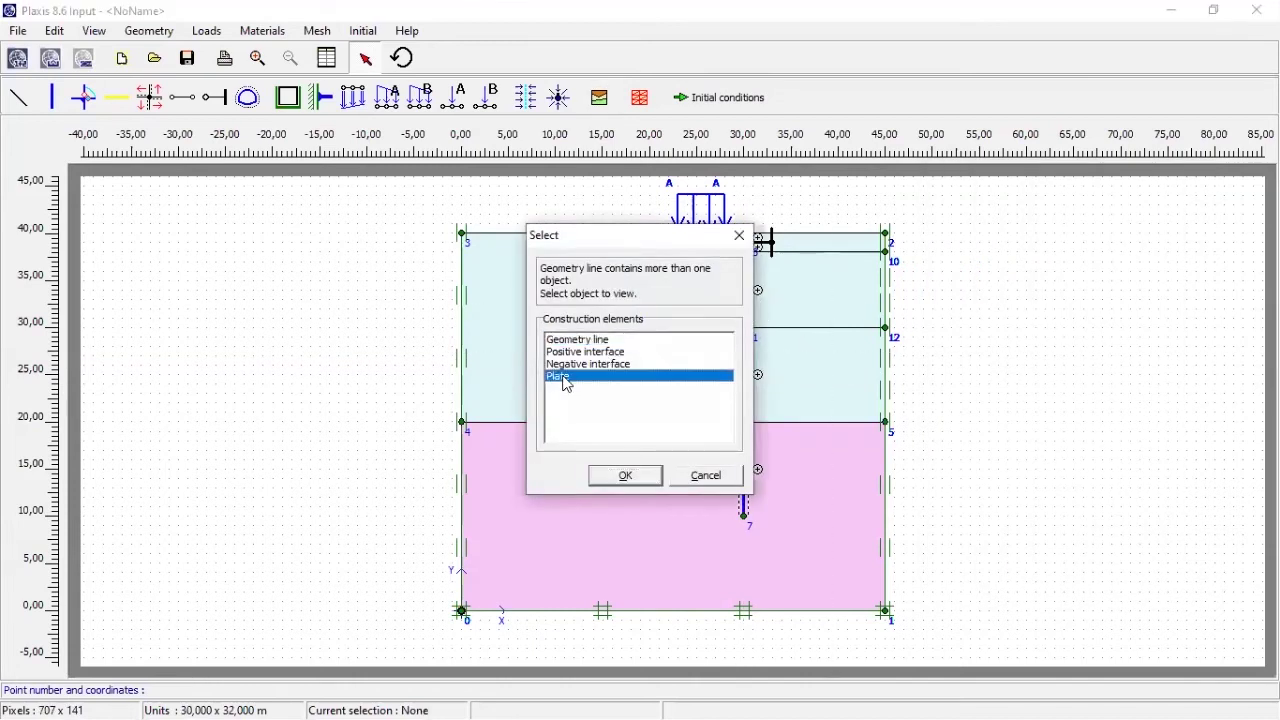
pyautogui.click(623, 476)
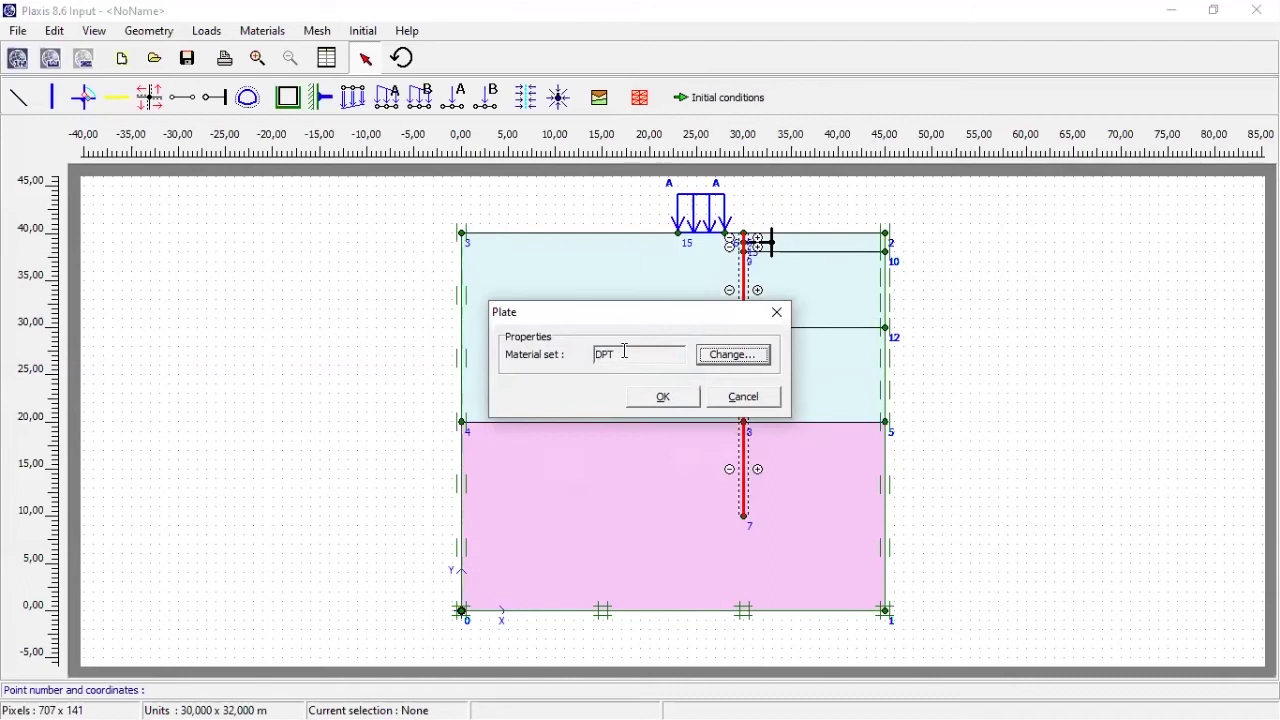
pyautogui.click(663, 398)
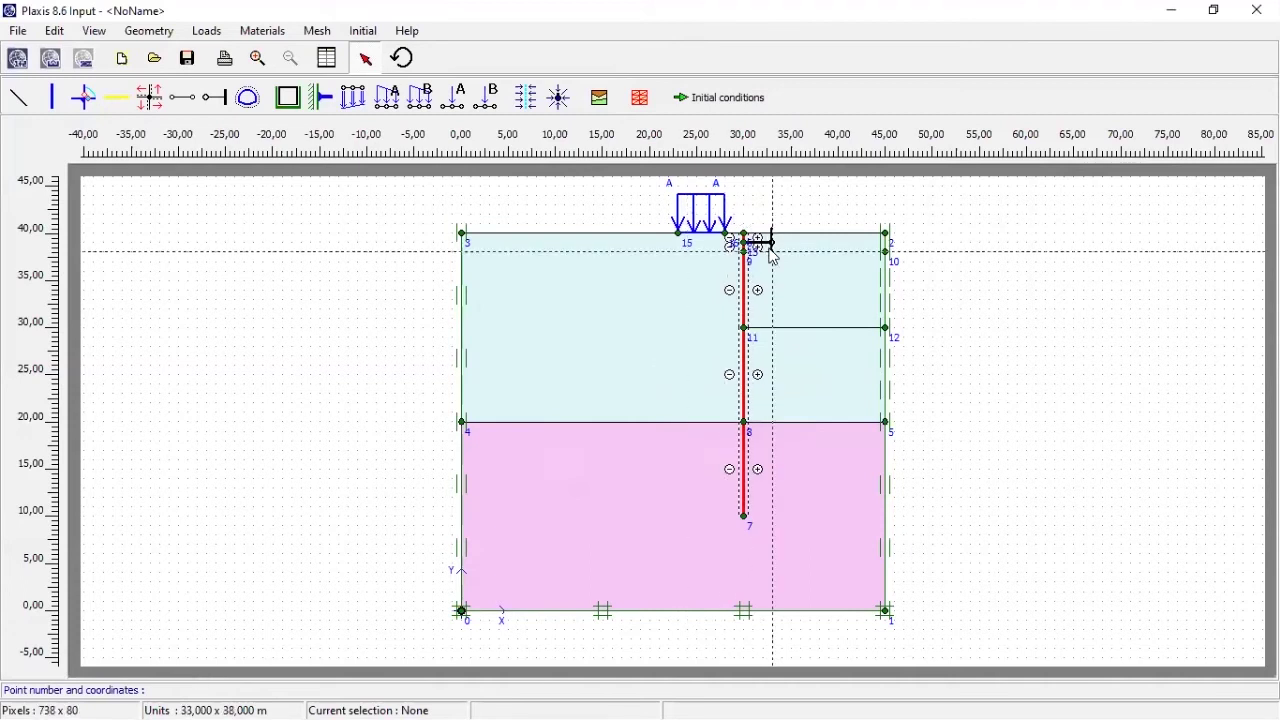
# Assign the anchor set "STRUT" to the fixed-end anchor near the top of the wall and close the material sets.
pyautogui.click(609, 115)
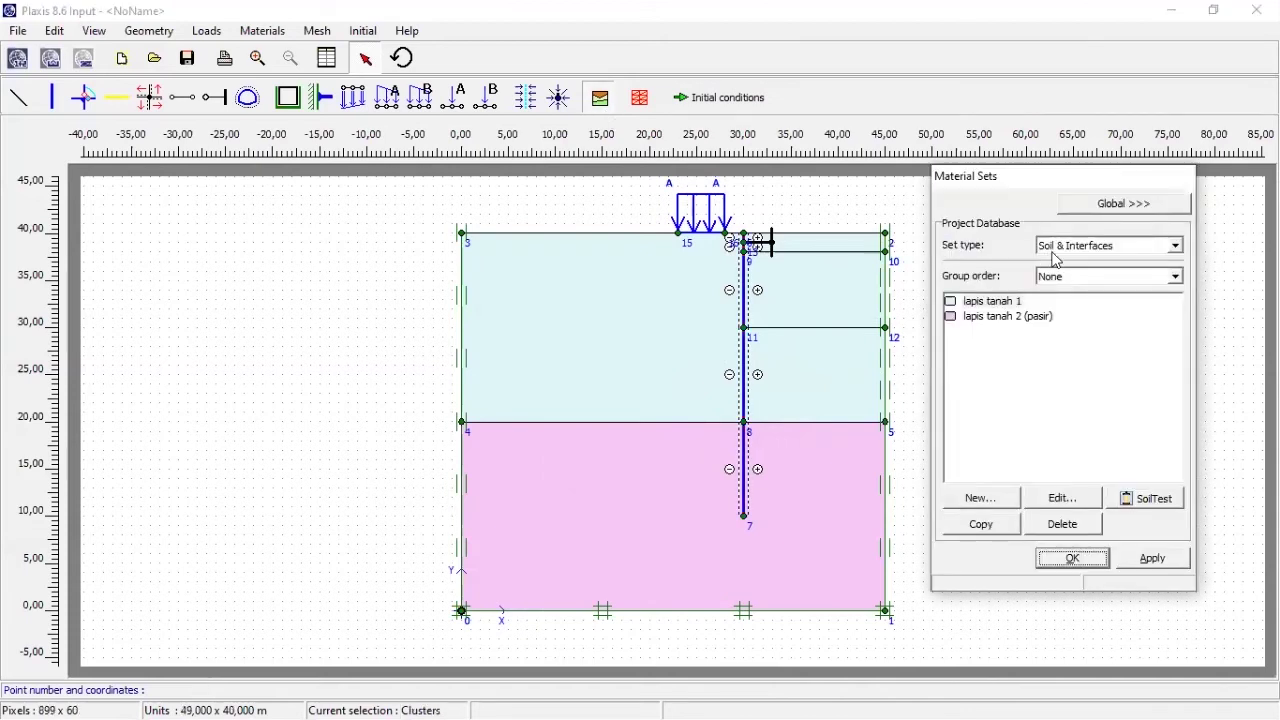
pyautogui.click(1055, 247)
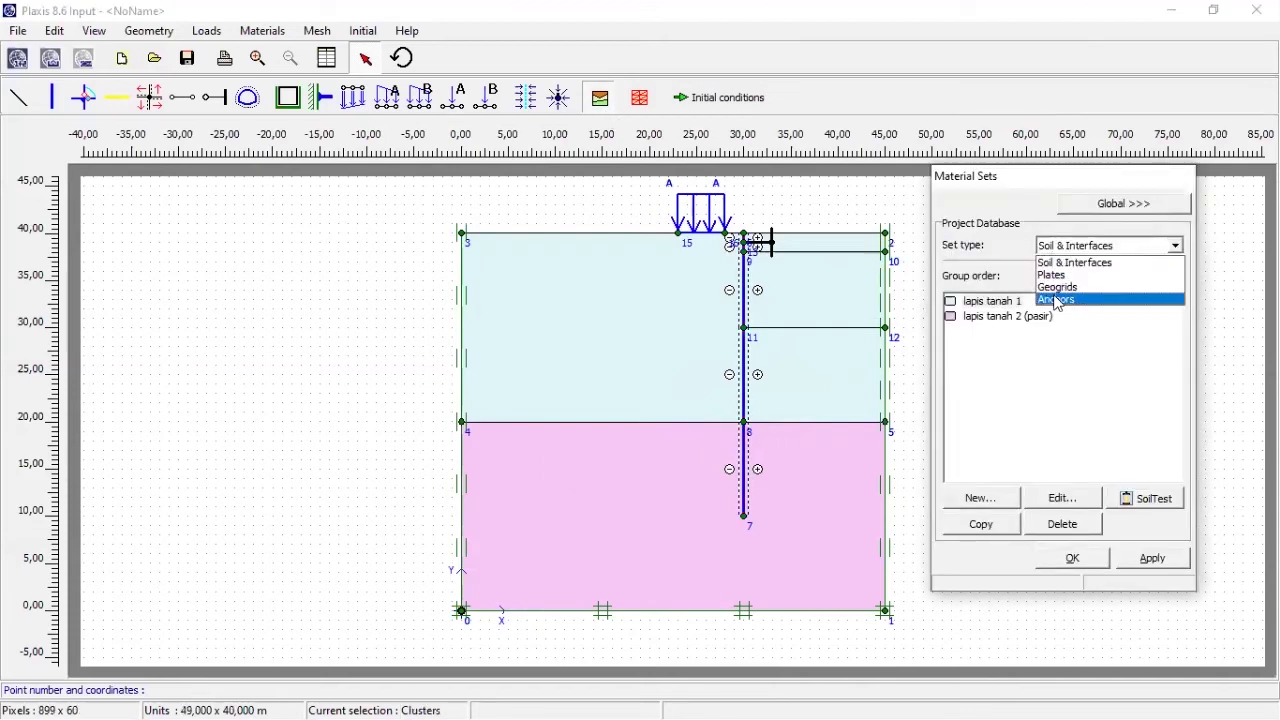
pyautogui.click(1058, 300)
pyautogui.moveTo(982, 302); pyautogui.dragTo(766, 246)
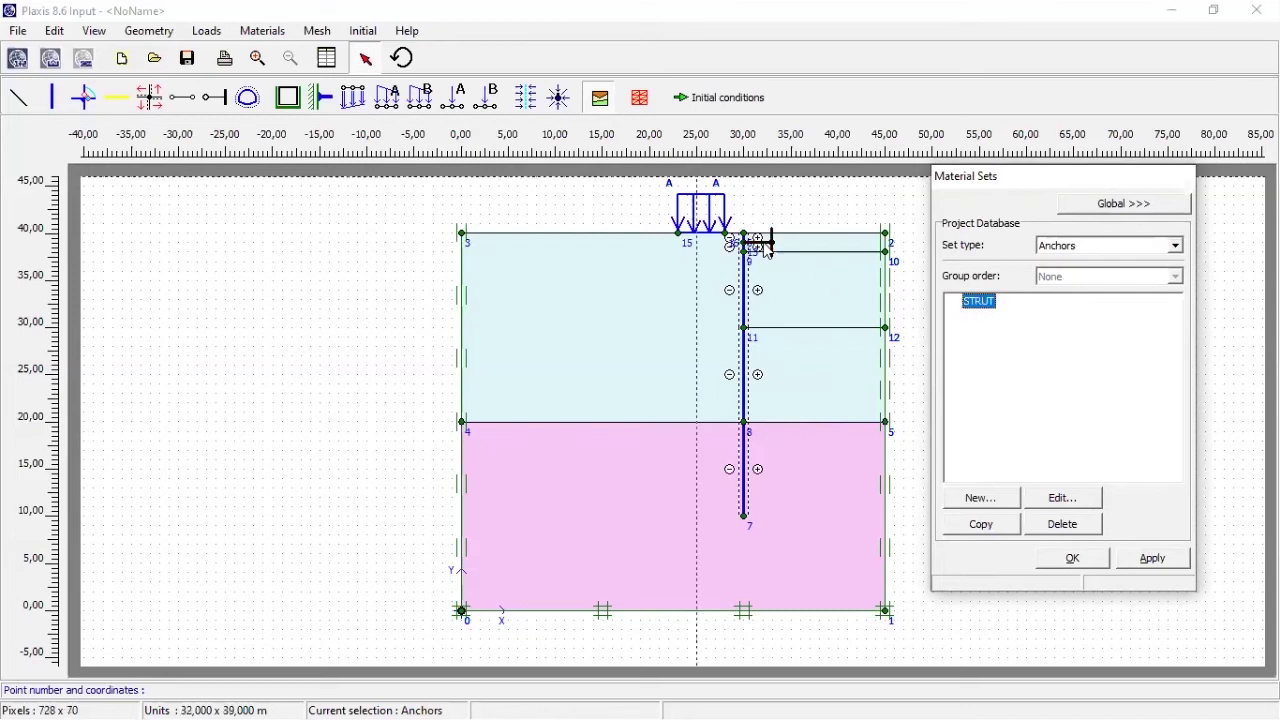
pyautogui.click(1071, 561)
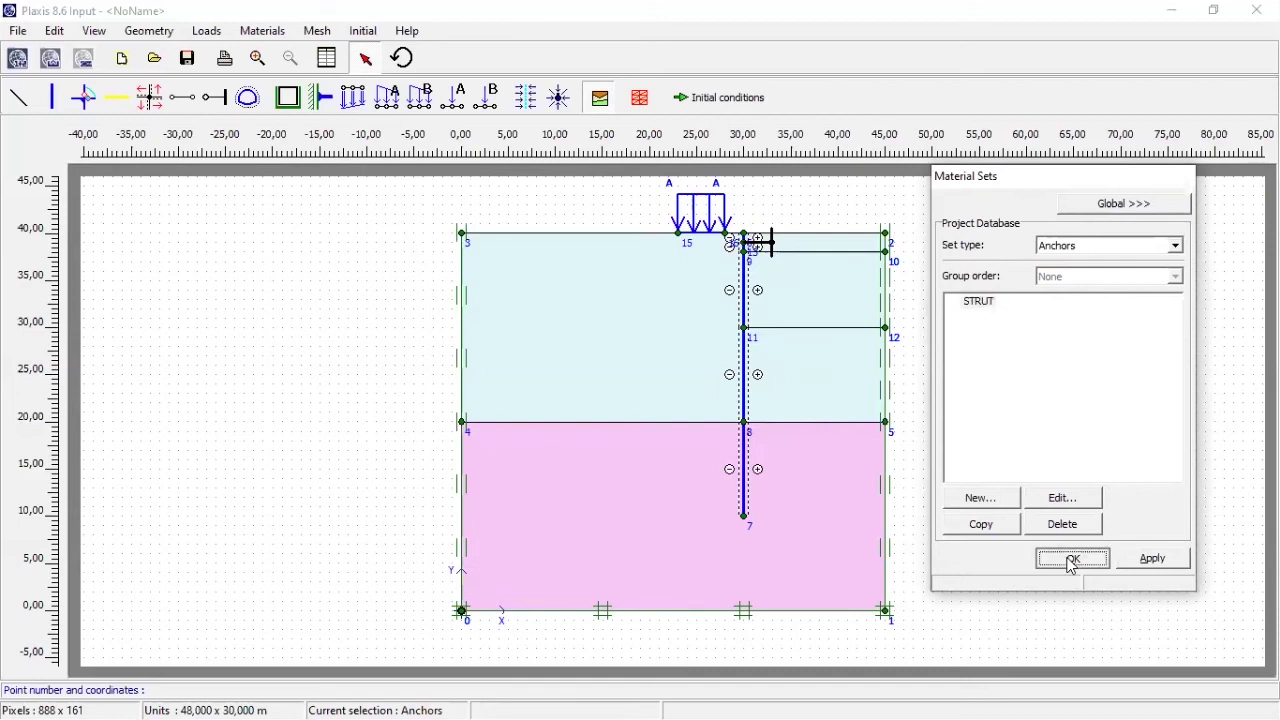
# Check the material set, equivalent length and angle of the fixed-end anchor at the wall.
pyautogui.doubleClick(772, 246)
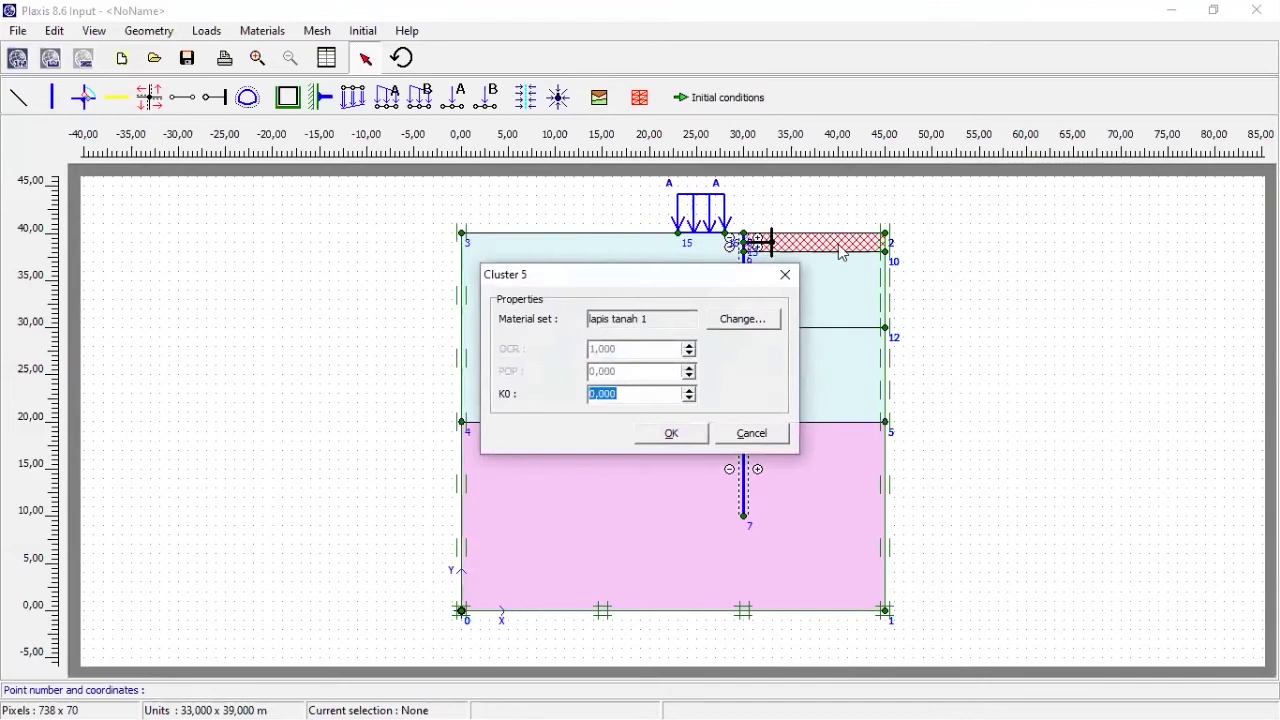
pyautogui.press('Escape')
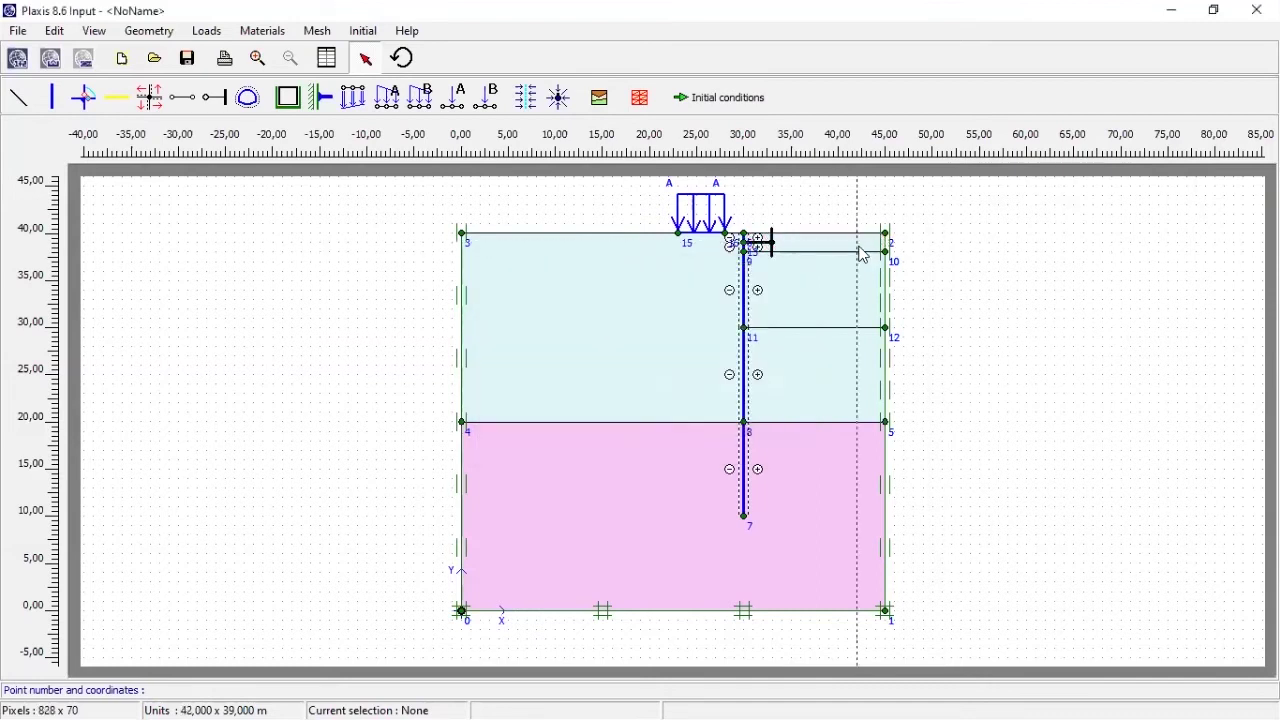
pyautogui.doubleClick(774, 247)
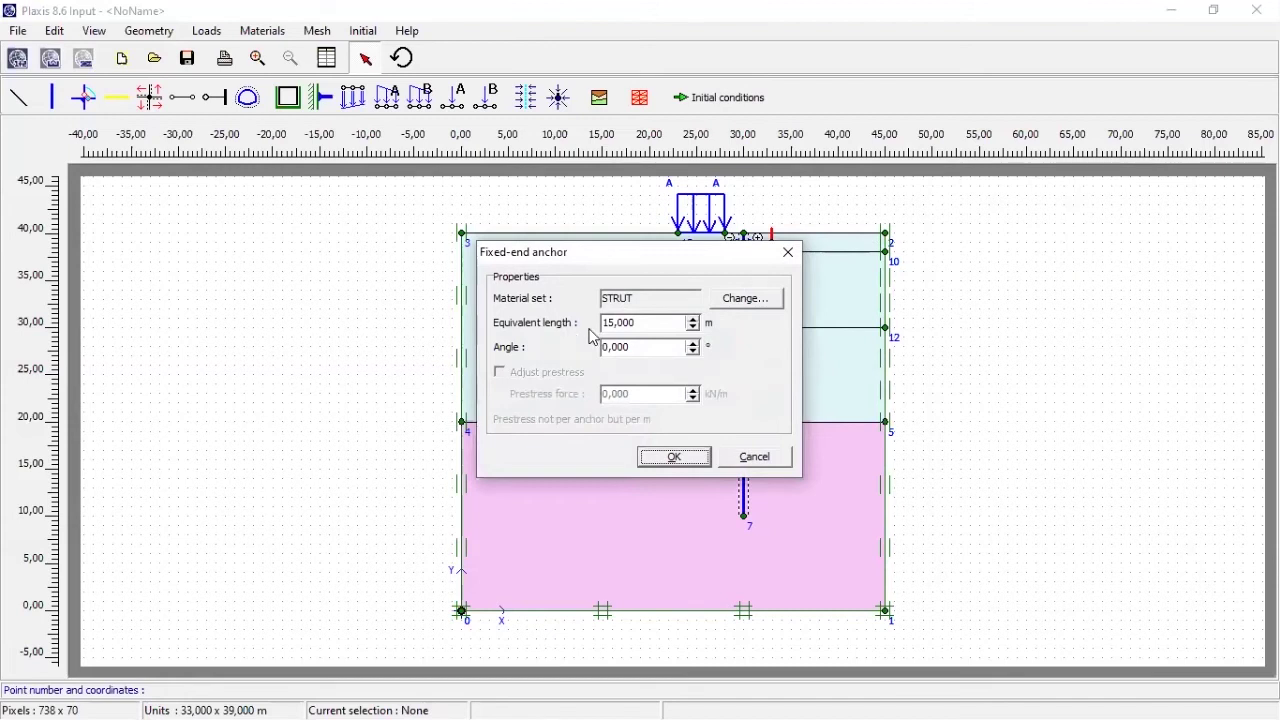
pyautogui.click(668, 460)
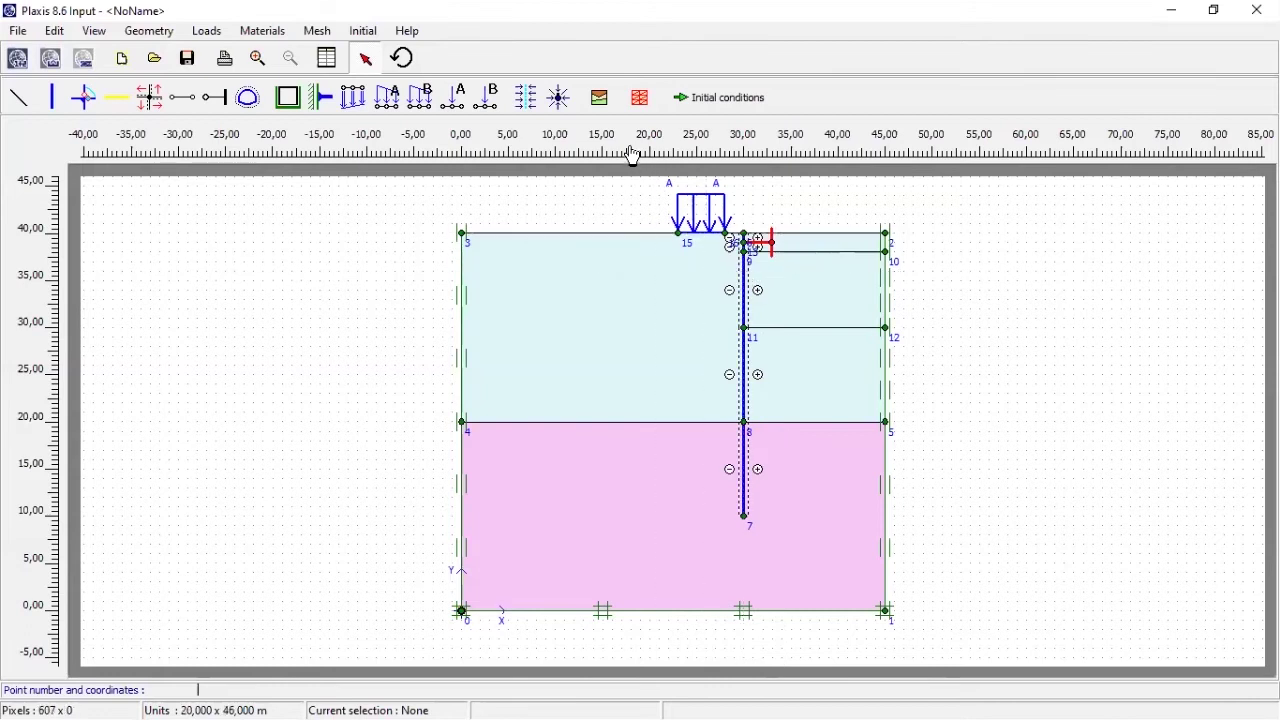
# Assign the plate set "DPT" to the vertical wall line once more and close the material sets.
pyautogui.click(601, 98)
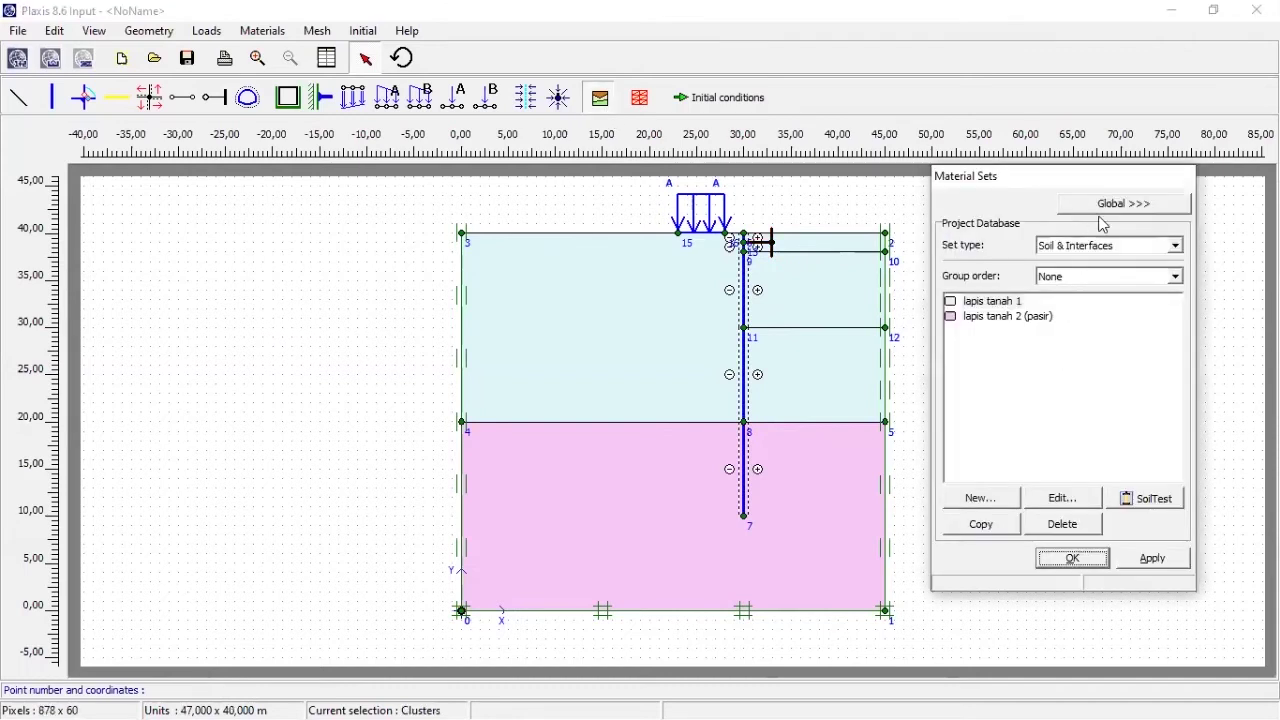
pyautogui.click(1100, 247)
pyautogui.click(1080, 278)
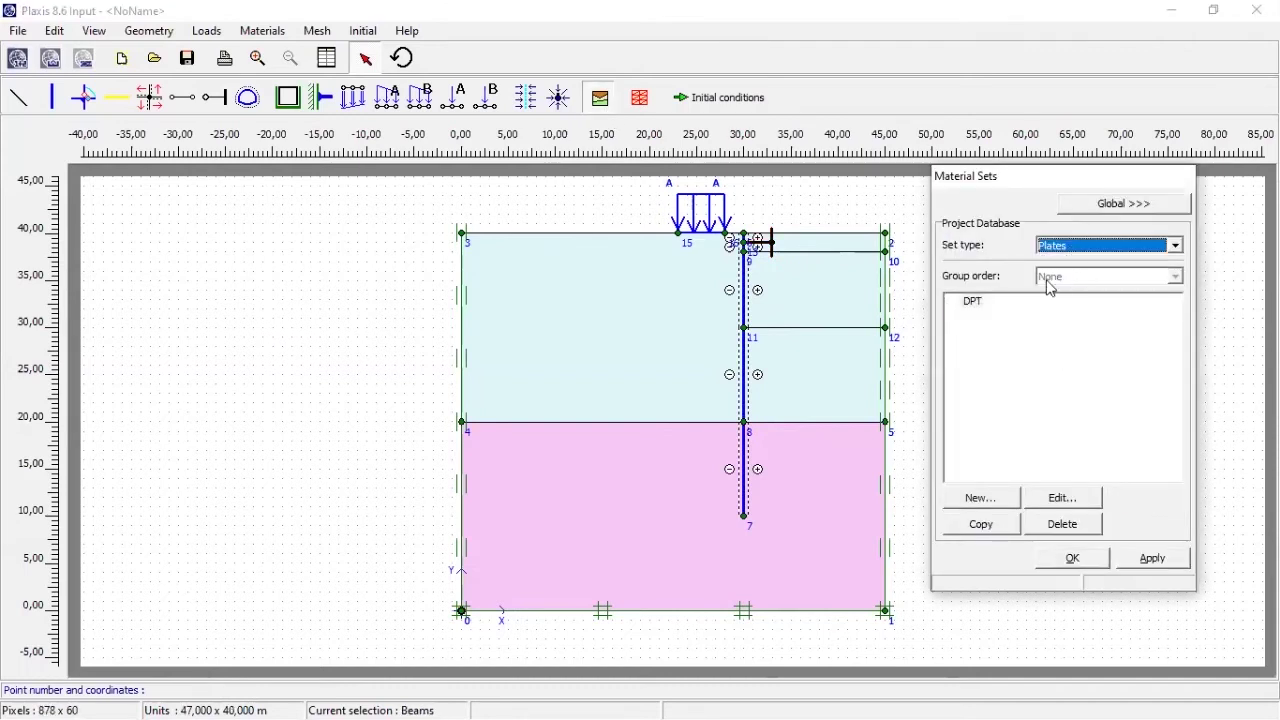
pyautogui.click(974, 302)
pyautogui.moveTo(974, 308); pyautogui.dragTo(749, 318)
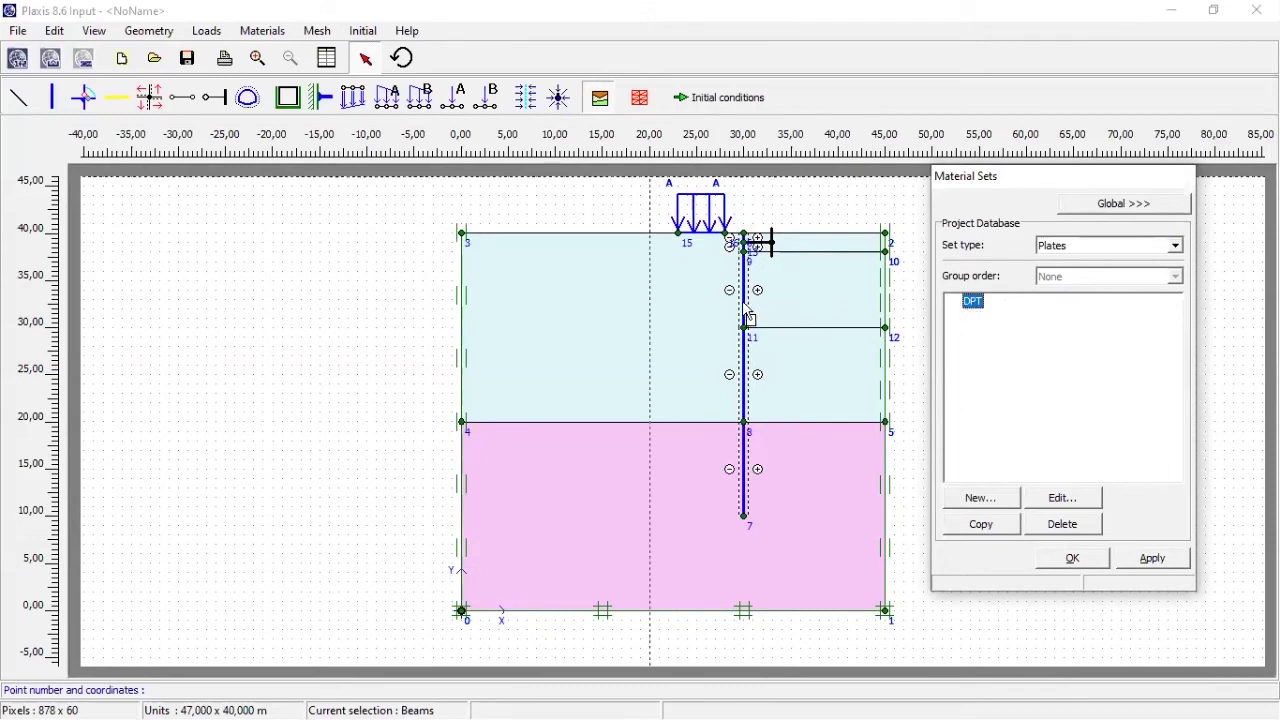
pyautogui.moveTo(749, 318); pyautogui.dragTo(748, 314)
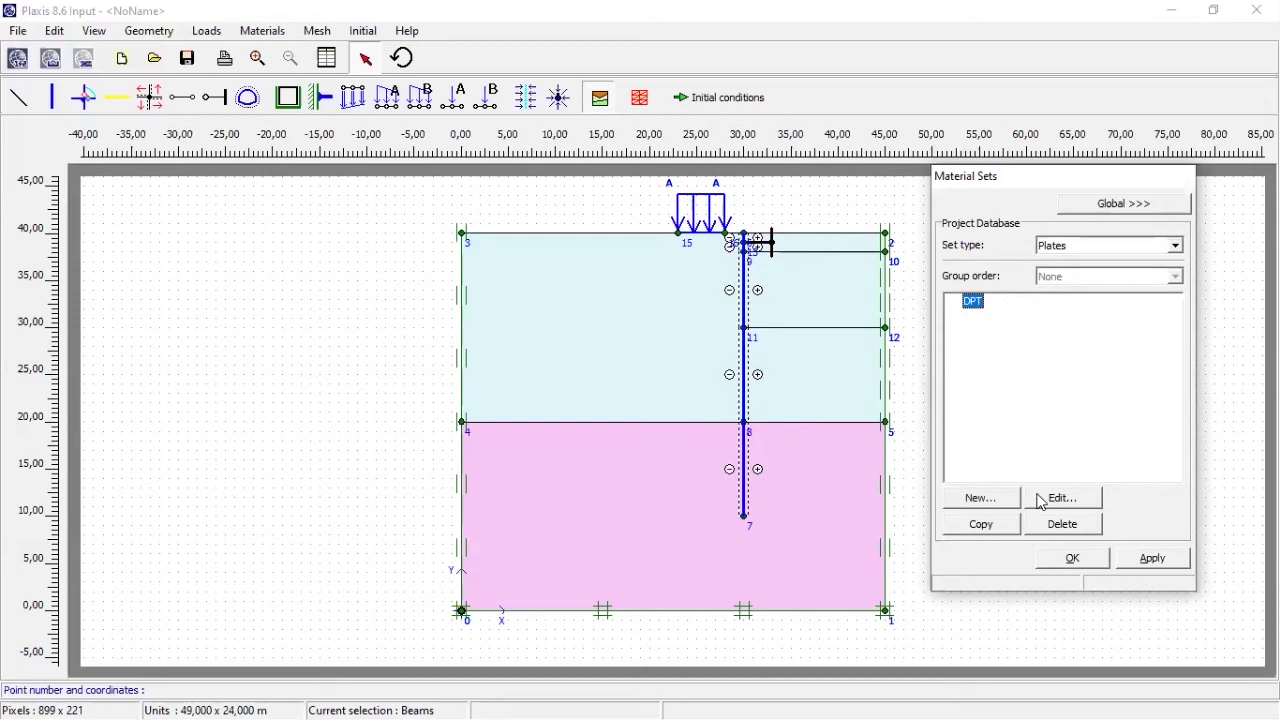
pyautogui.click(1071, 558)
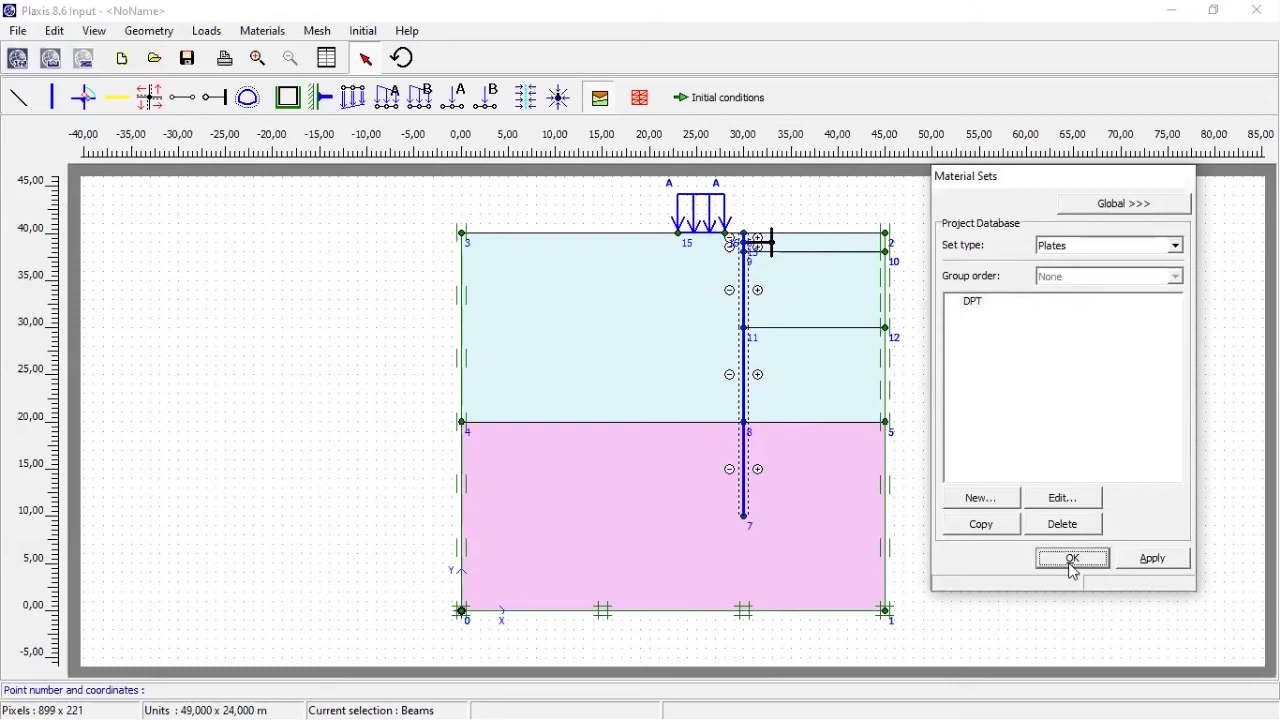
# Check the material set assigned to the plate on the upper part of the wall line.
pyautogui.doubleClick(746, 295)
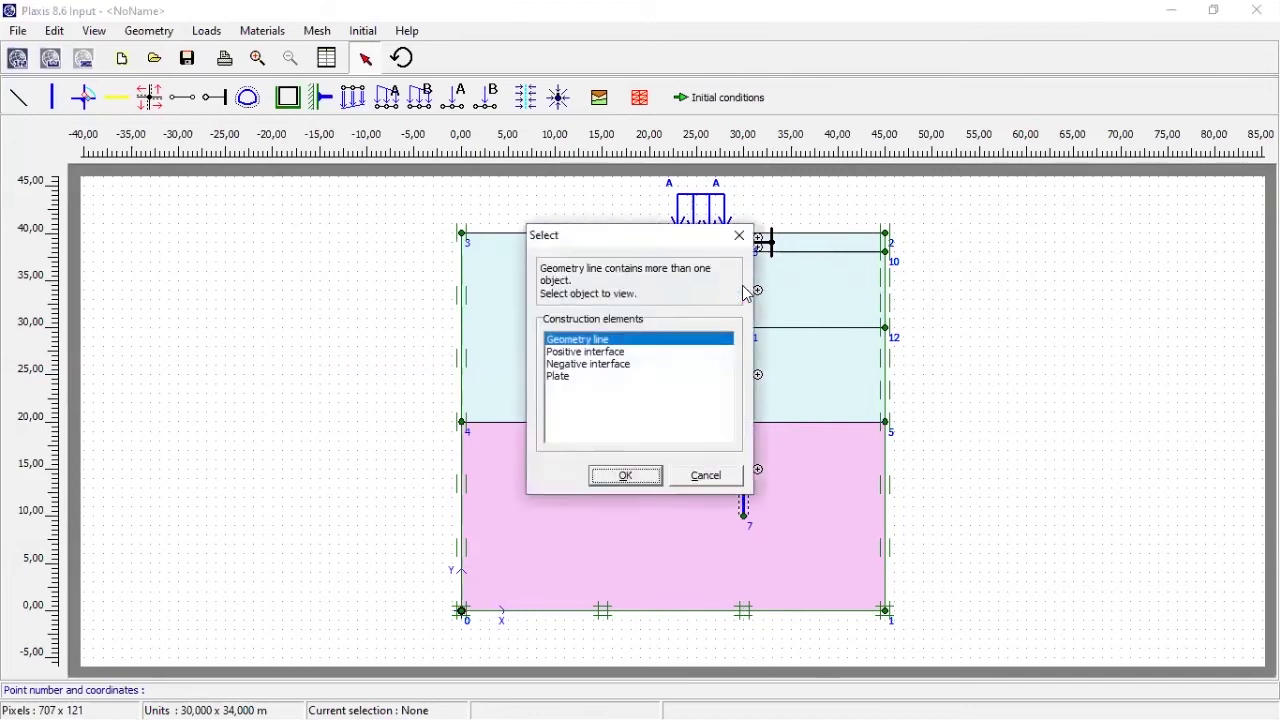
pyautogui.click(561, 382)
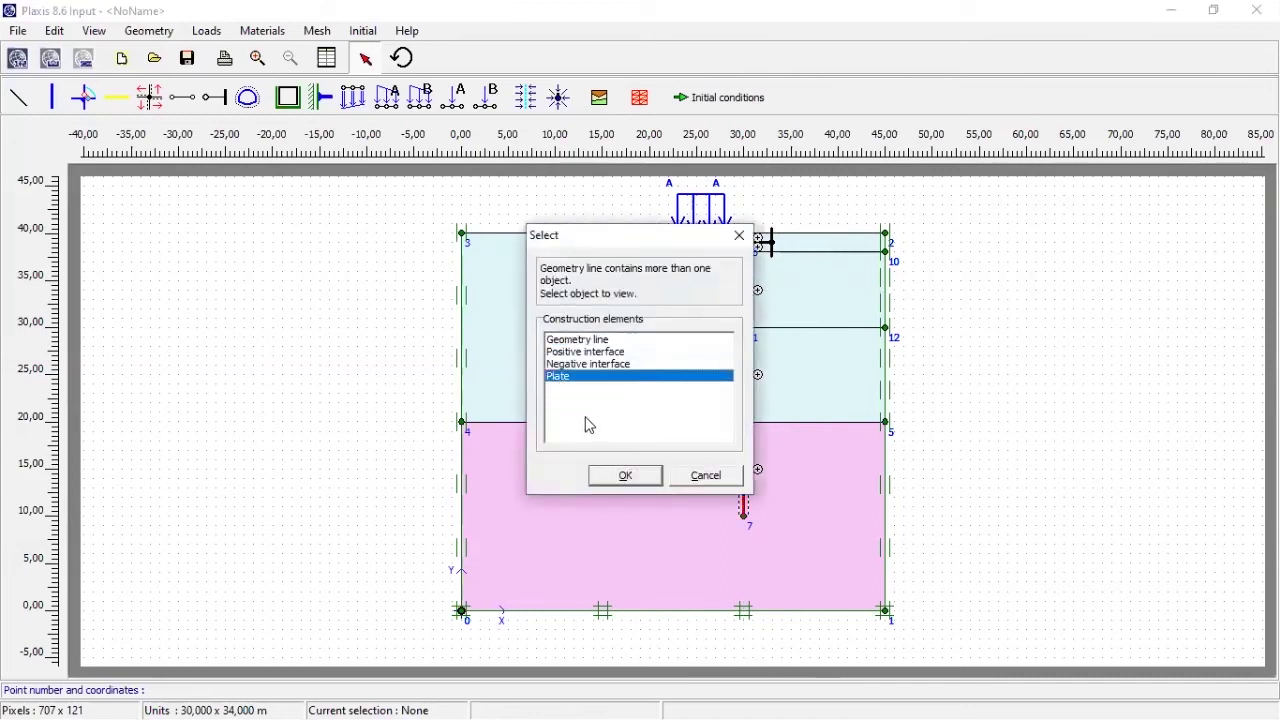
pyautogui.click(622, 477)
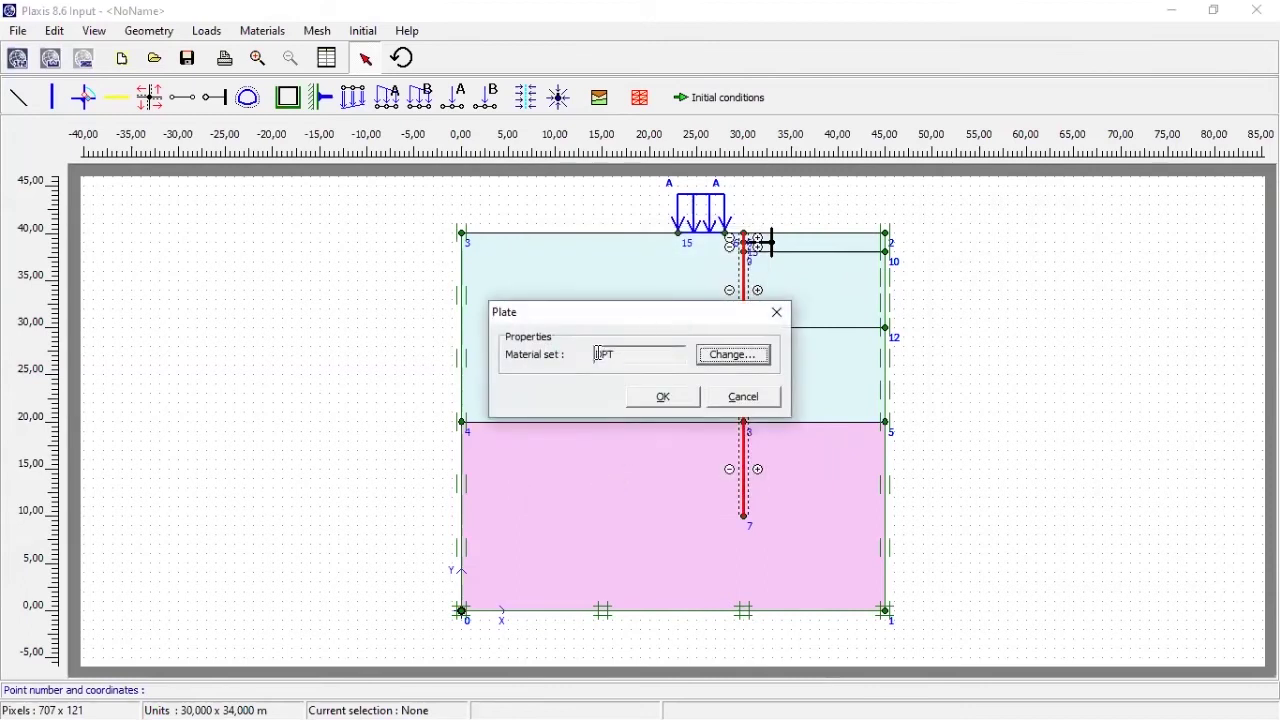
pyautogui.click(776, 311)
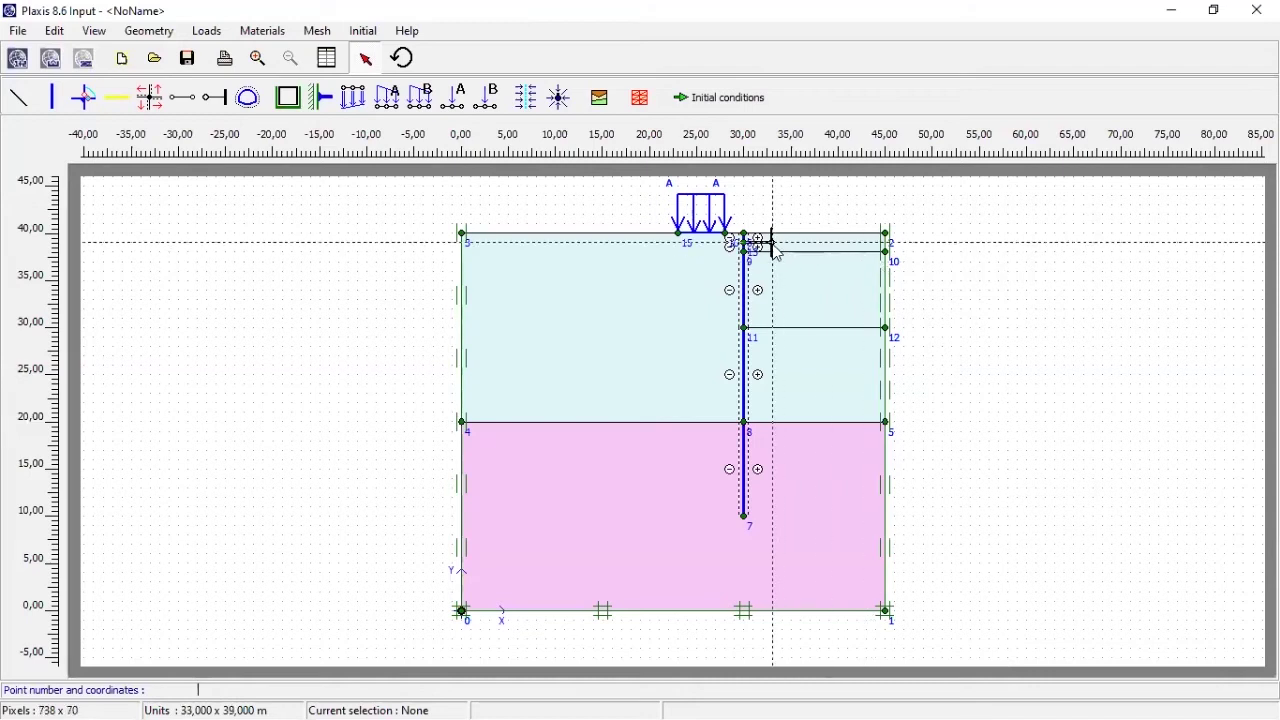
# Assign the anchor set "STRUT" to the fixed-end anchor near the wall top again and check the anchor's properties.
pyautogui.click(599, 100)
pyautogui.click(1075, 248)
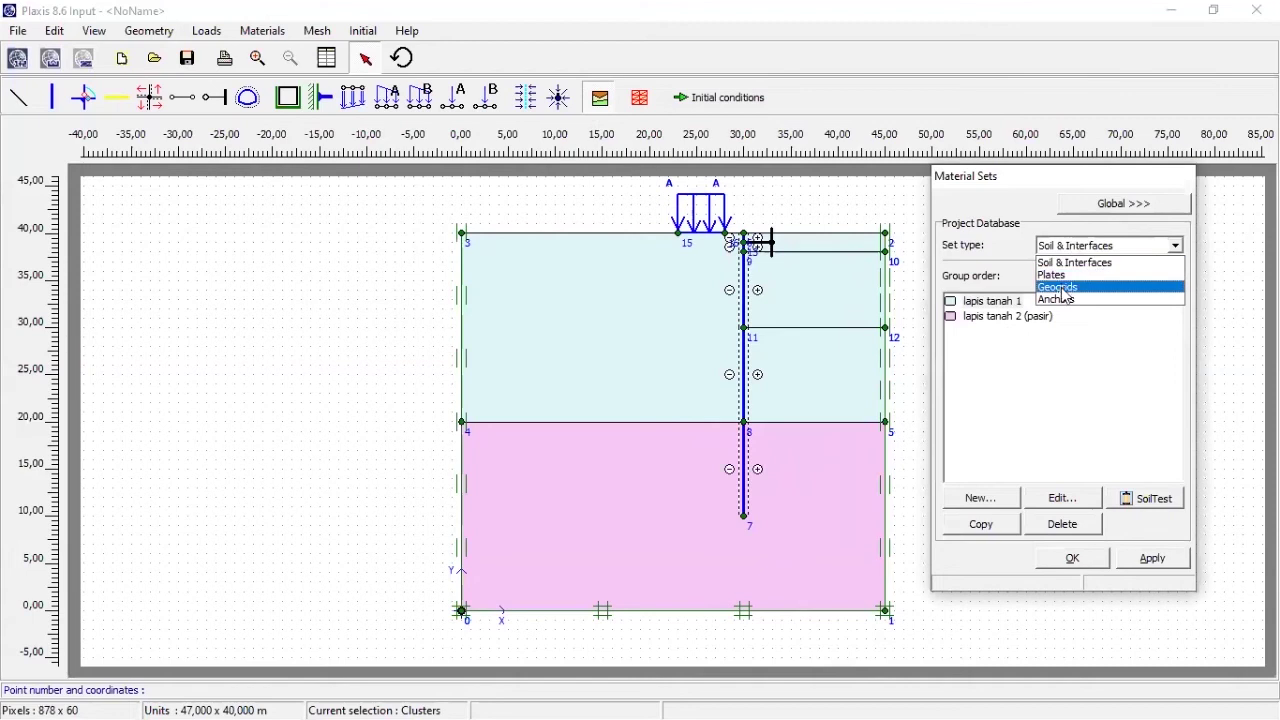
pyautogui.click(1064, 299)
pyautogui.click(975, 302)
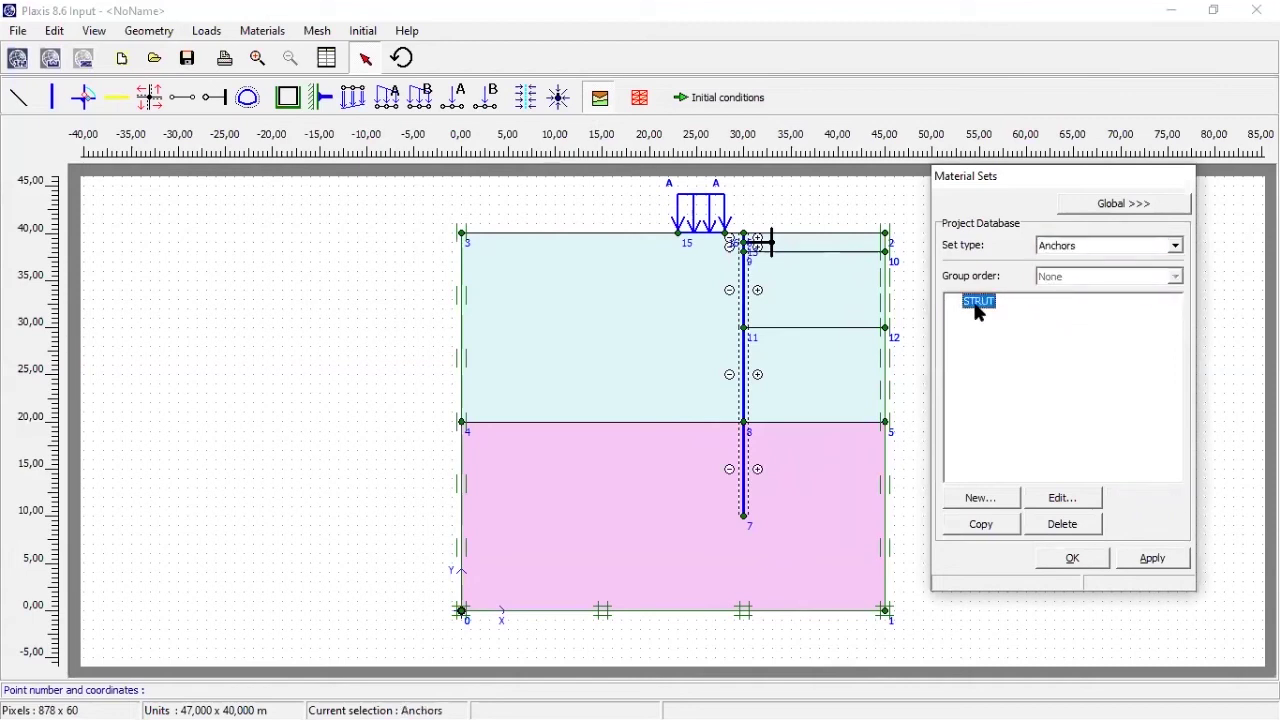
pyautogui.moveTo(974, 309); pyautogui.dragTo(772, 255)
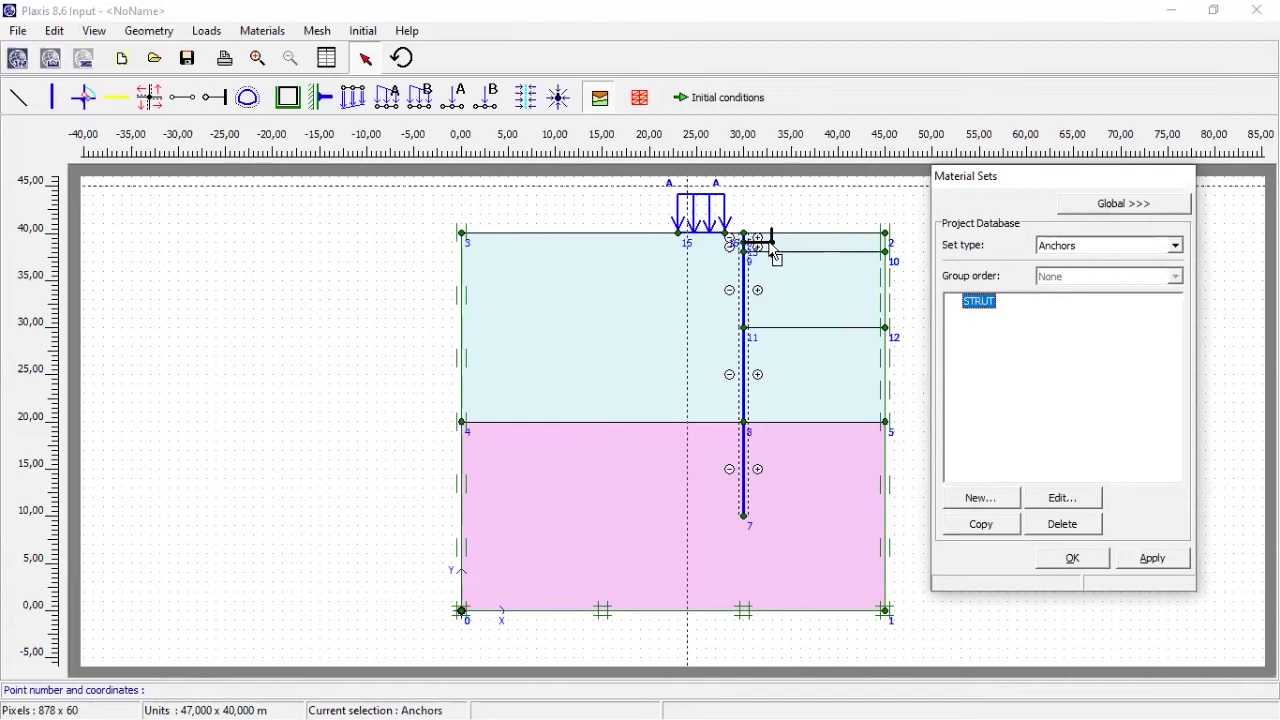
pyautogui.click(1073, 559)
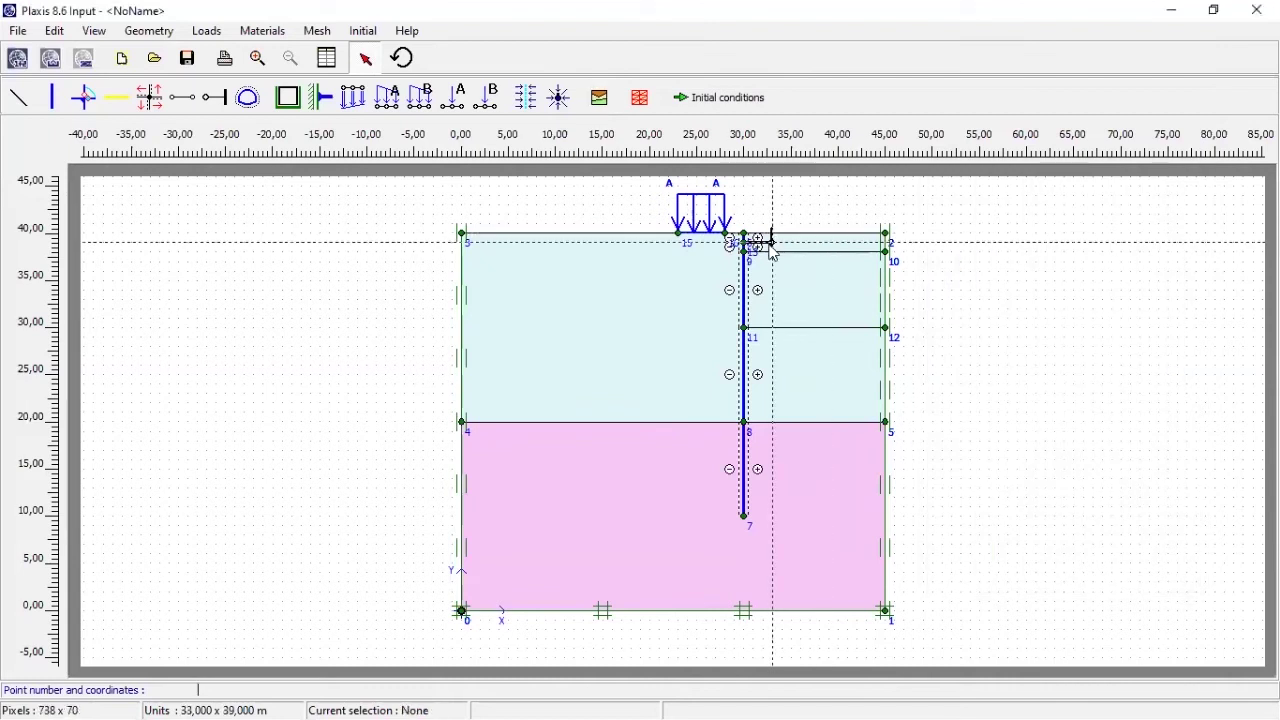
pyautogui.doubleClick(771, 240)
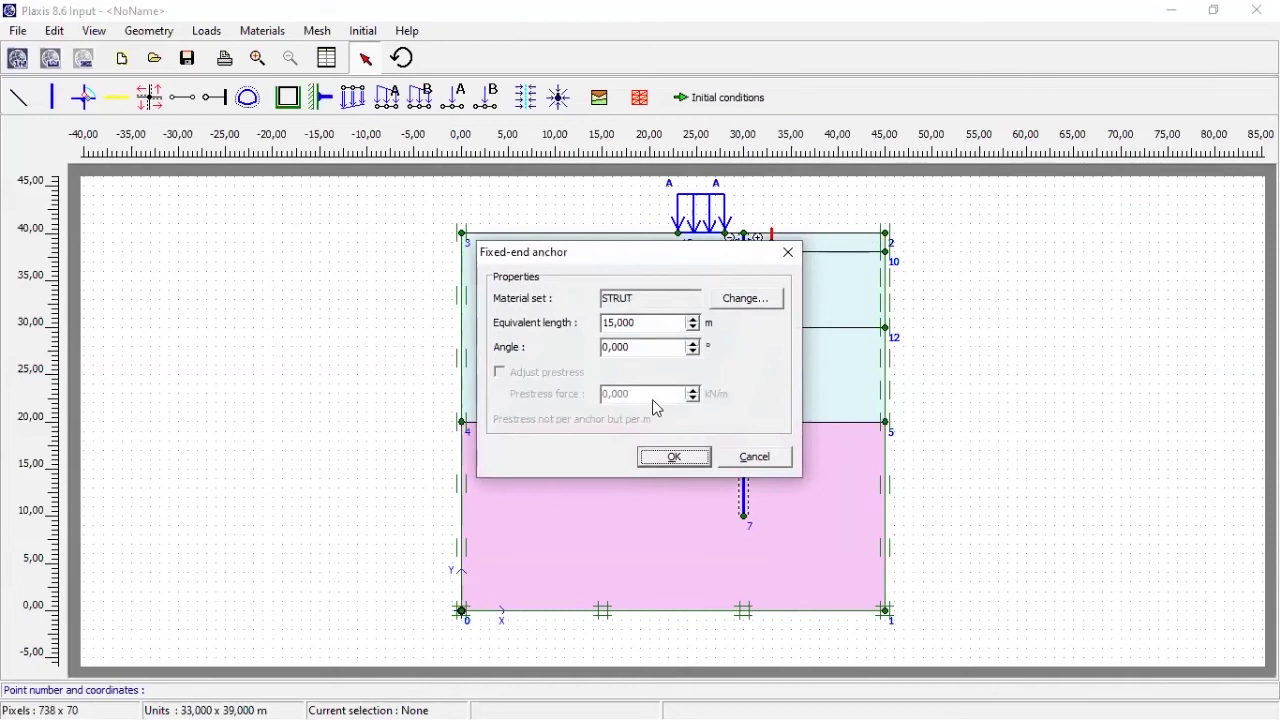
pyautogui.click(675, 460)
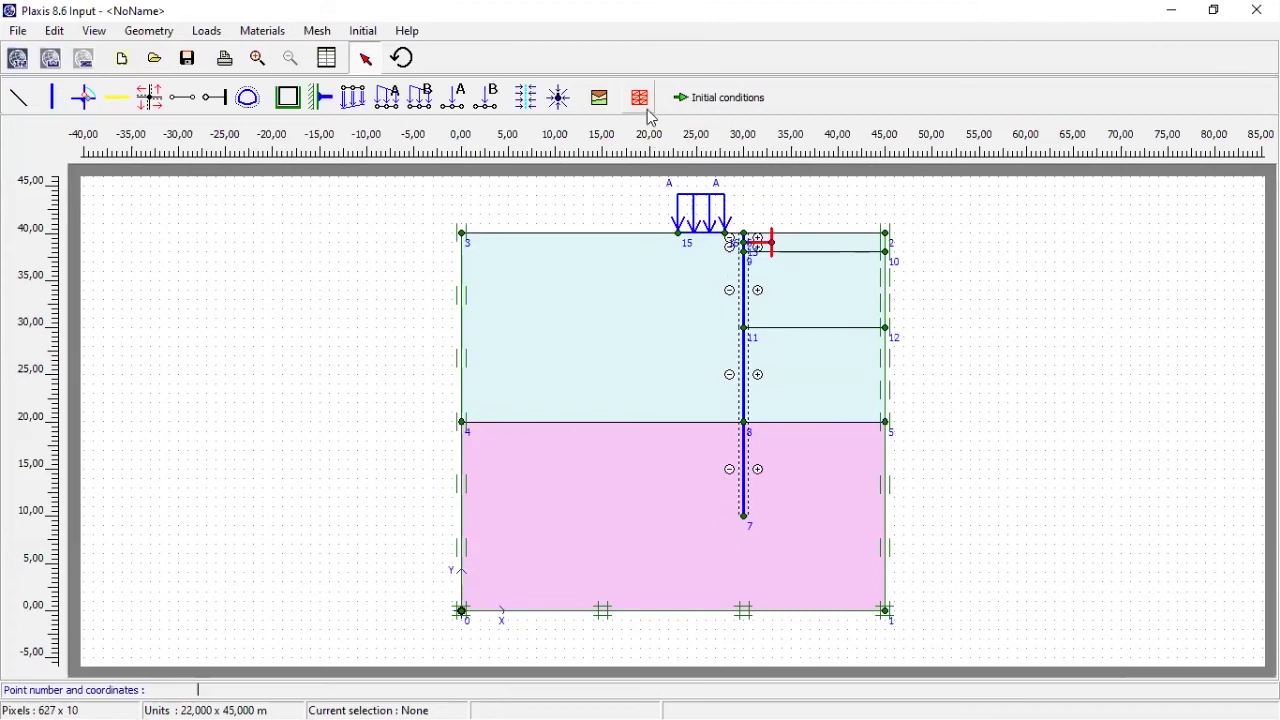
pyautogui.click(317, 32)
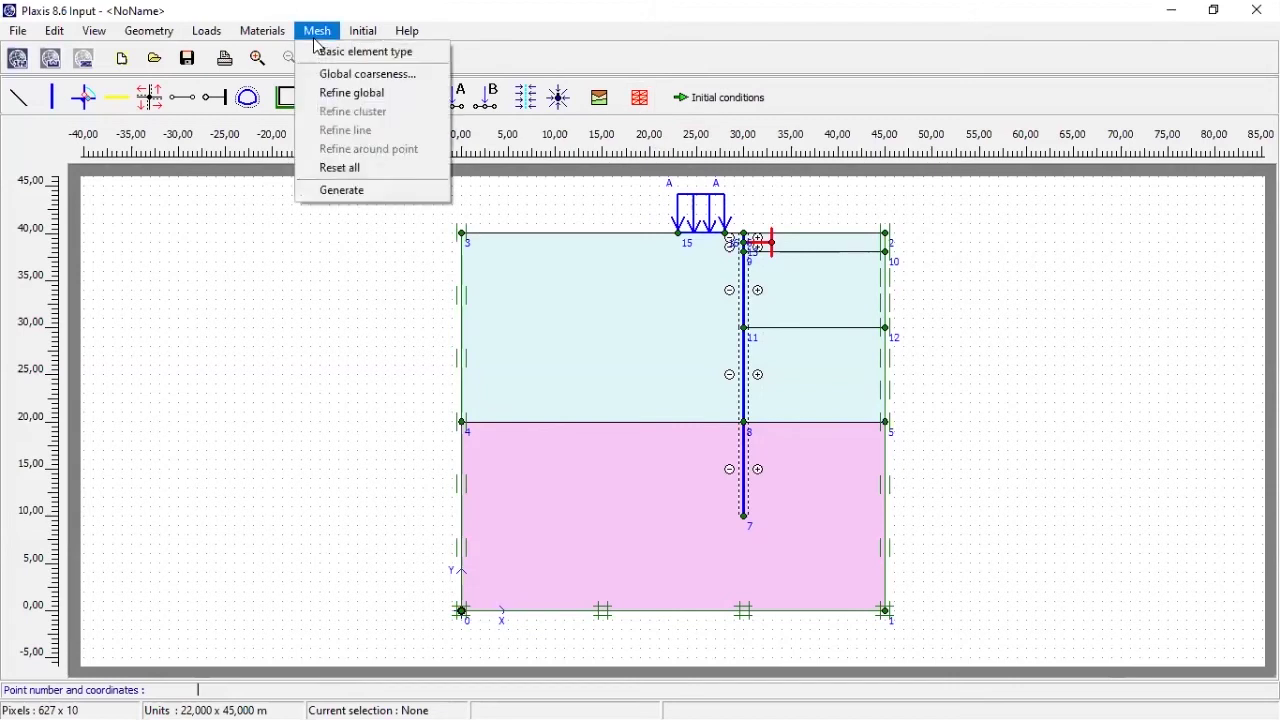
pyautogui.click(328, 78)
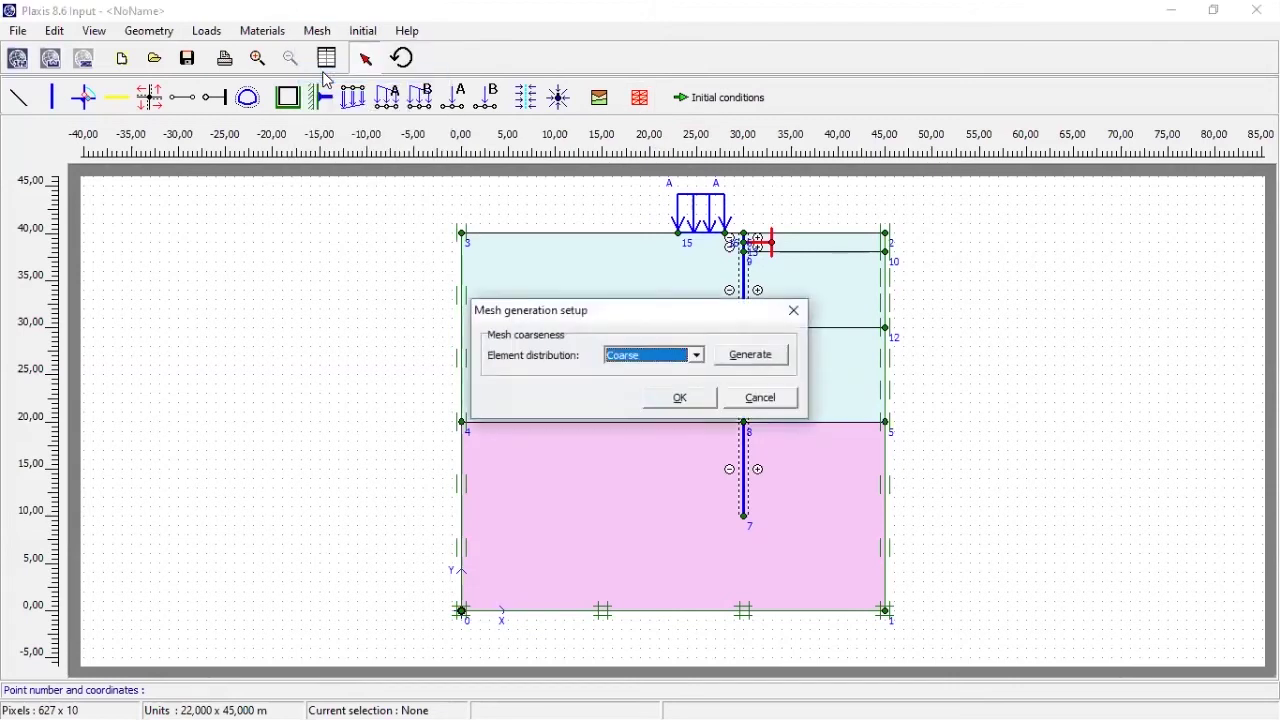
pyautogui.click(794, 311)
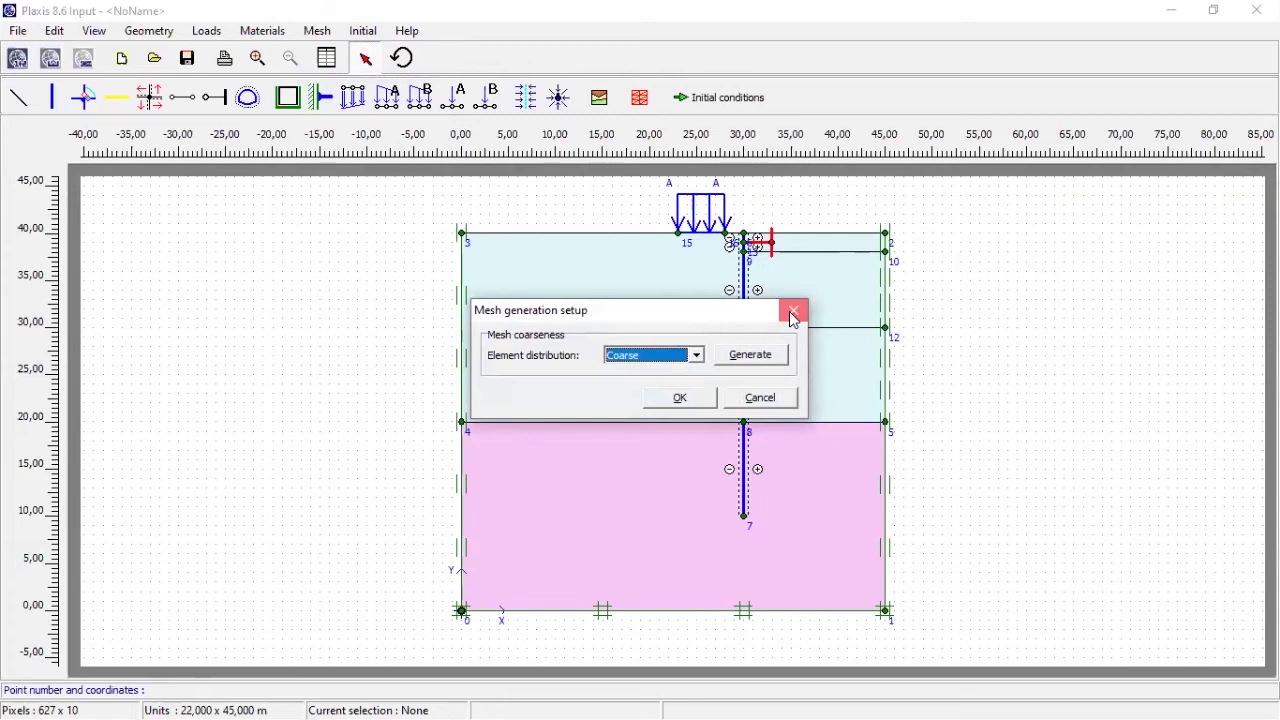
# Set the global mesh coarseness to a Fine element distribution and generate the mesh.
pyautogui.click(317, 31)
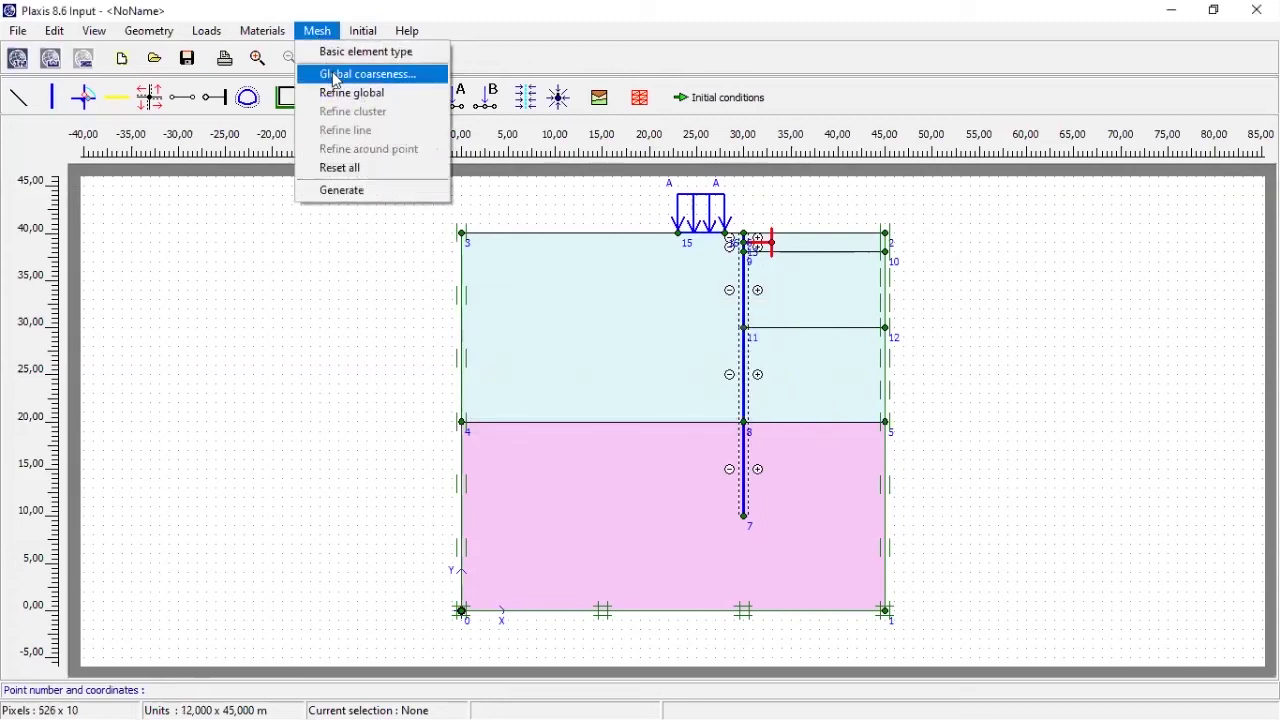
pyautogui.click(336, 78)
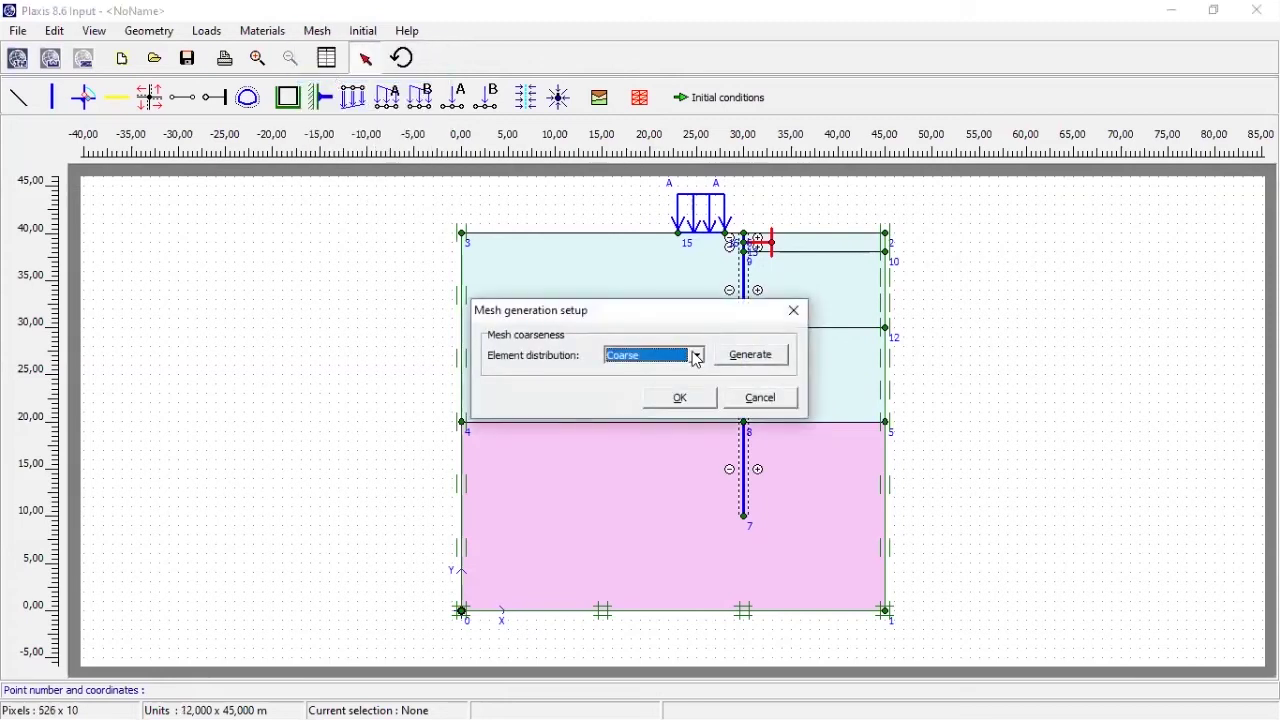
pyautogui.click(694, 355)
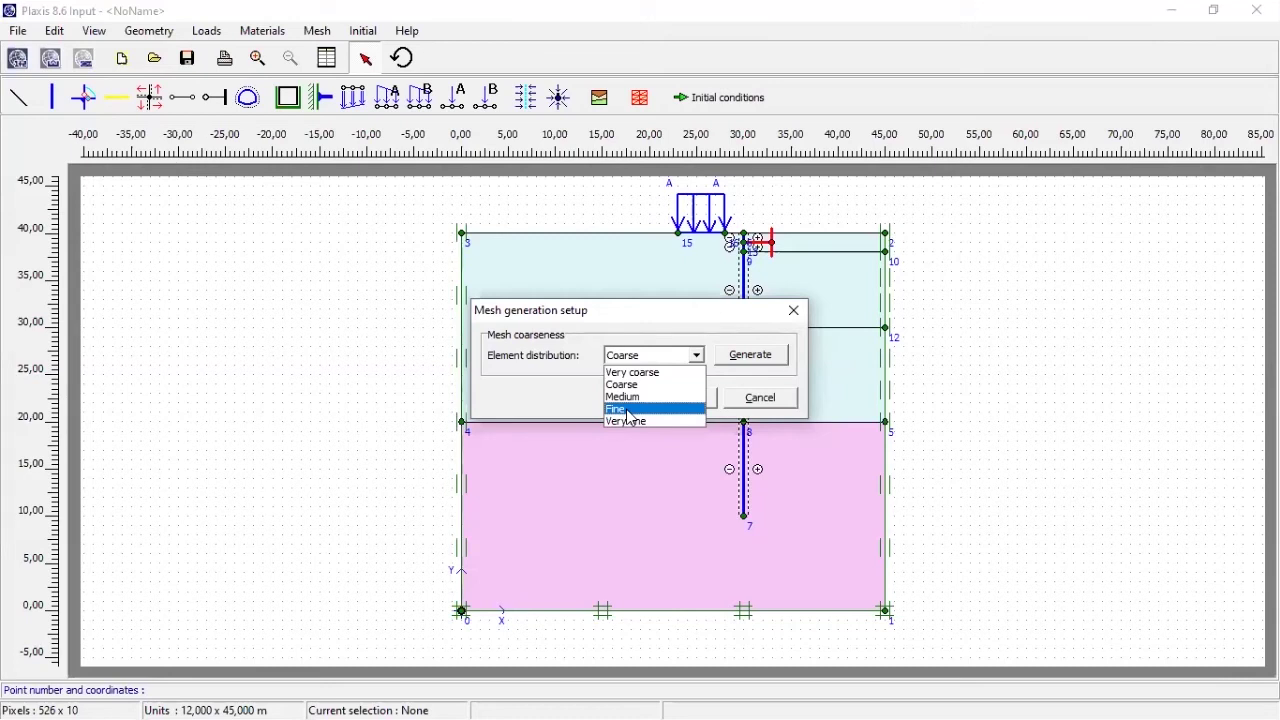
pyautogui.click(631, 410)
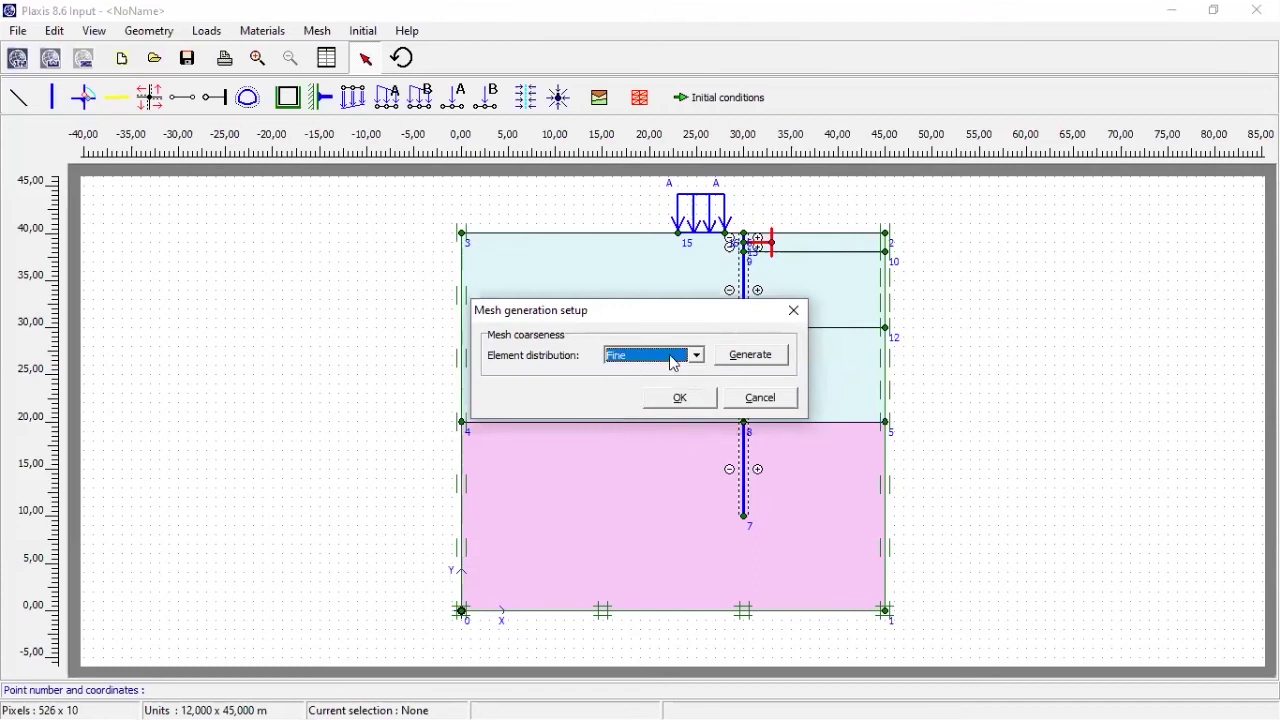
pyautogui.click(746, 362)
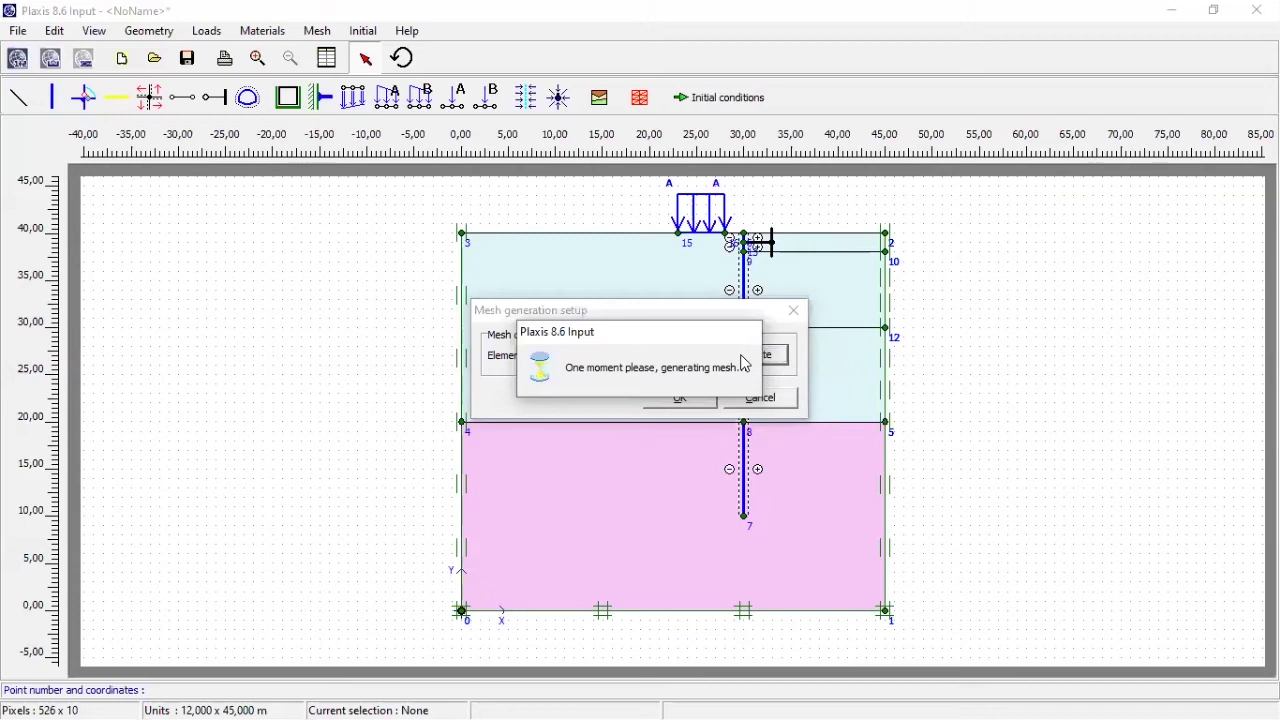
pyautogui.click(750, 357)
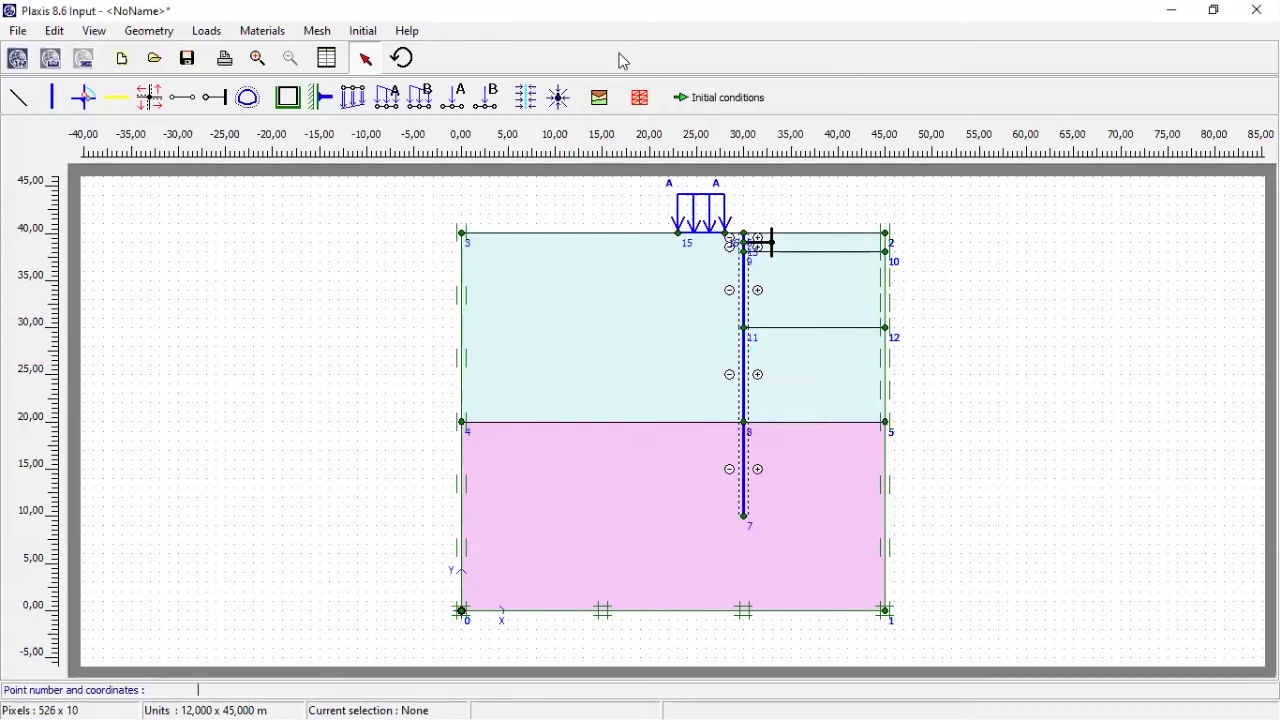
# Generate the mesh again from the global coarseness setup, keeping the Fine element distribution.
pyautogui.click(314, 36)
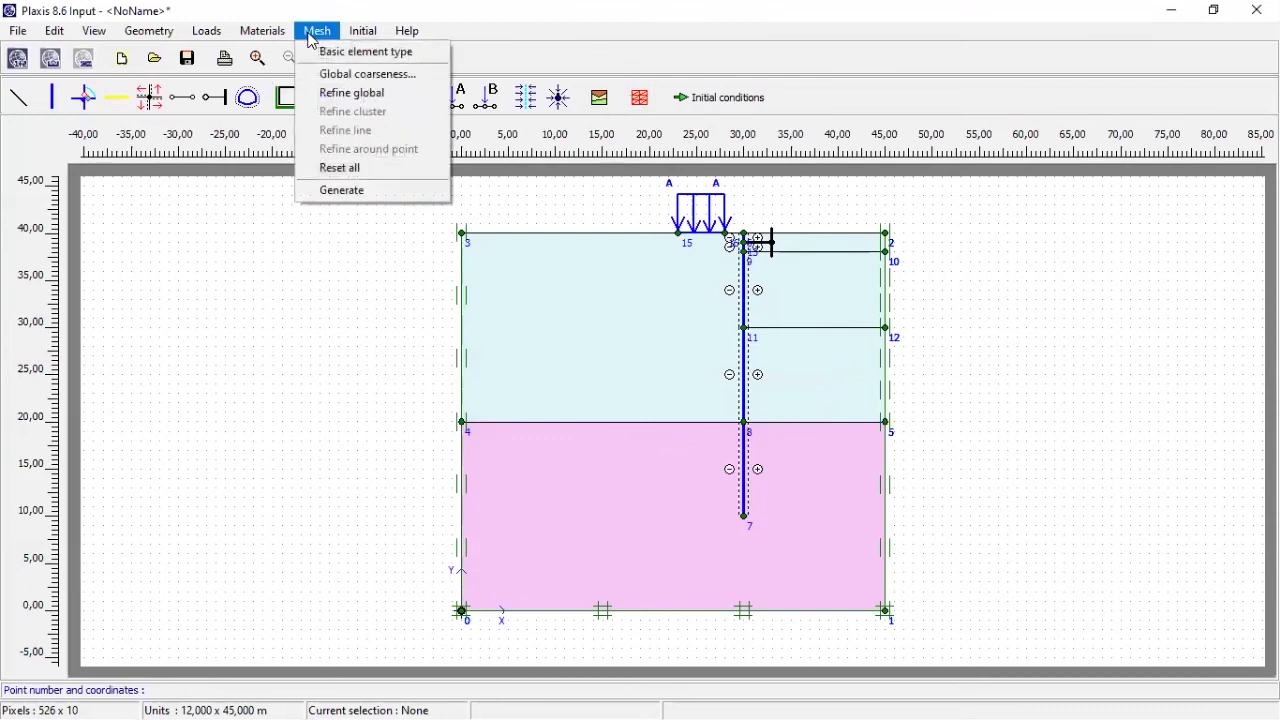
pyautogui.click(328, 82)
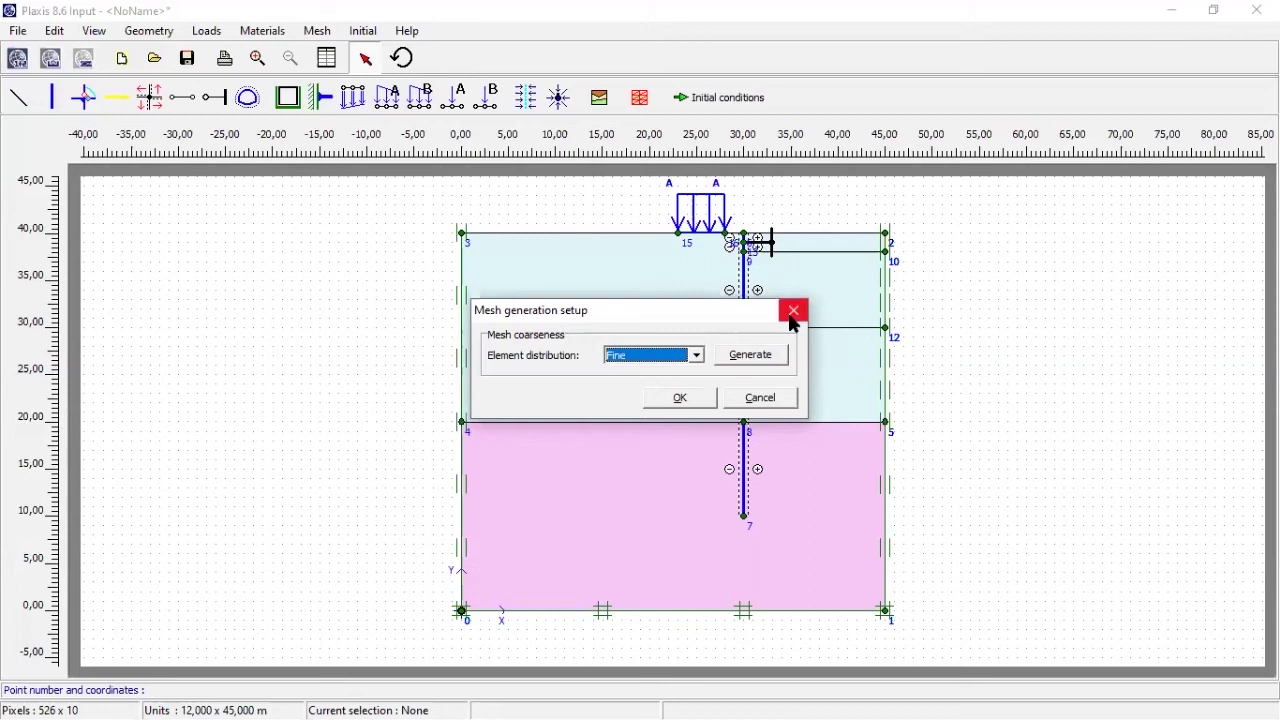
pyautogui.click(766, 355)
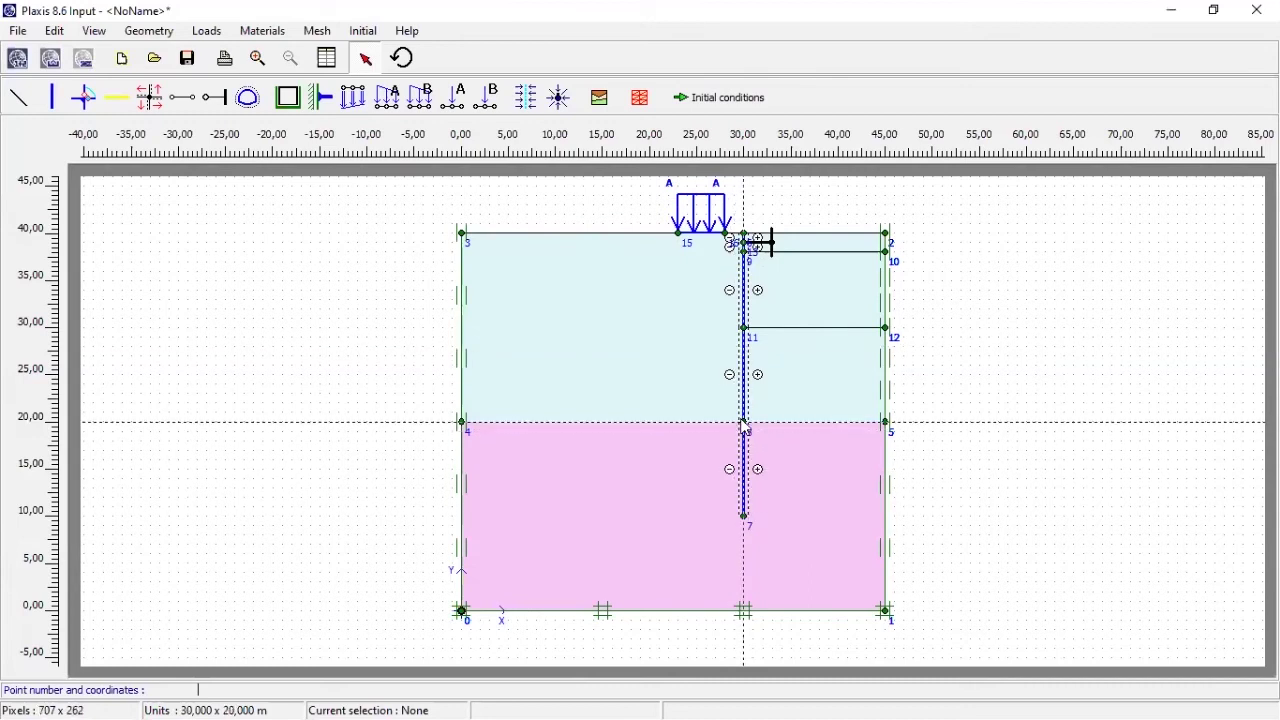
# Refine the mesh along the wall line segment in the lower soil layer, between points 8 and 7.
pyautogui.click(745, 474)
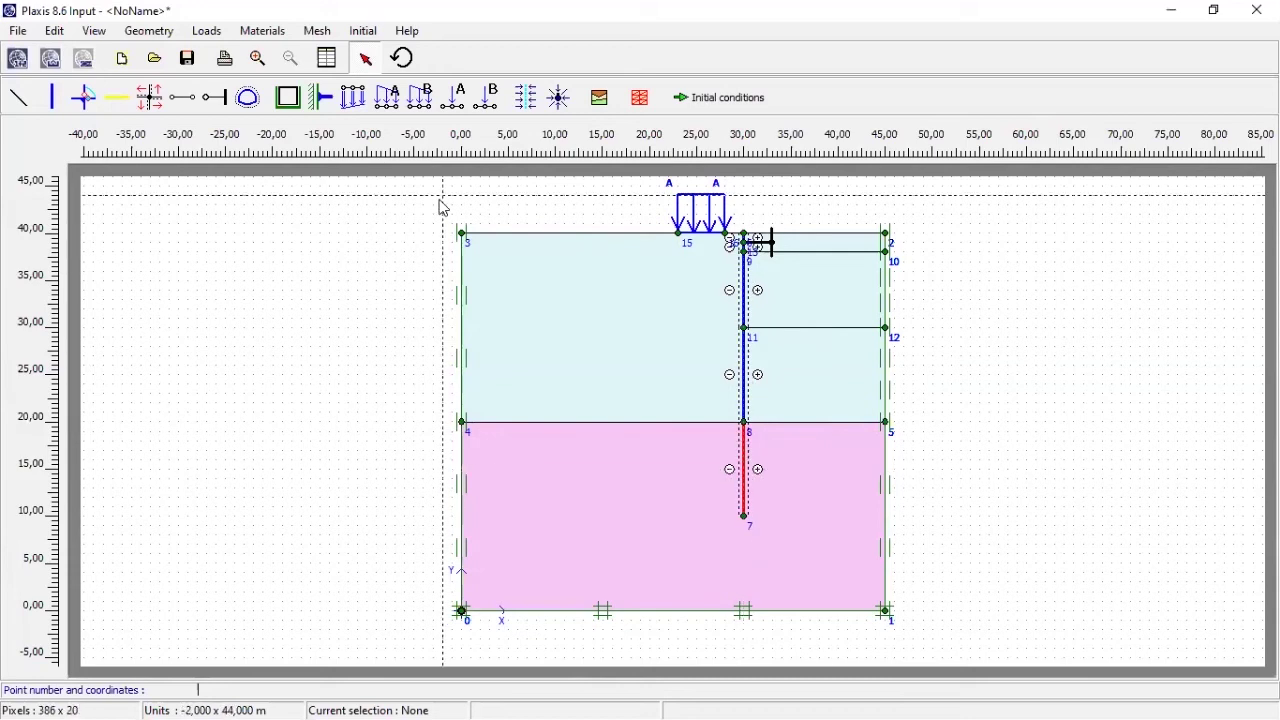
pyautogui.click(317, 31)
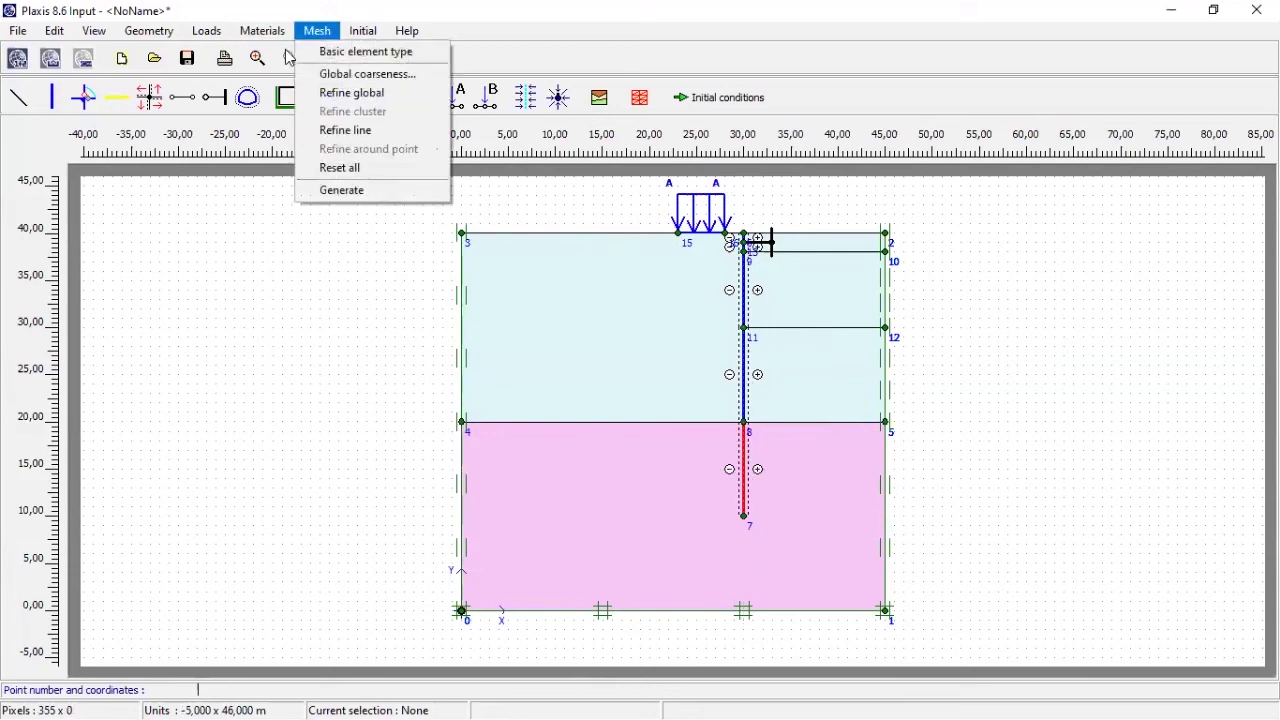
pyautogui.click(341, 139)
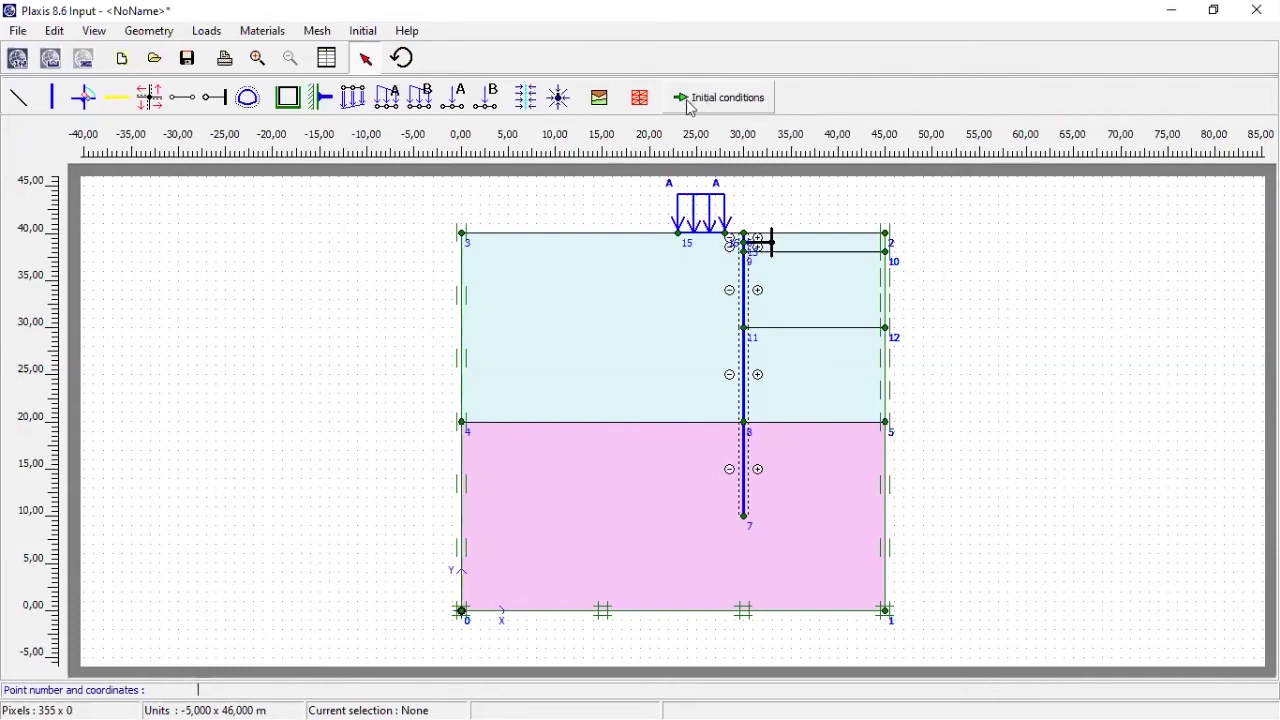
# Enter the initial conditions with a water weight of 10 kN/m³ and draw the general phreatic level from (0, 38) to (45, 38).
pyautogui.click(752, 104)
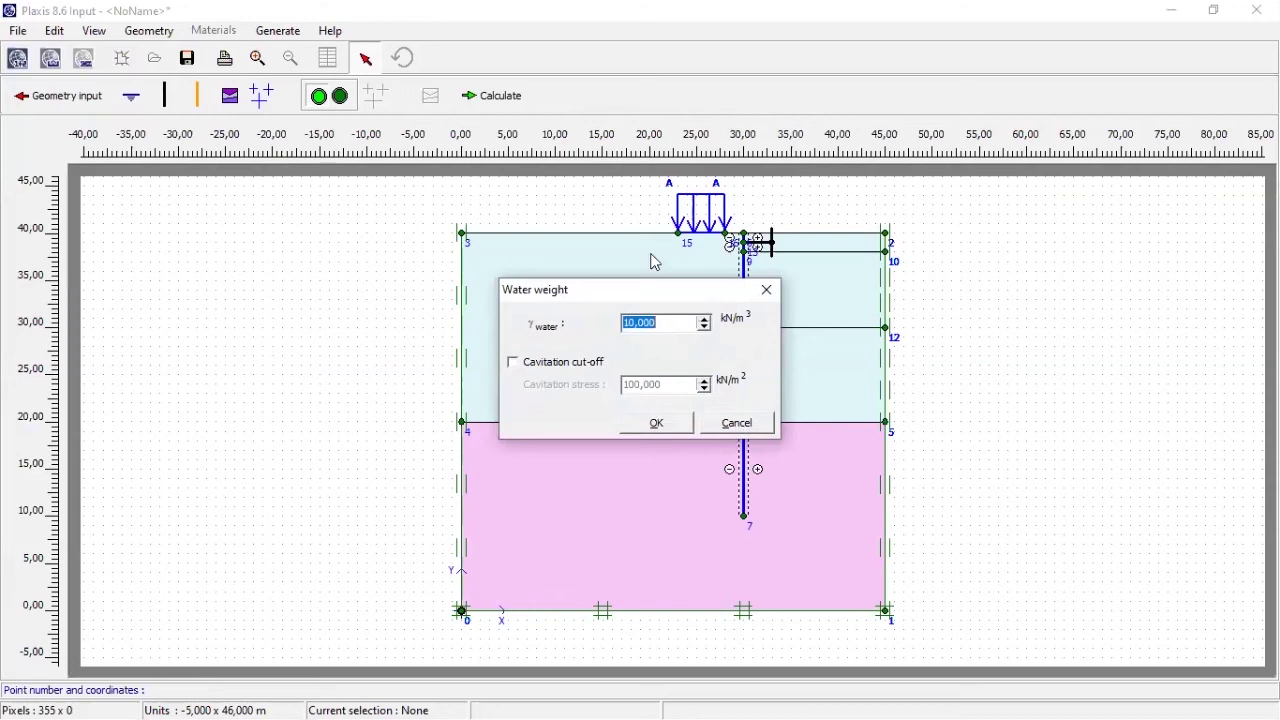
pyautogui.click(659, 425)
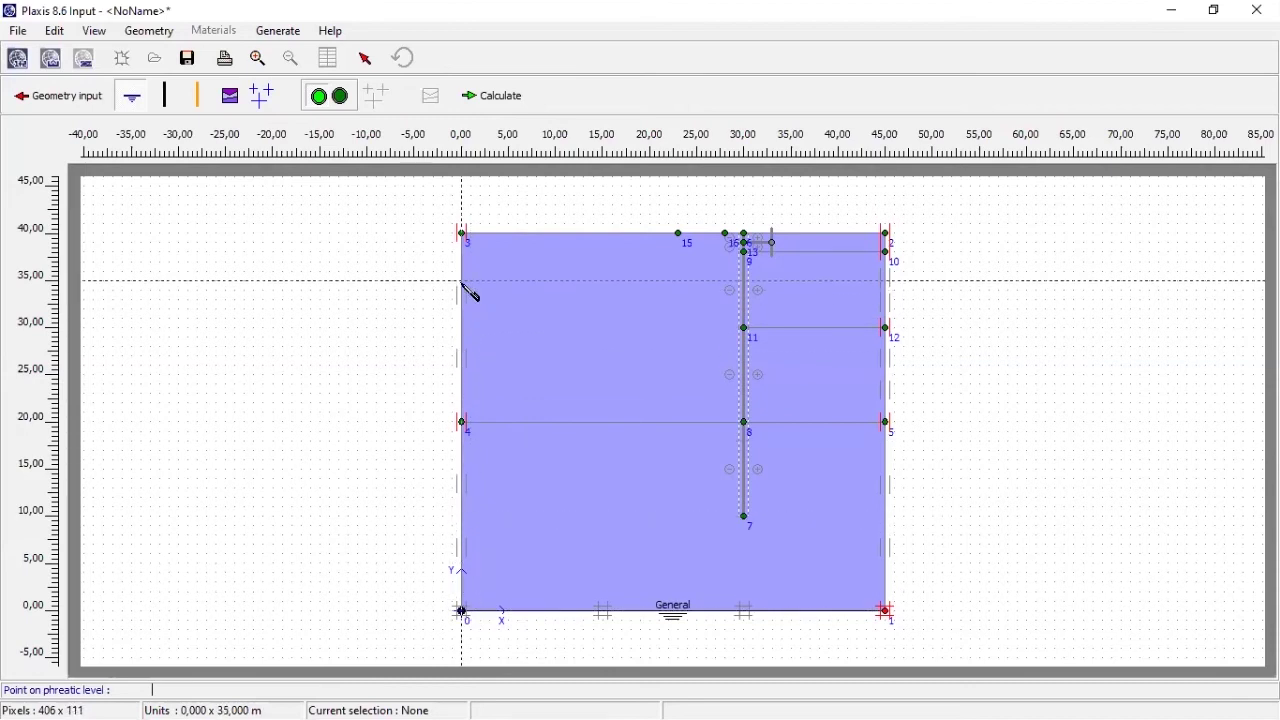
pyautogui.write('0 38')
pyautogui.press('Return')
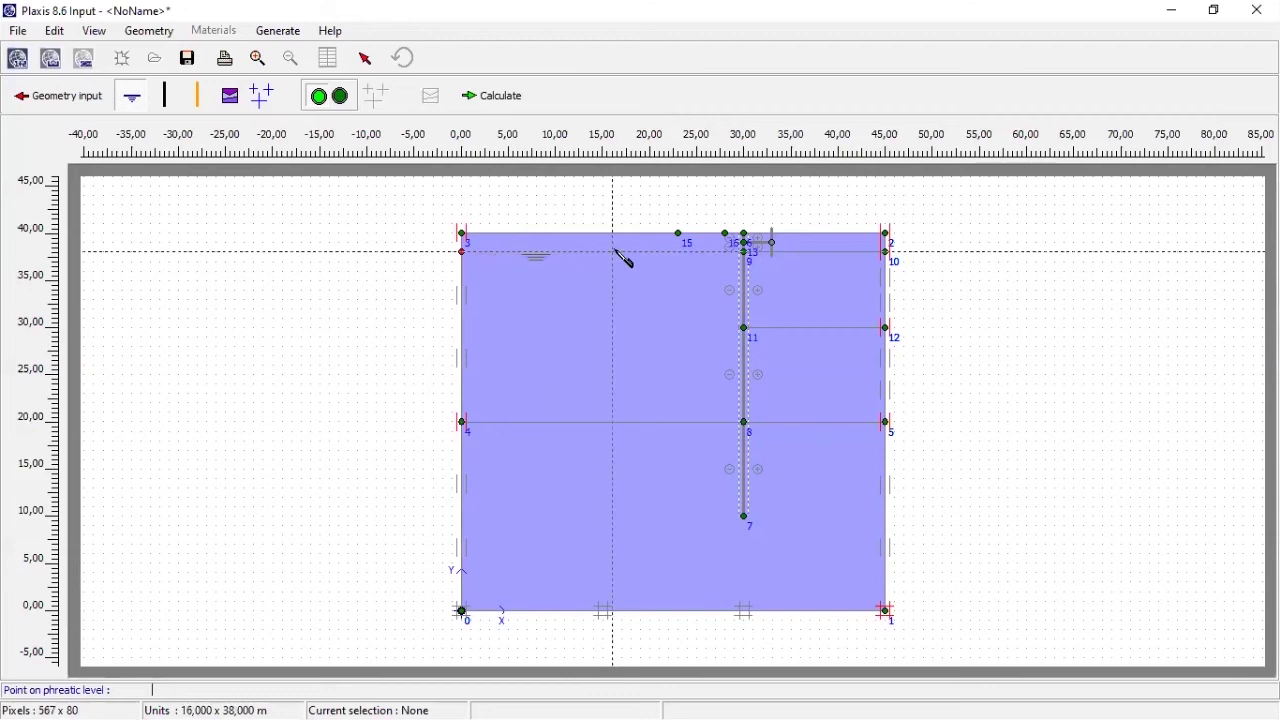
pyautogui.write('45 38')
pyautogui.press('Return')
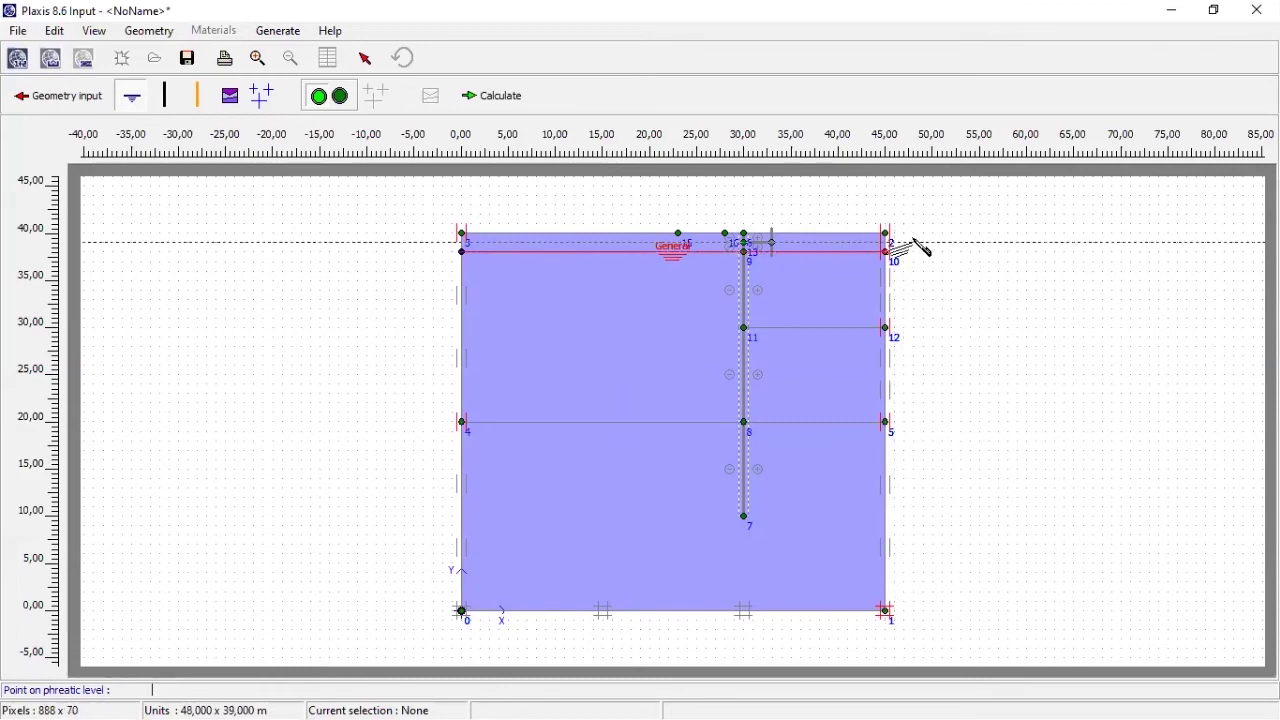
pyautogui.rightClick(923, 237)
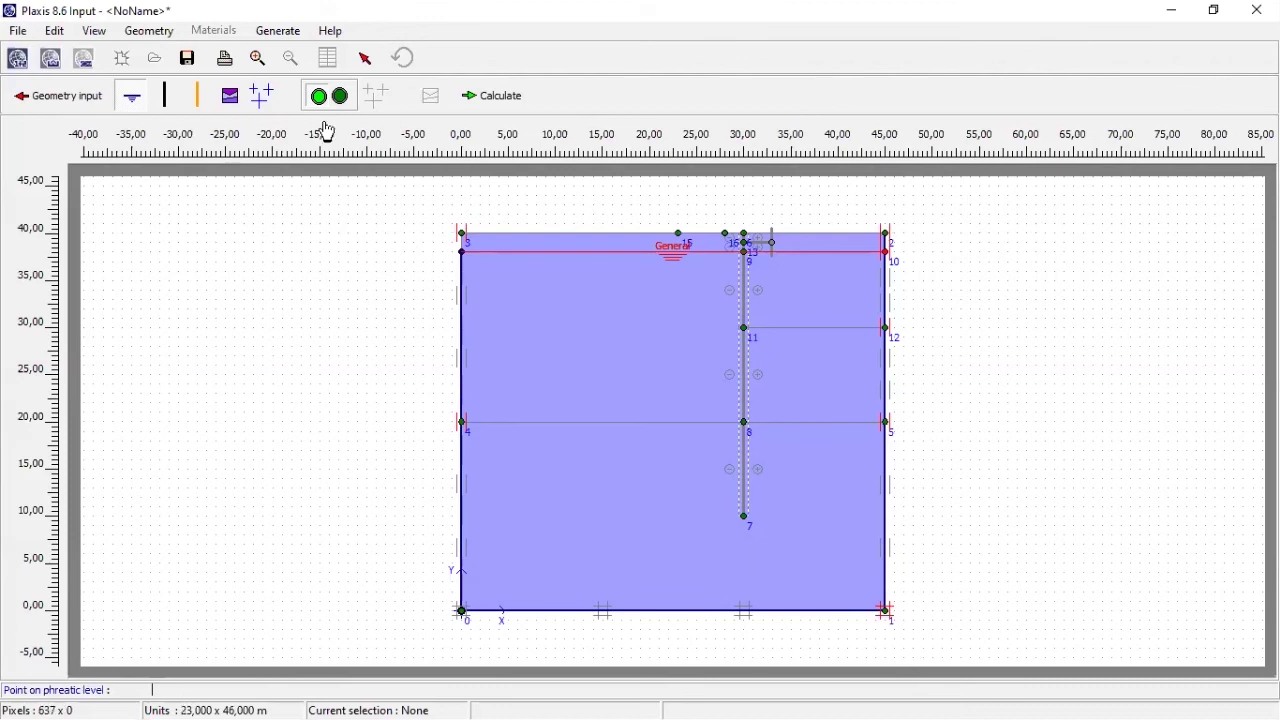
# Generate the water pressures by phreatic level and the initial stresses by the K0-procedure with a ΣM-weight of 1,000.
pyautogui.click(273, 113)
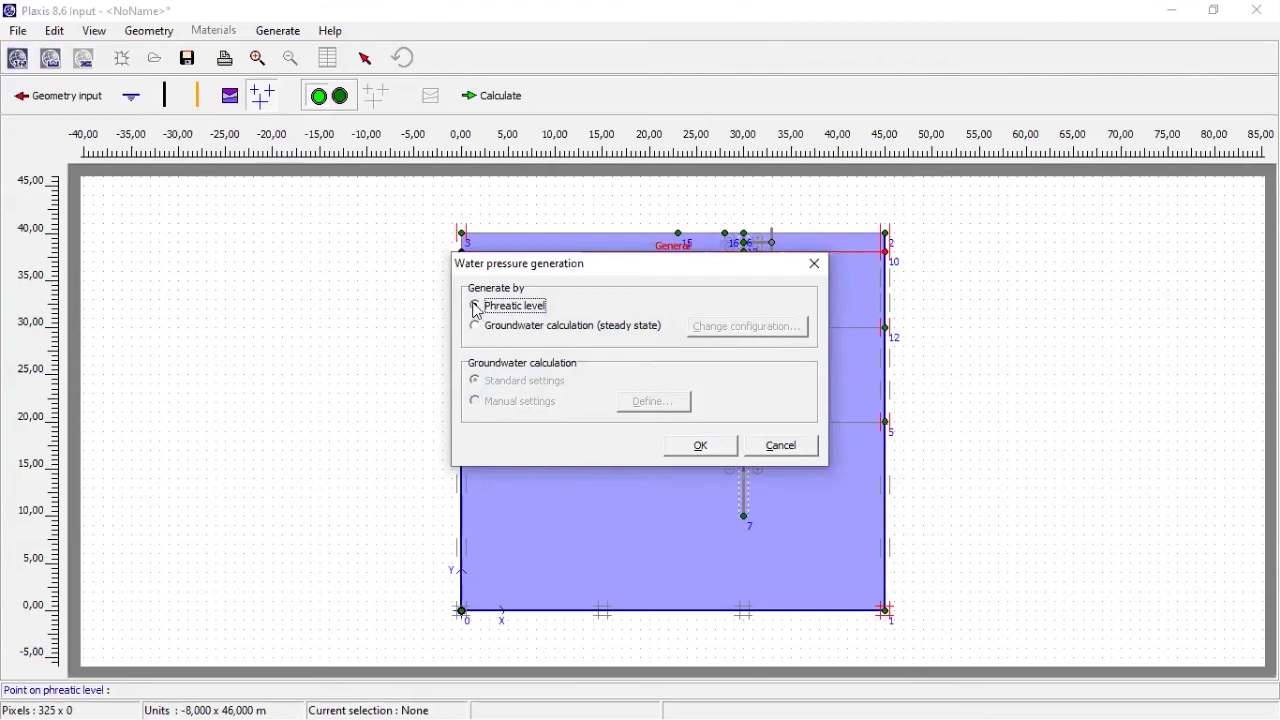
pyautogui.click(732, 452)
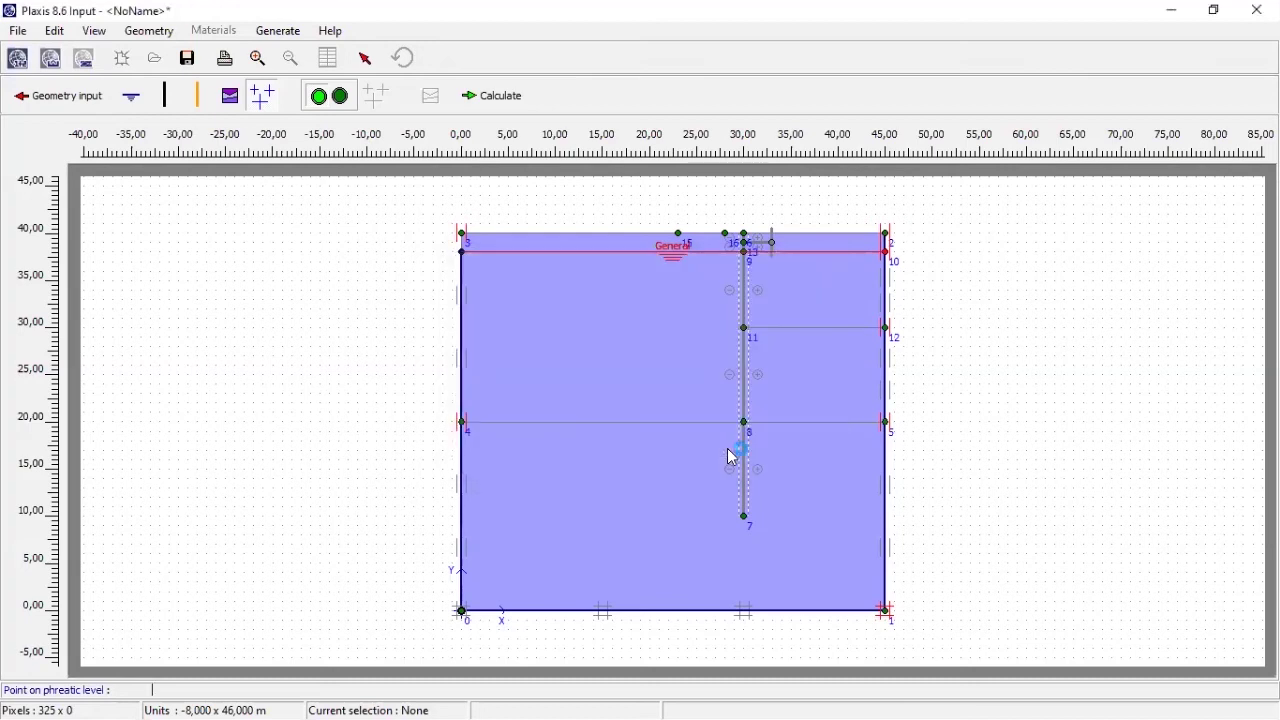
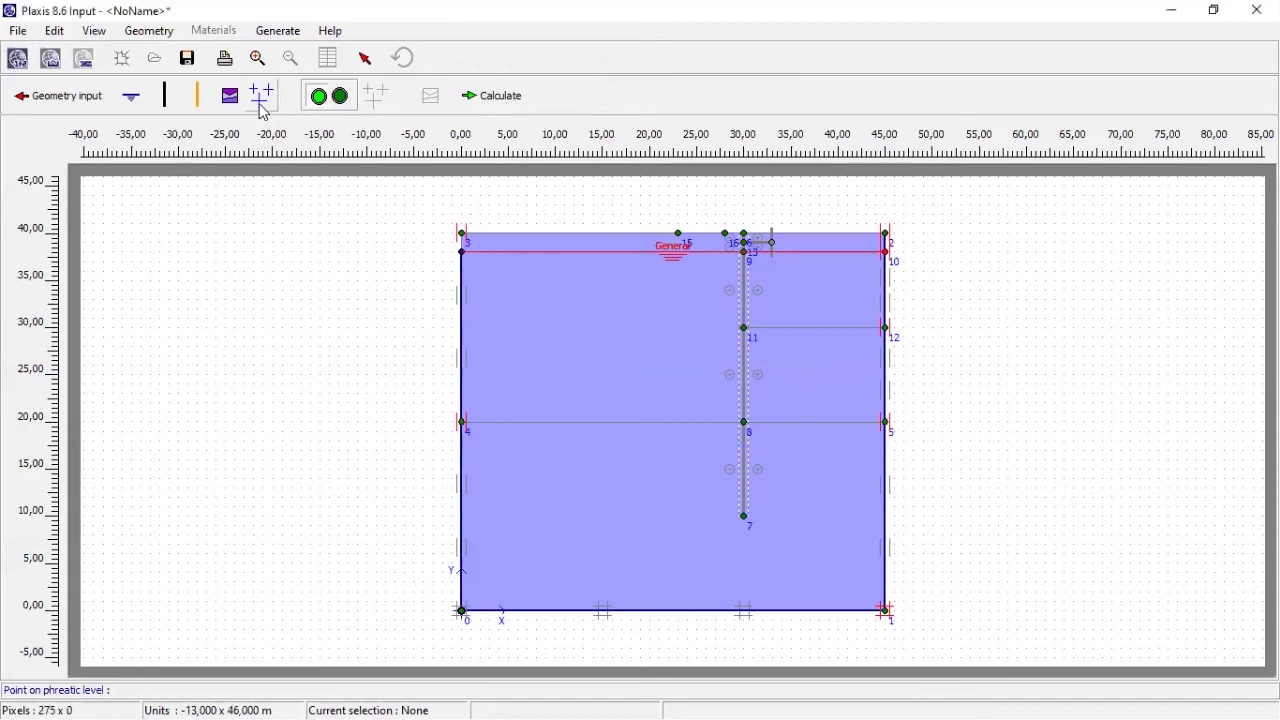
pyautogui.click(344, 108)
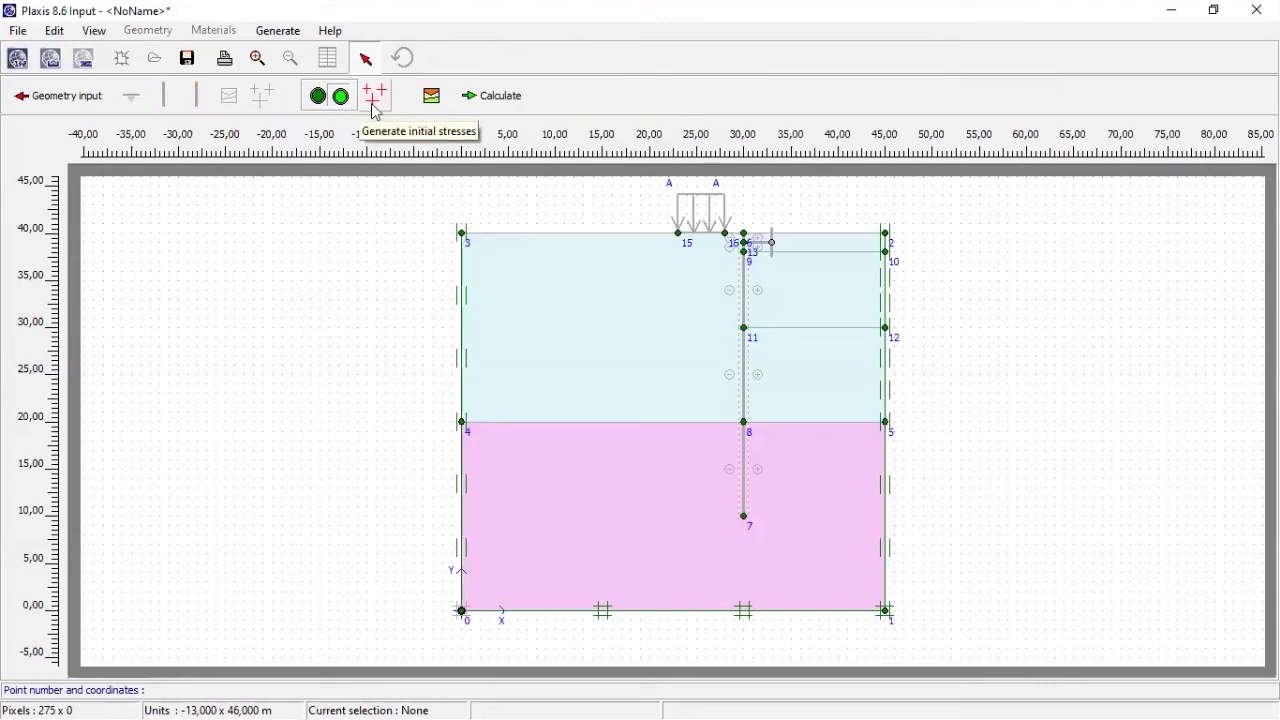
pyautogui.click(375, 105)
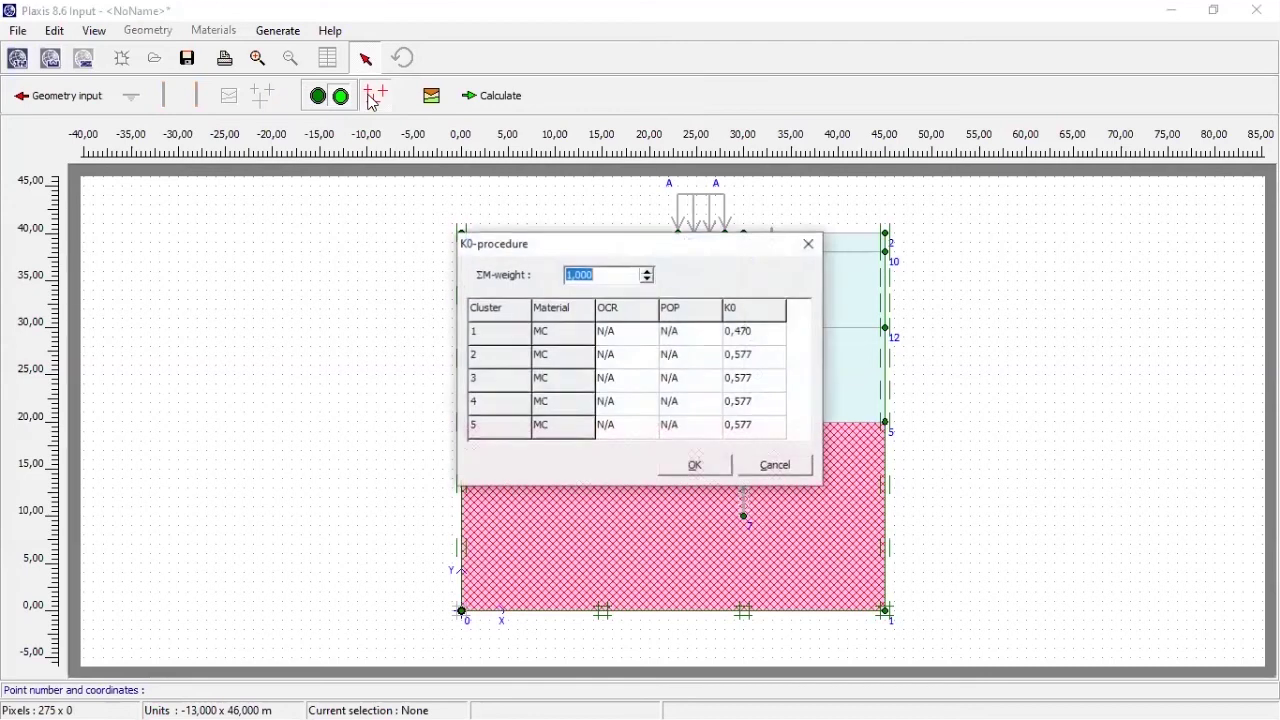
pyautogui.click(703, 476)
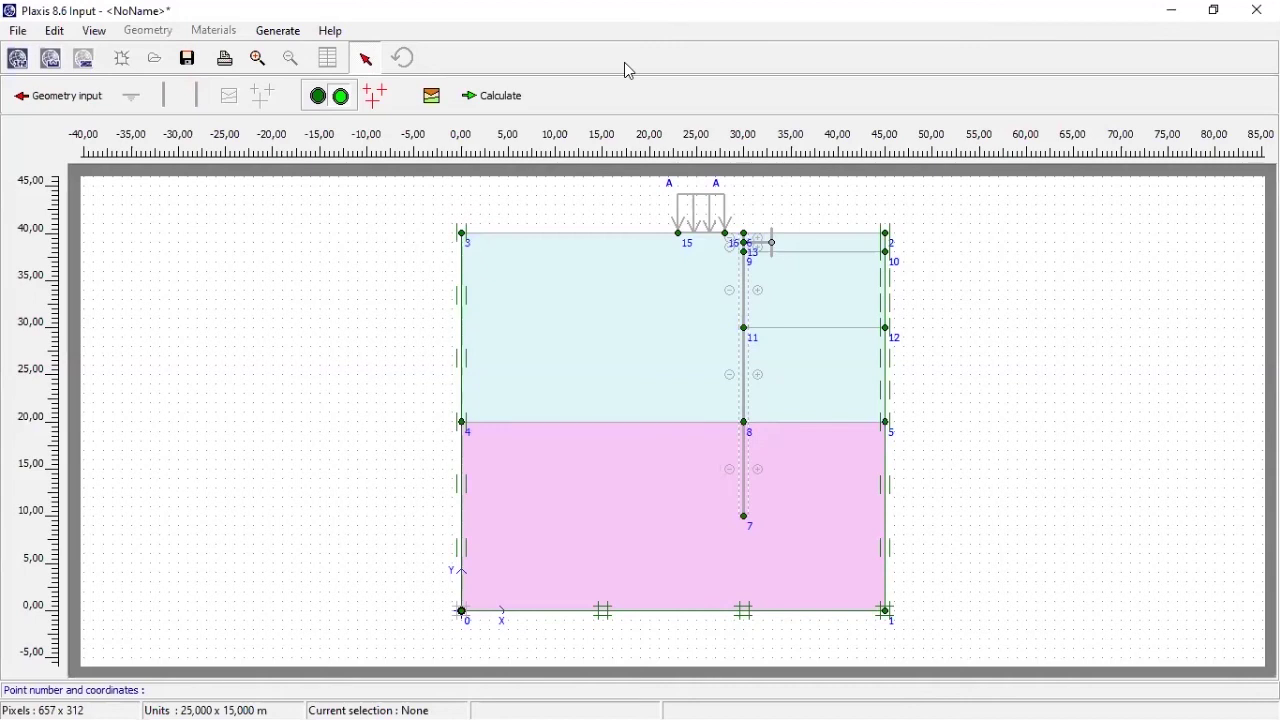
# Proceed to the calculation and save the project as latihan.PLX in the Documents folder.
pyautogui.click(505, 107)
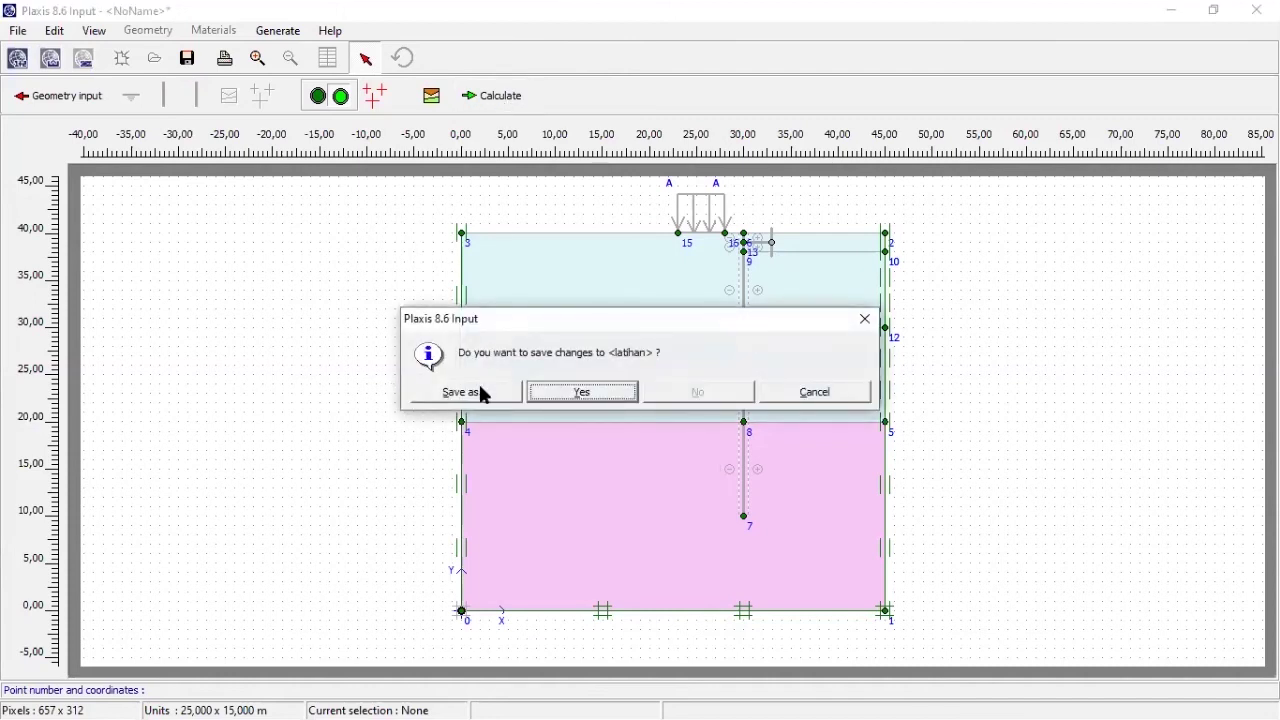
pyautogui.click(572, 401)
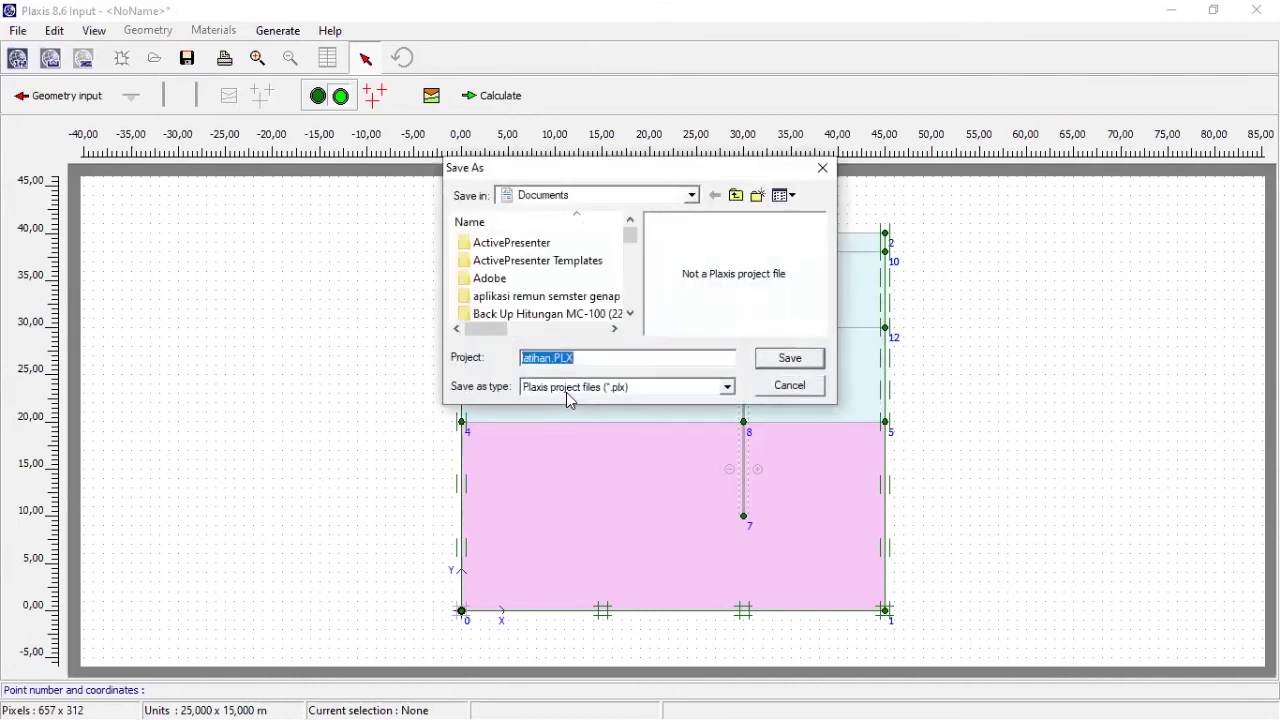
pyautogui.click(810, 367)
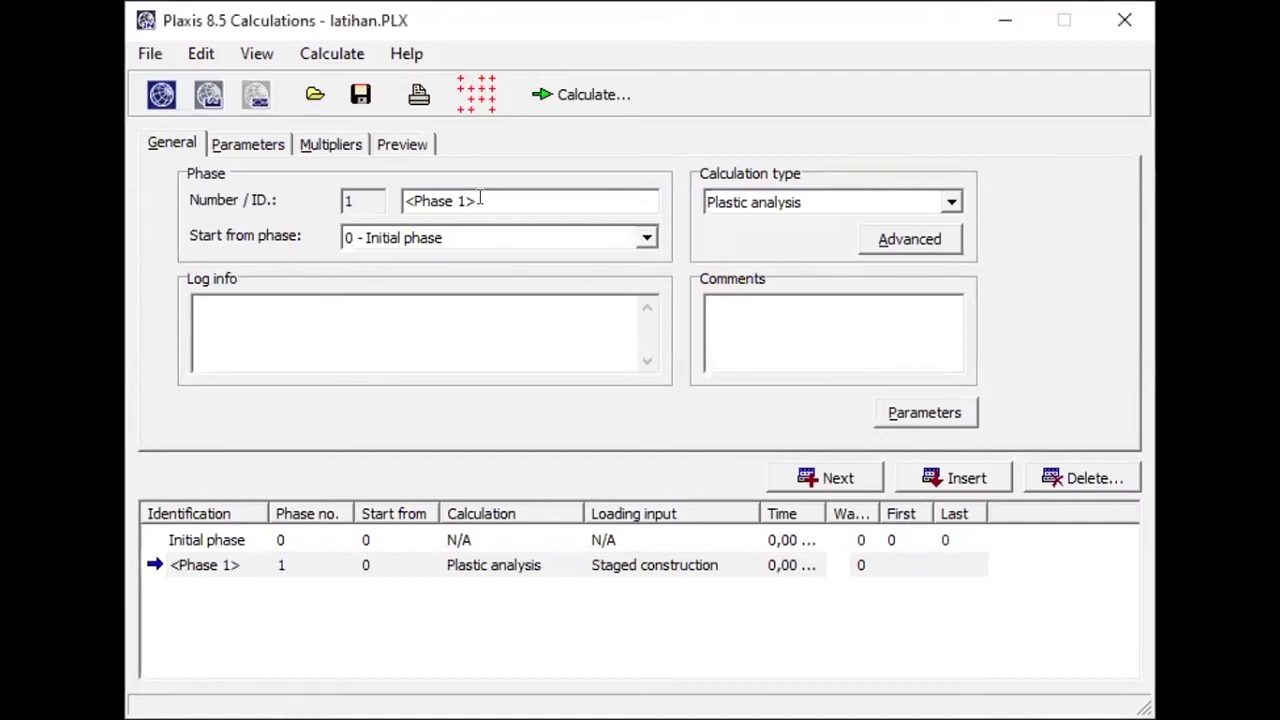
# Name calculation phase 1 "TAHAP 1 (BEBAN DAN DPT)" and open its staged construction definition.
pyautogui.moveTo(480, 200); pyautogui.dragTo(400, 202)
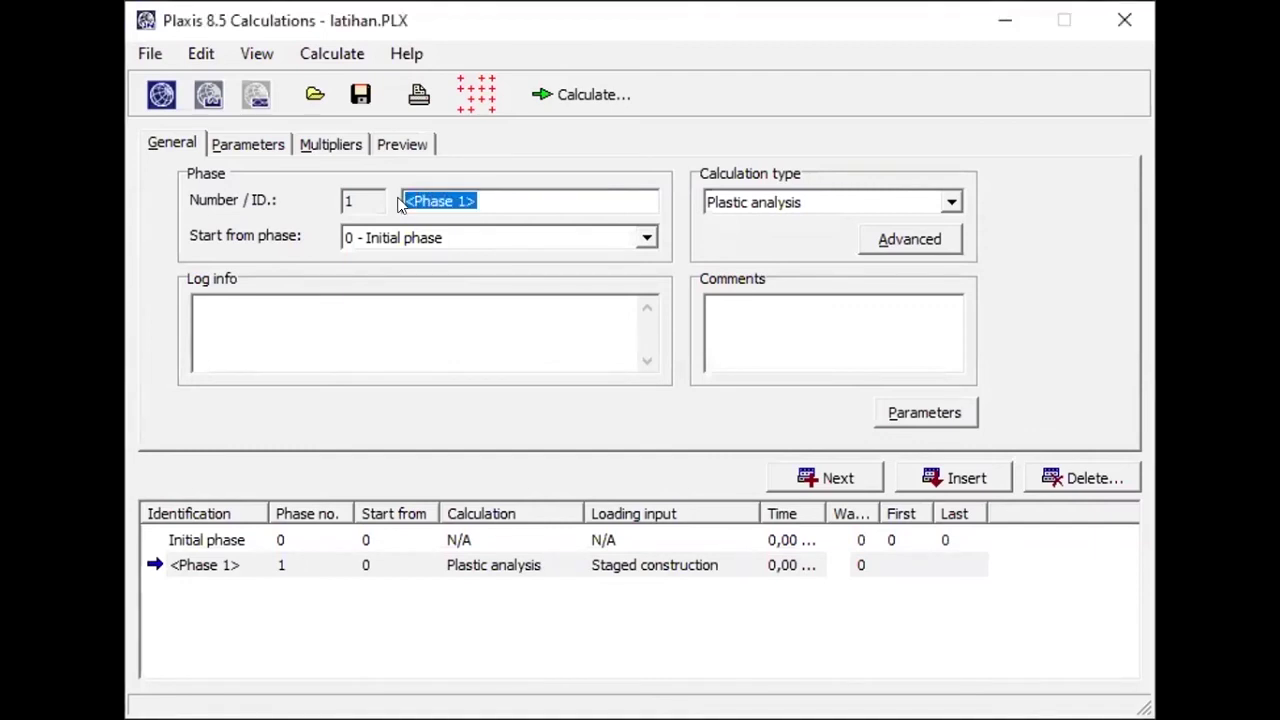
pyautogui.write('B')
pyautogui.press('BackSpace')
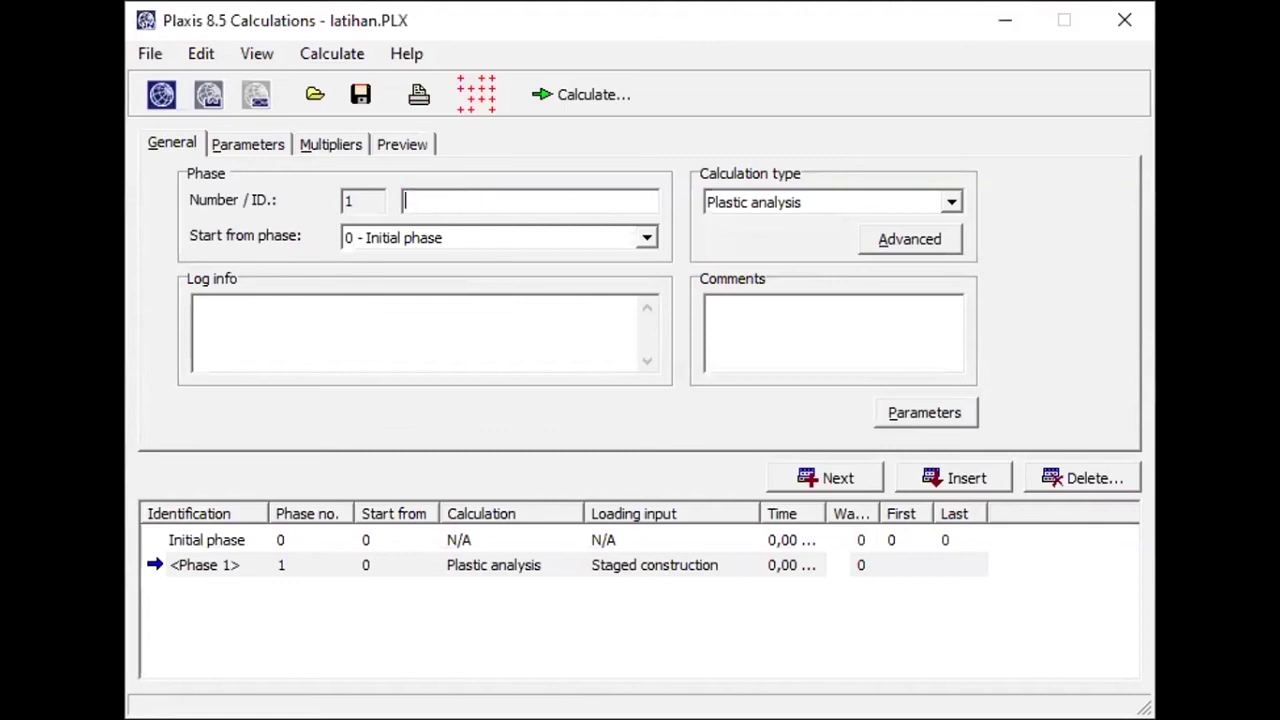
pyautogui.write('TAHAP 1')
pyautogui.write('(BEB')
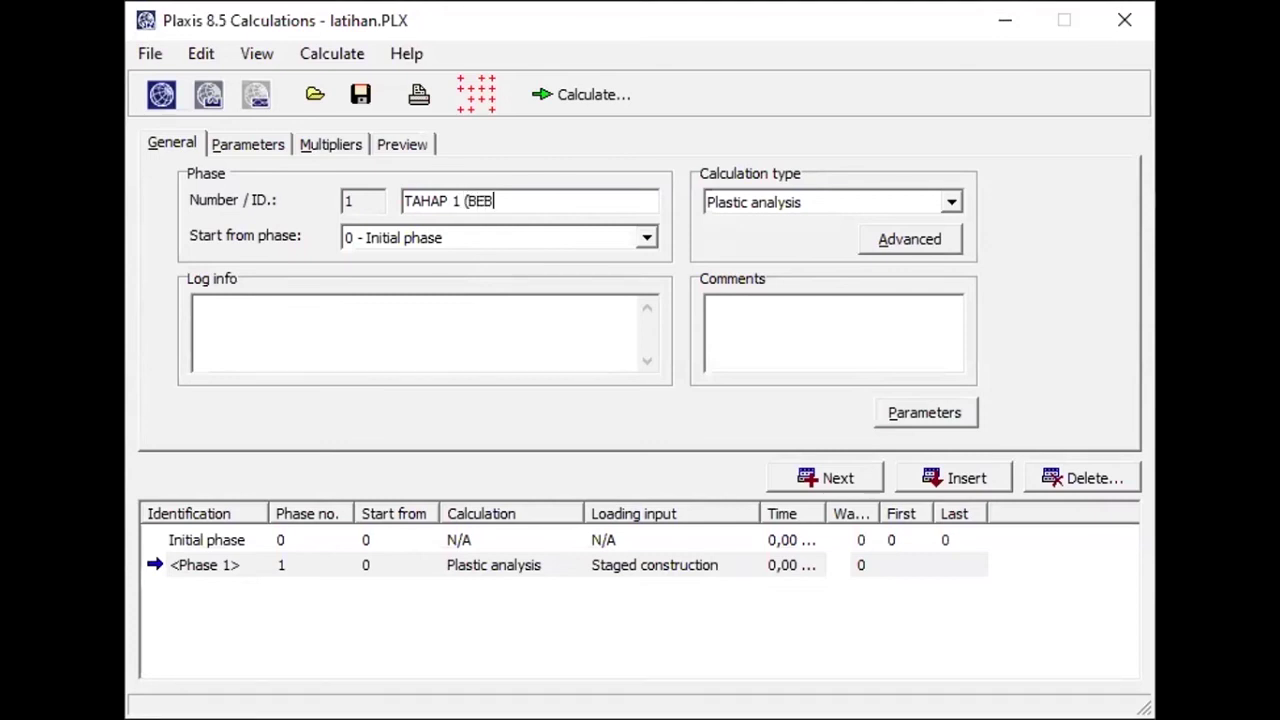
pyautogui.write('AN DAN DPT)')
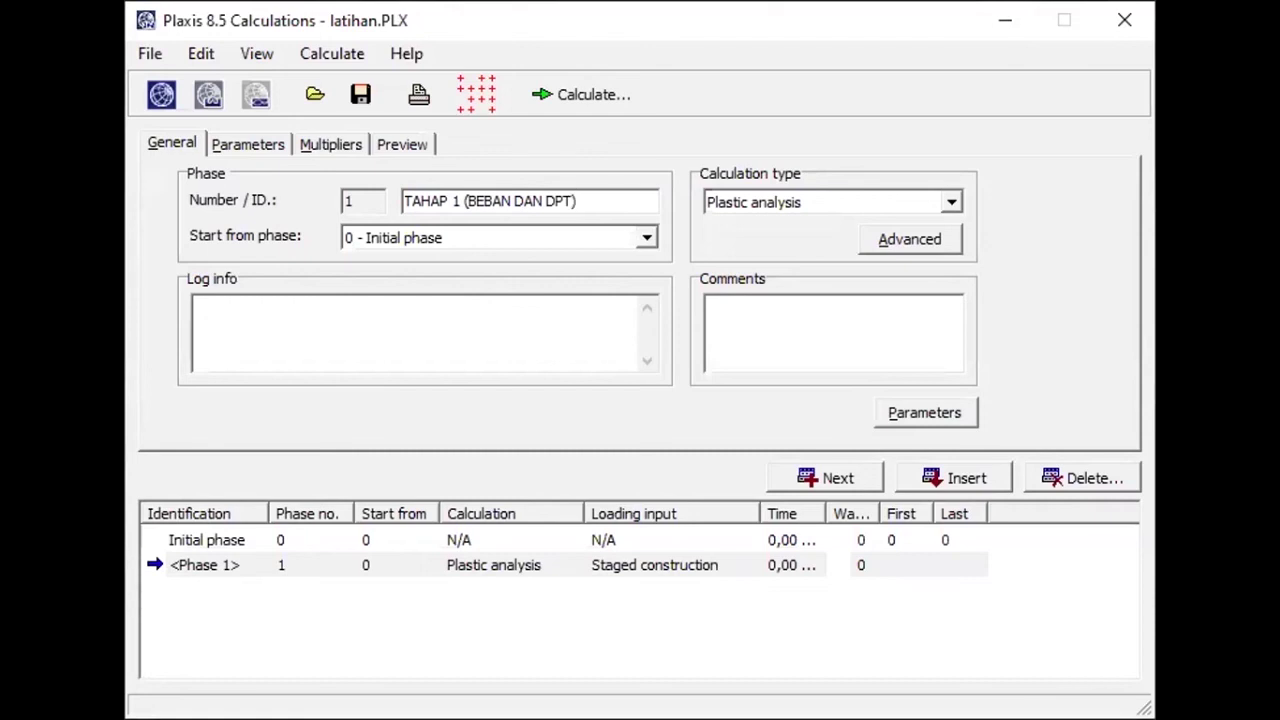
pyautogui.click(905, 413)
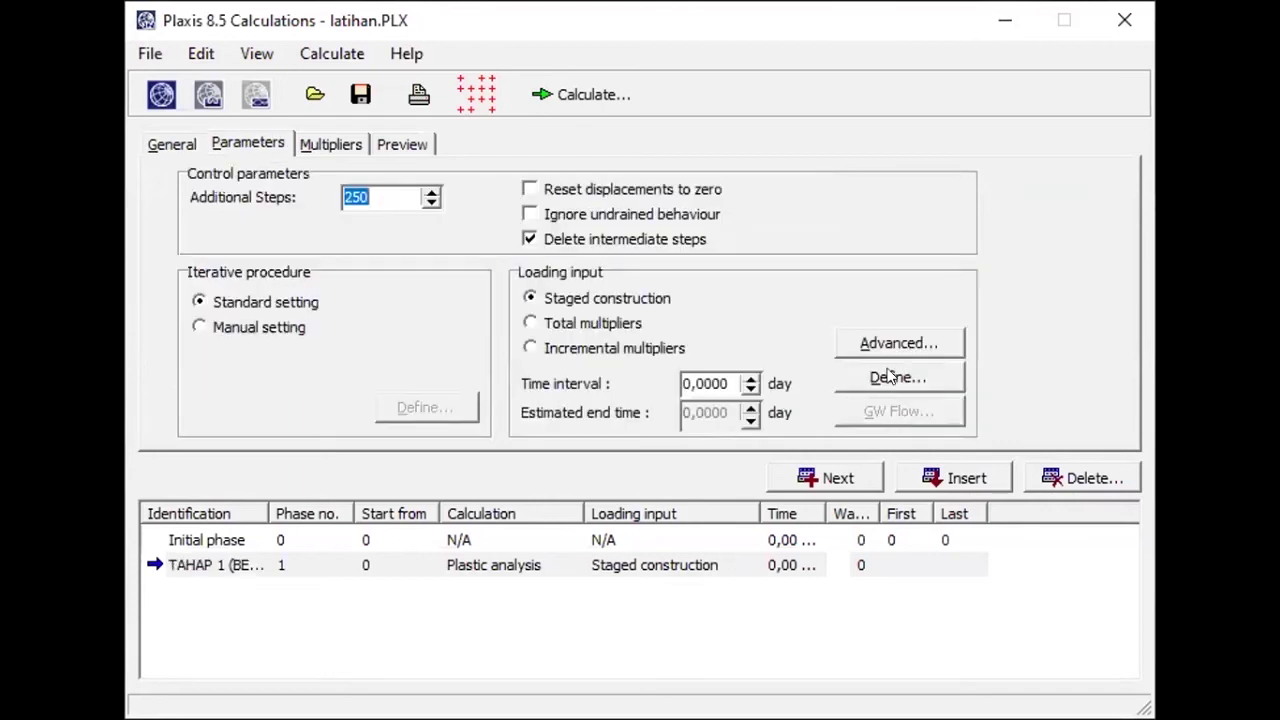
pyautogui.click(892, 375)
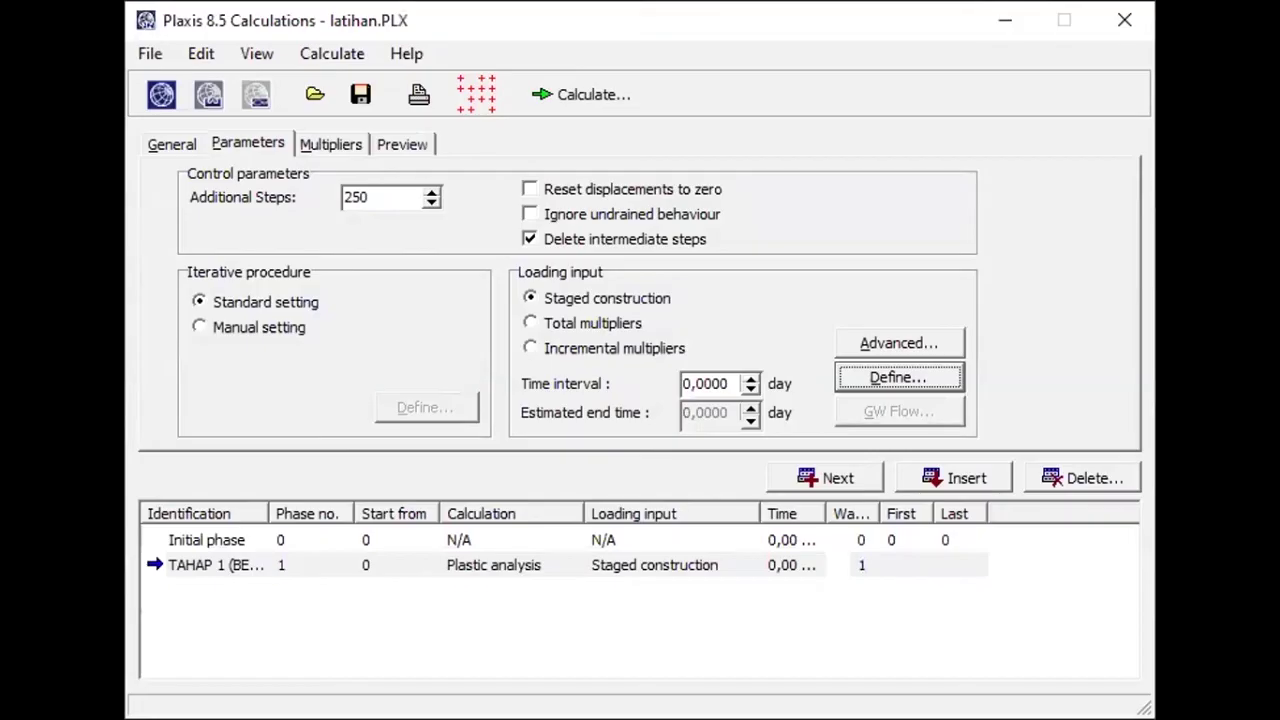
# Add a second calculation phase named "TAHAP 2 (GALI 1)" and open its staged construction definition.
pyautogui.click(843, 480)
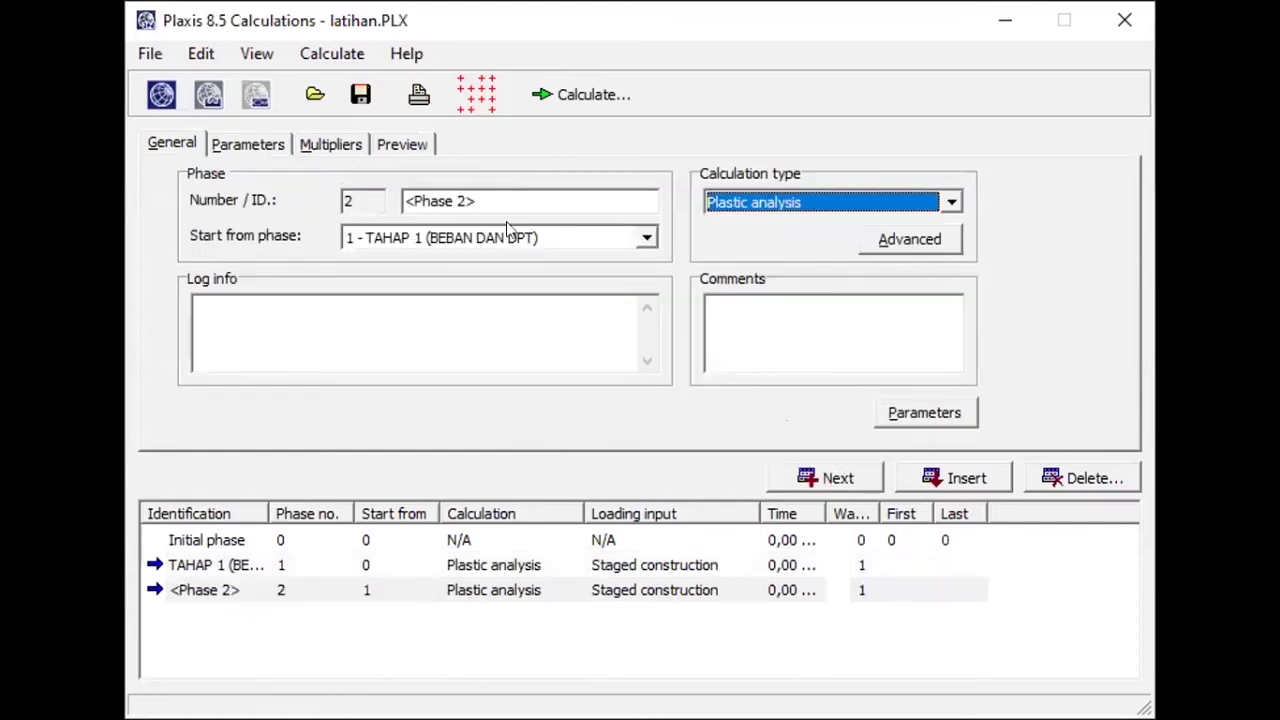
pyautogui.click(478, 200)
pyautogui.moveTo(478, 200); pyautogui.dragTo(391, 201)
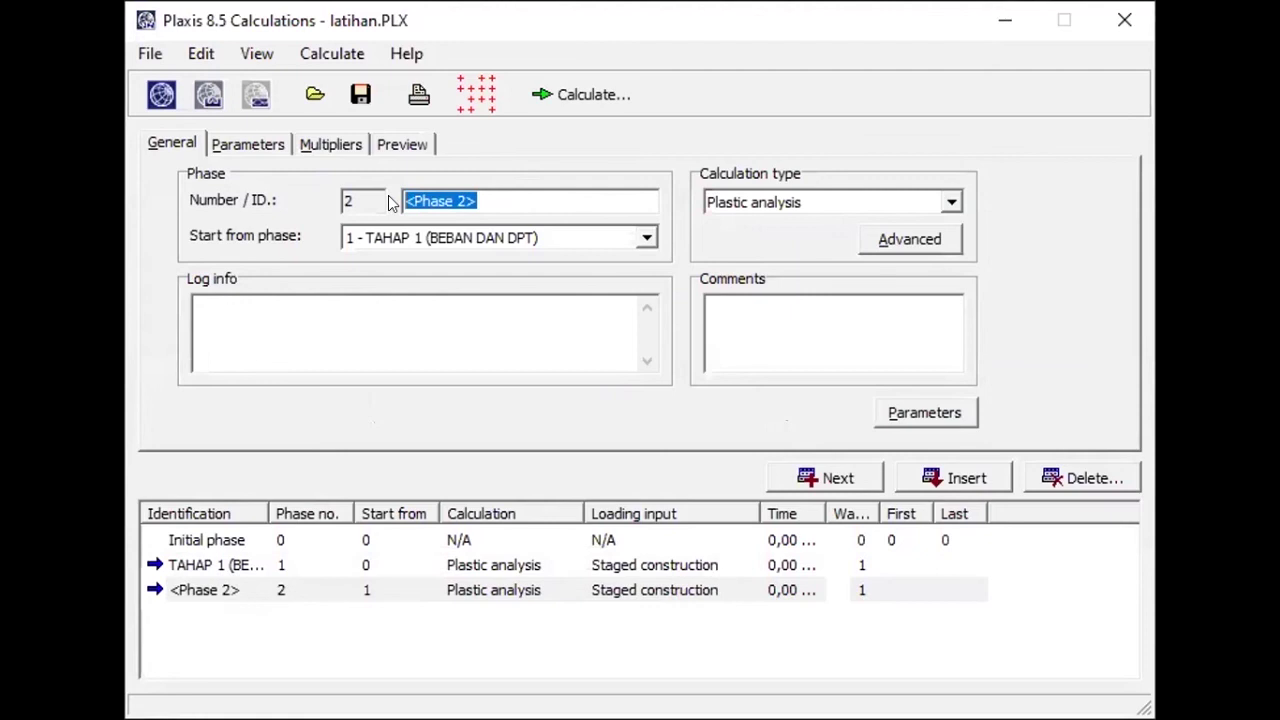
pyautogui.write('TAH')
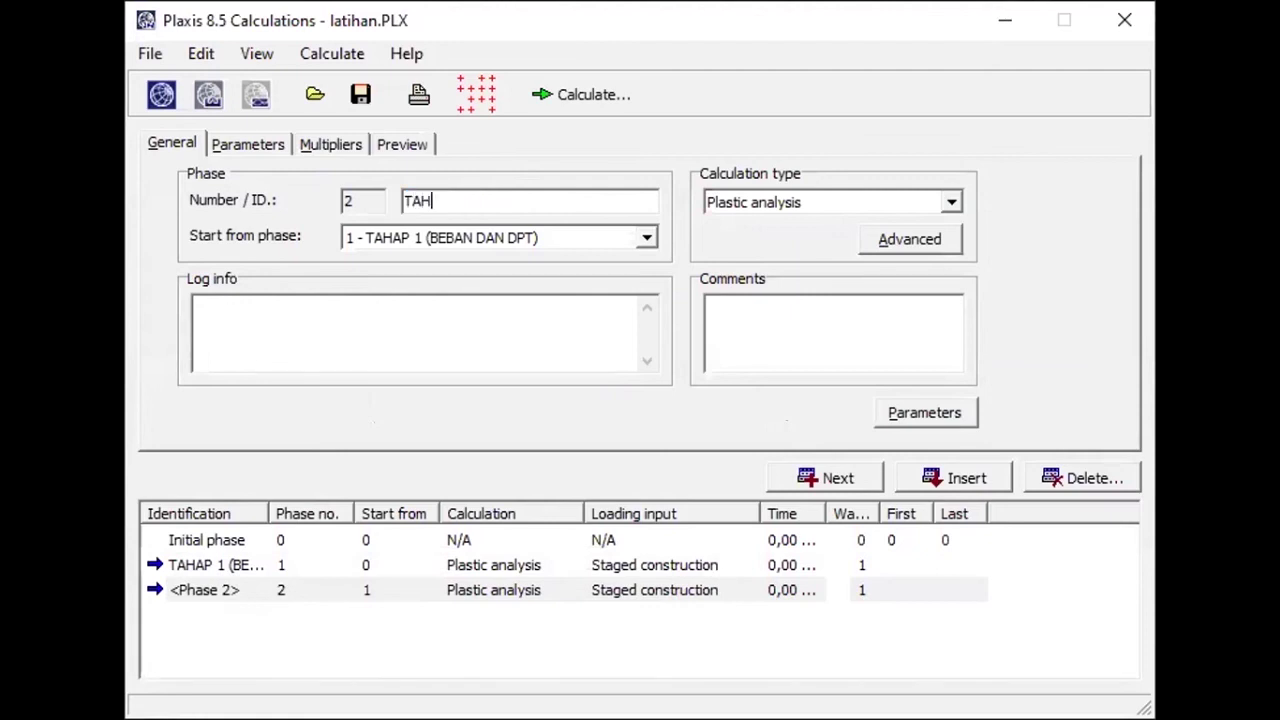
pyautogui.write('AP 2 (GALI 1)')
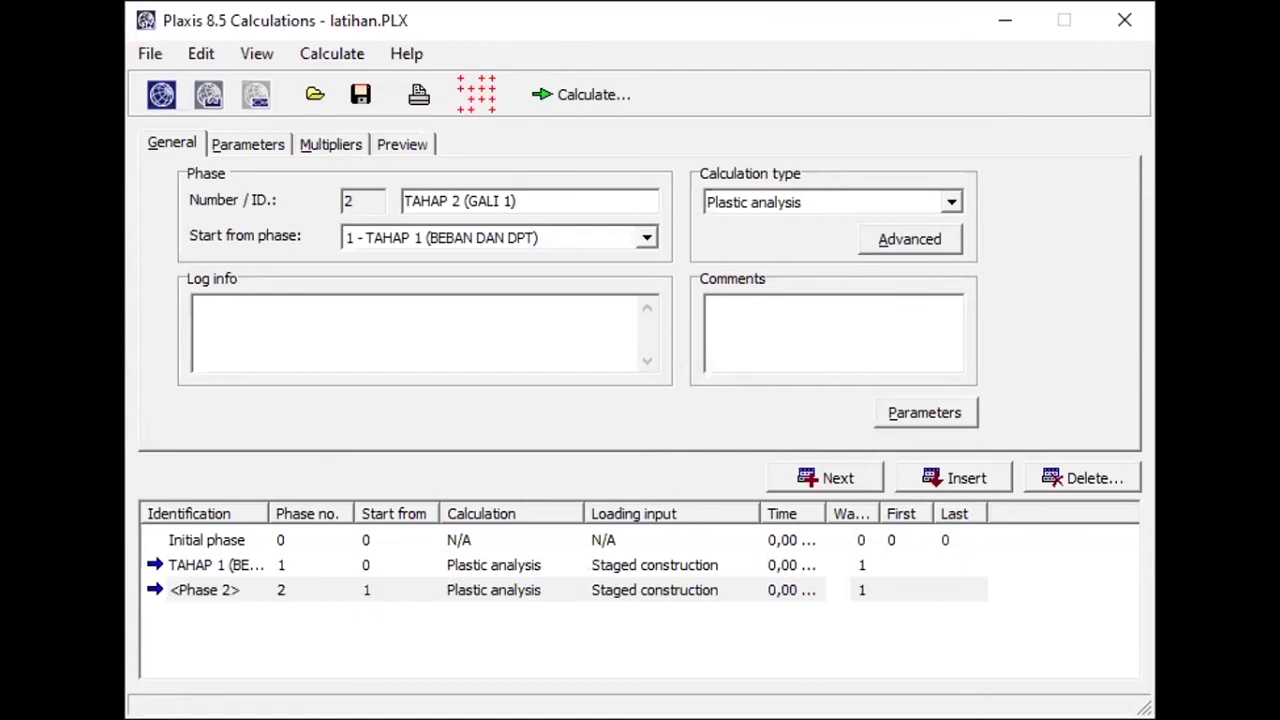
pyautogui.click(910, 415)
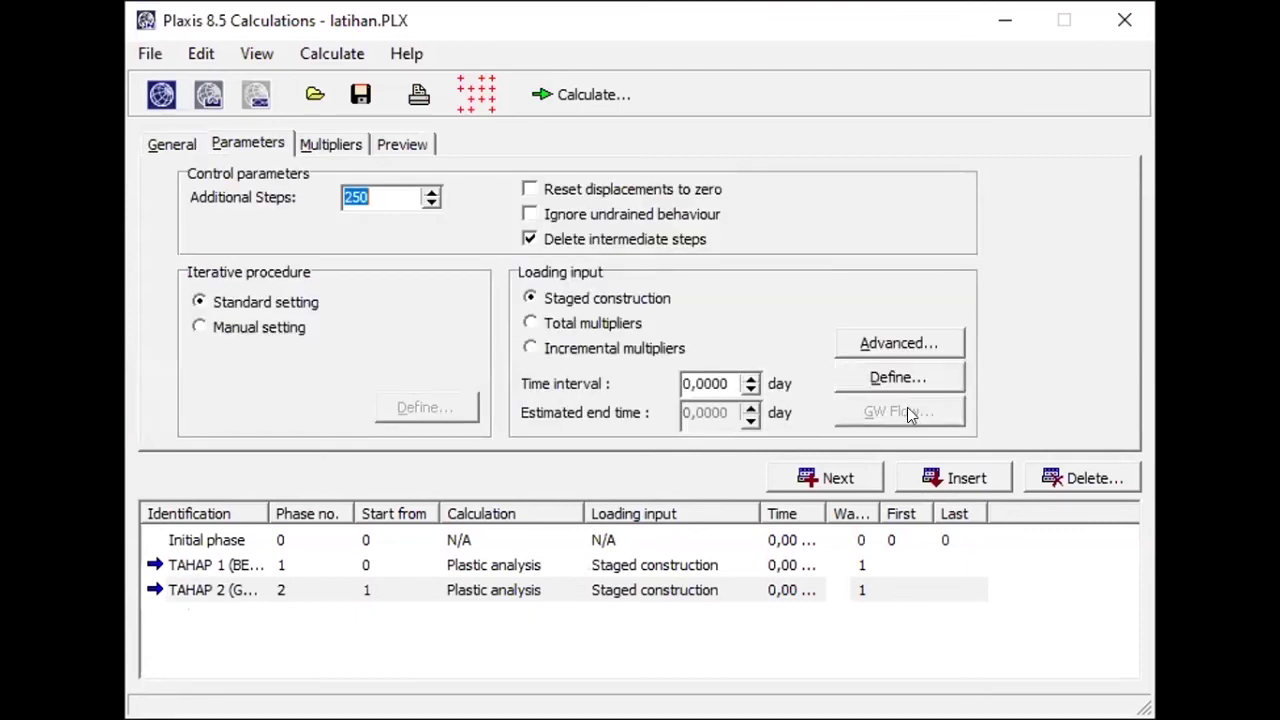
pyautogui.click(885, 377)
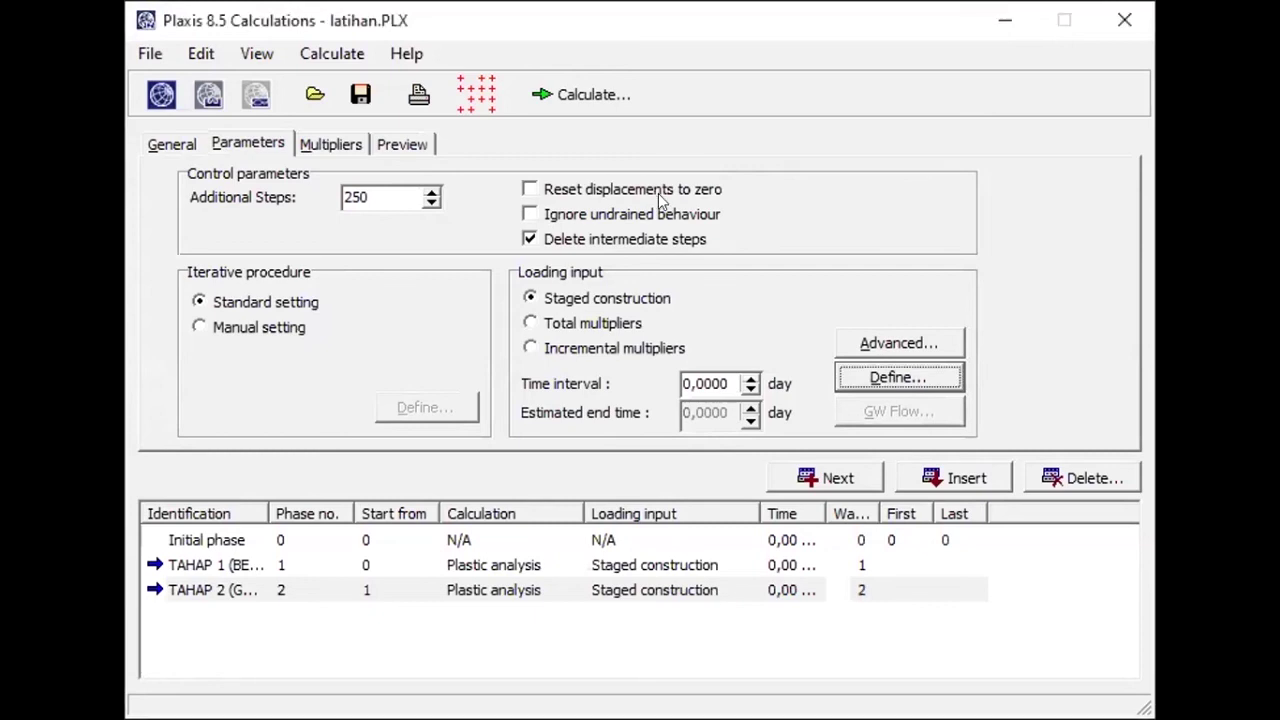
# Add a third calculation phase named "TAHAP 3(PASANG STRUT)" and open its staged construction definition.
pyautogui.click(843, 478)
pyautogui.moveTo(490, 197); pyautogui.dragTo(363, 197)
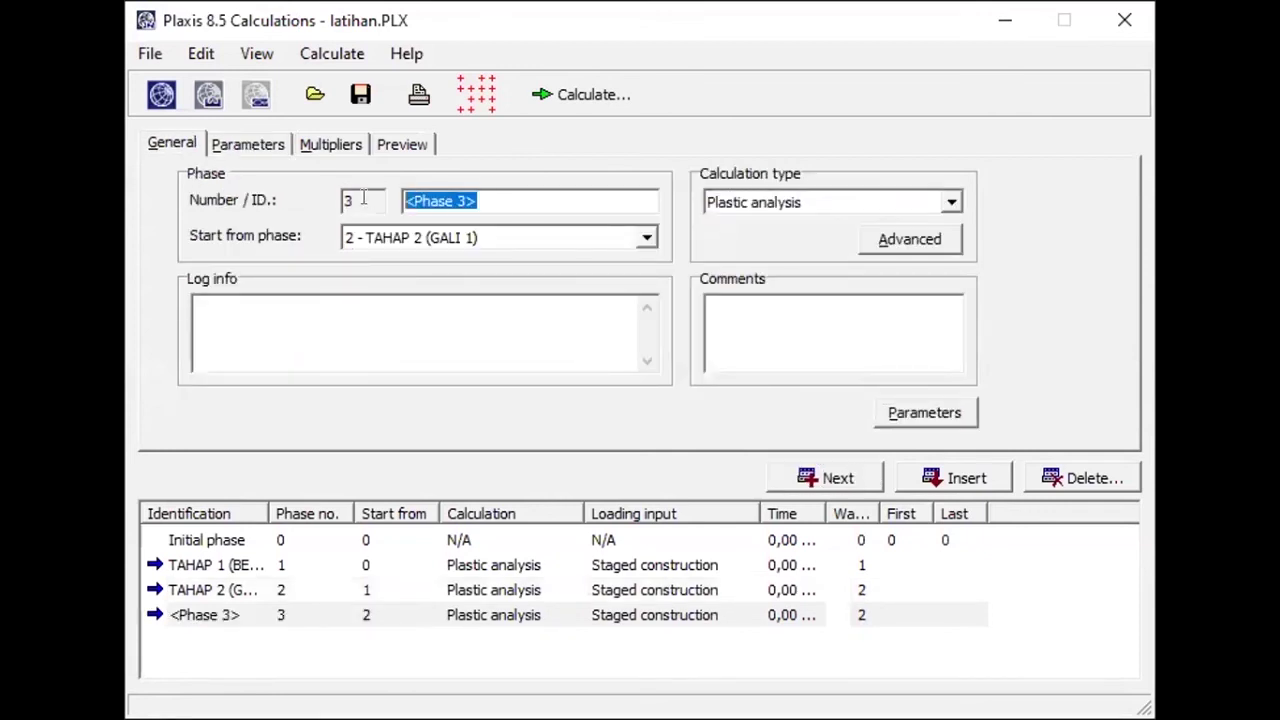
pyautogui.write('TAHAP 3(')
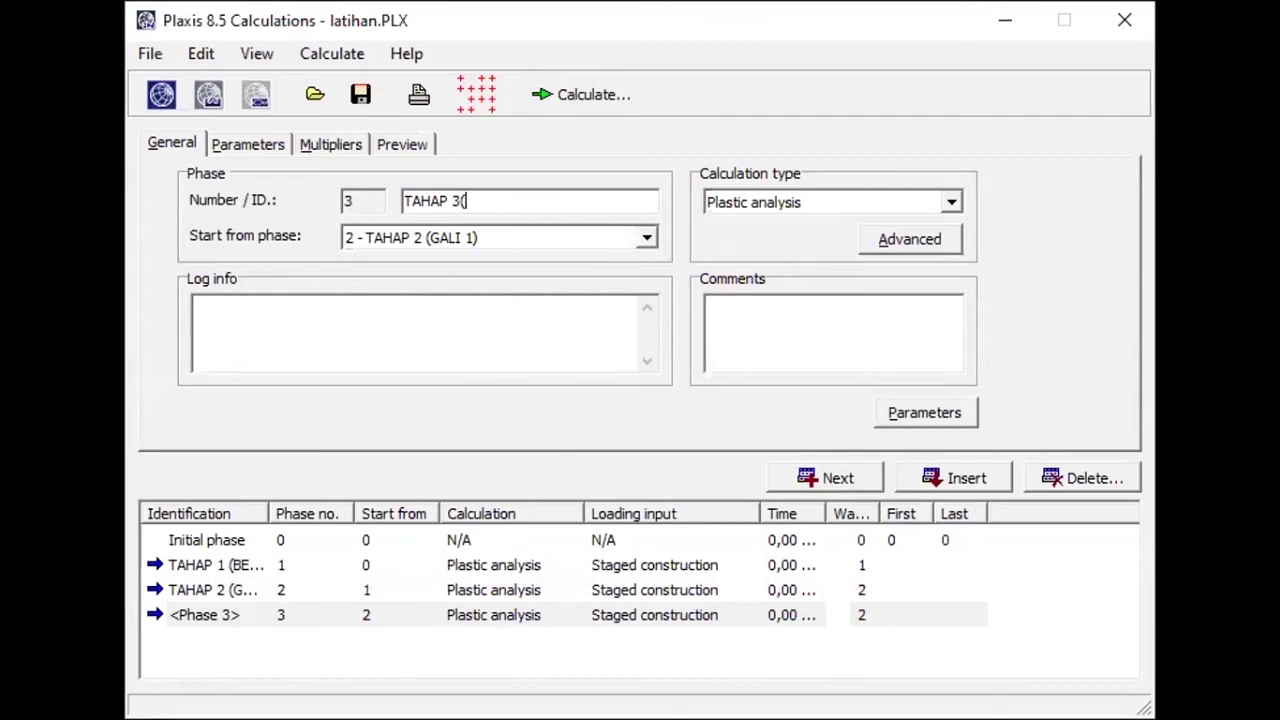
pyautogui.write('PASANG STRUT)')
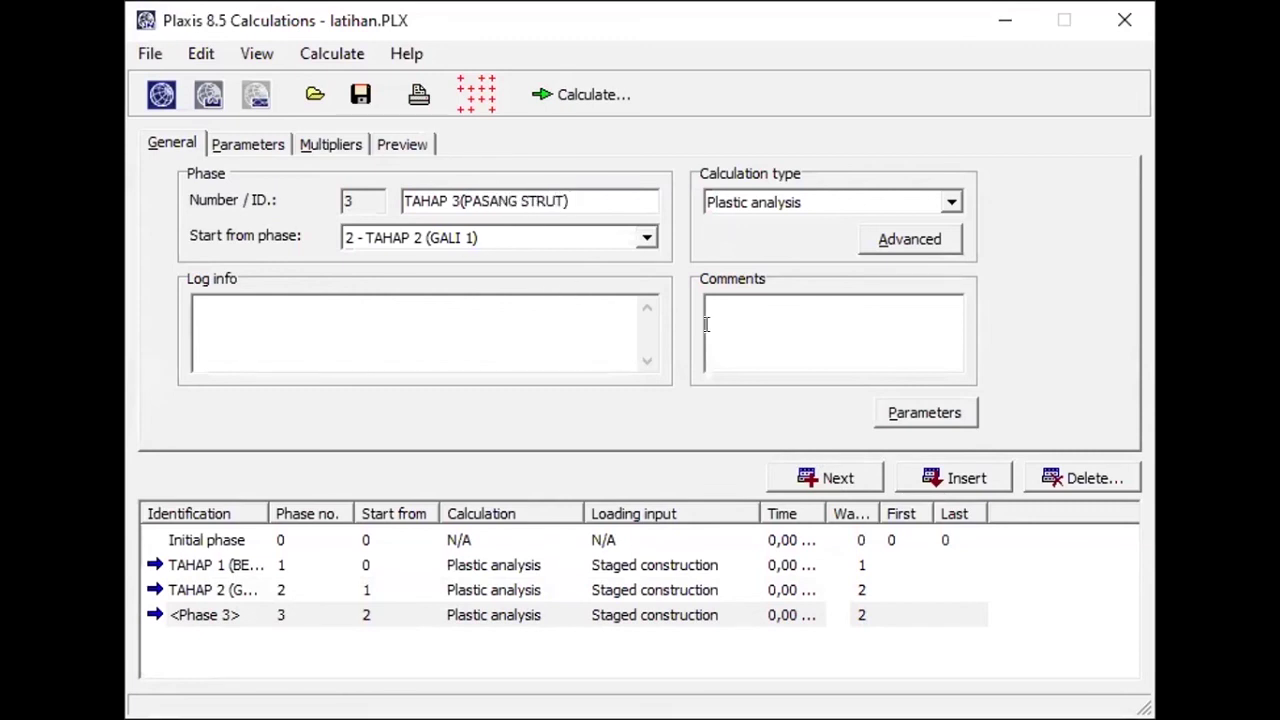
pyautogui.click(897, 411)
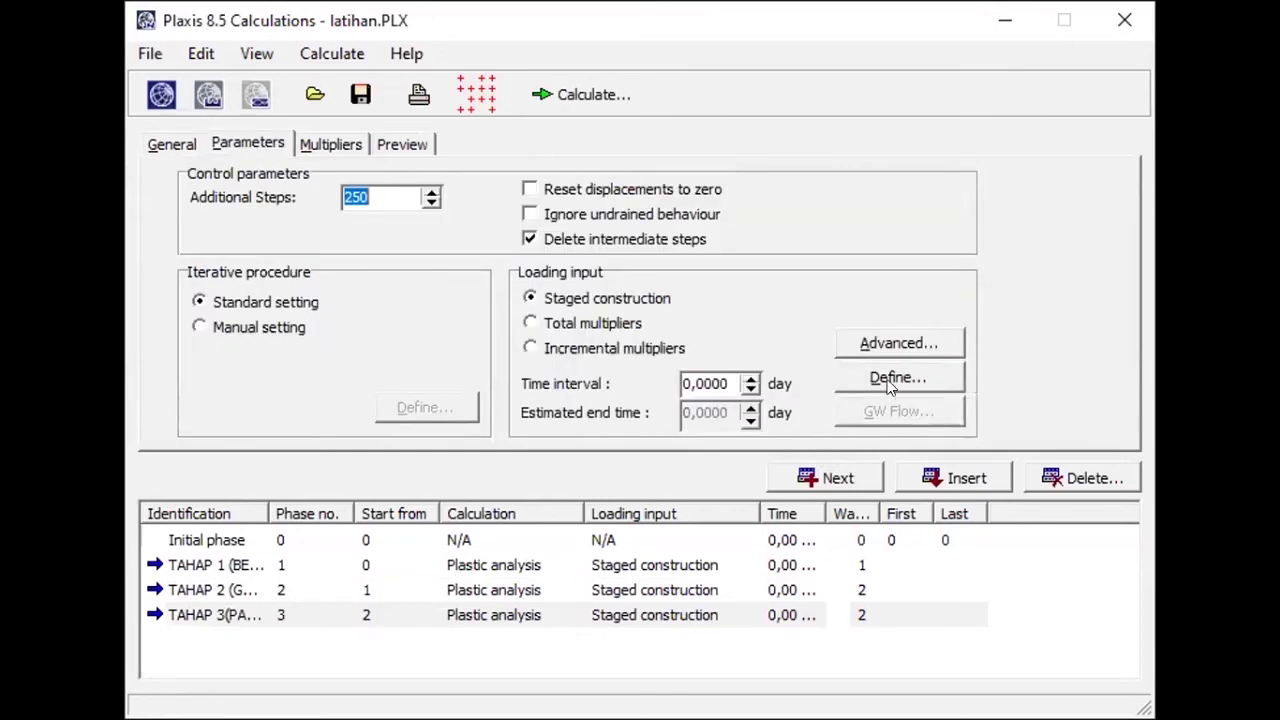
pyautogui.click(890, 382)
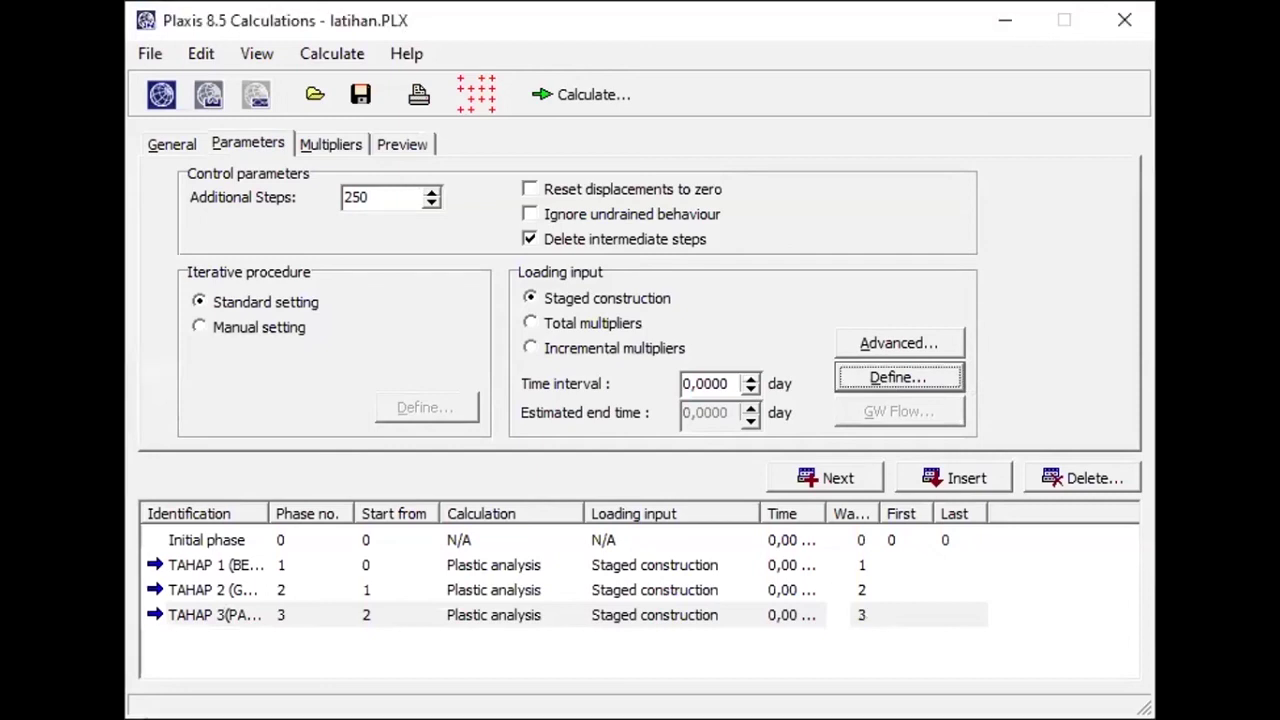
# Add a fourth calculation phase named "TAHAP 4 (GALI 2)" and open its staged construction definition.
pyautogui.click(848, 479)
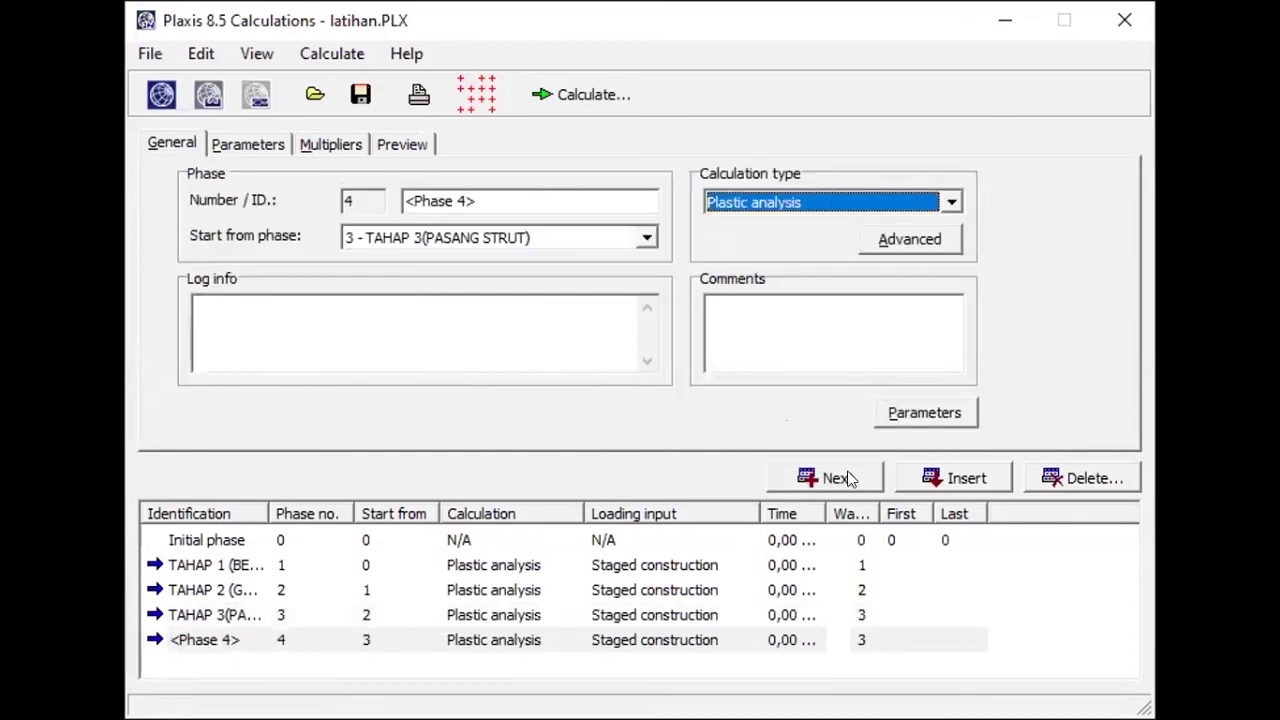
pyautogui.click(522, 198)
pyautogui.moveTo(522, 198); pyautogui.dragTo(343, 201)
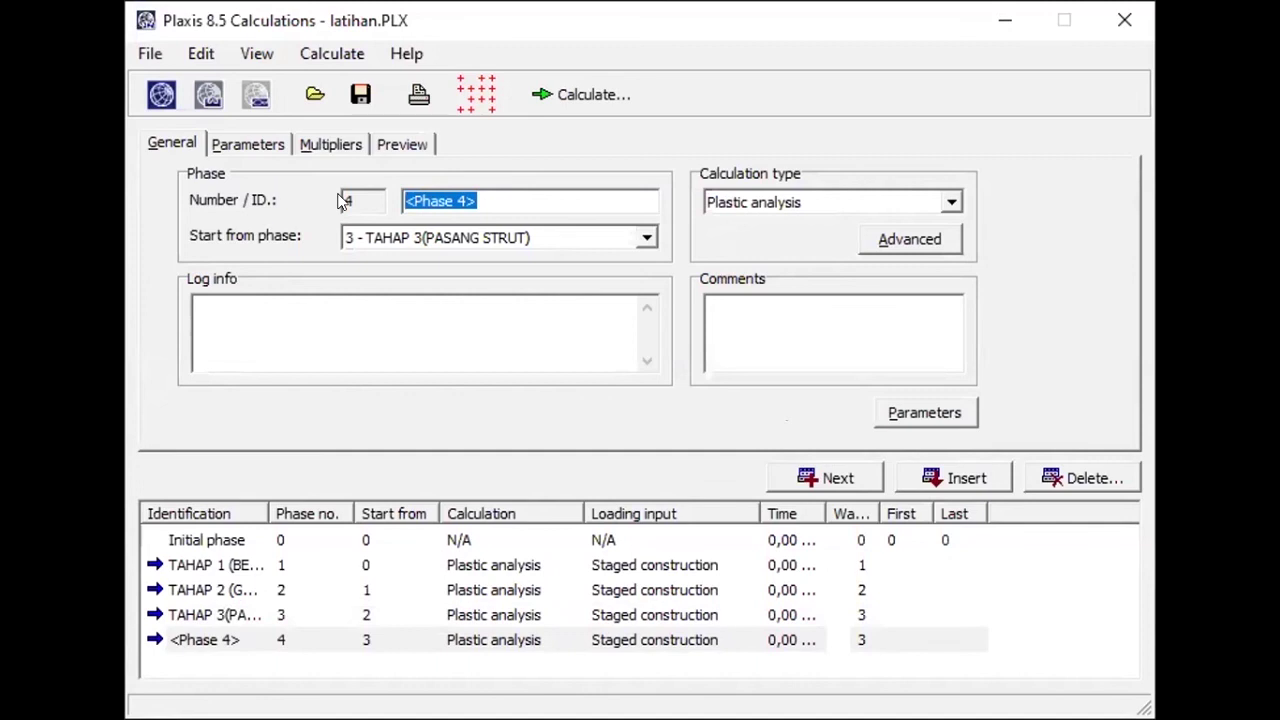
pyautogui.write('TA')
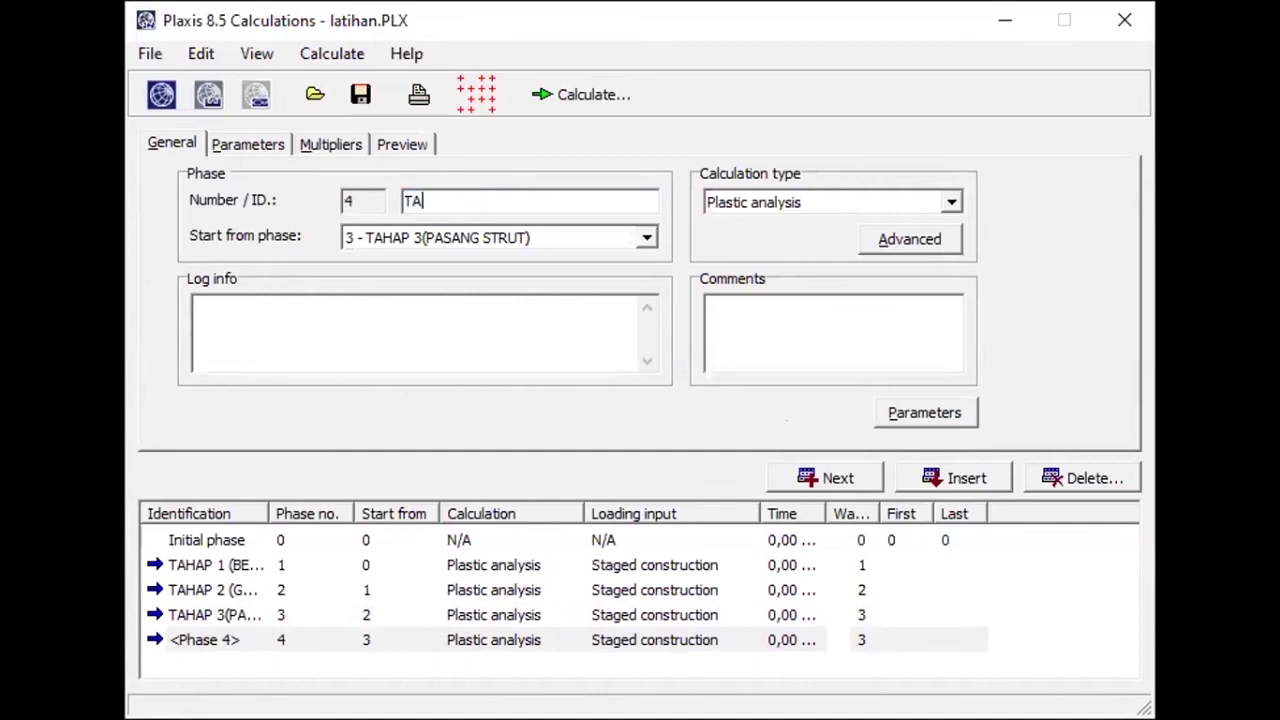
pyautogui.write('HAP 4 (GALI 2)')
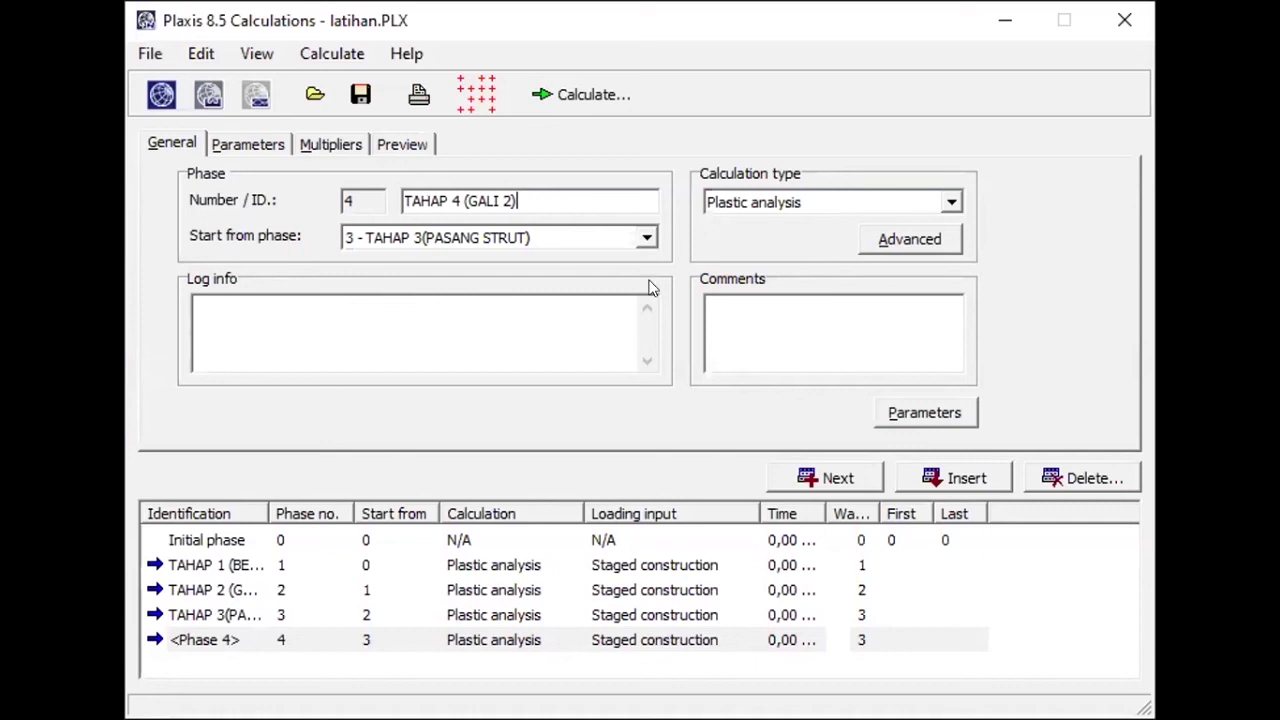
pyautogui.click(921, 413)
pyautogui.click(889, 376)
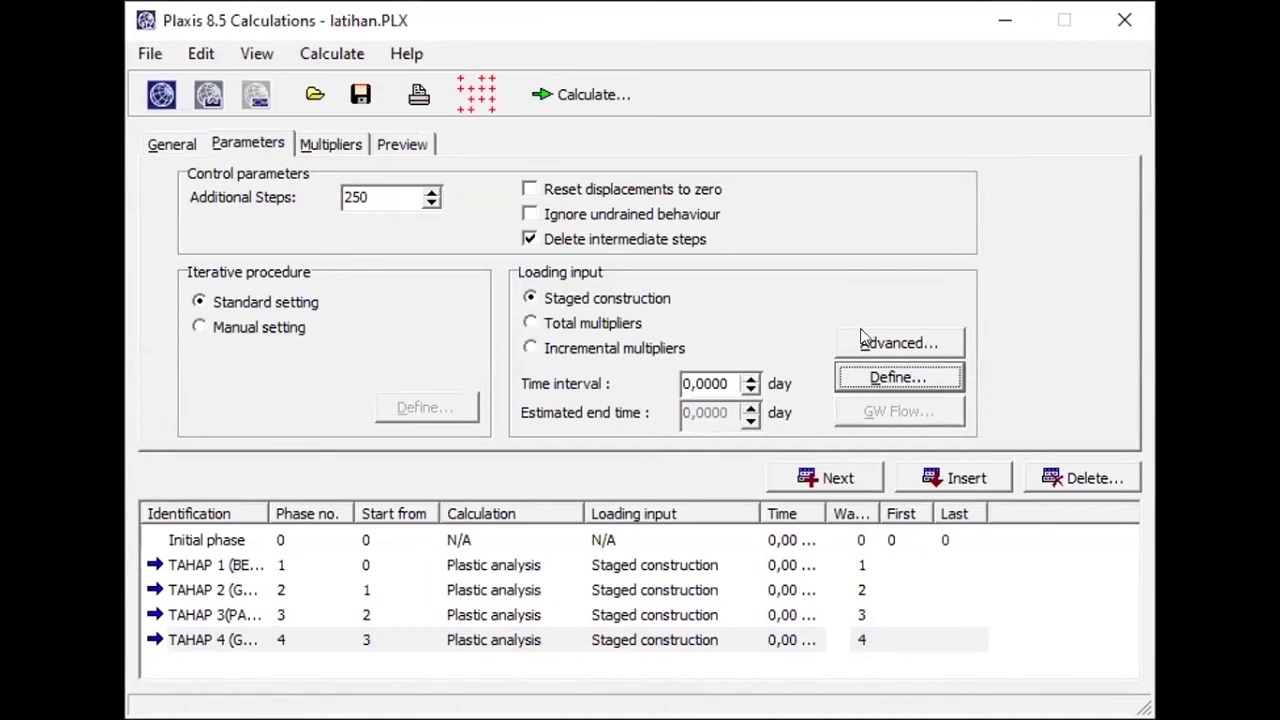
# Add a fifth calculation phase named "TAHAP 5 (GALI KE 3)" and open its staged construction definition.
pyautogui.click(837, 476)
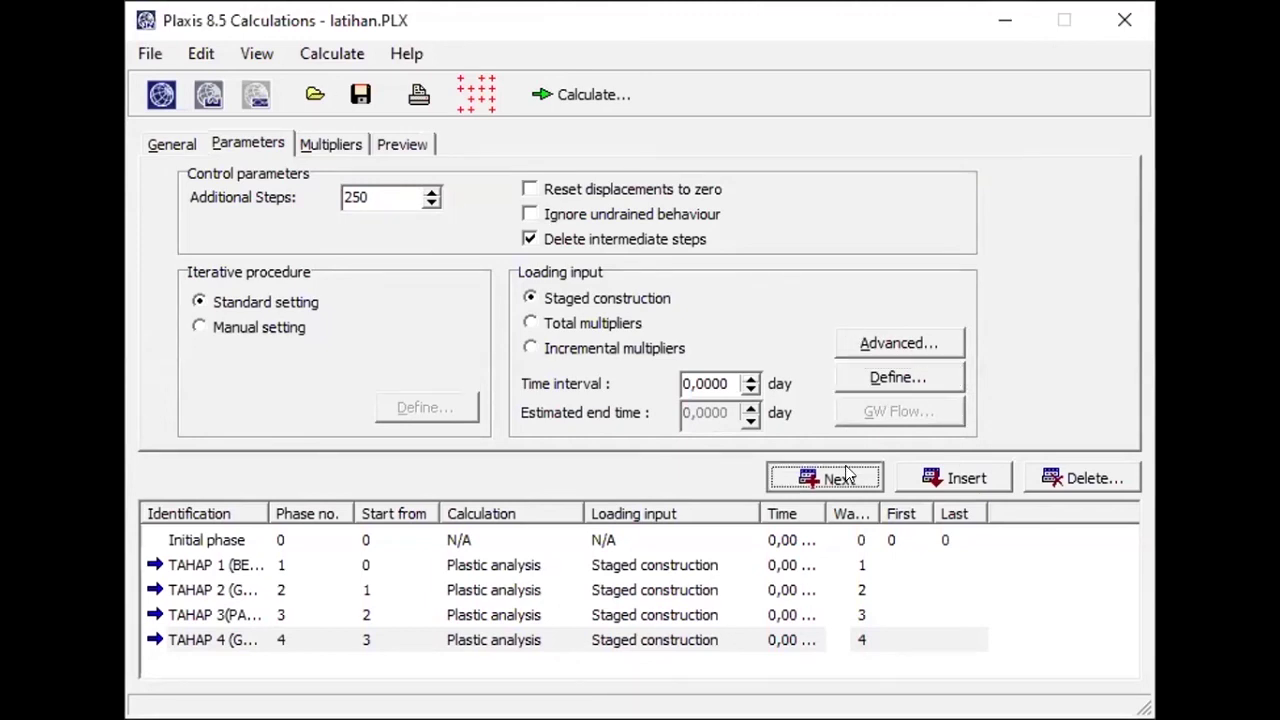
pyautogui.moveTo(480, 201); pyautogui.dragTo(388, 201)
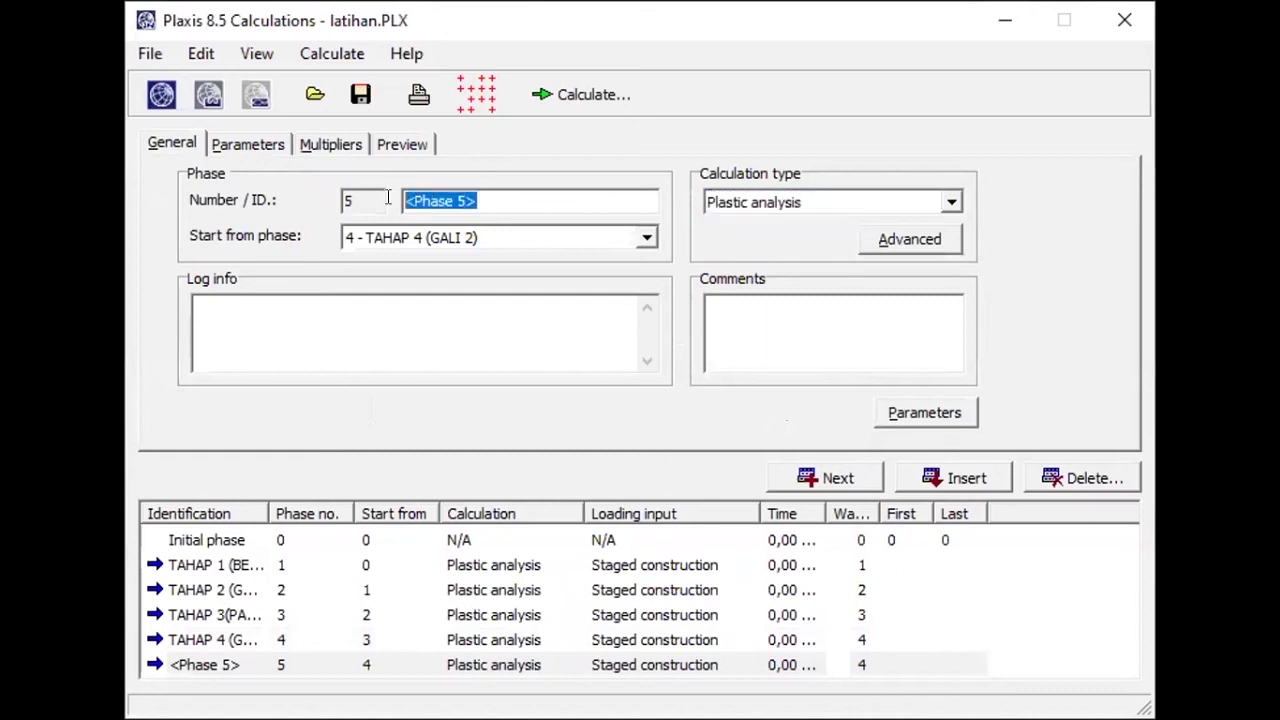
pyautogui.write('TAHAP')
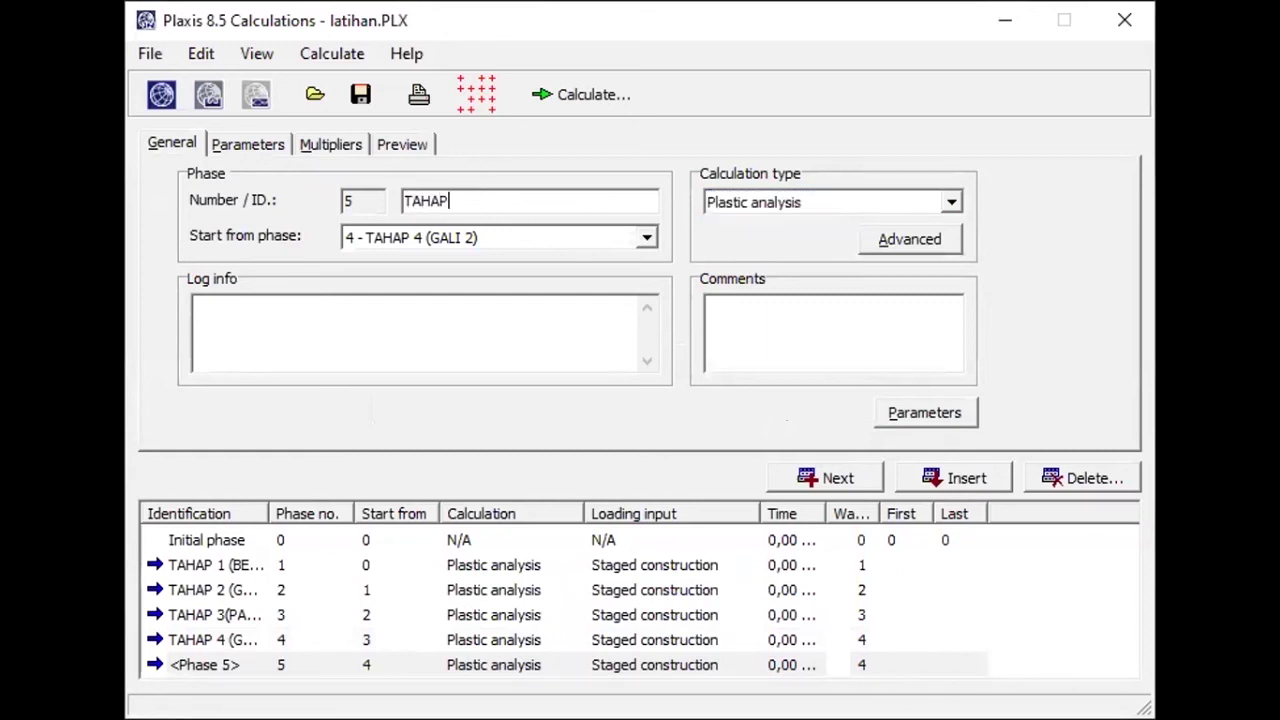
pyautogui.write(' 5 (GALI KE 3)')
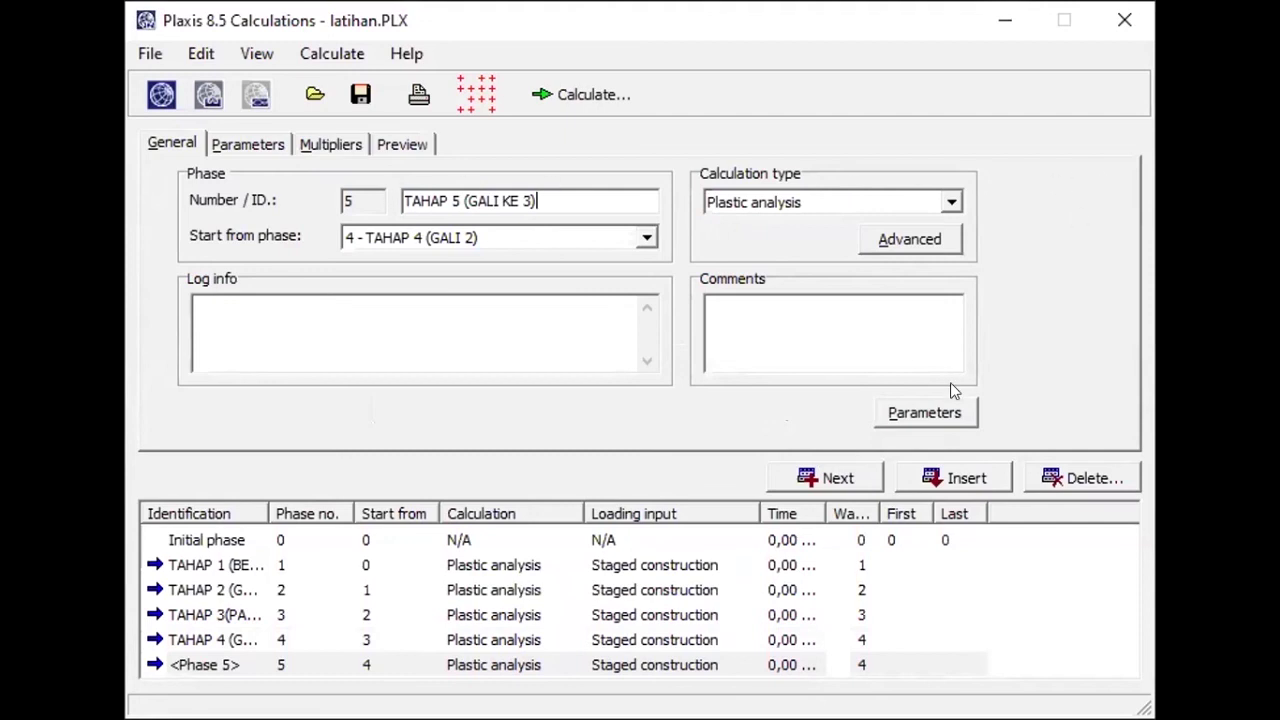
pyautogui.click(935, 410)
pyautogui.click(900, 377)
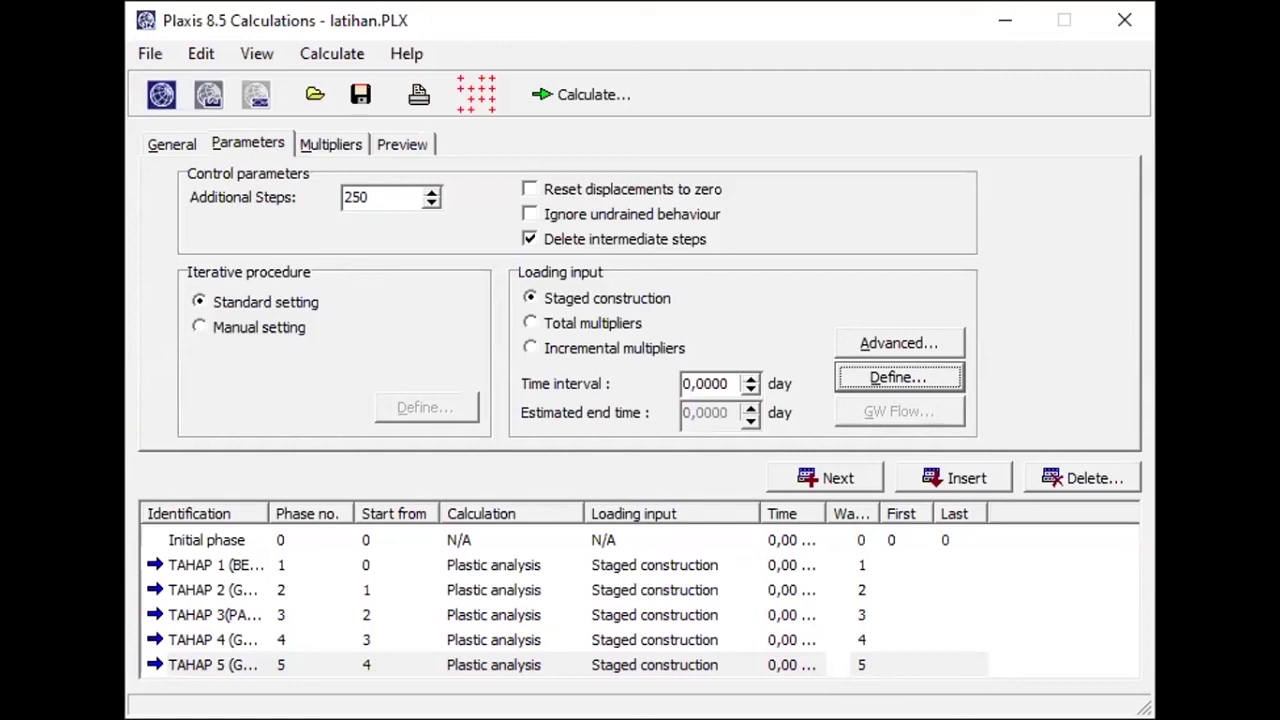
# Open the selection of points for curves and run the calculation of all five staged construction phases.
pyautogui.click(477, 92)
pyautogui.click(580, 93)
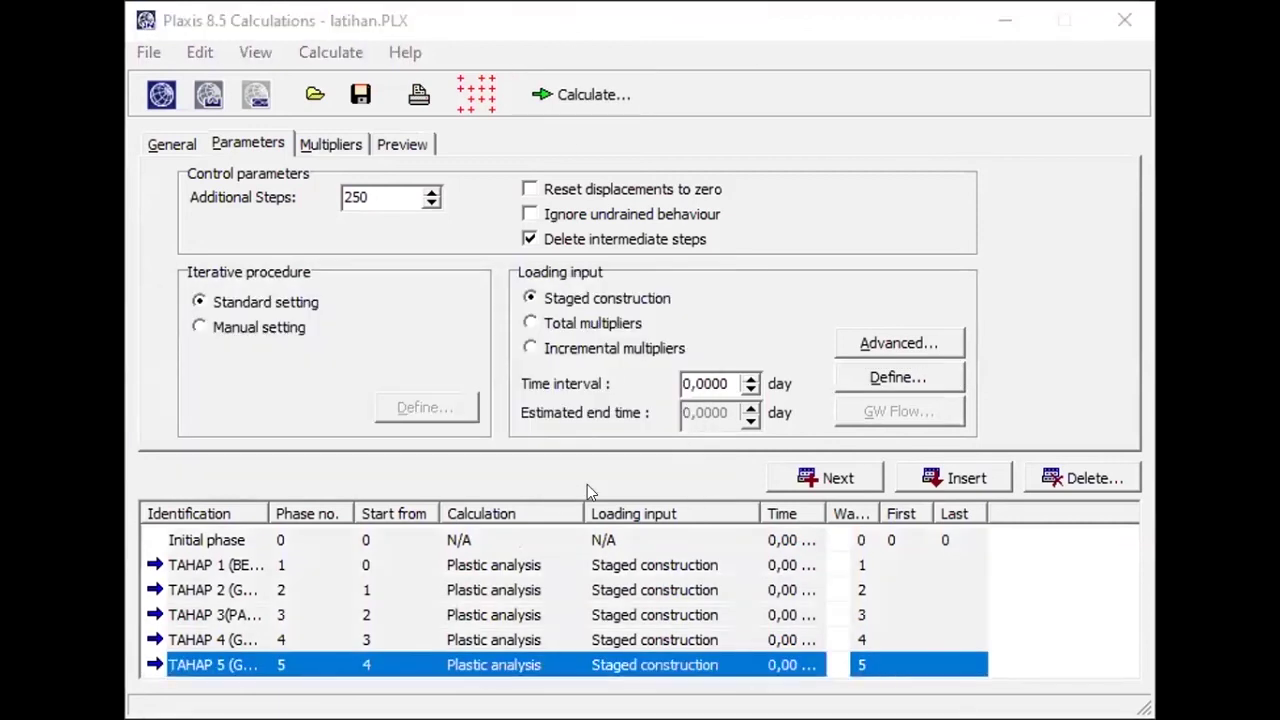
pyautogui.click(615, 452)
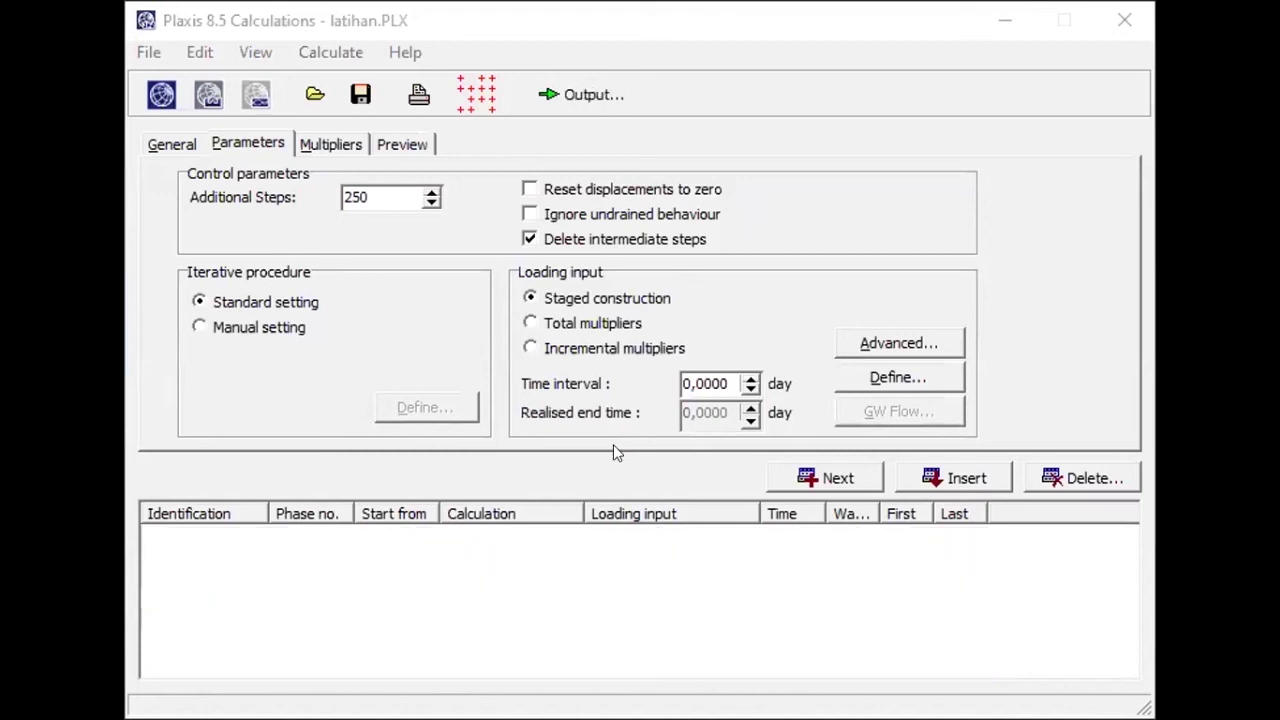
pyautogui.click(630, 448)
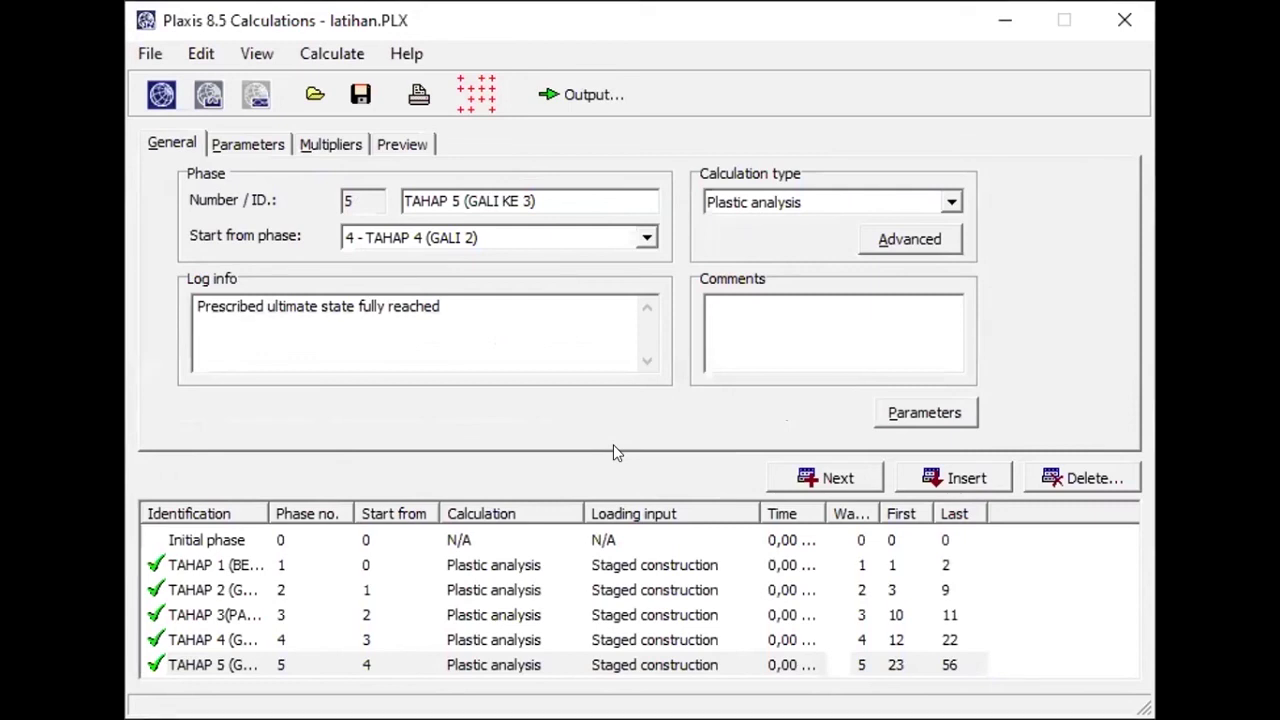
# Open the output results of the calculated phase "TAHAP 5 (GALI KE 3)".
pyautogui.click(254, 666)
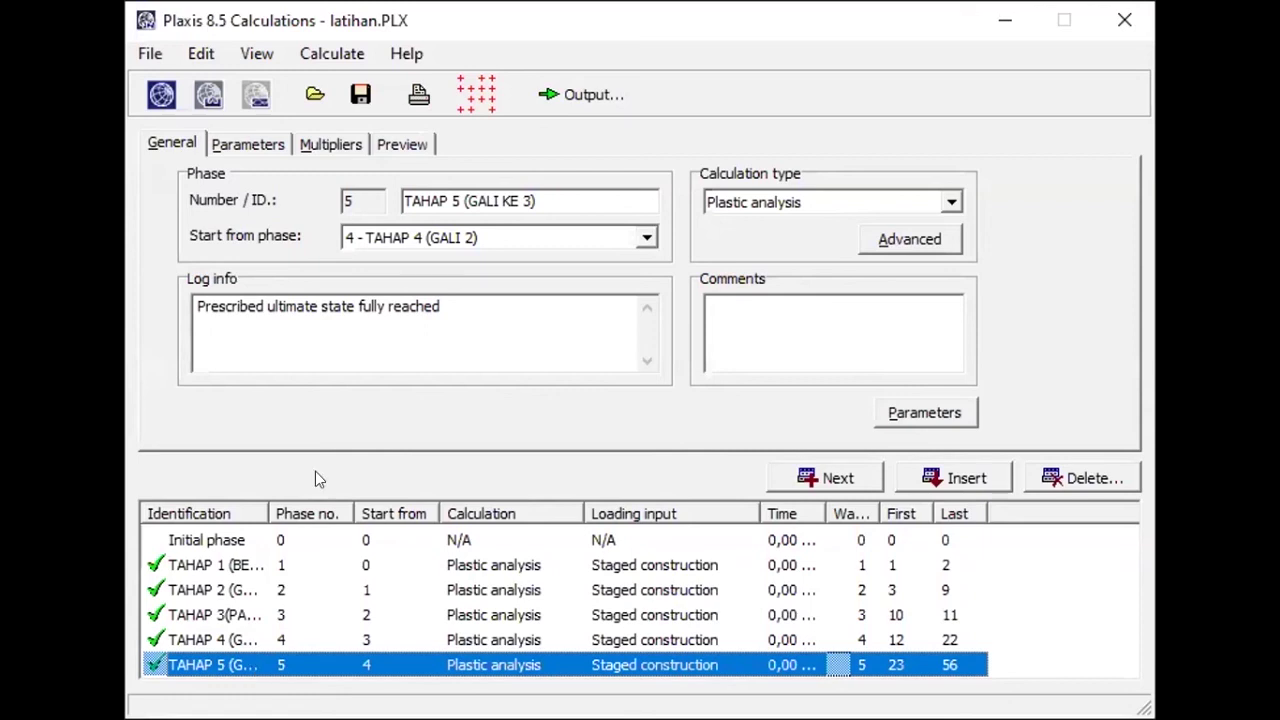
pyautogui.click(555, 104)
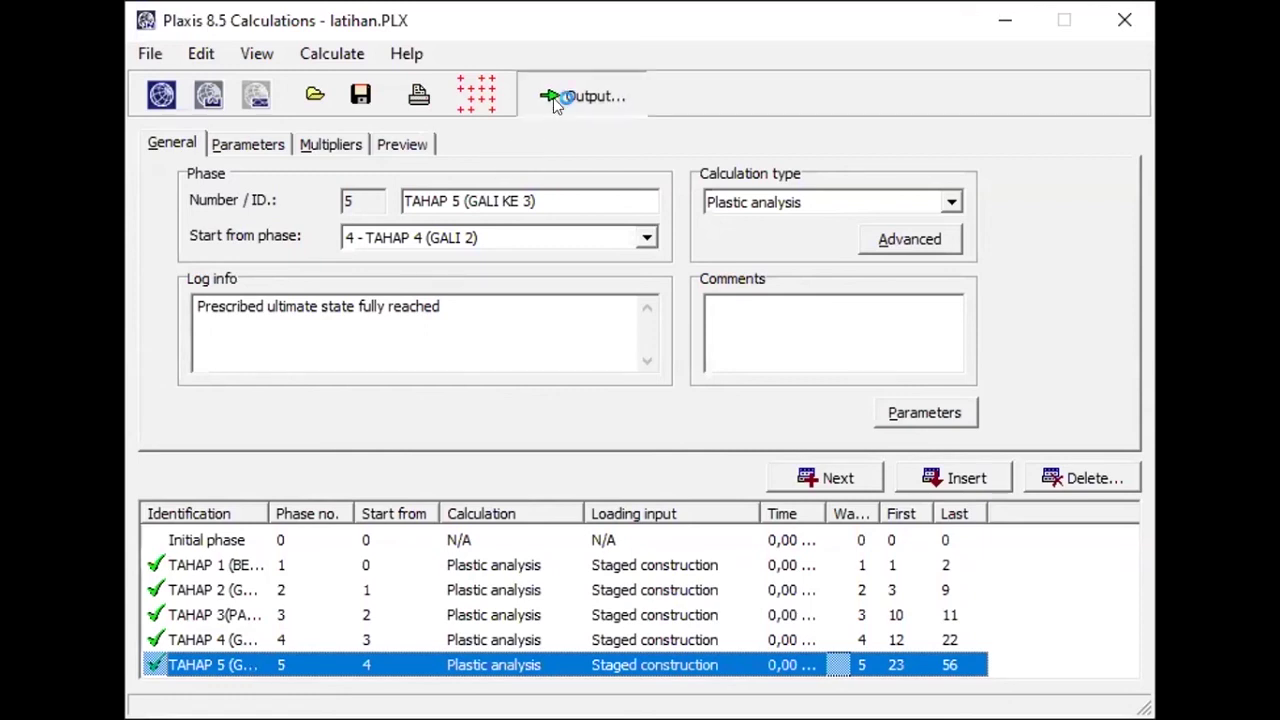